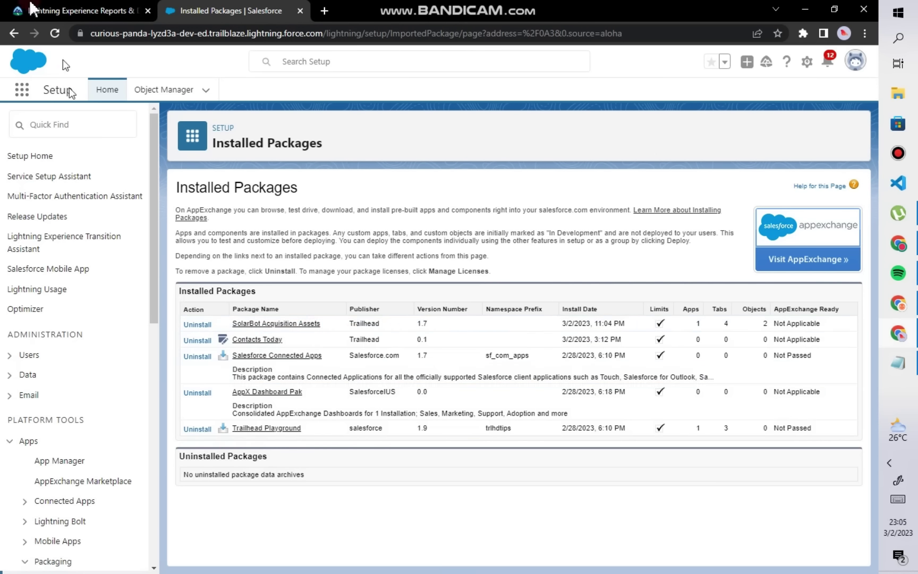
# Step: Check the prework import instruction on the Trailhead superbadge page and open the SolarBots app in the Salesforce org
pyautogui.click(79, 10)
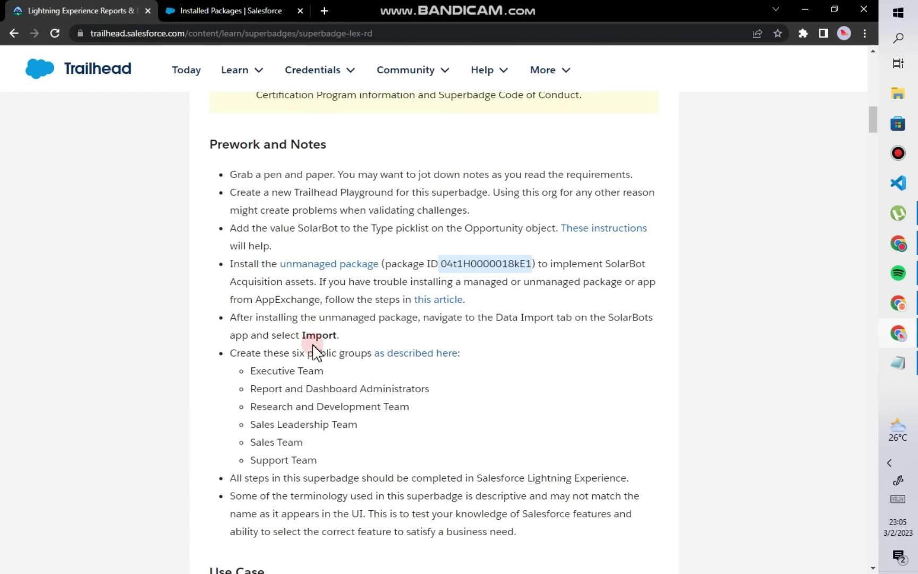
pyautogui.scroll(-1, 314, 351)
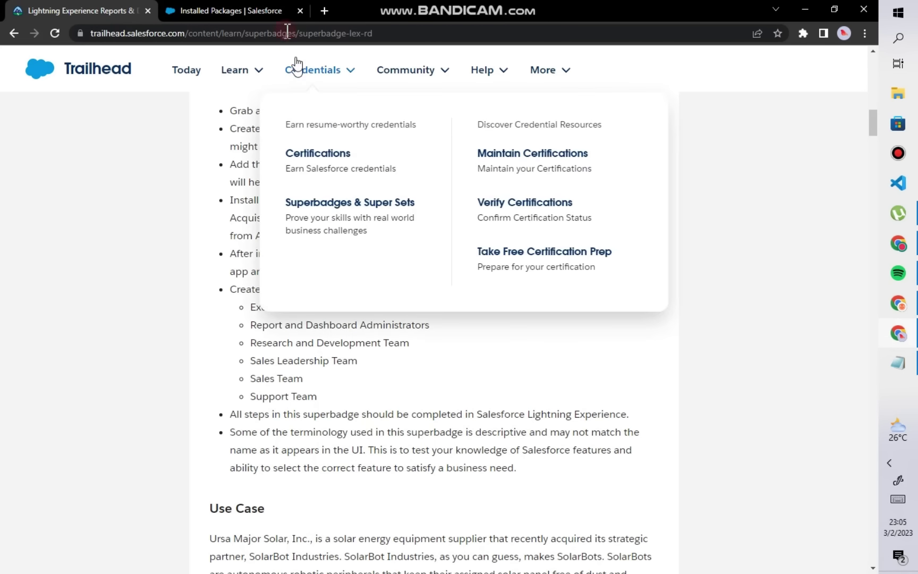
pyautogui.click(216, 9)
pyautogui.click(16, 93)
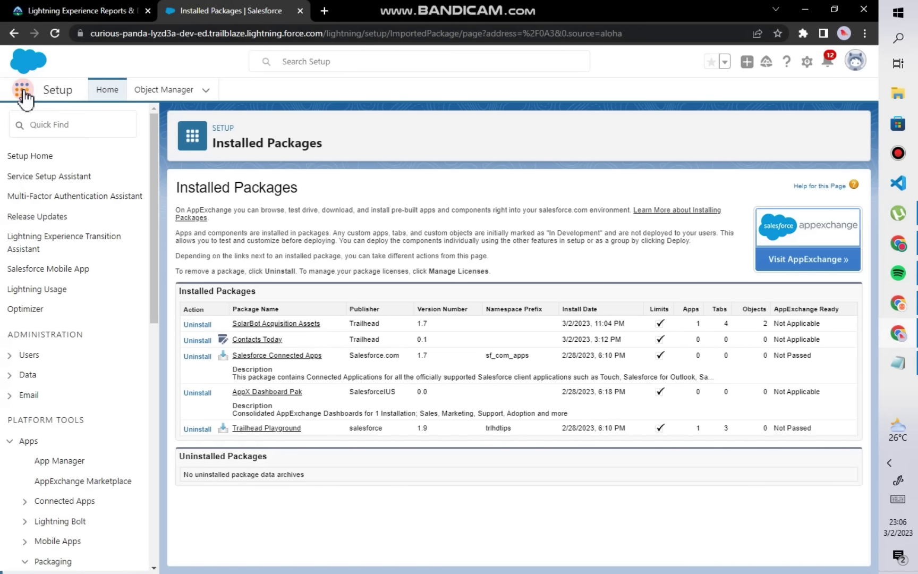
pyautogui.click(24, 95)
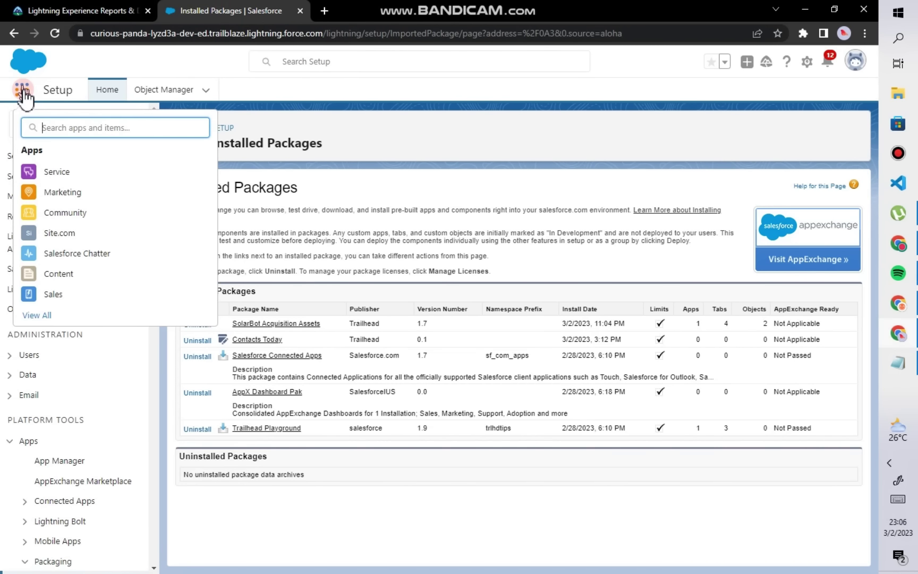
pyautogui.write('solar')
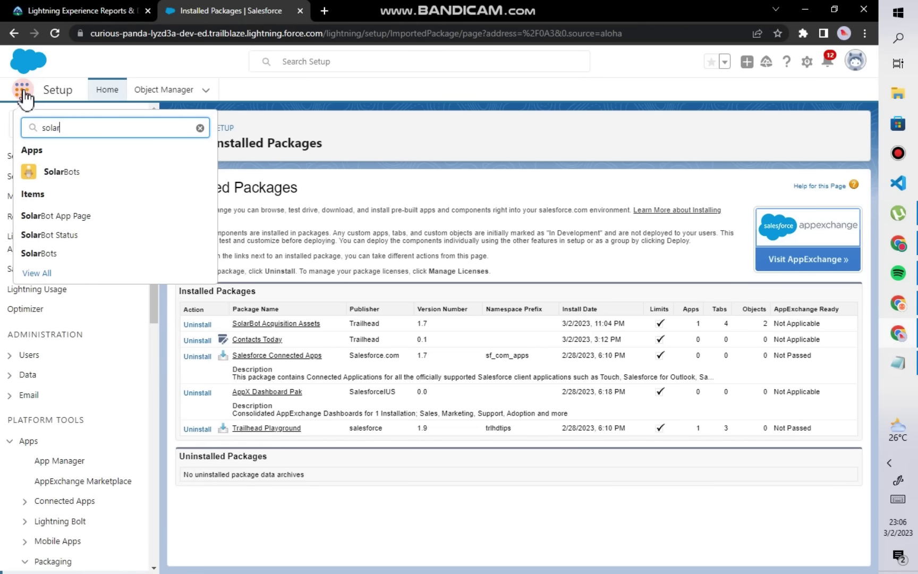
pyautogui.click(70, 178)
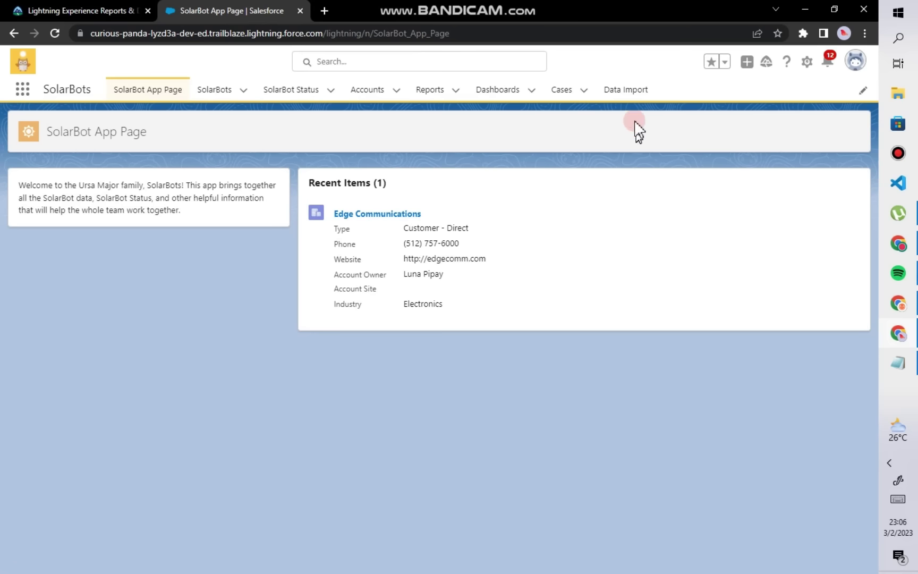
# Step: Import the sample data from the SolarBots app's Data Import page, dismissing the navigation help popup
pyautogui.click(629, 91)
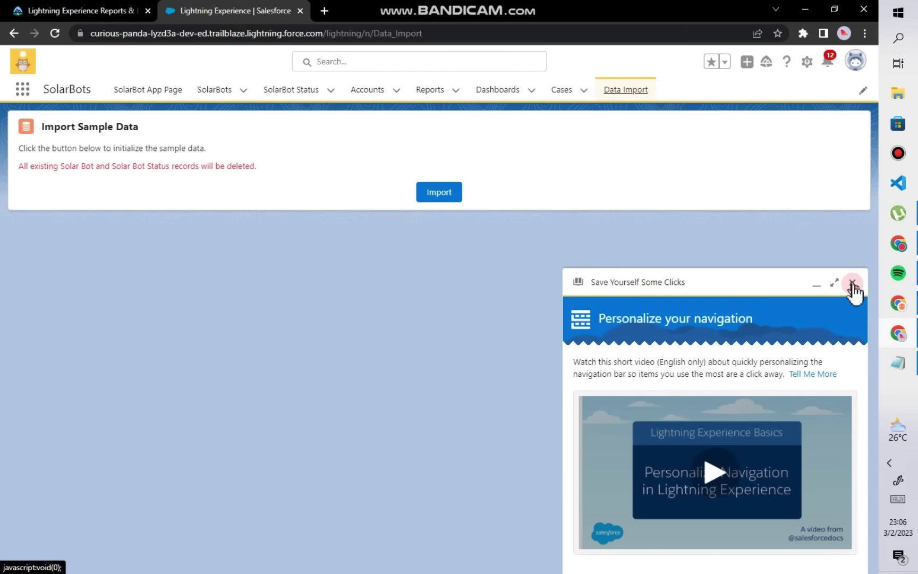
pyautogui.click(851, 285)
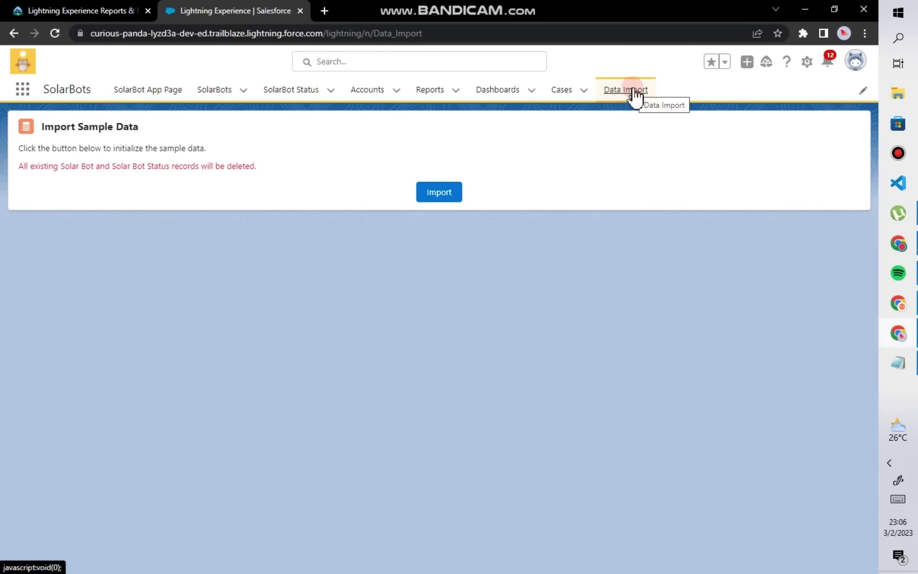
pyautogui.click(443, 187)
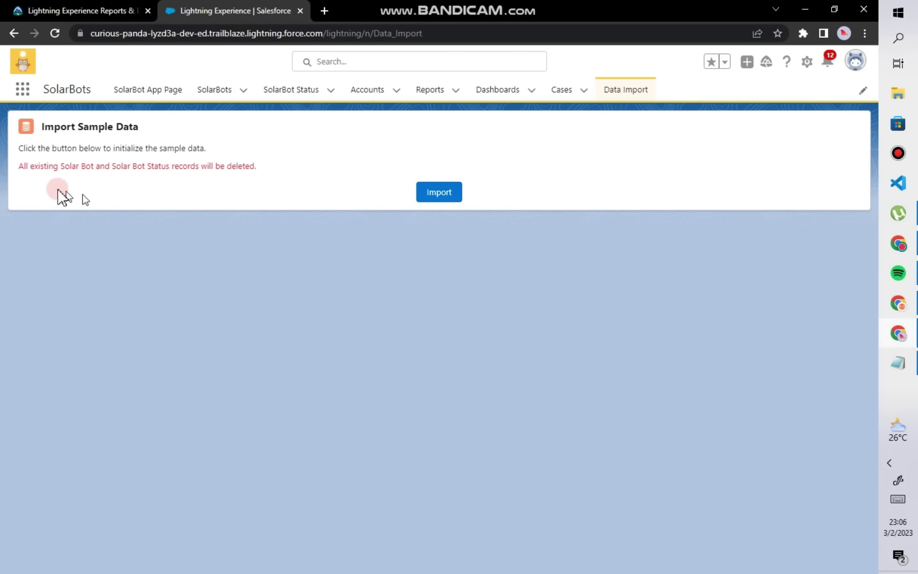
pyautogui.click(455, 195)
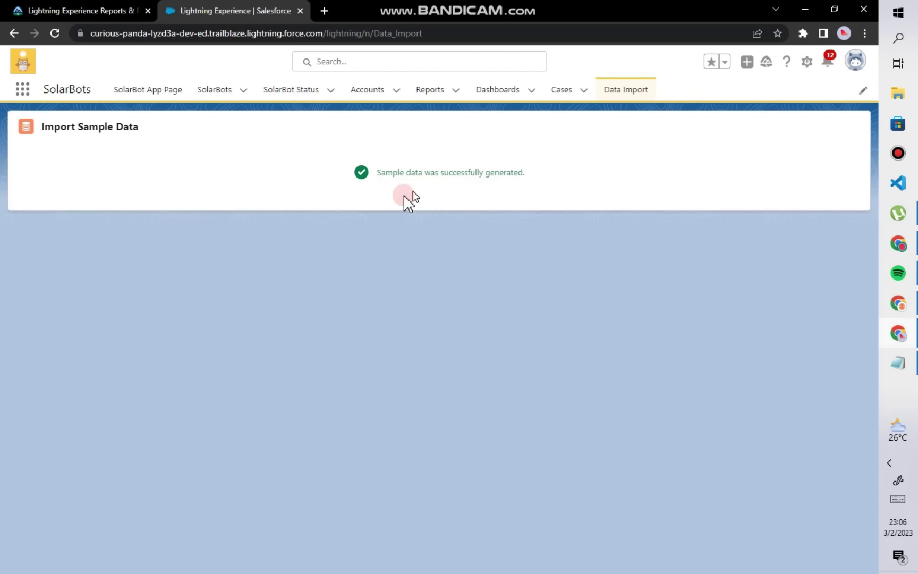
# Step: Check the required public groups in the superbadge prework, then start a new report folder from the org's list of all report folders
pyautogui.click(106, 9)
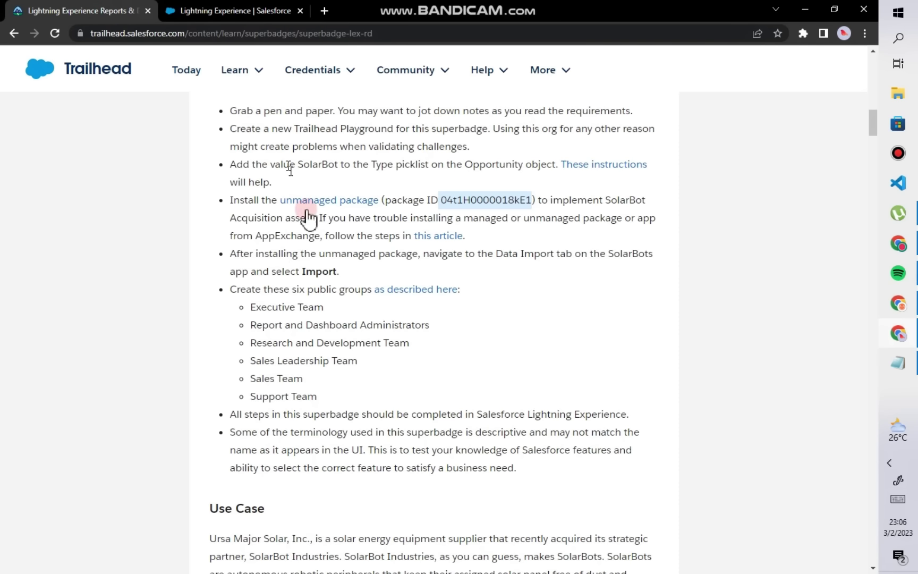
pyautogui.click(279, 268)
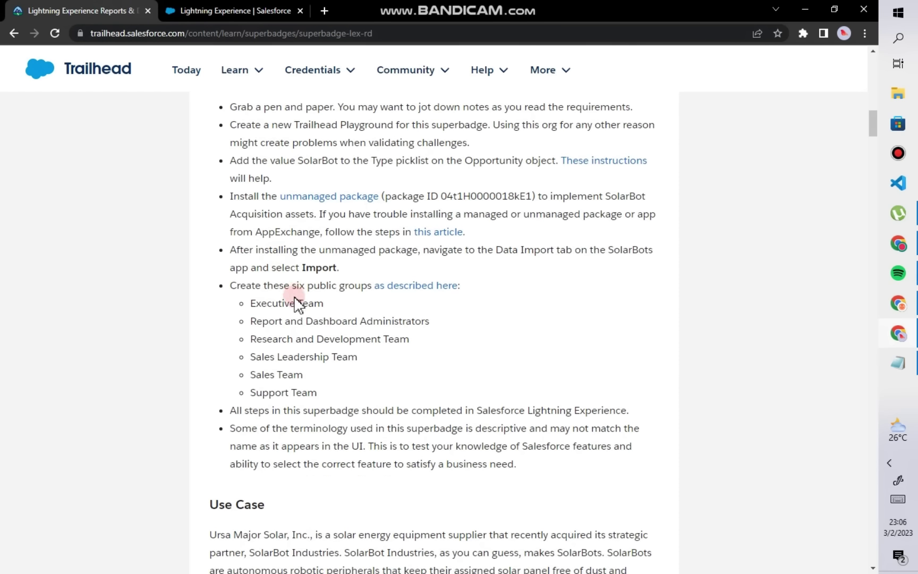
pyautogui.scroll(-1, 297, 298)
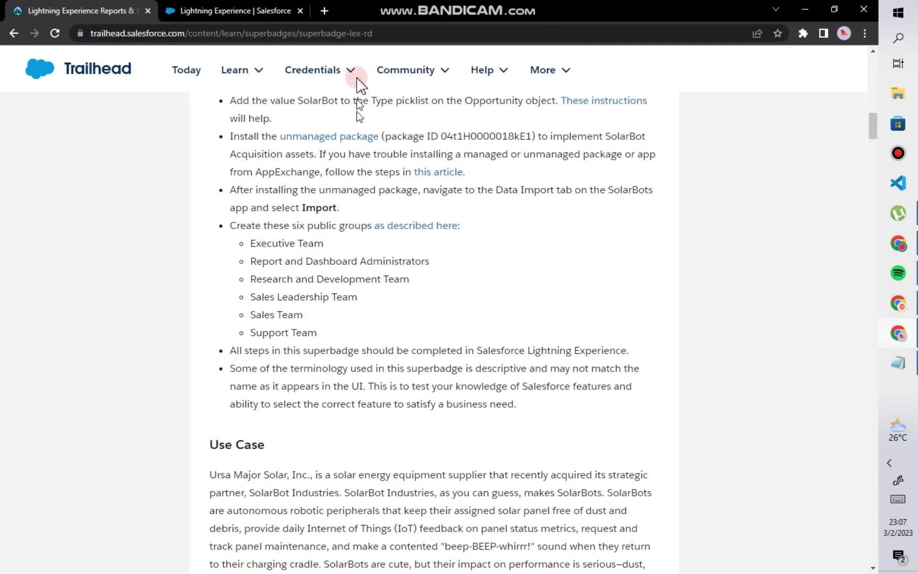
pyautogui.click(247, 11)
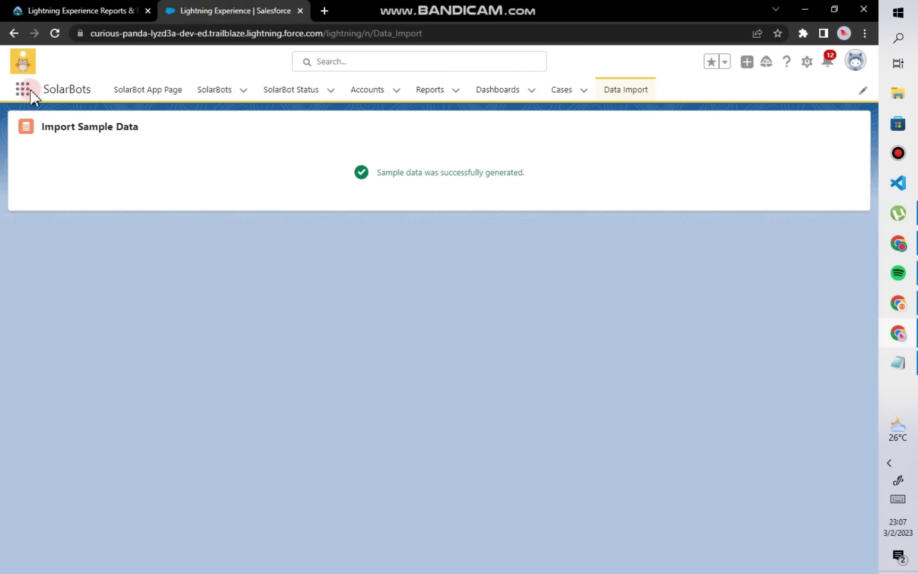
pyautogui.click(430, 94)
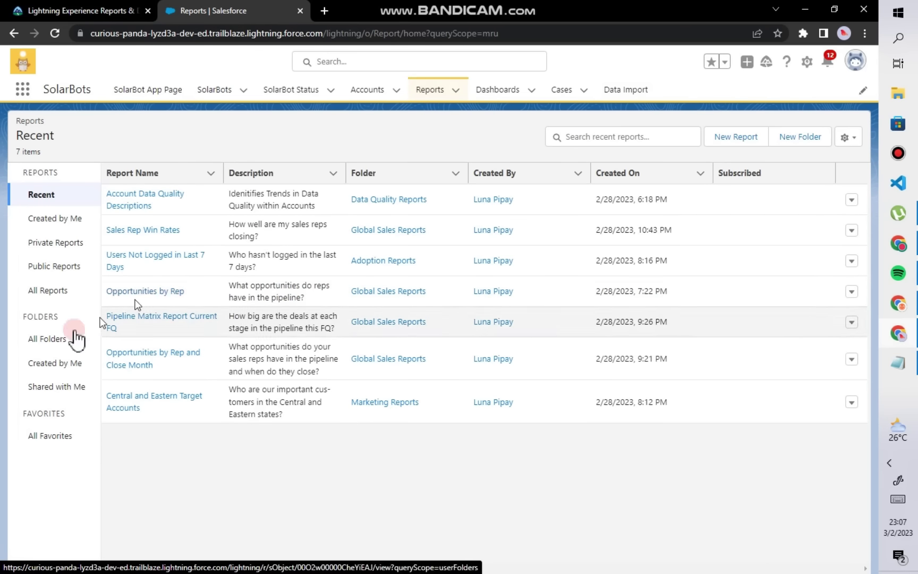
pyautogui.click(37, 343)
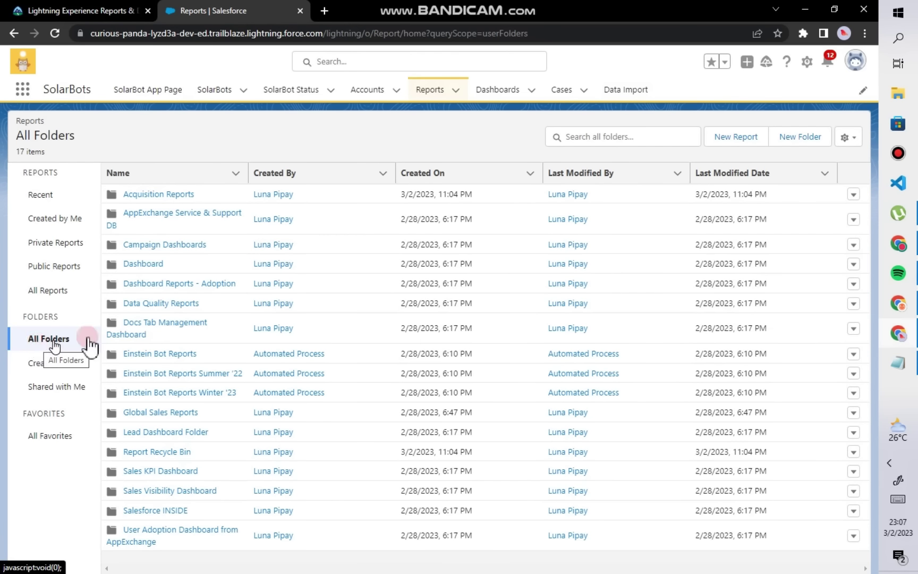
pyautogui.click(797, 140)
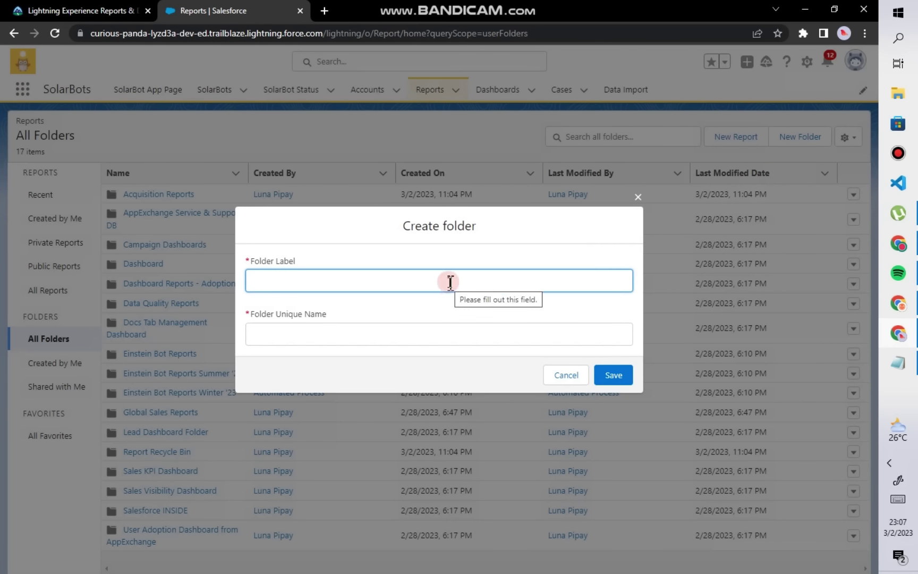
# Step: Copy the group name "Report and Dashboard Administrators" from the Folder Administration requirements on the Trailhead superbadge page
pyautogui.click(88, 11)
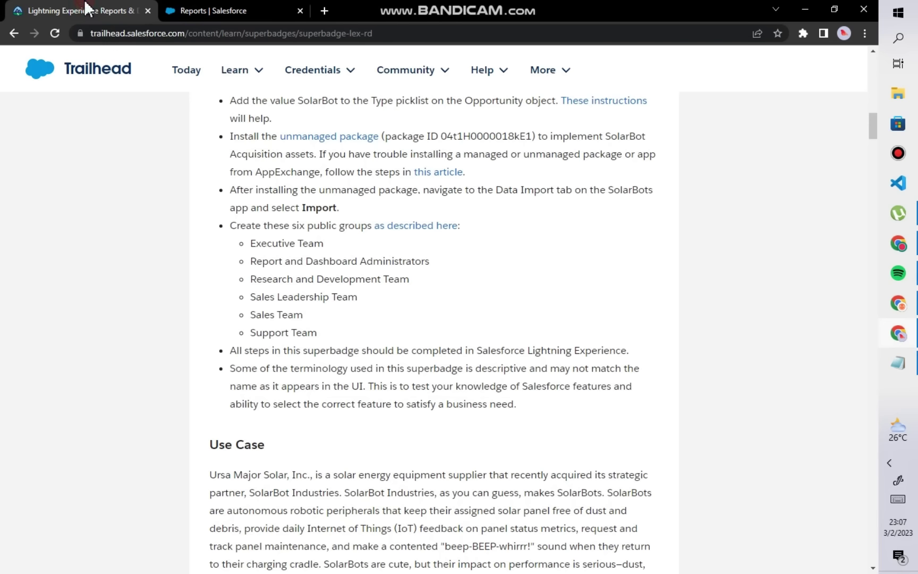
pyautogui.scroll(-2, 266, 338)
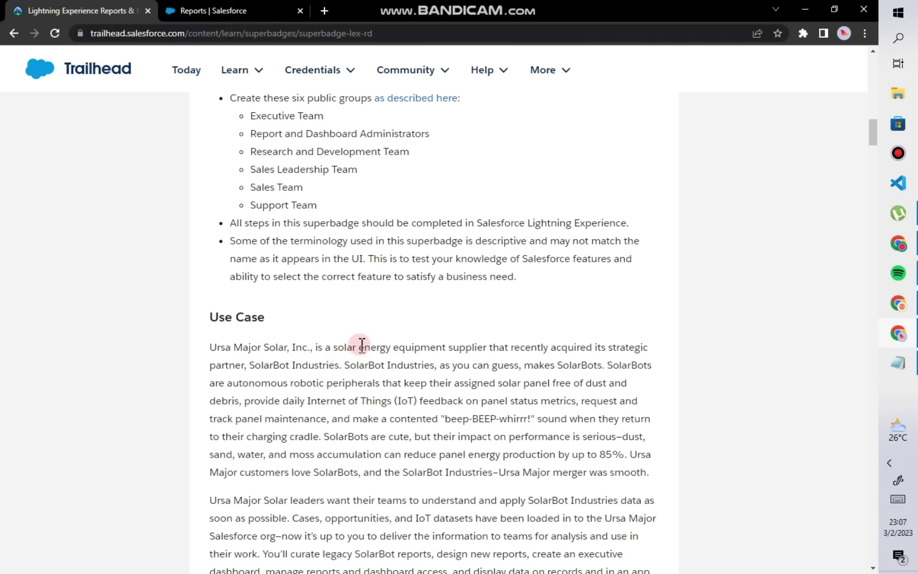
pyautogui.scroll(-9, 361, 344)
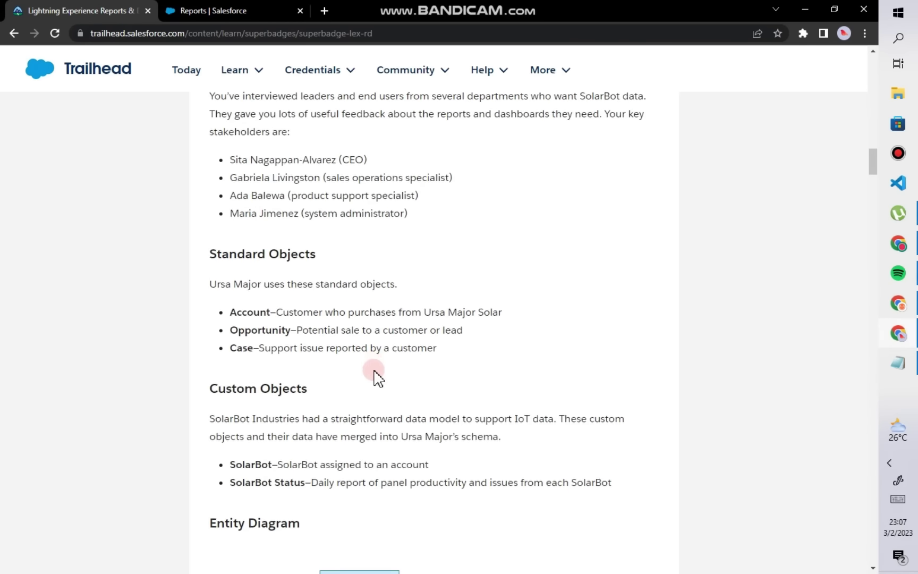
pyautogui.scroll(-12, 374, 377)
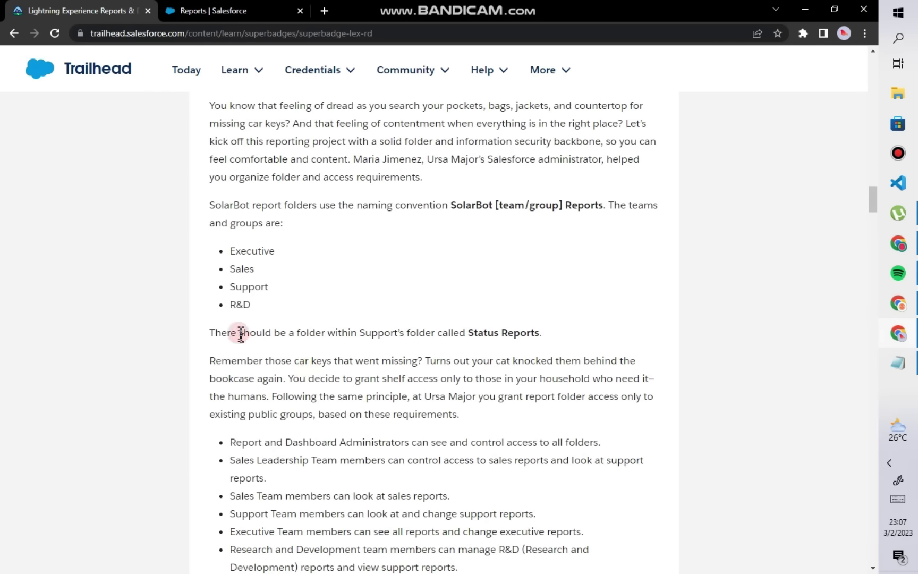
pyautogui.scroll(-3, 321, 330)
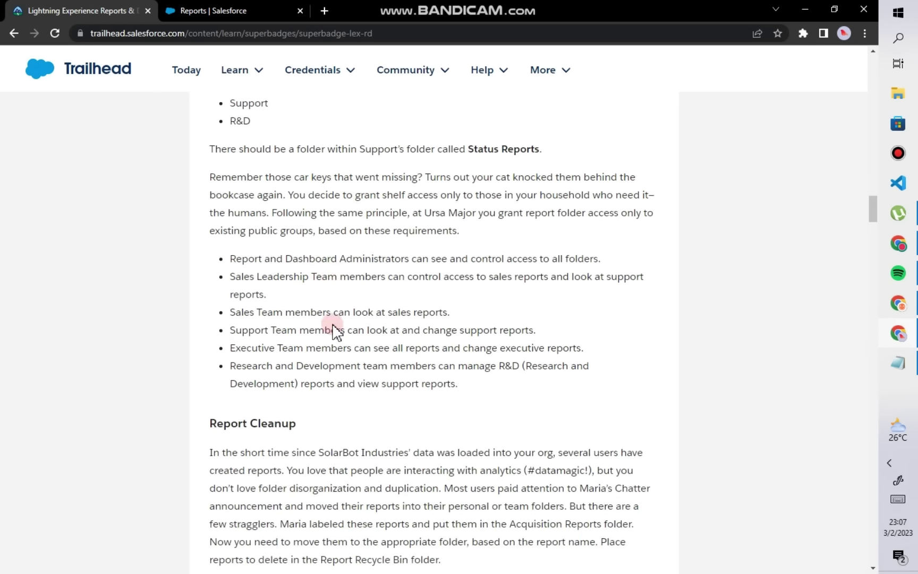
pyautogui.scroll(-1, 334, 331)
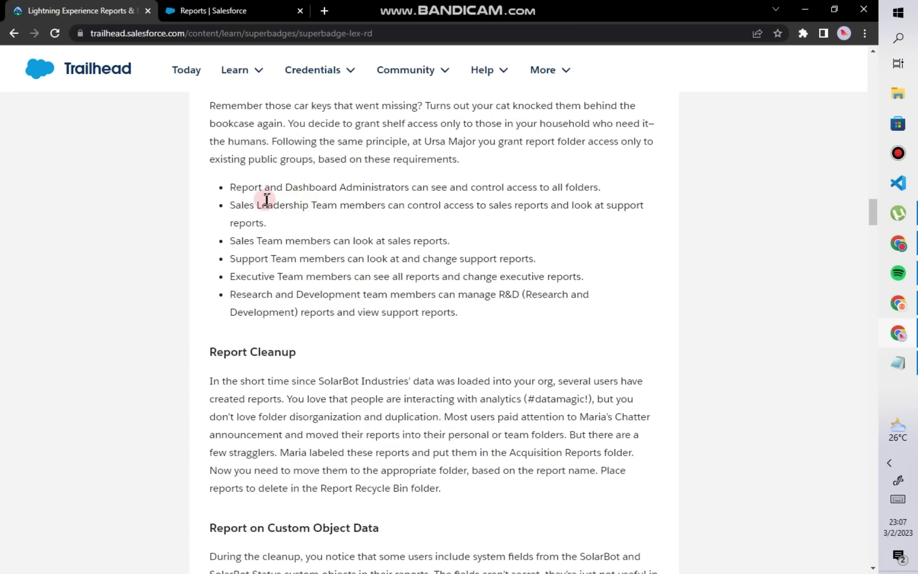
pyautogui.scroll(2, 274, 239)
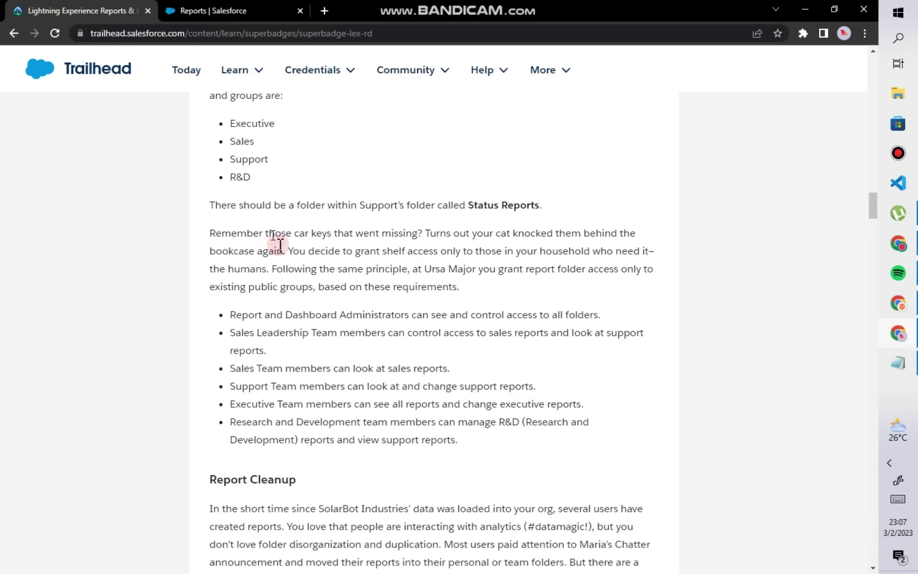
pyautogui.moveTo(230, 317); pyautogui.dragTo(400, 314)
pyautogui.rightClick(407, 322)
pyautogui.click(421, 326)
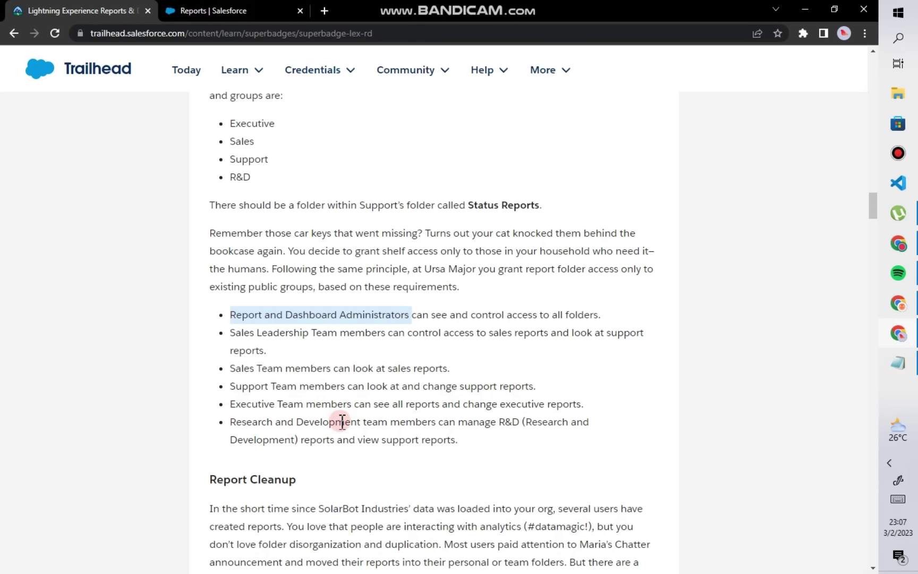
# Step: Review the superbadge's prework, use case, entity diagram and Folder Administration requirements for report folder naming, the nested folder and group access
pyautogui.scroll(10, 328, 447)
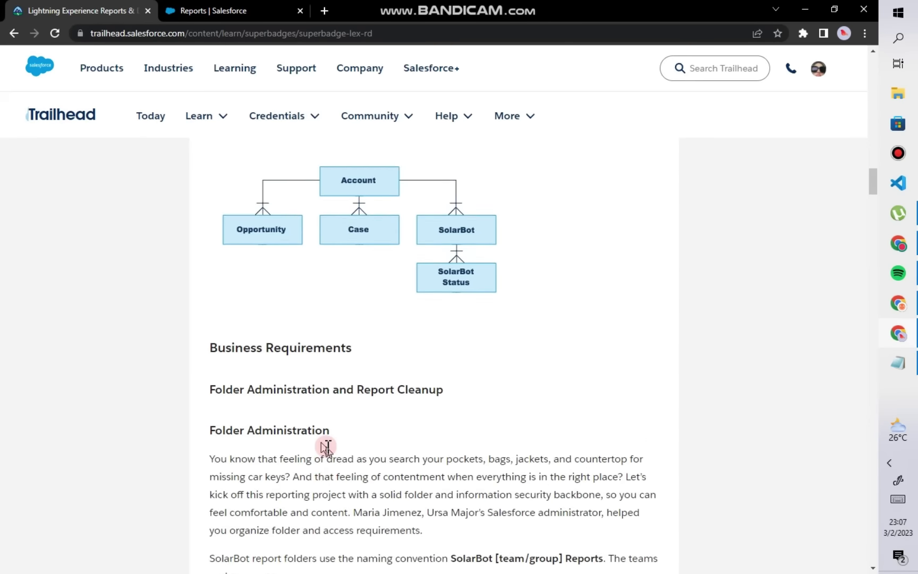
pyautogui.scroll(15, 441, 501)
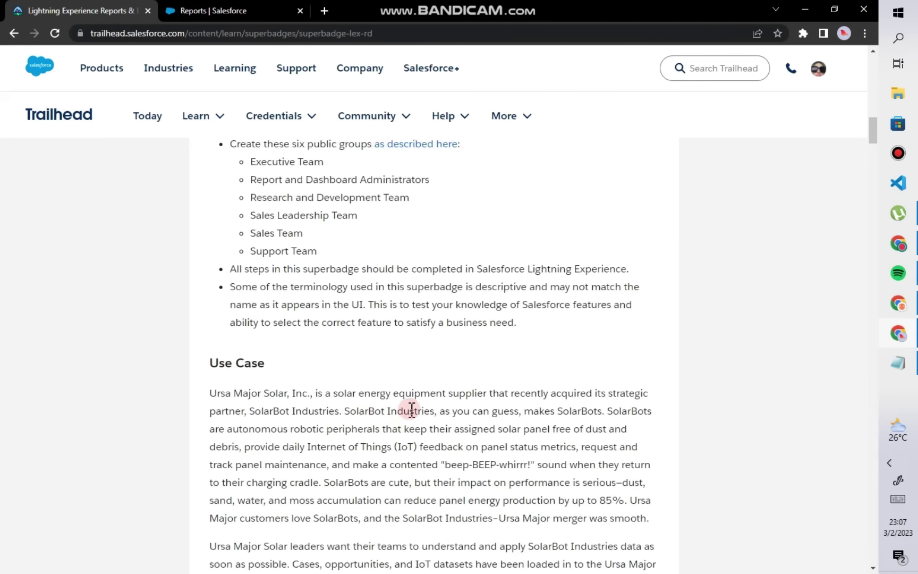
pyautogui.scroll(8, 411, 409)
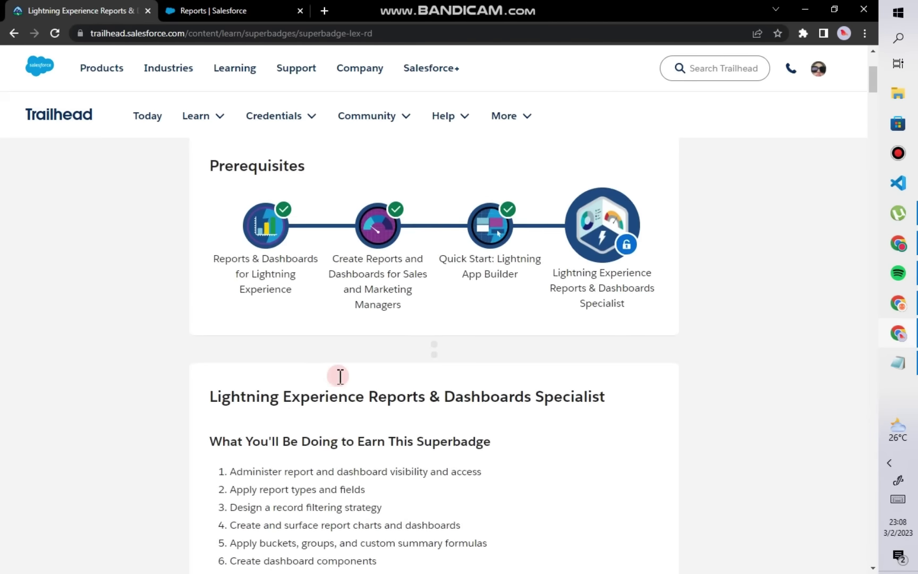
pyautogui.scroll(-12, 375, 398)
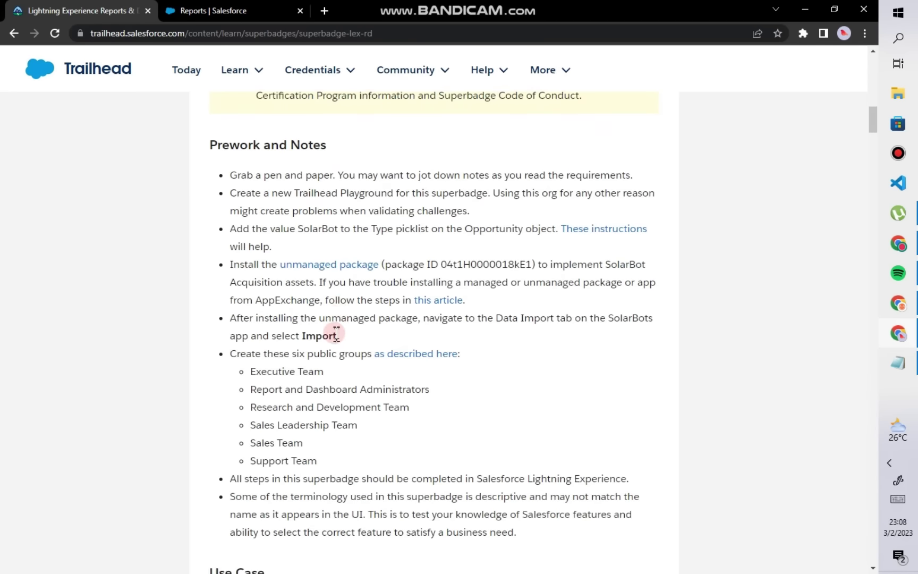
pyautogui.scroll(3, 311, 189)
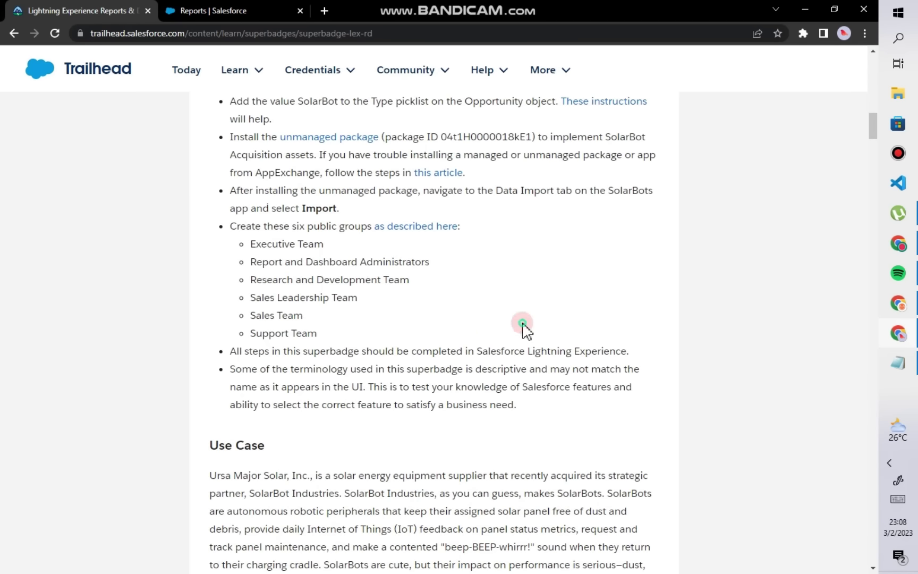
pyautogui.scroll(-9, 531, 228)
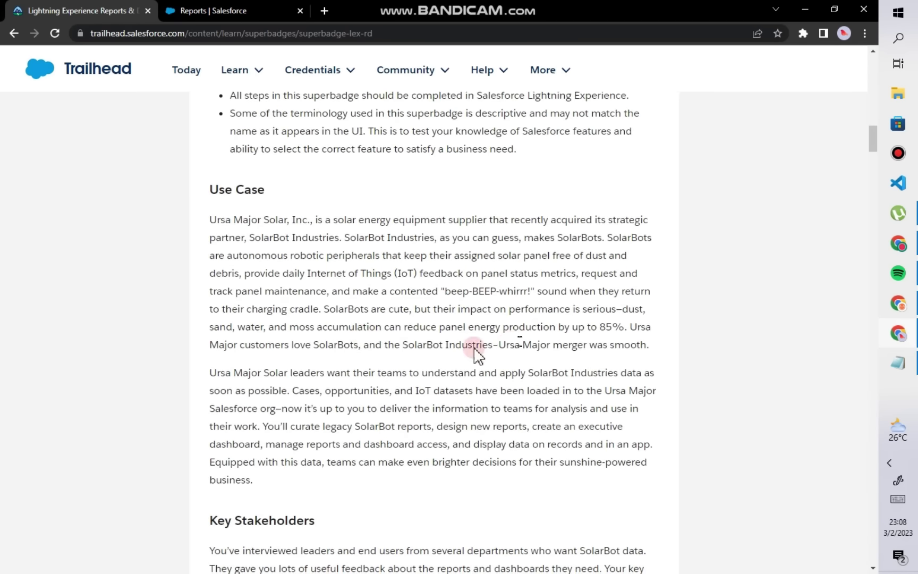
pyautogui.scroll(-8, 377, 380)
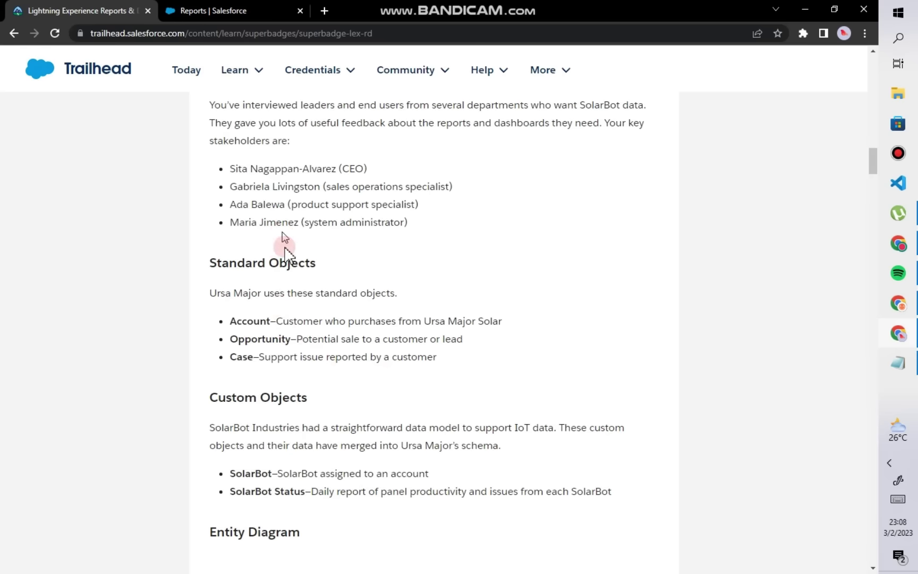
pyautogui.scroll(-3, 330, 308)
pyautogui.scroll(-3, 398, 252)
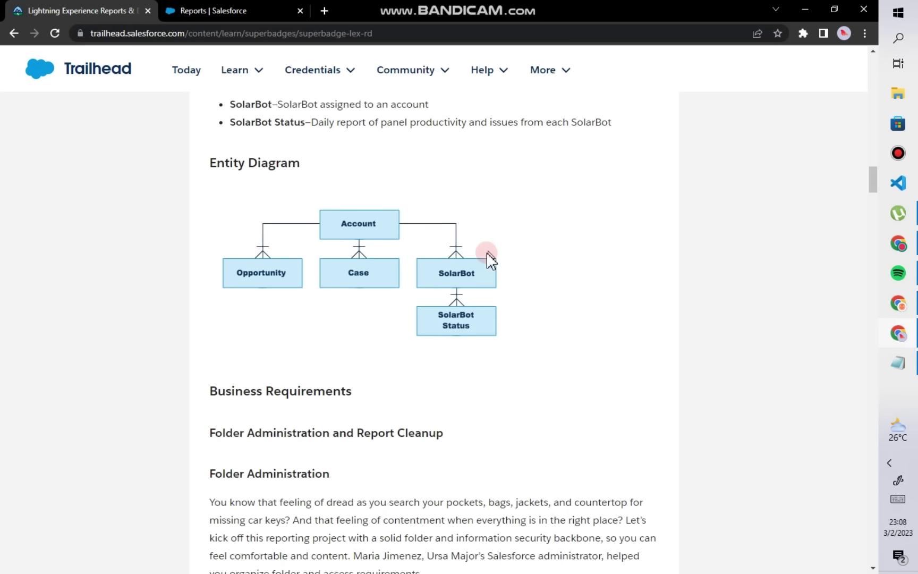
pyautogui.scroll(-3, 441, 313)
pyautogui.scroll(-3, 392, 366)
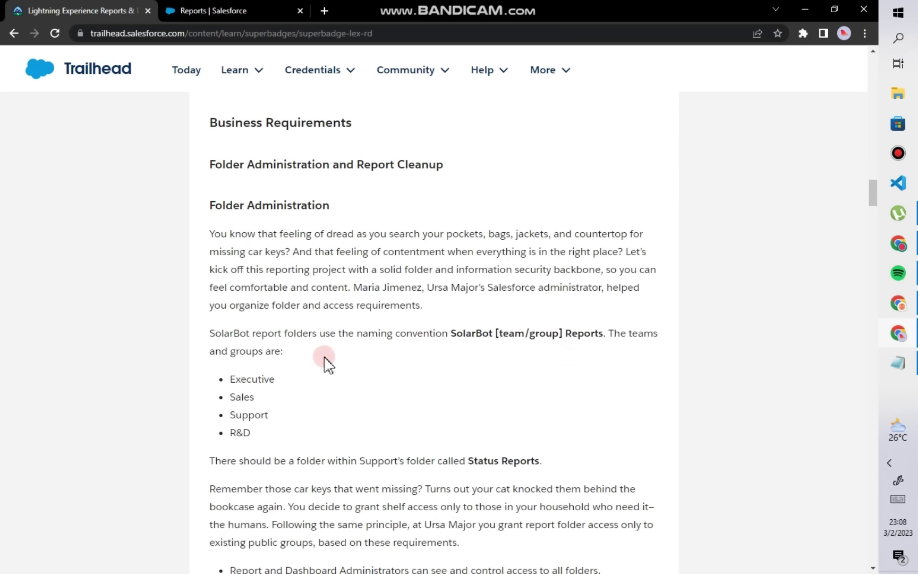
pyautogui.scroll(-2, 366, 329)
pyautogui.scroll(-3, 372, 276)
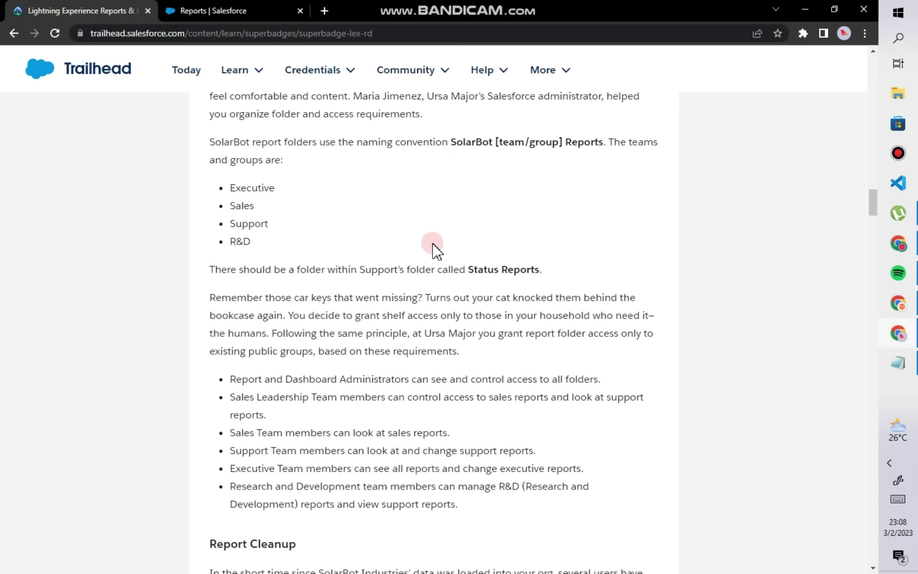
# Step: Copy the folder naming convention "SolarBot [team/group] Reports" from the Folder Administration requirements on the Trailhead page
pyautogui.scroll(1, 452, 239)
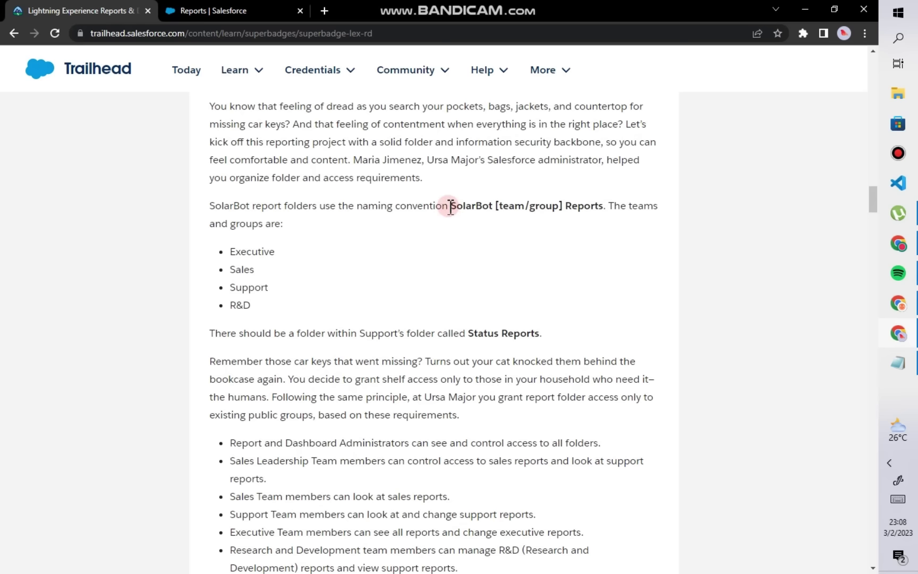
pyautogui.moveTo(451, 207); pyautogui.dragTo(593, 205)
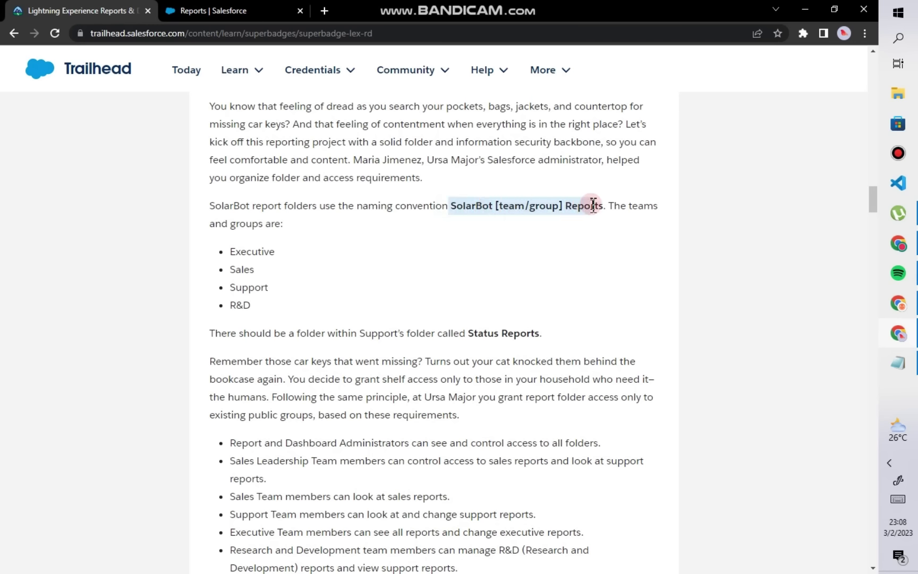
pyautogui.rightClick(604, 206)
pyautogui.click(621, 217)
pyautogui.moveTo(234, 70)
pyautogui.click(113, 317)
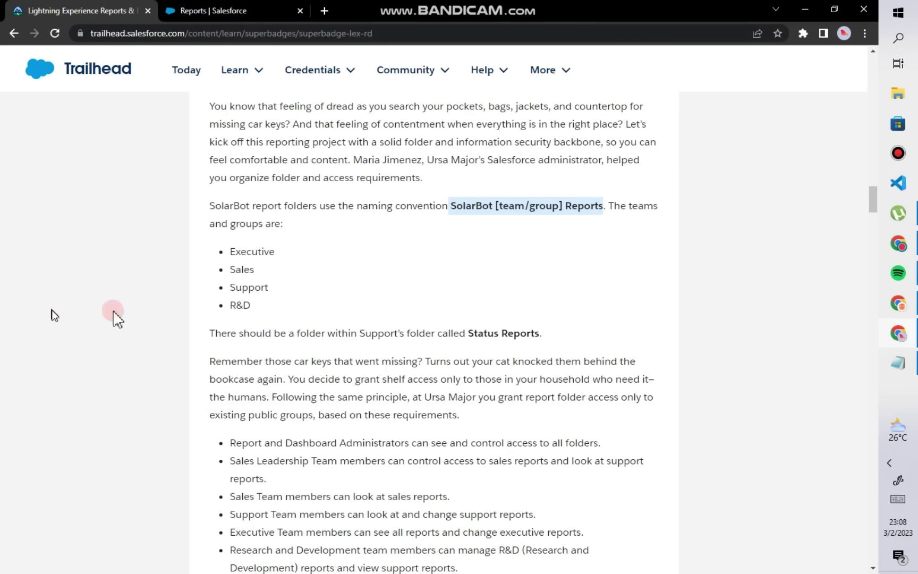
# Step: In the Salesforce org, create a report folder labelled "SolarBot Executive Reports" with the unique name SolarBotExecutiveReports
pyautogui.click(243, 9)
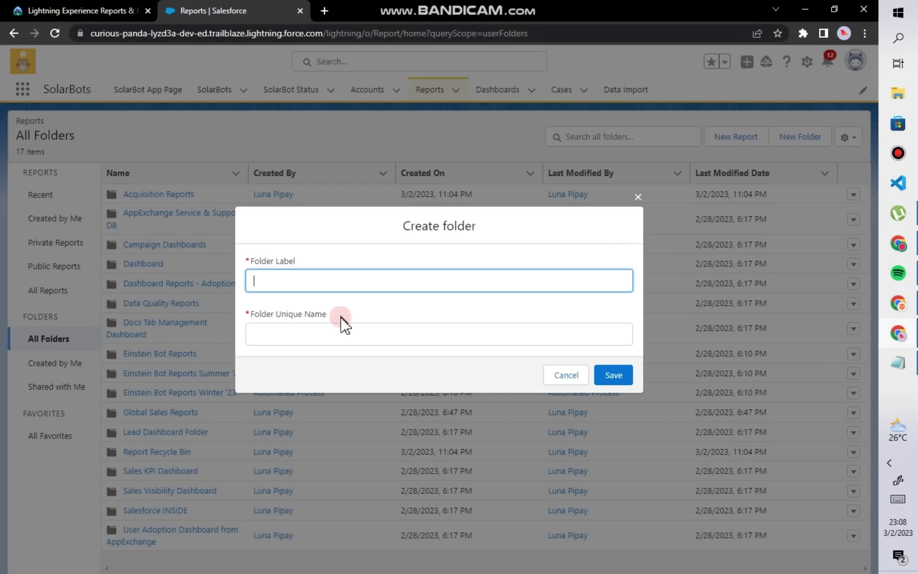
pyautogui.hotkey('ctrl', 'v')
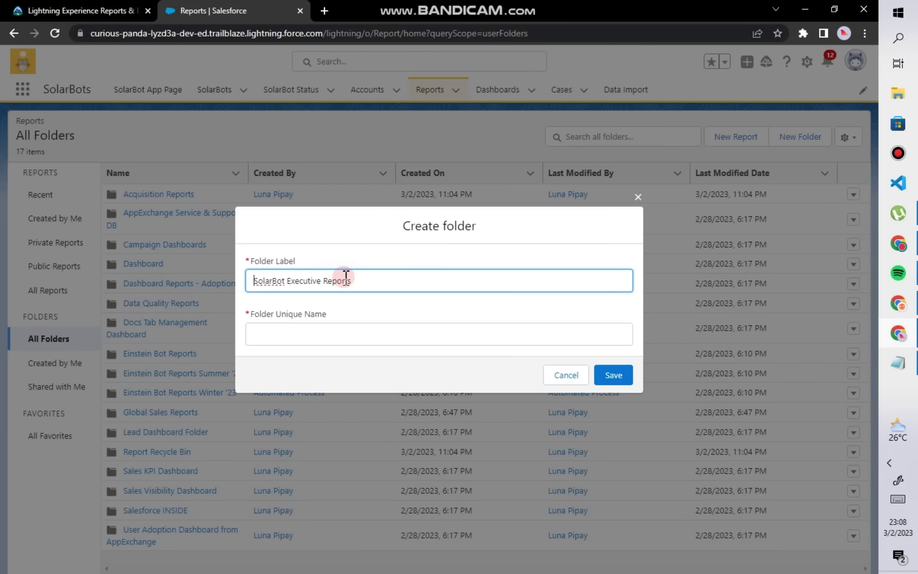
pyautogui.tripleClick(356, 280)
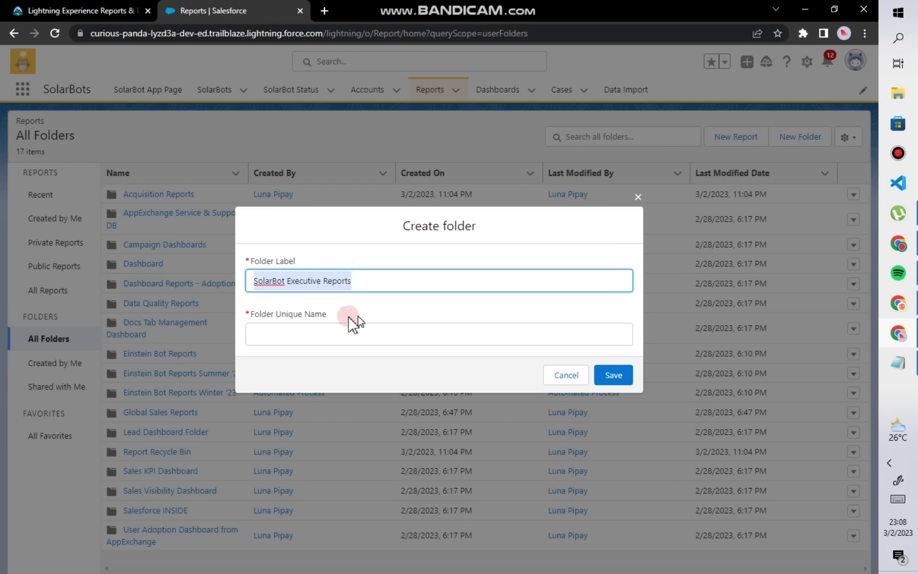
pyautogui.click(335, 333)
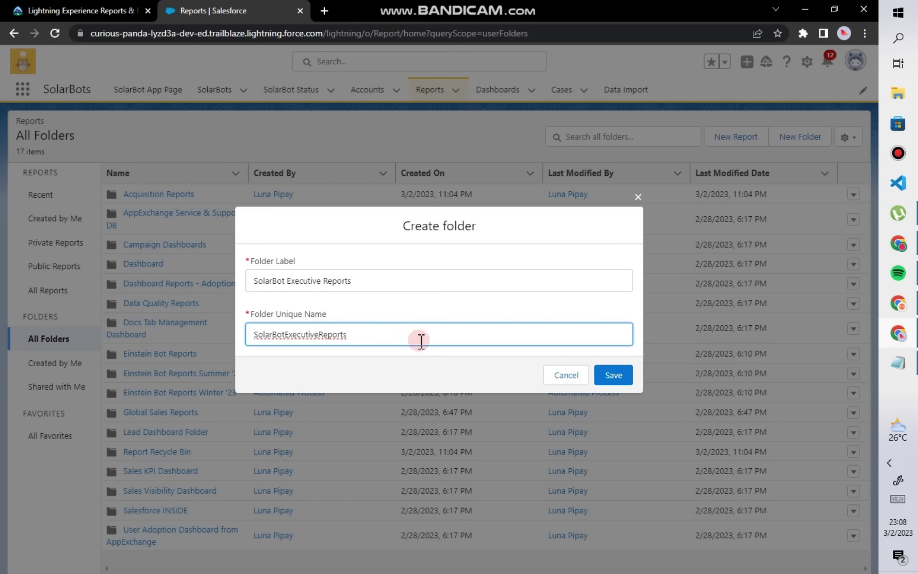
pyautogui.click(614, 374)
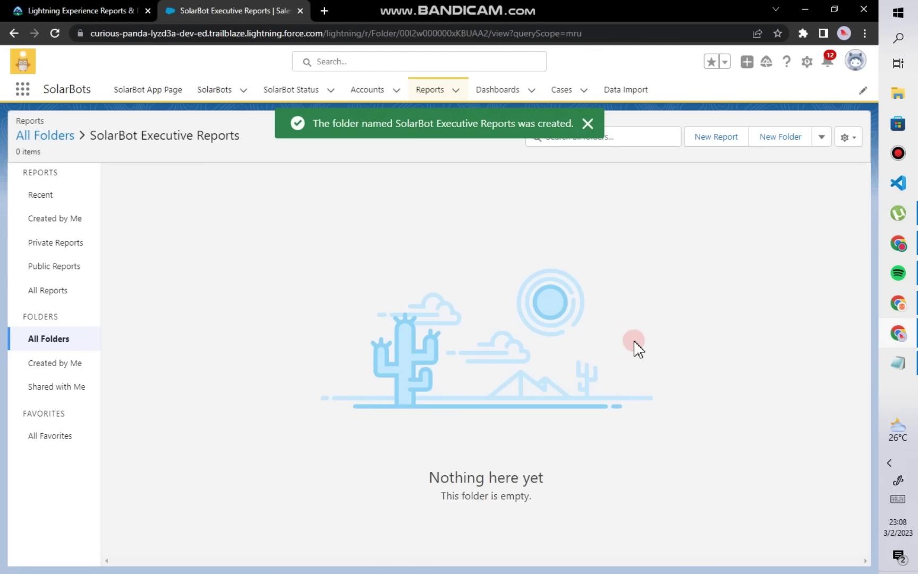
pyautogui.click(587, 123)
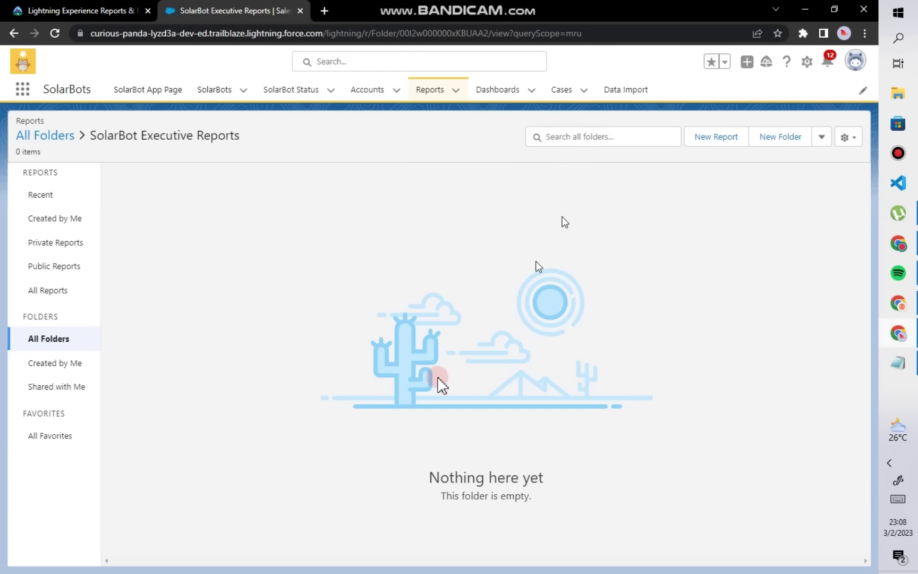
# Step: Create a top-level report folder labelled "SolarBot Sales Reports" with the unique name SolarBotSalesReports, checking the team name in the Trailhead requirements
pyautogui.click(60, 139)
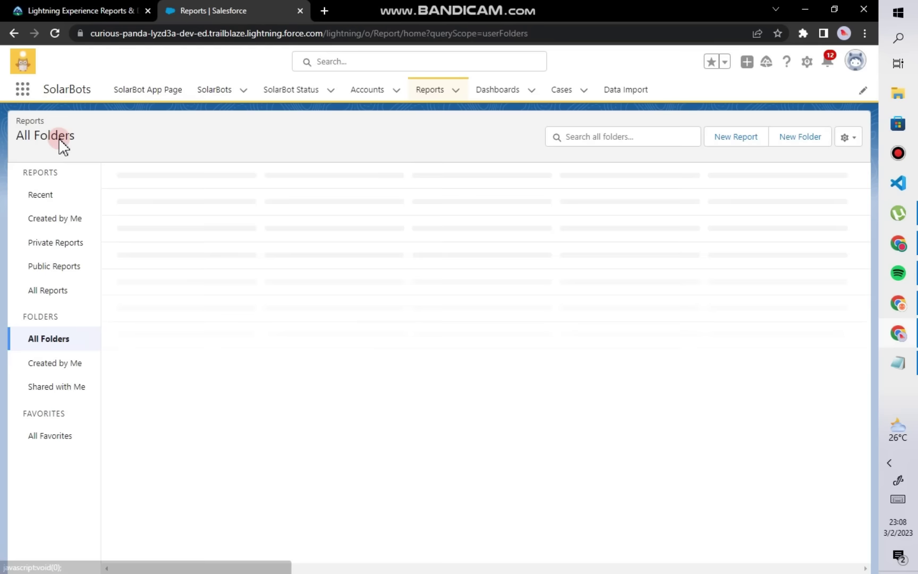
pyautogui.click(801, 139)
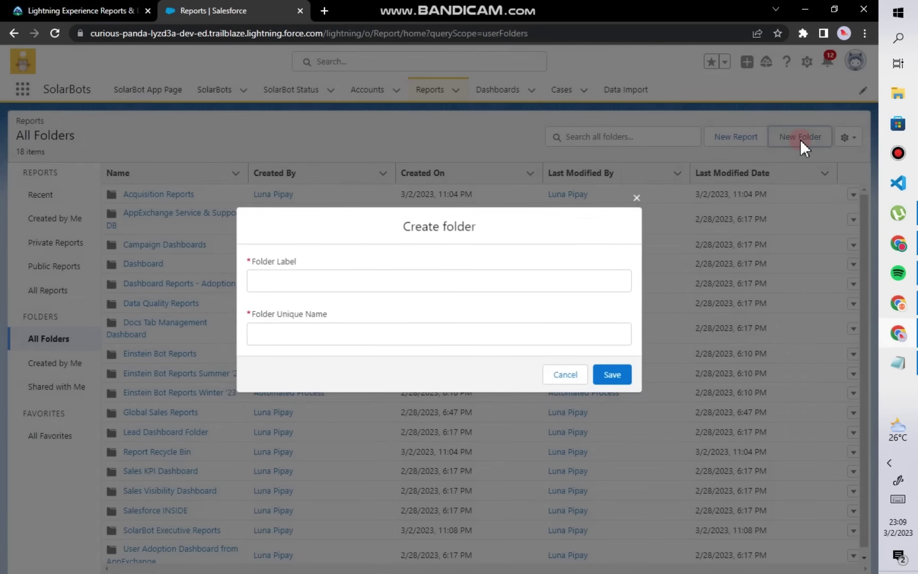
pyautogui.click(352, 289)
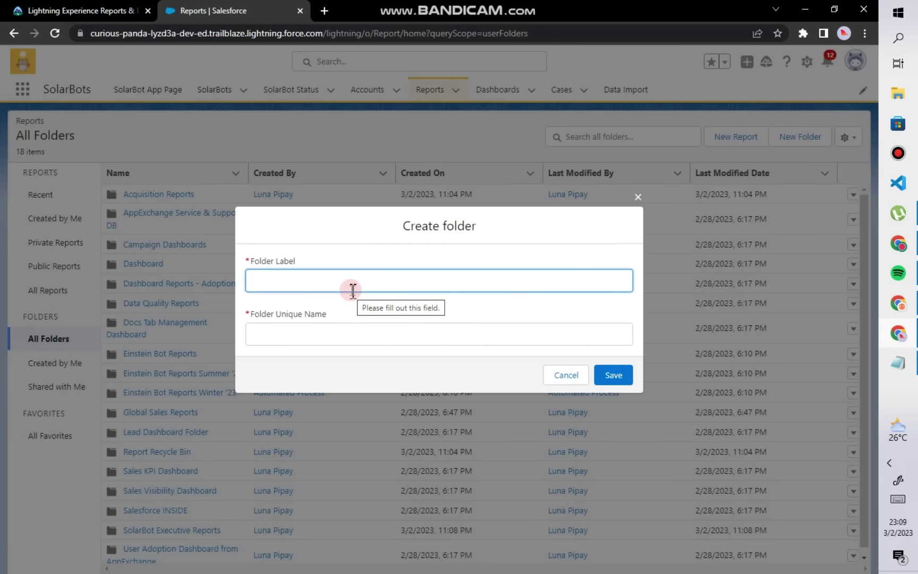
pyautogui.click(85, 11)
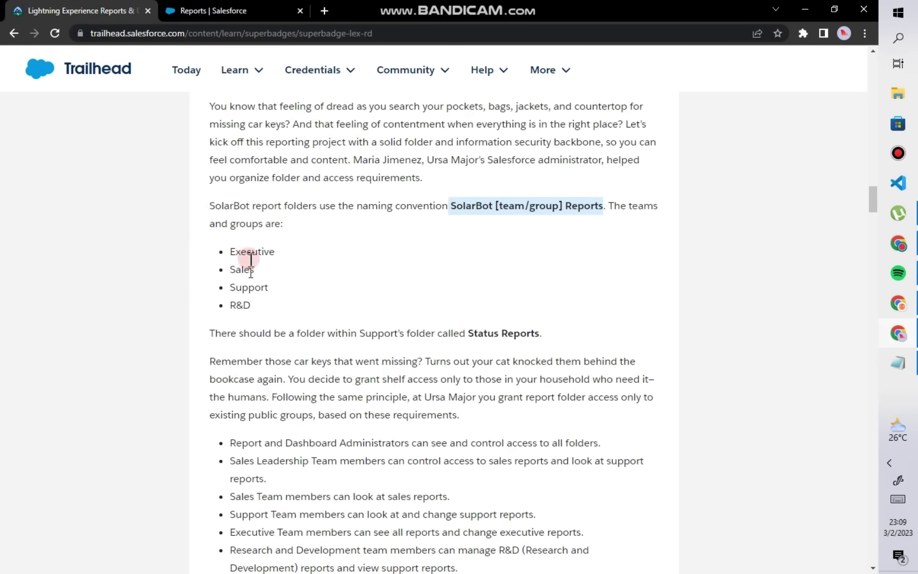
pyautogui.click(260, 10)
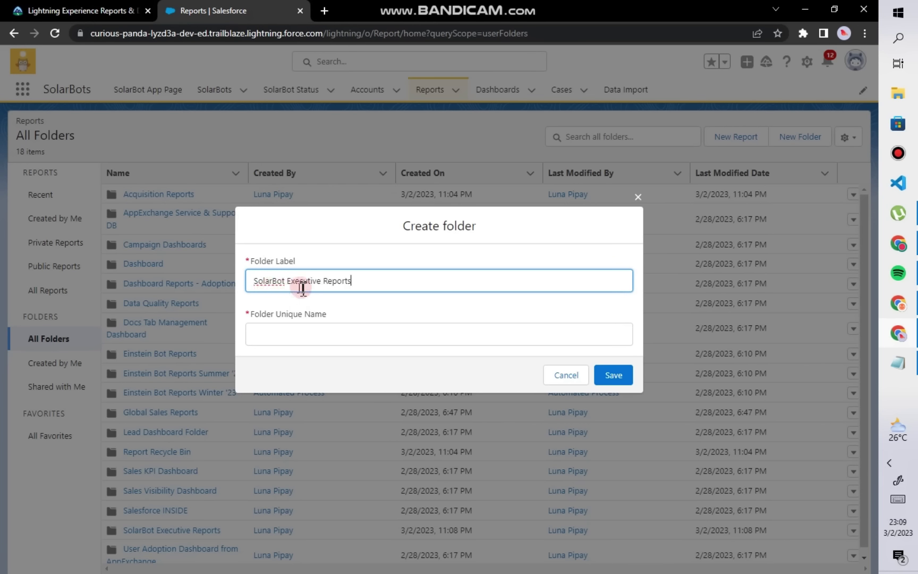
pyautogui.click(325, 280)
pyautogui.click(345, 332)
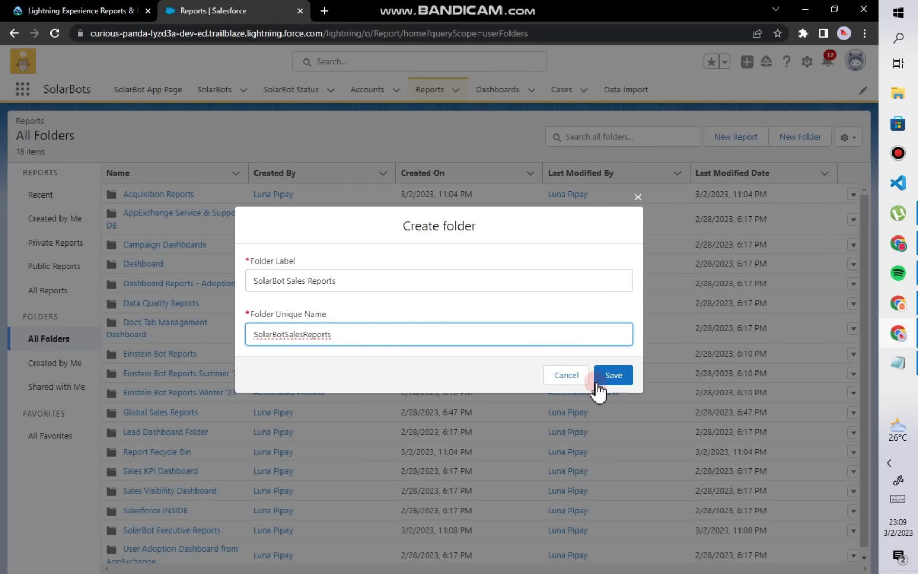
pyautogui.click(614, 376)
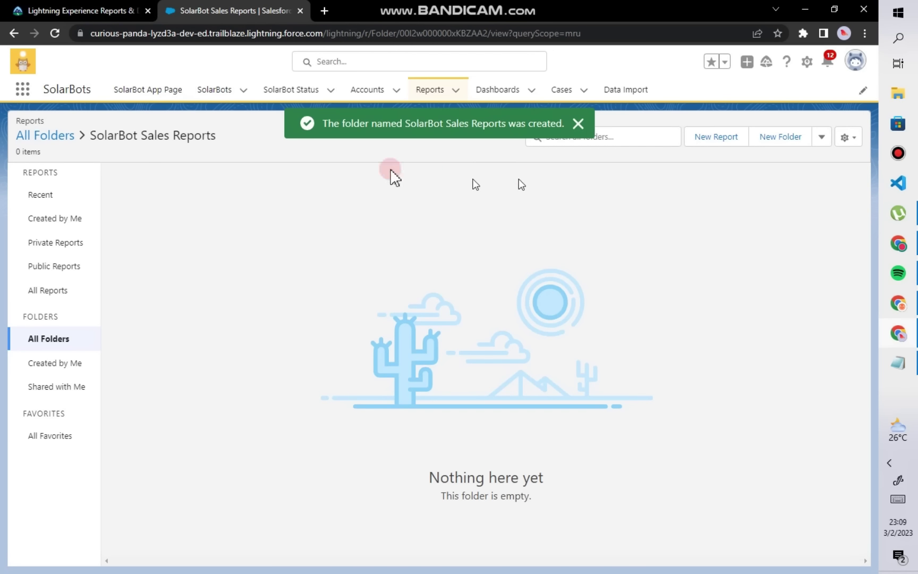
# Step: Create a top-level report folder labelled "SolarBot Support Reports" with the unique name SolarBotSupportReports, checking the team name in the Trailhead requirements
pyautogui.click(30, 133)
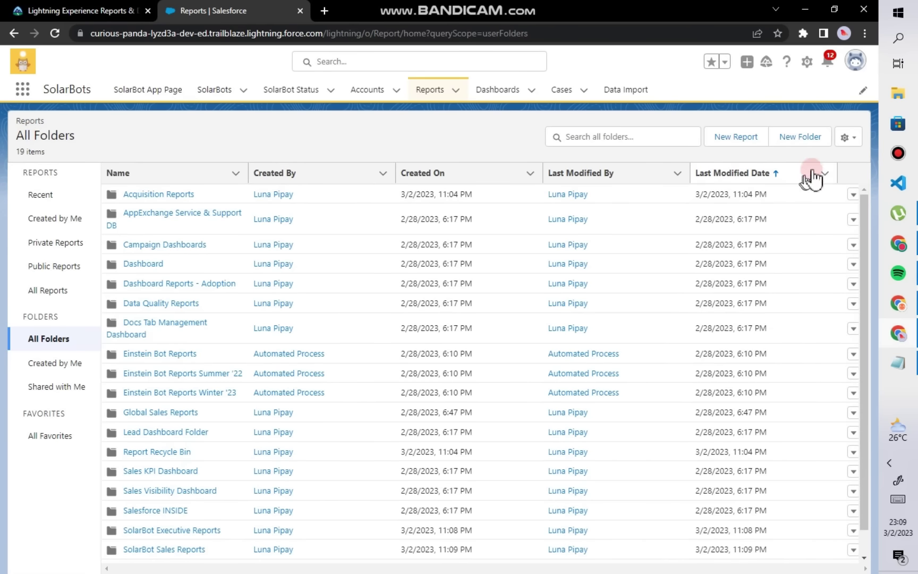
pyautogui.click(797, 137)
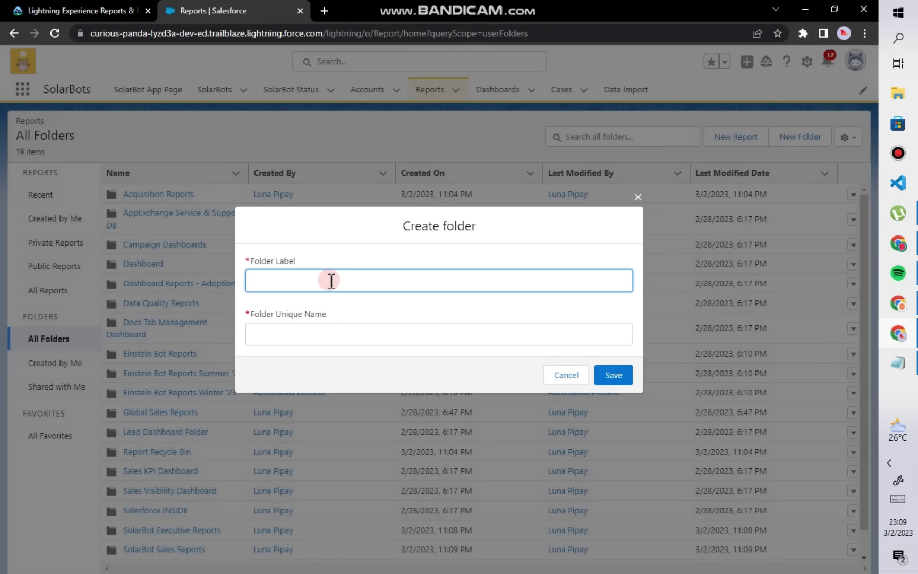
pyautogui.click(74, 16)
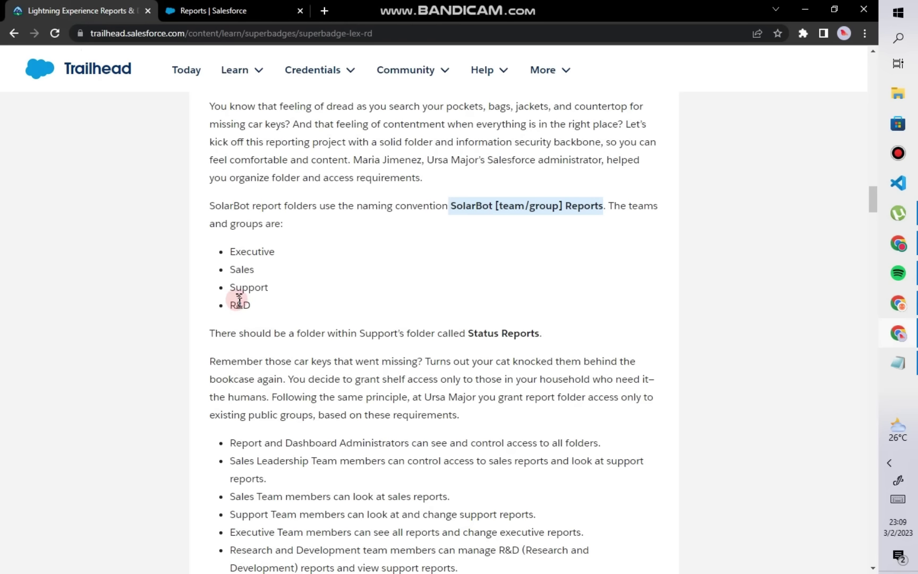
pyautogui.click(240, 16)
pyautogui.click(363, 277)
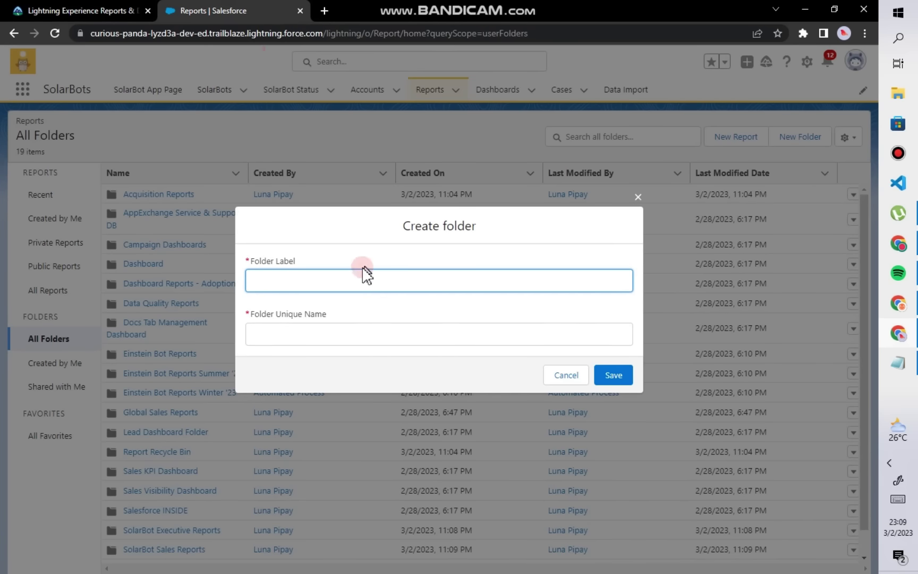
pyautogui.click(270, 287)
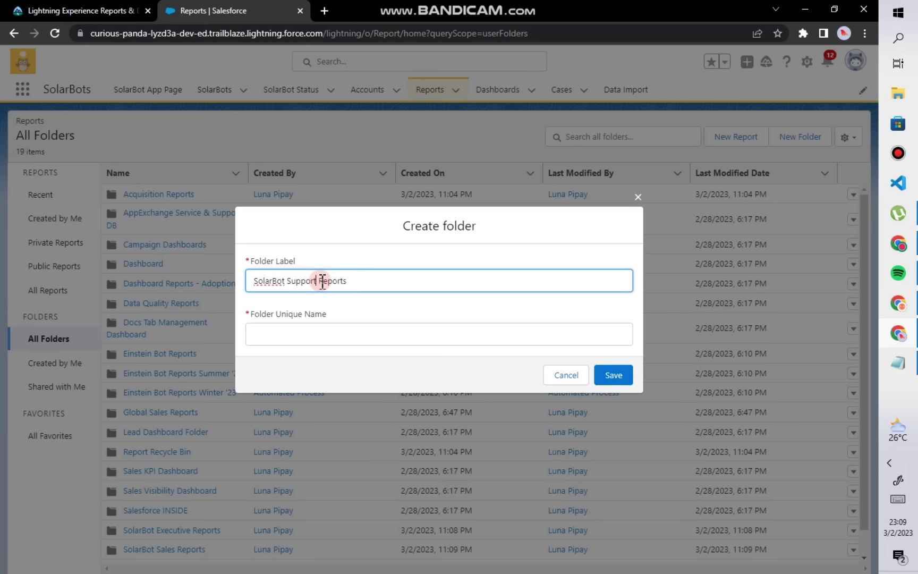
pyautogui.click(336, 327)
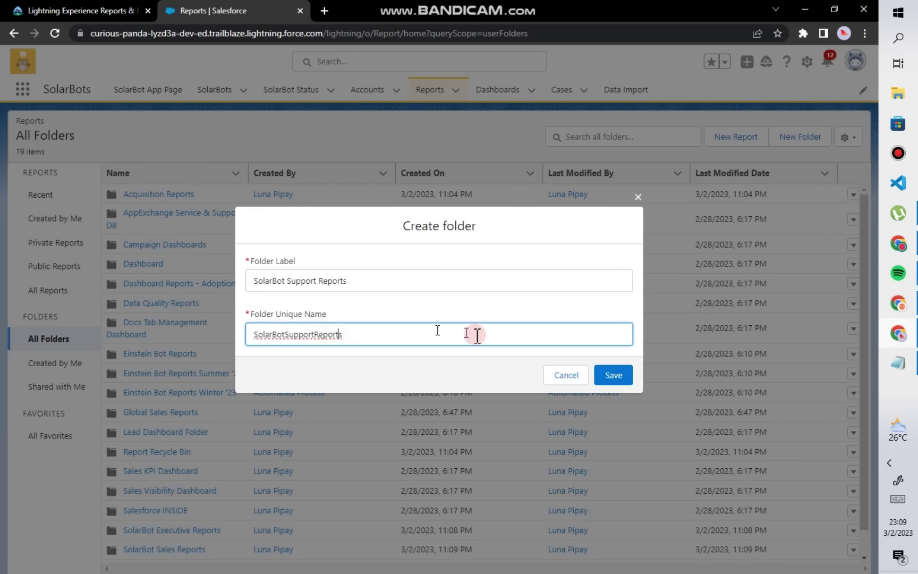
pyautogui.click(609, 380)
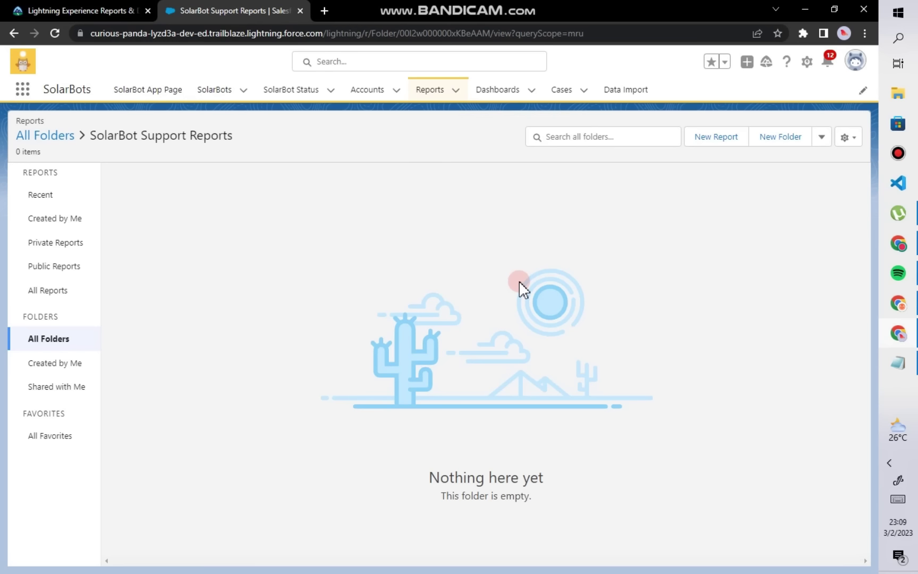
# Step: Inside the SolarBot Support Reports folder, create a subfolder labelled "Status Reports" with the unique name StatusReports
pyautogui.click(793, 139)
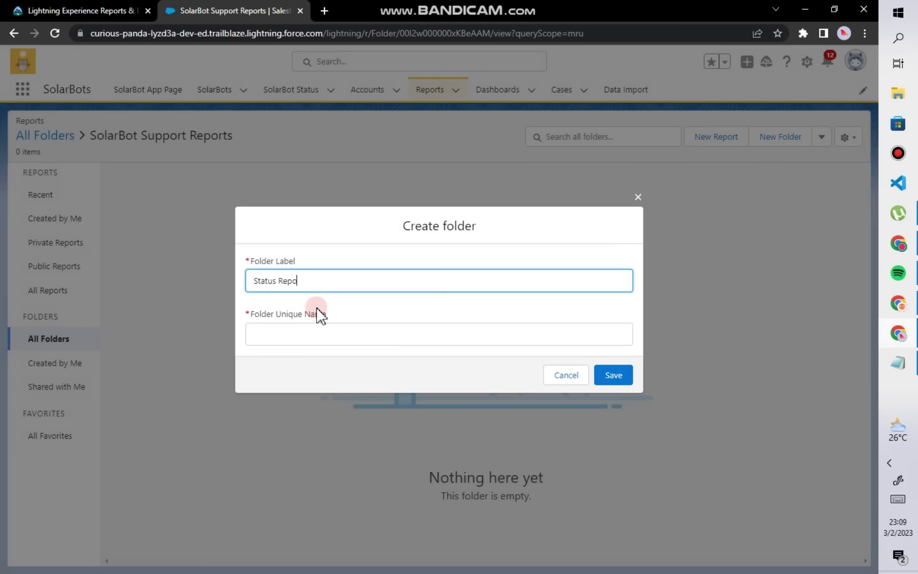
pyautogui.click(312, 332)
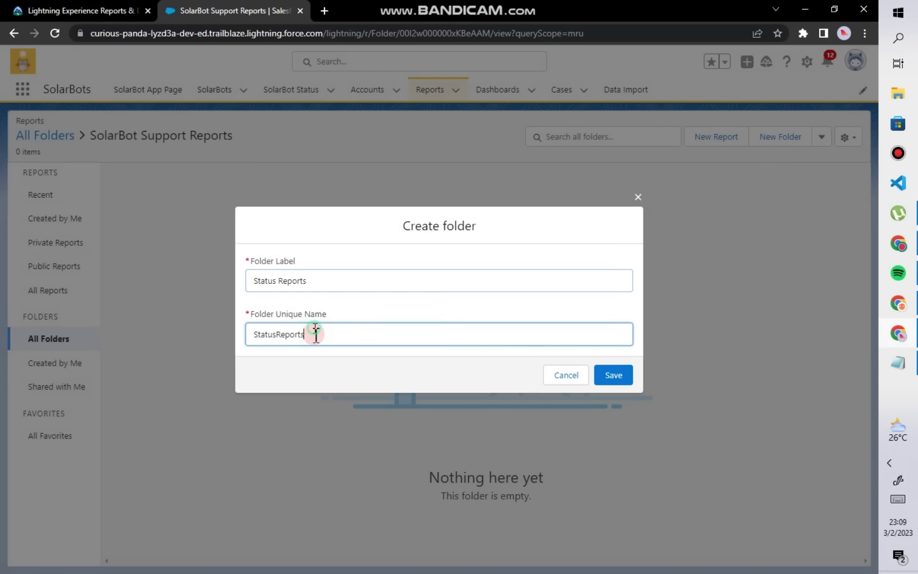
pyautogui.click(613, 375)
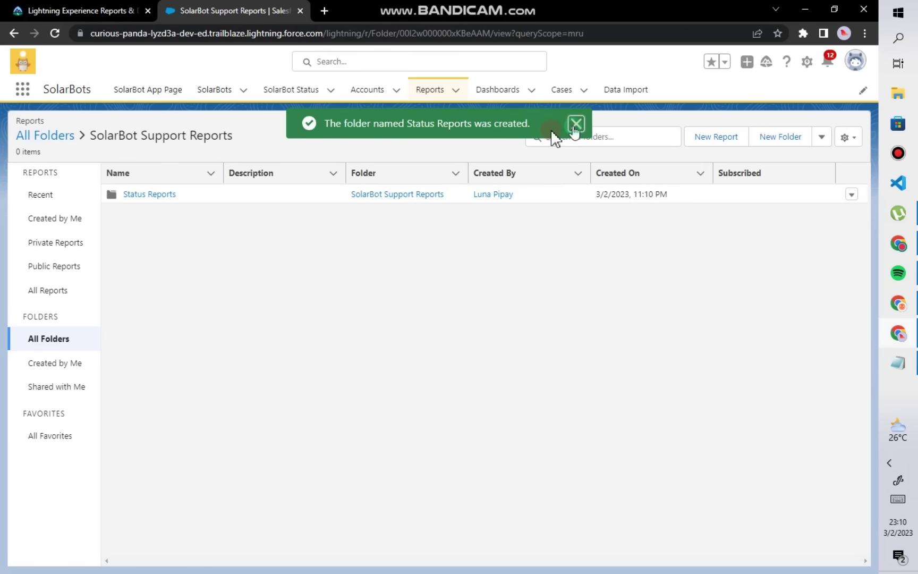
pyautogui.click(575, 124)
# Step: Create a top-level report folder labelled "SolarBot R&D Reports" with the unique name SolarBotRDReports, taking the team name from the Trailhead requirements
pyautogui.click(61, 139)
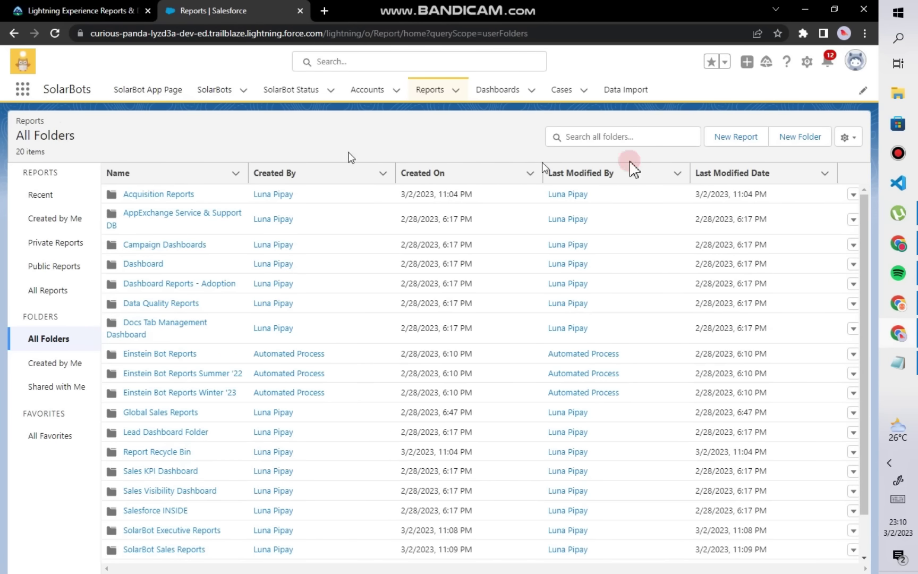
pyautogui.click(800, 137)
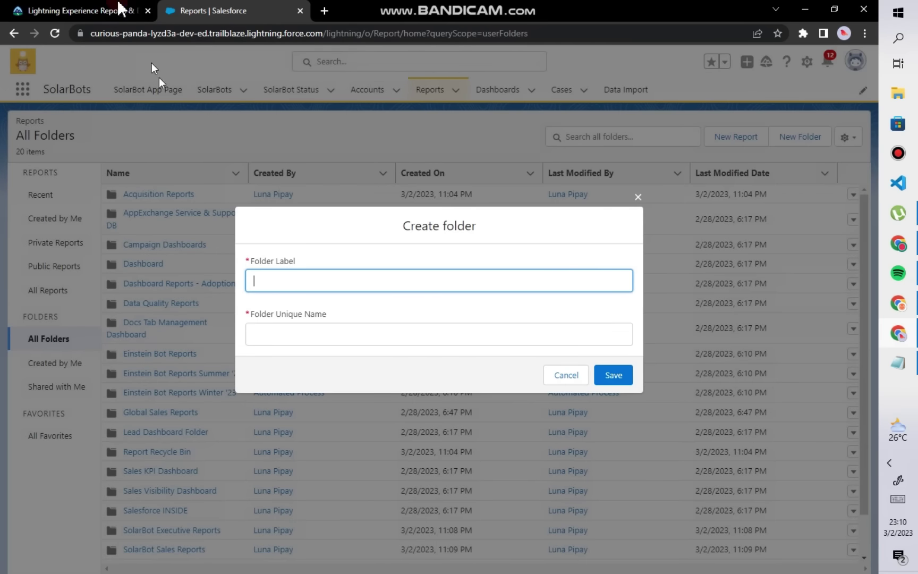
pyautogui.click(96, 10)
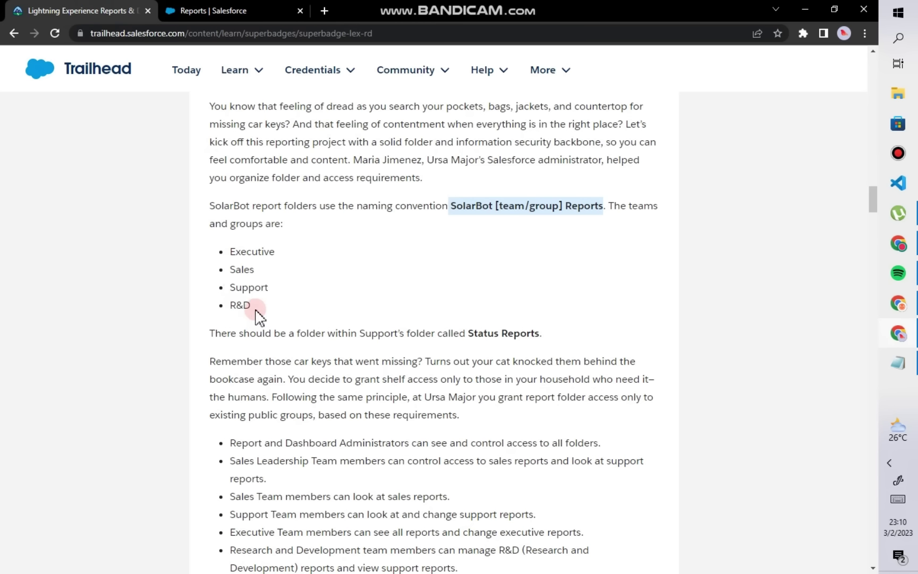
pyautogui.moveTo(255, 309); pyautogui.dragTo(226, 308)
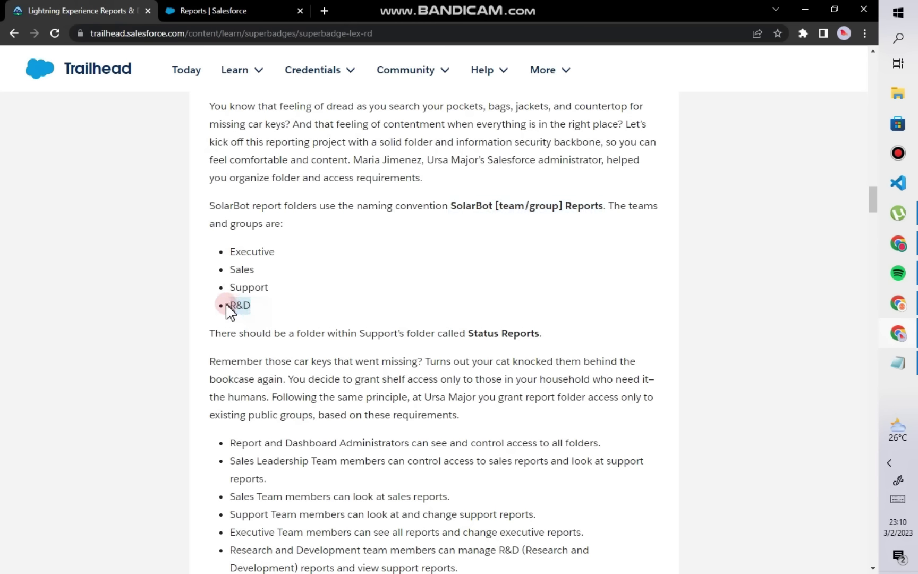
pyautogui.click(240, 9)
pyautogui.write('SolarBot Executive Reports')
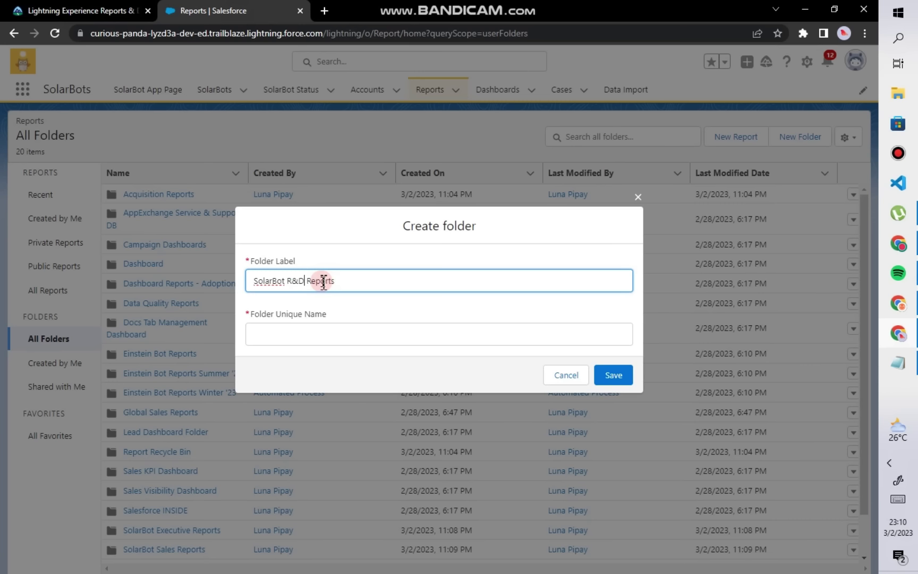
pyautogui.click(331, 335)
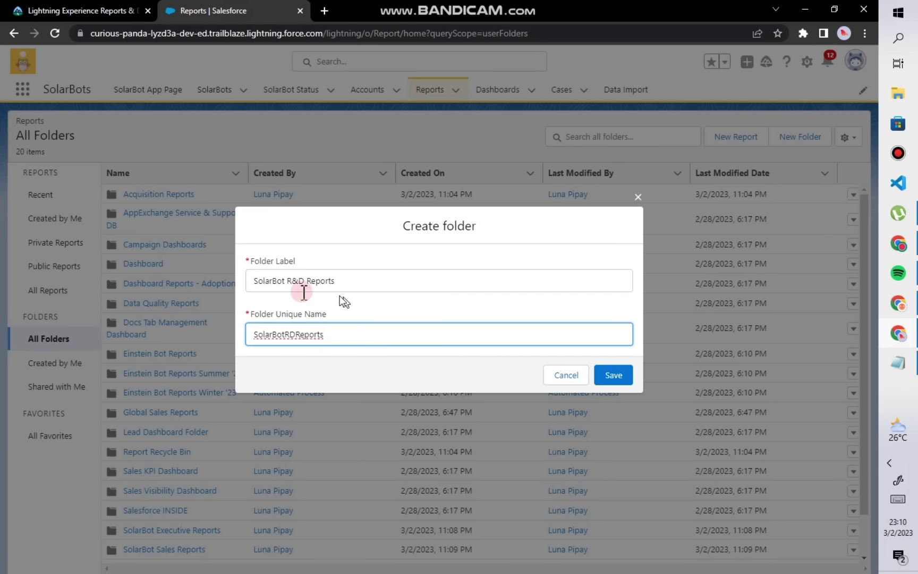
pyautogui.click(614, 376)
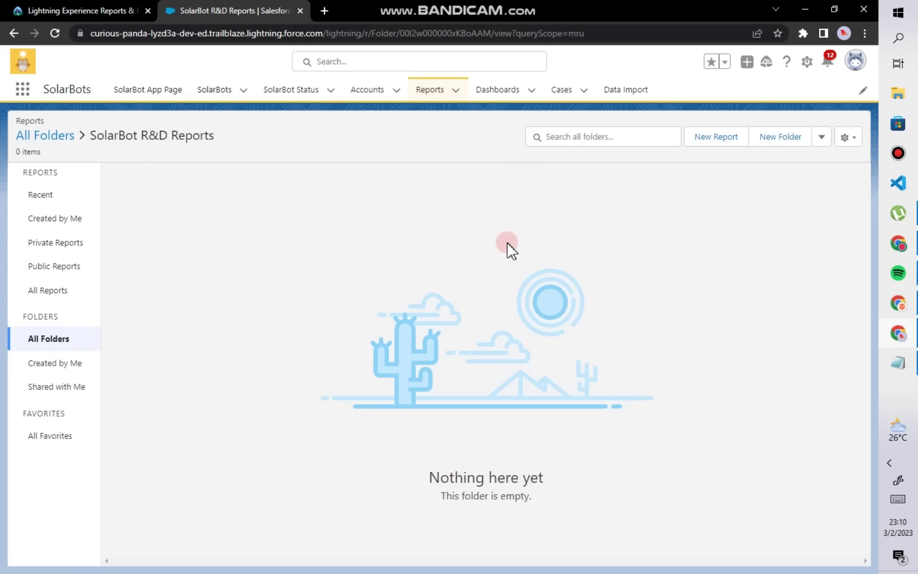
# Step: Review the Trailhead requirements for which public groups need access to the SolarBot report folders
pyautogui.click(87, 10)
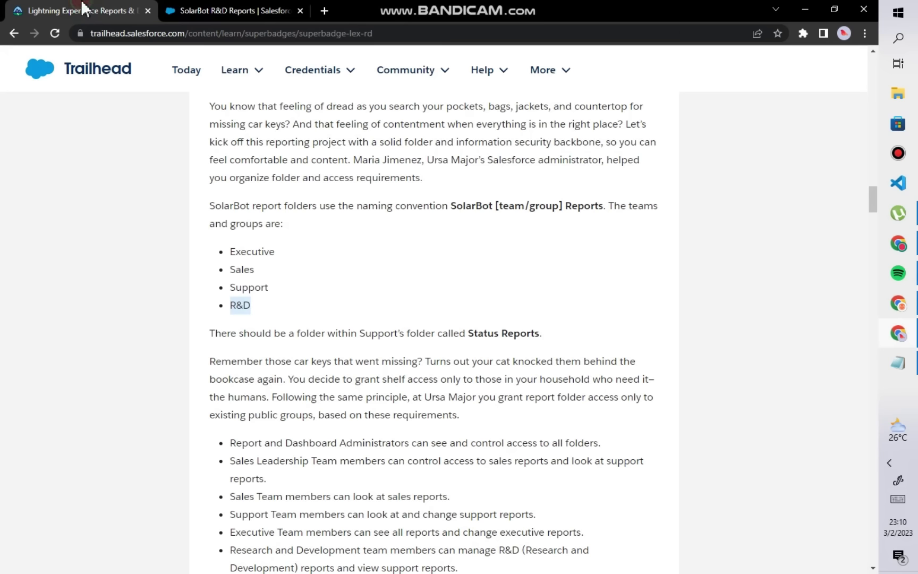
pyautogui.scroll(-1, 330, 268)
pyautogui.click(325, 258)
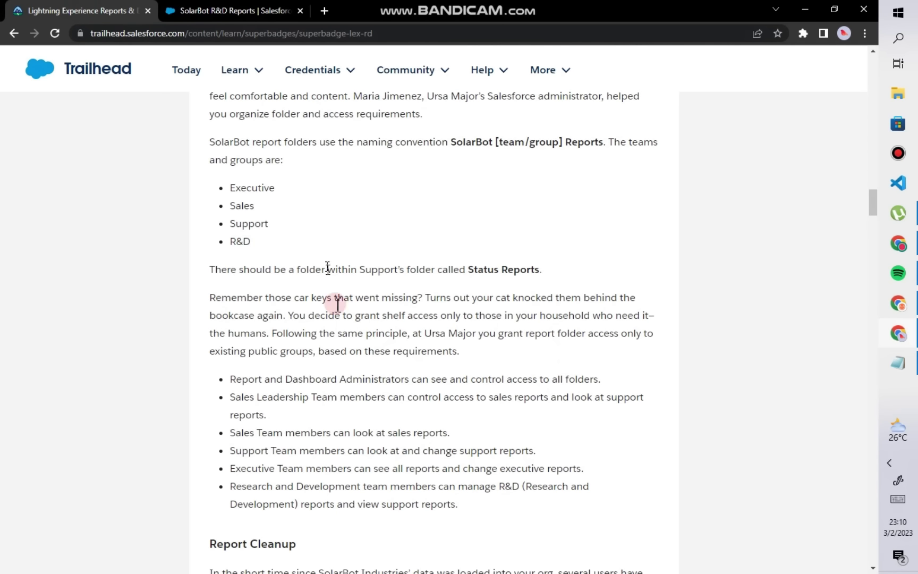
pyautogui.scroll(-1, 351, 378)
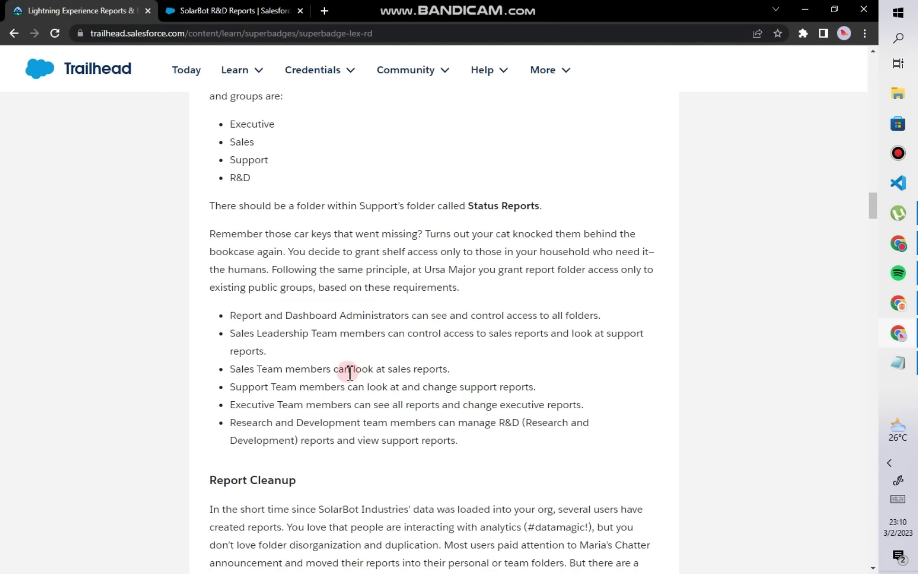
pyautogui.click(207, 8)
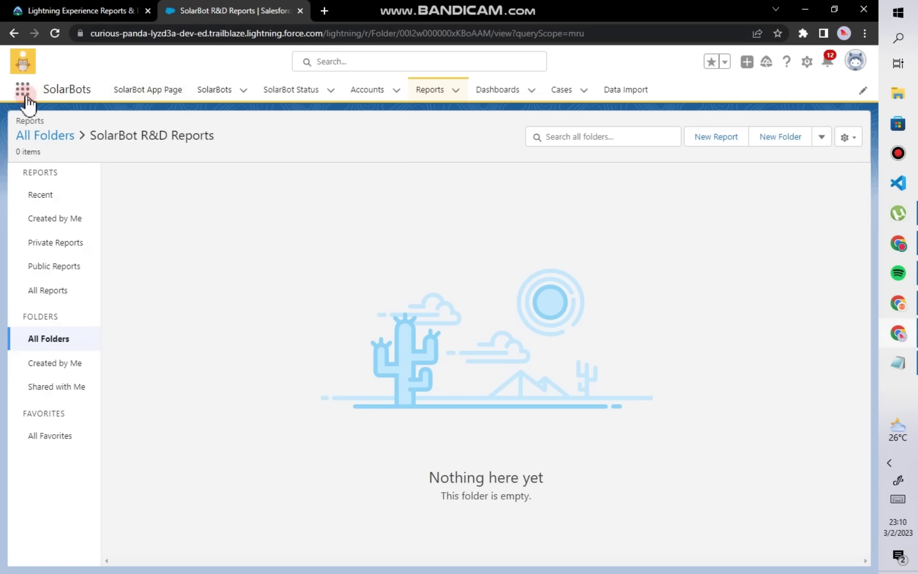
# Step: Launch the New Playground org from the challenge section of the Trailhead superbadge page
pyautogui.click(71, 10)
pyautogui.scroll(10, 565, 340)
pyautogui.scroll(-20, 568, 342)
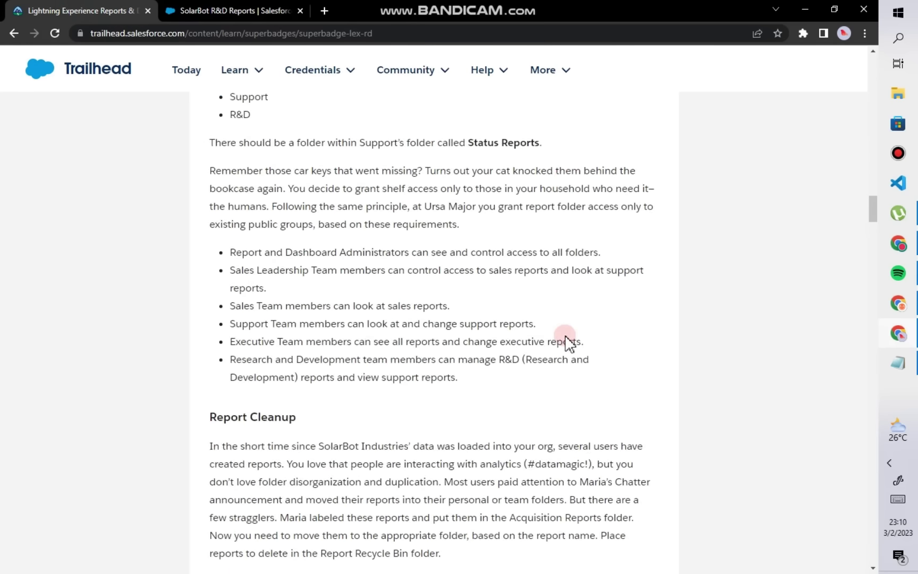
pyautogui.scroll(-20, 568, 342)
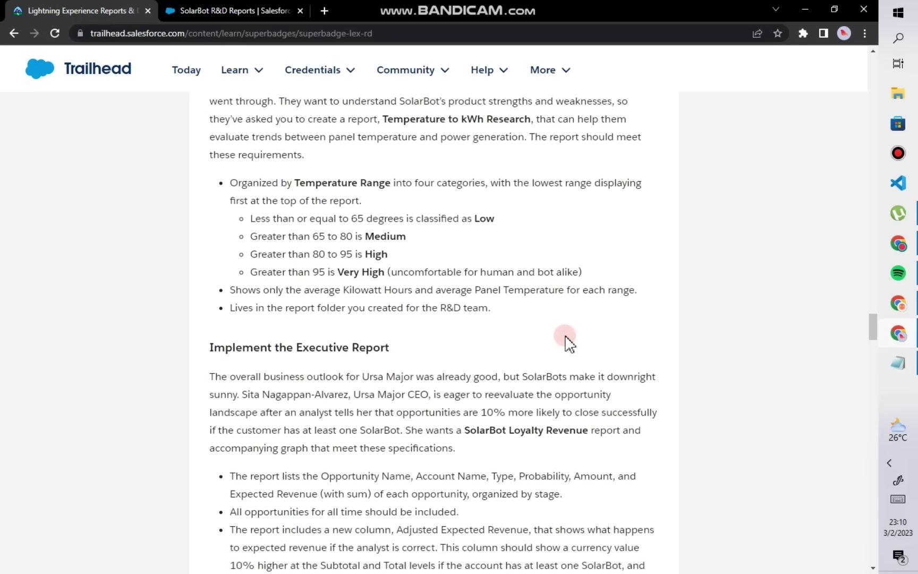
pyautogui.scroll(-20, 568, 343)
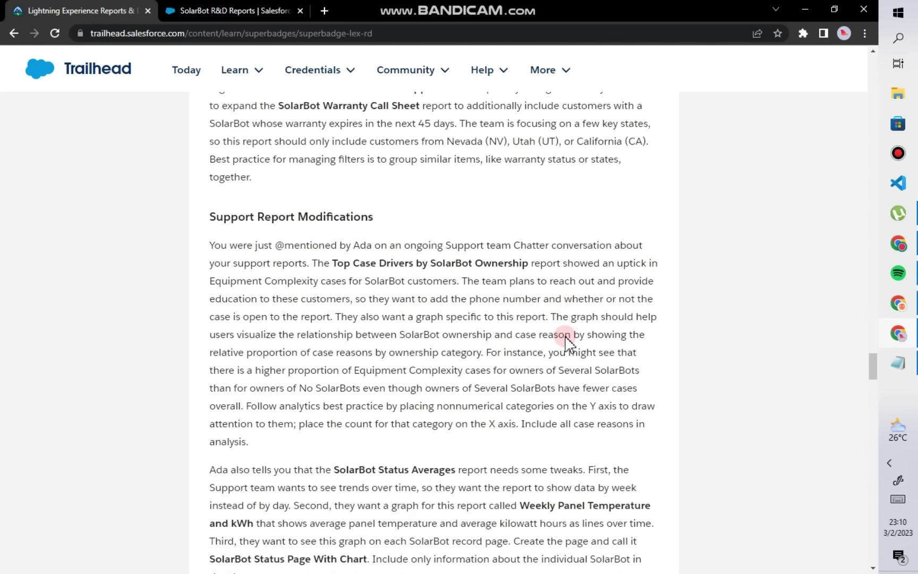
pyautogui.scroll(-20, 567, 336)
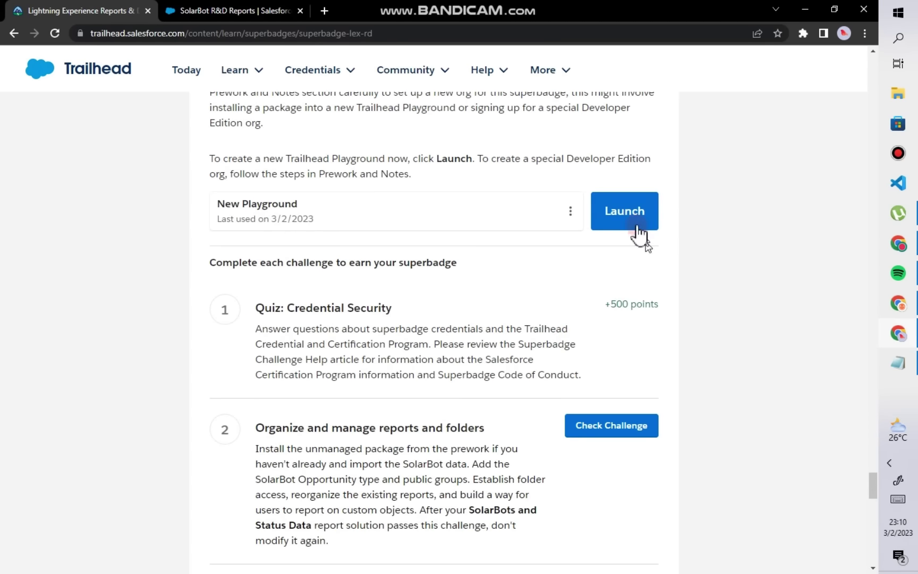
pyautogui.click(637, 229)
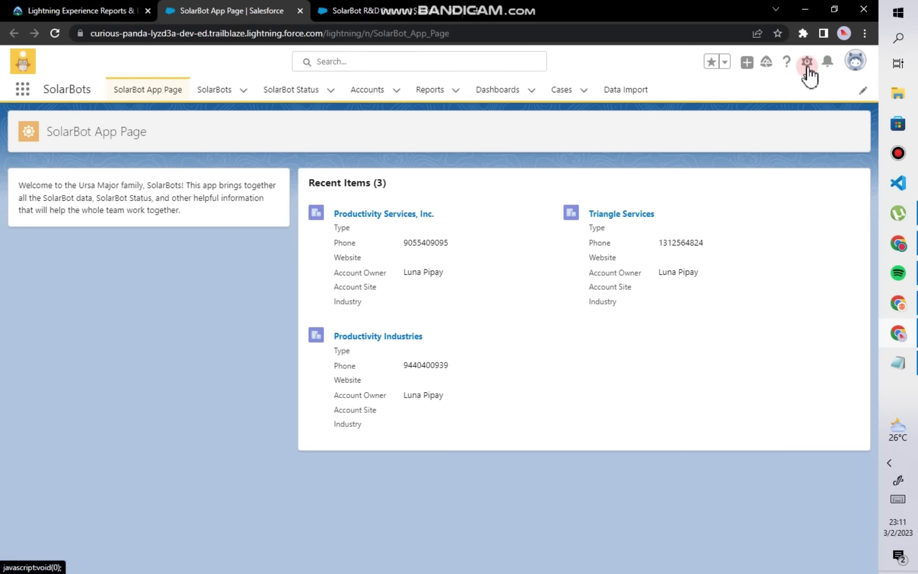
# Step: Open Setup for the playground org, close the leftover SolarBot App Page, and open the Public Groups page
pyautogui.click(807, 69)
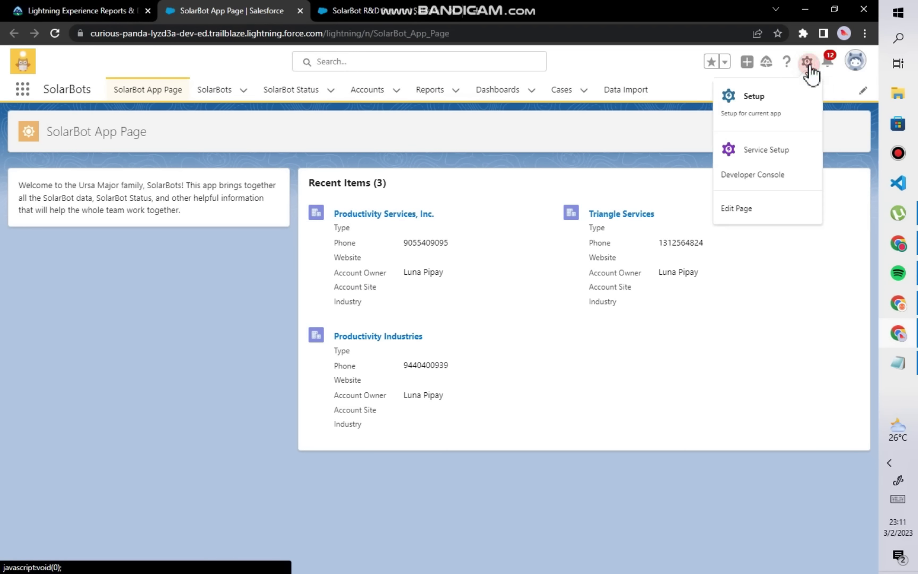
pyautogui.click(756, 96)
pyautogui.click(299, 10)
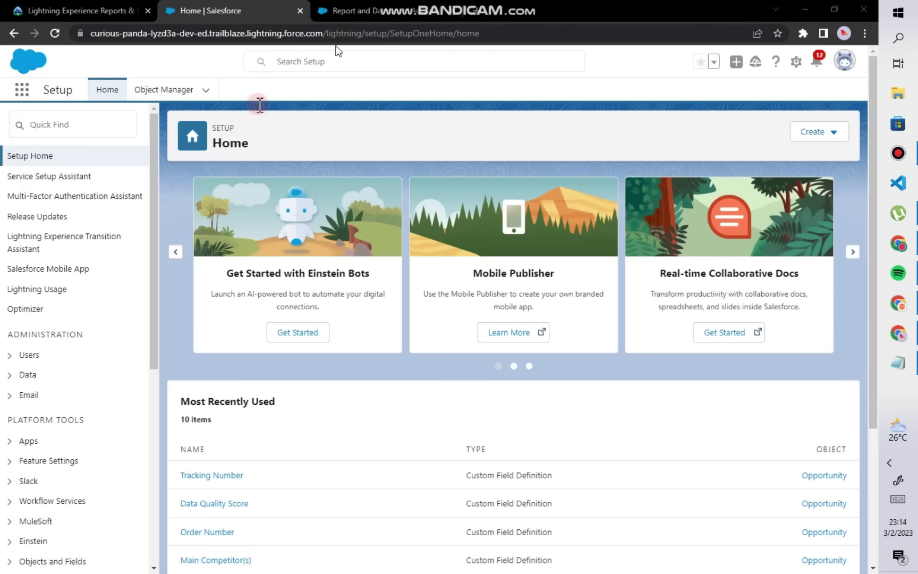
pyautogui.click(70, 132)
pyautogui.write('PUBL')
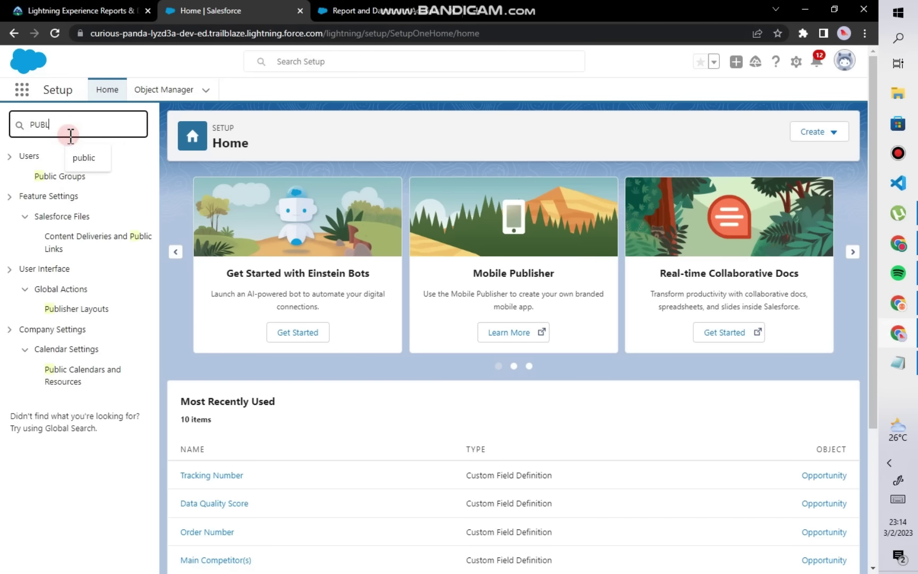
pyautogui.write('IC G')
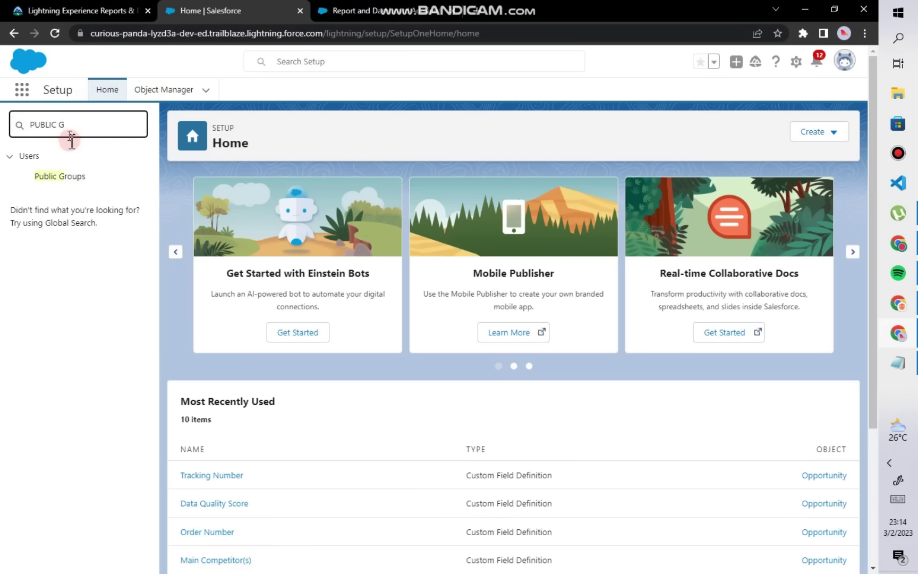
pyautogui.click(72, 180)
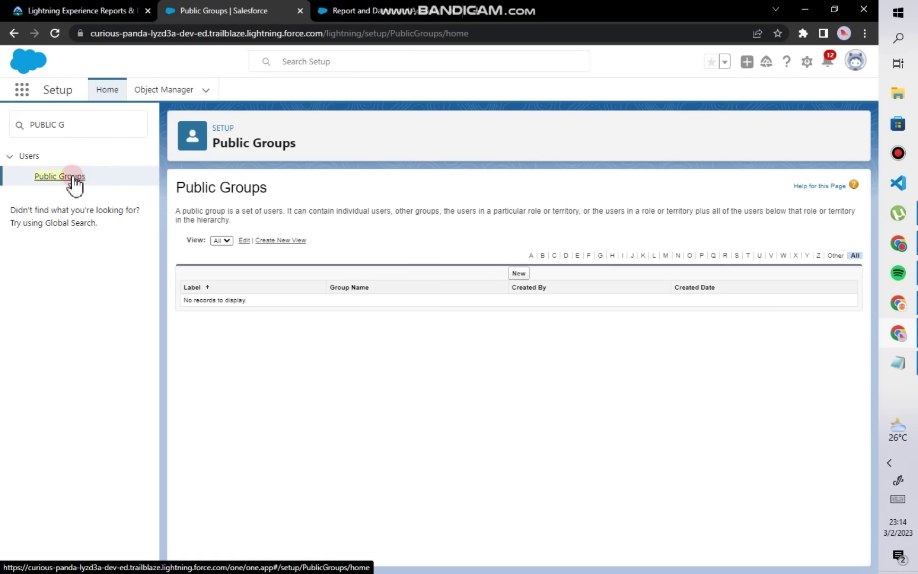
# Step: Start a new public group labelled "Report and Dashboard Administrators", copying the label from the Trailhead access requirements
pyautogui.click(518, 274)
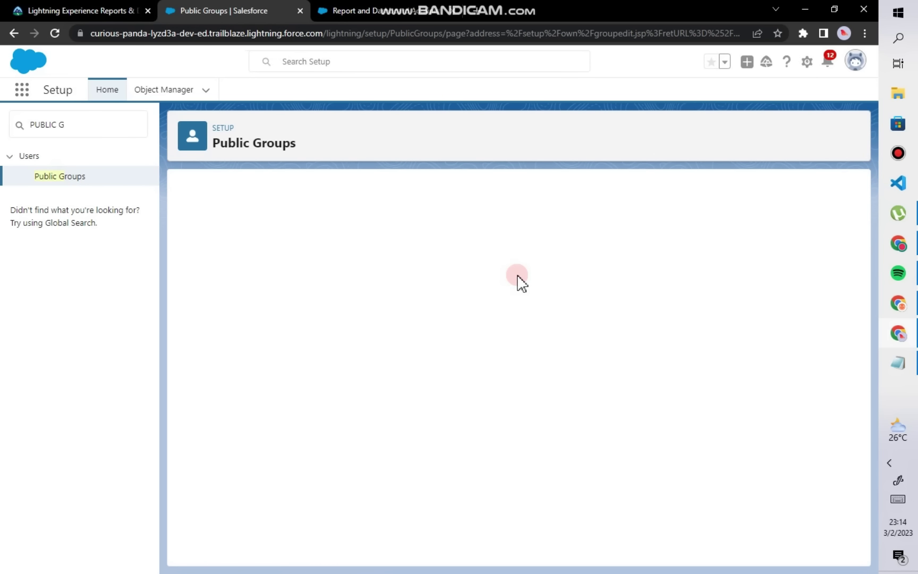
pyautogui.click(86, 8)
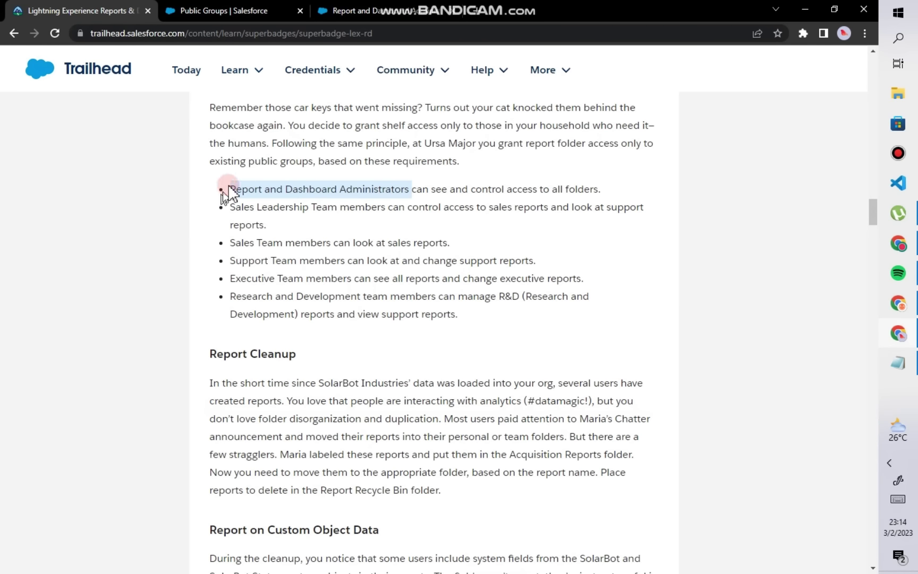
pyautogui.rightClick(333, 194)
pyautogui.click(357, 202)
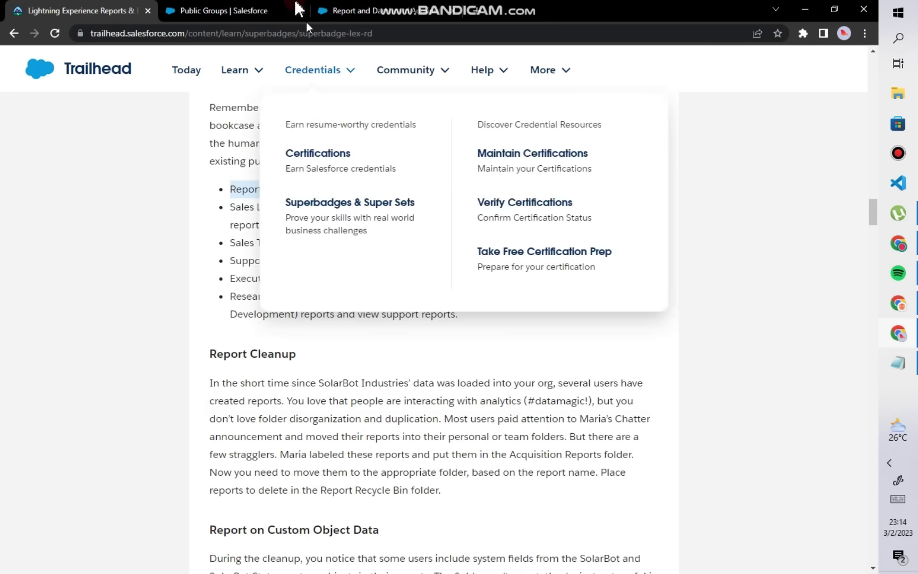
pyautogui.click(233, 8)
pyautogui.click(329, 261)
pyautogui.rightClick(333, 264)
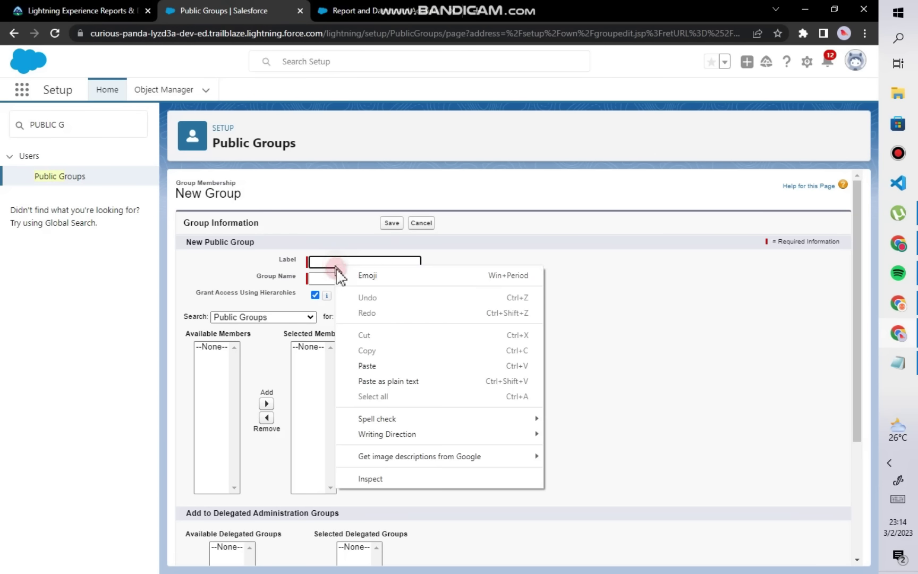
pyautogui.click(367, 365)
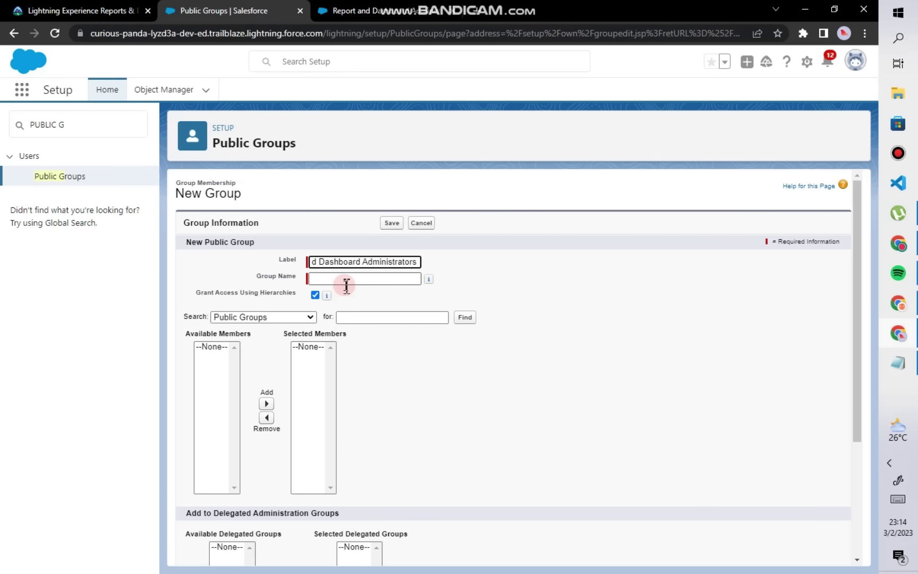
# Step: Check the full label, fill in the group name Report_and_Dashboard_Administrators, and save the public group
pyautogui.press('Left')
pyautogui.press('Left')
pyautogui.press('Left')
pyautogui.press('Left')
pyautogui.press('Left')
pyautogui.press('Left')
pyautogui.press('Left')
pyautogui.press('Left')
pyautogui.press('Left')
pyautogui.press('Left')
pyautogui.press('Left')
pyautogui.press('Left')
pyautogui.press('Left')
pyautogui.press('Left')
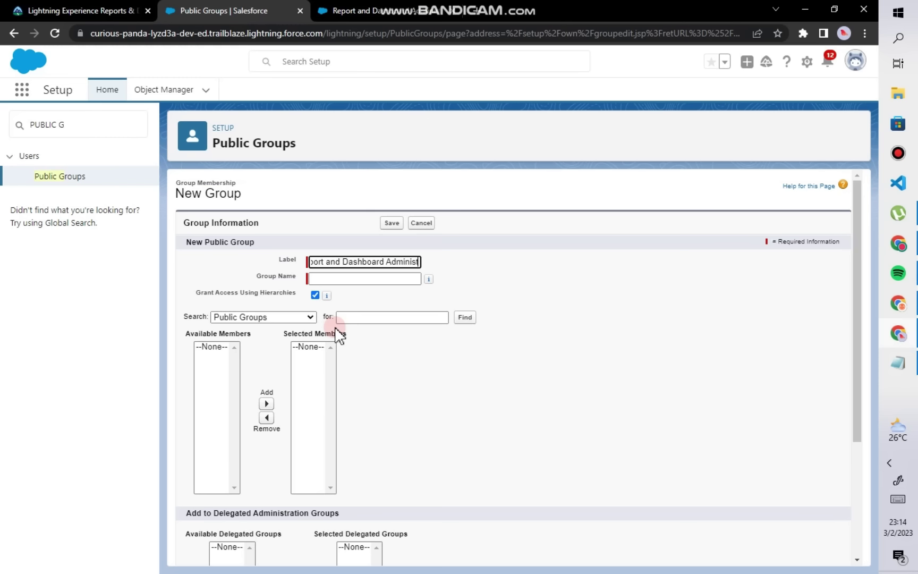
pyautogui.click(328, 277)
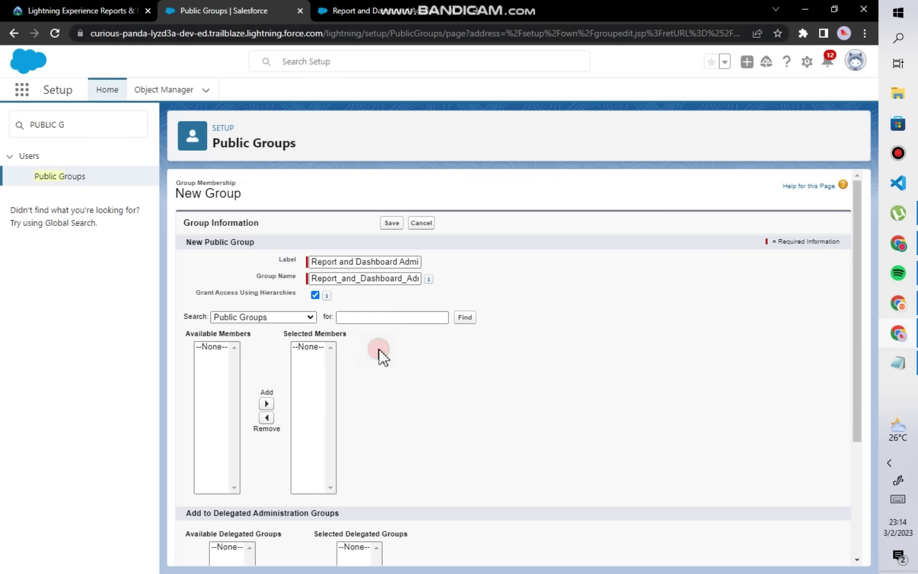
pyautogui.scroll(-3, 389, 345)
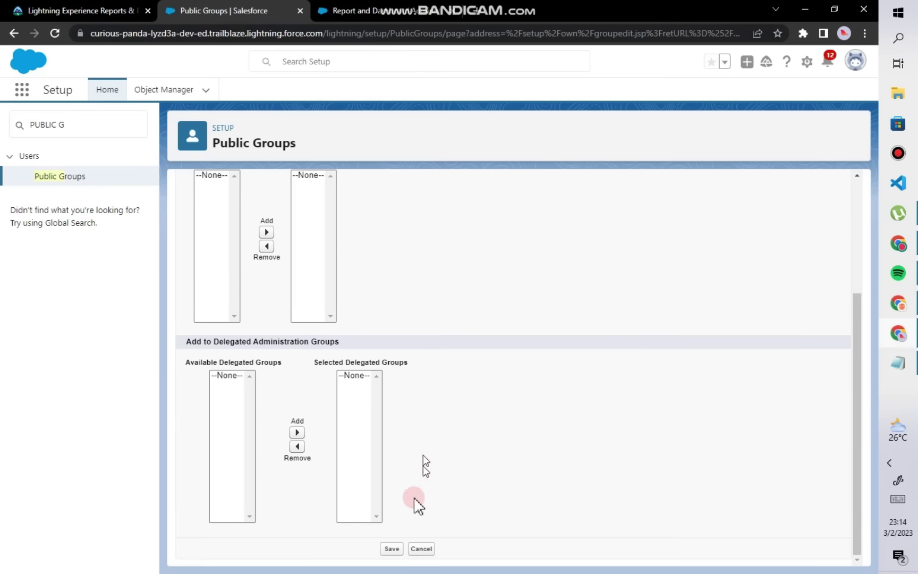
pyautogui.click(391, 549)
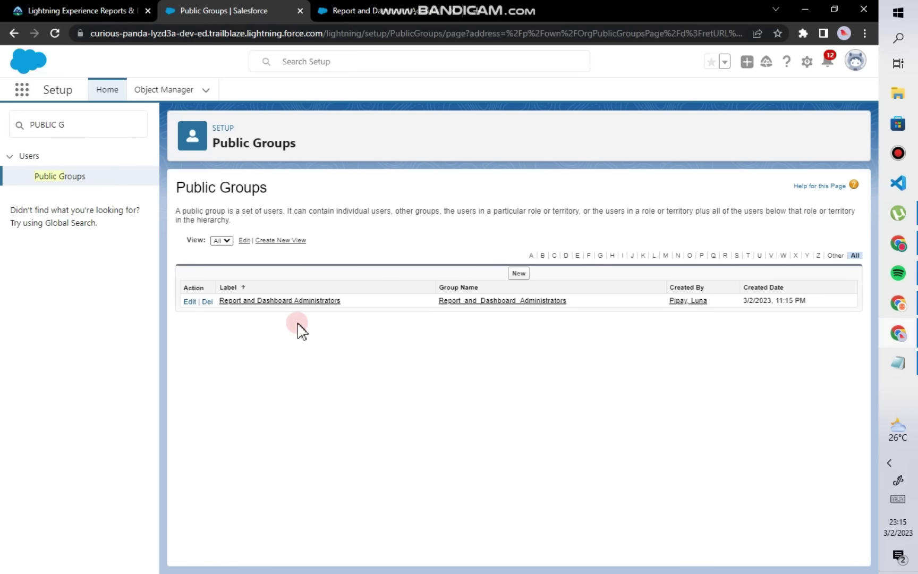
# Step: Start a new public group labelled "Sales Leadership Team" with group name Sales_Leadership_Team, copying the label from the Trailhead requirements
pyautogui.click(519, 274)
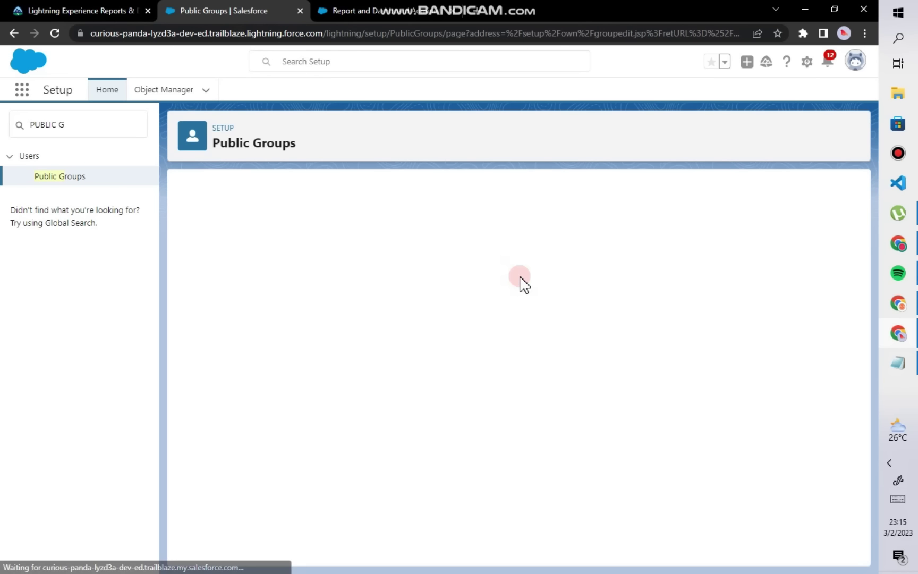
pyautogui.click(32, 11)
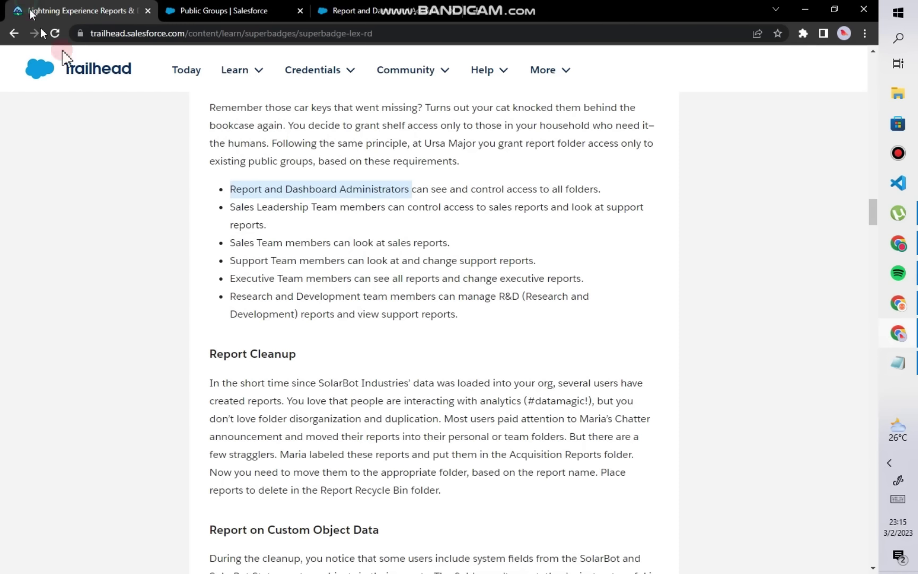
pyautogui.click(268, 242)
pyautogui.moveTo(230, 207); pyautogui.dragTo(337, 203)
pyautogui.rightClick(326, 204)
pyautogui.click(345, 215)
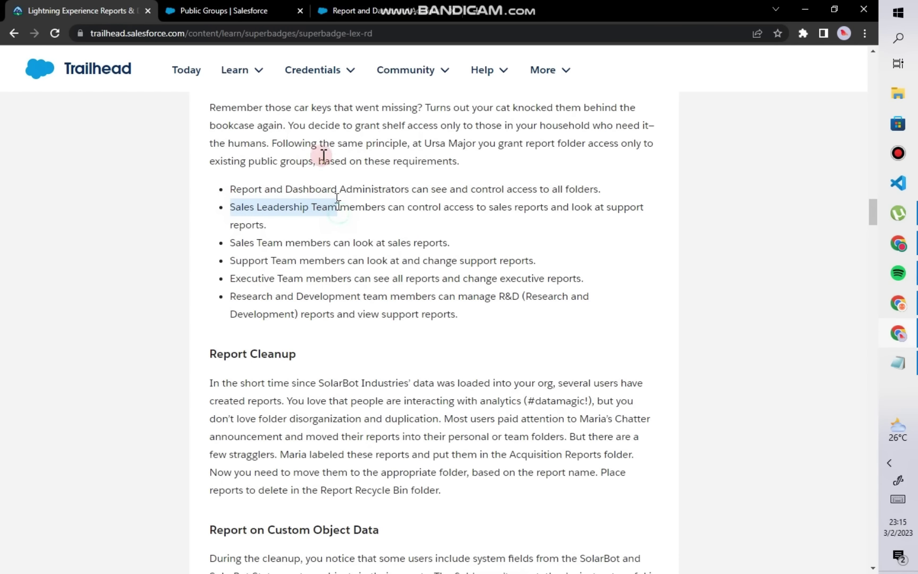
pyautogui.click(237, 8)
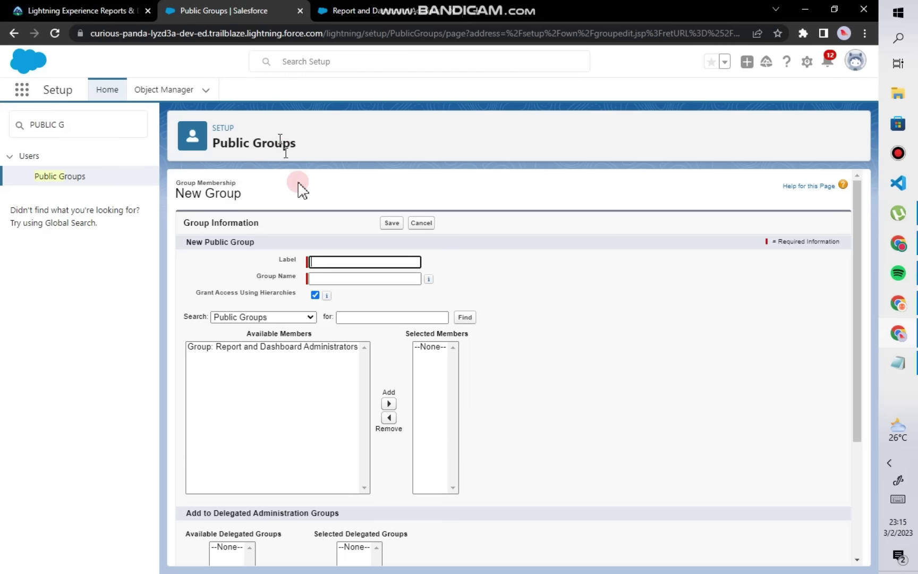
pyautogui.hotkey('ctrl', 'v')
pyautogui.click(343, 277)
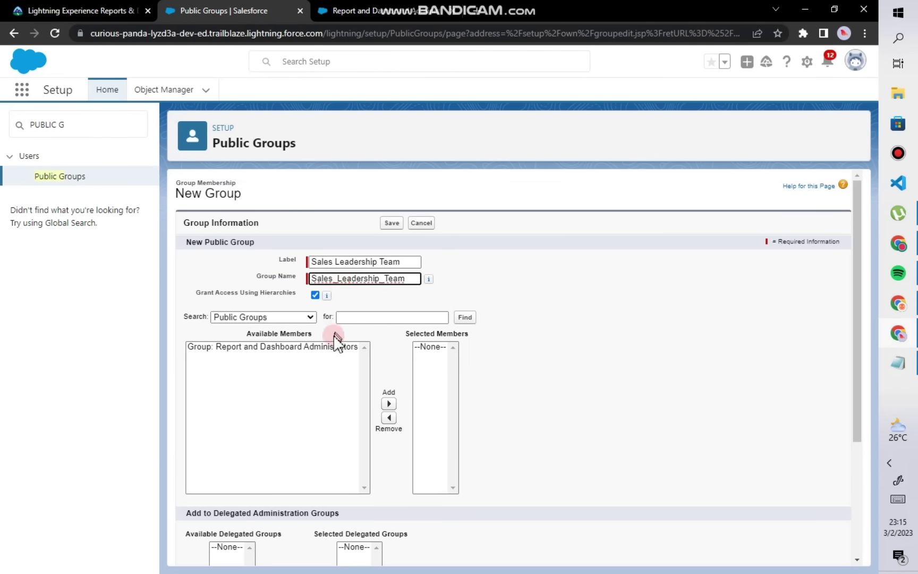
pyautogui.click(455, 288)
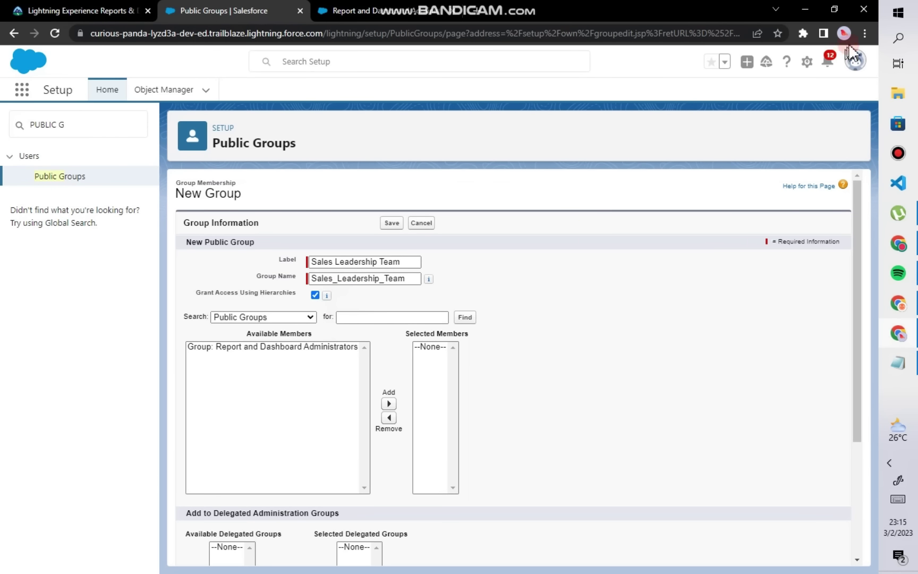
# Step: Enlarge the browser page to 110% and save the Sales Leadership Team public group
pyautogui.click(864, 33)
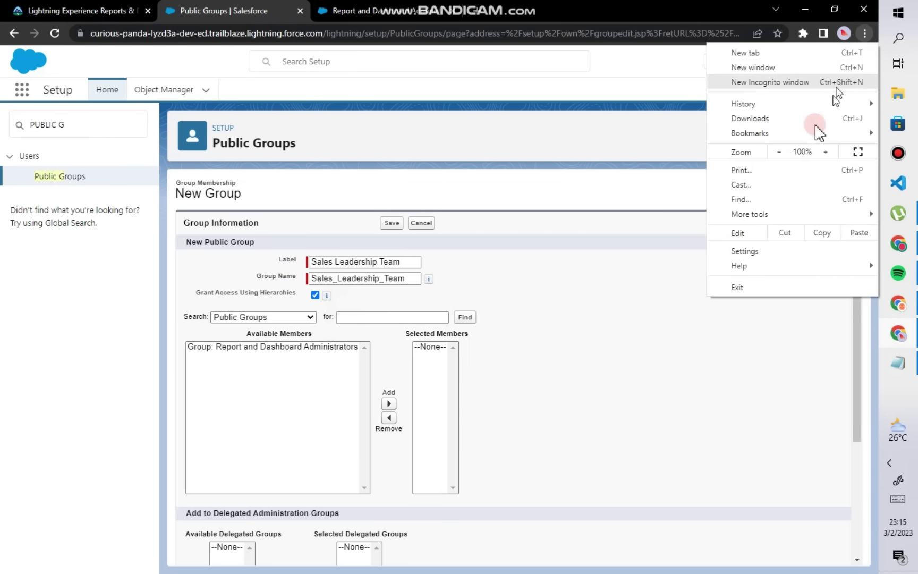
pyautogui.click(826, 152)
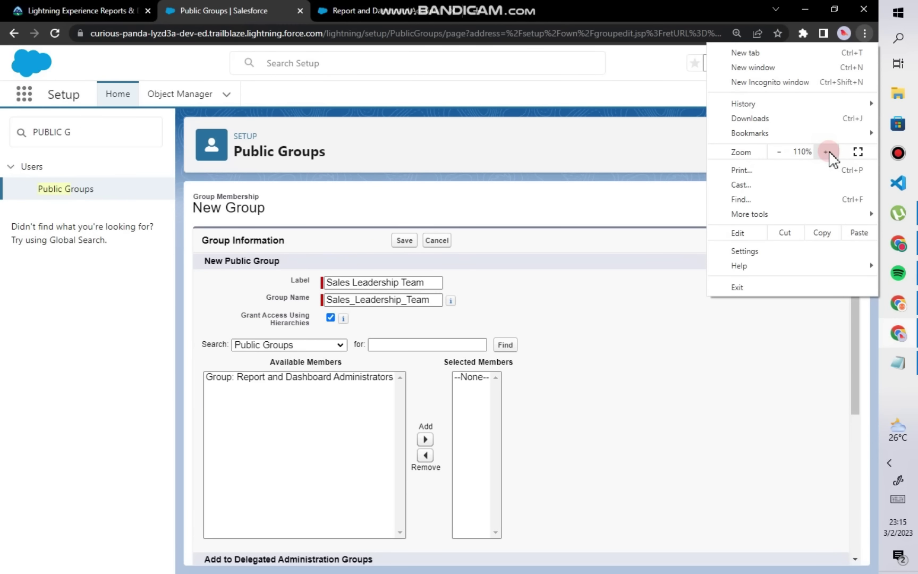
pyautogui.click(579, 308)
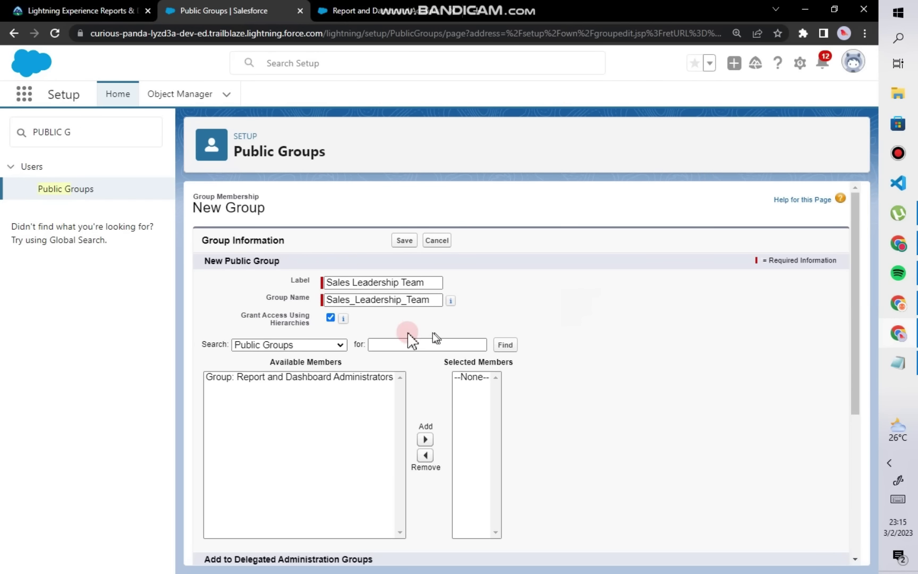
pyautogui.click(405, 241)
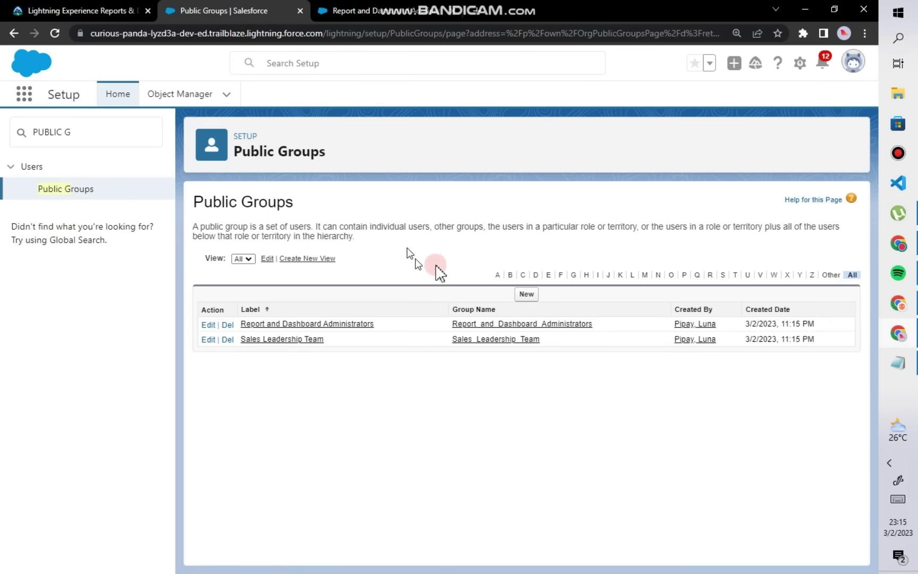
# Step: Start a new public group and copy the name "Sales Team" from the Trailhead report folder access requirements
pyautogui.click(526, 294)
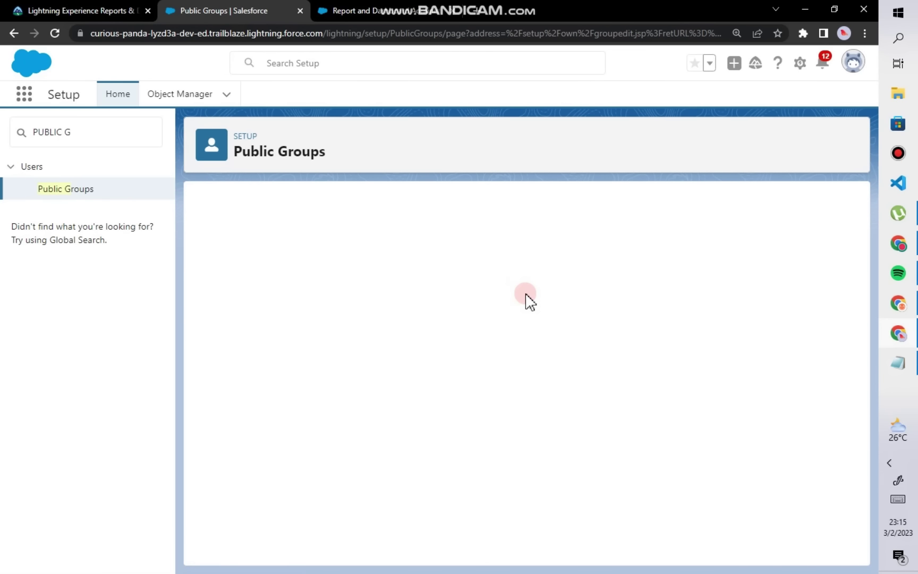
pyautogui.click(53, 10)
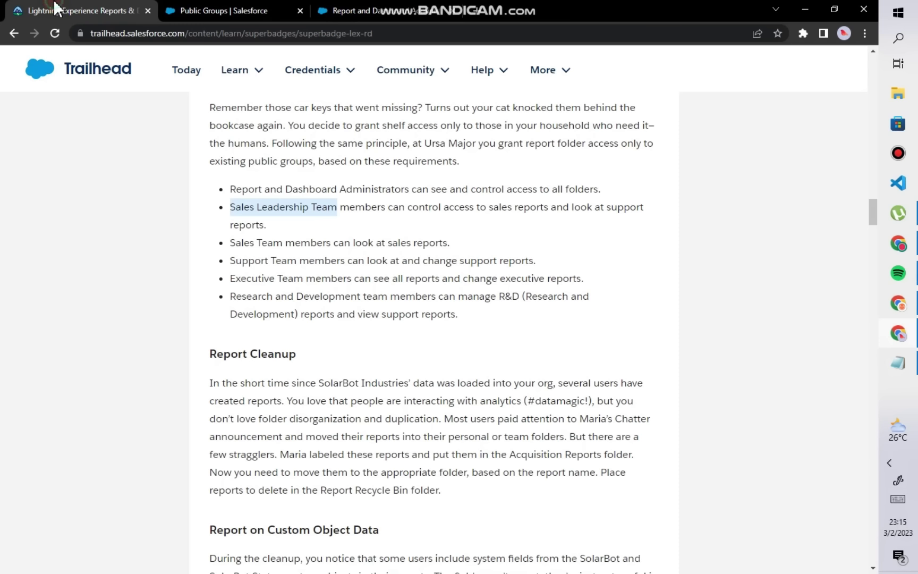
pyautogui.moveTo(230, 260); pyautogui.dragTo(297, 260)
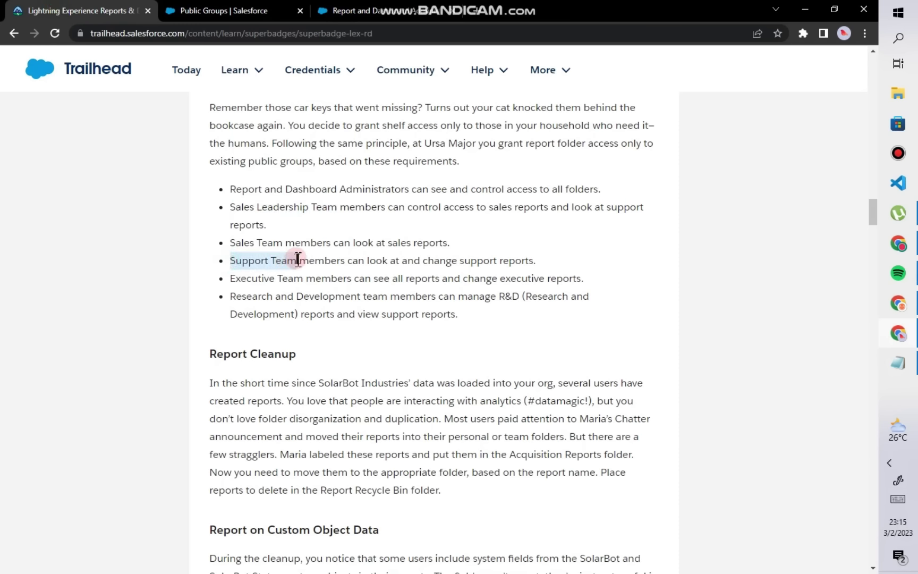
pyautogui.rightClick(293, 263)
pyautogui.click(308, 272)
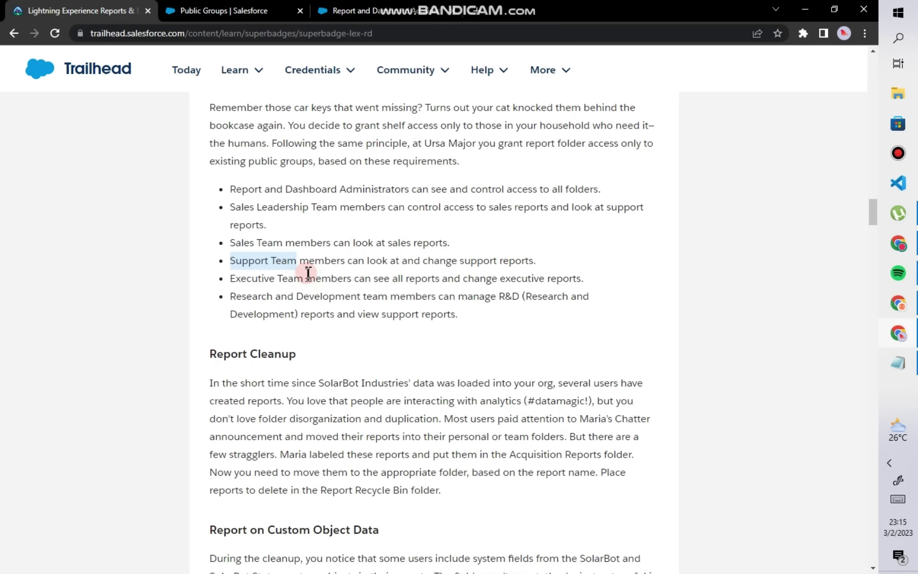
pyautogui.click(290, 243)
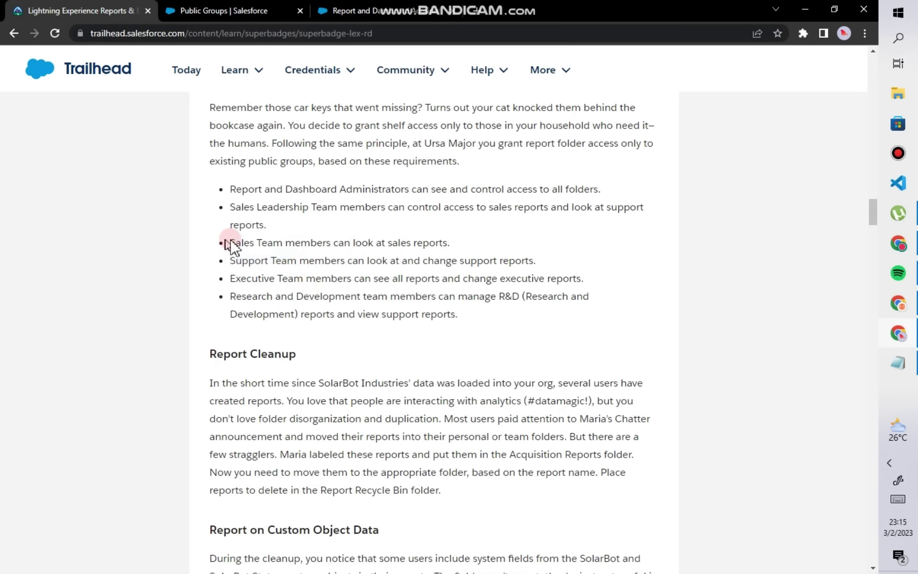
pyautogui.moveTo(227, 242); pyautogui.dragTo(291, 242)
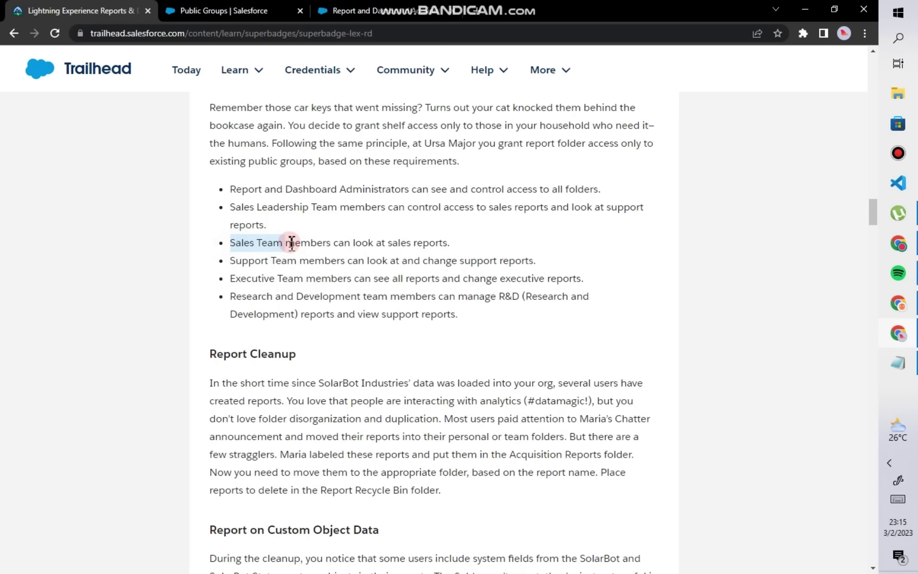
pyautogui.rightClick(263, 245)
pyautogui.click(295, 256)
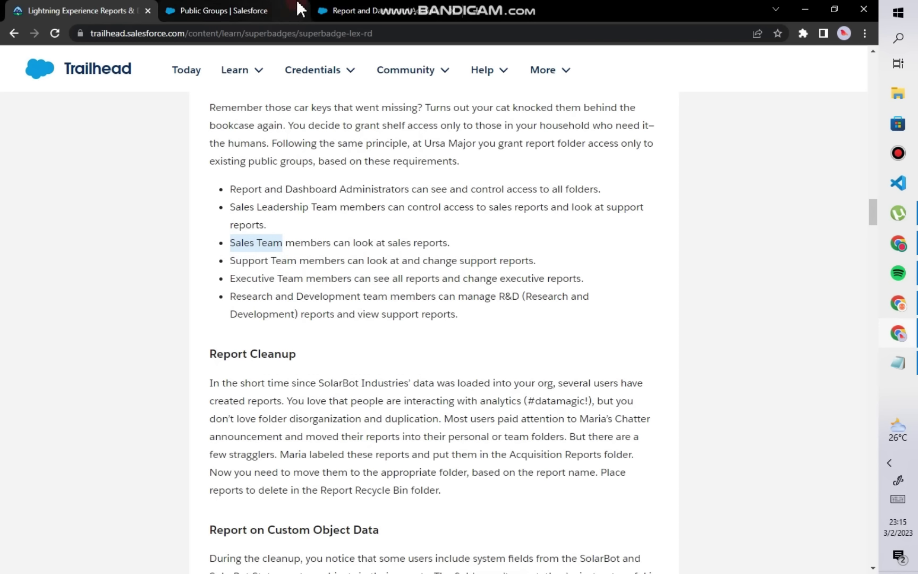
# Step: Label the new public group "Sales Team" with group name Sales_Team and save it
pyautogui.click(281, 10)
pyautogui.click(355, 281)
pyautogui.hotkey('ctrl', 'v')
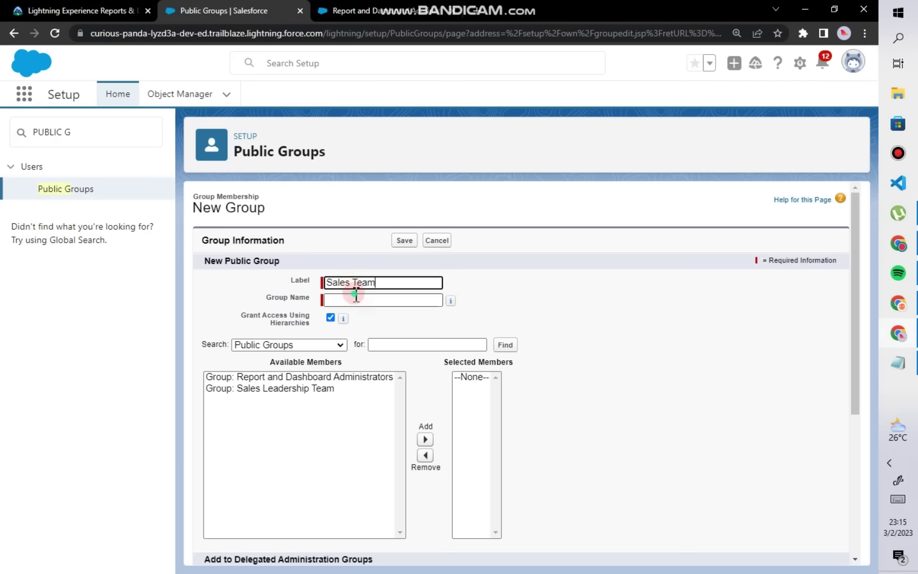
pyautogui.click(396, 307)
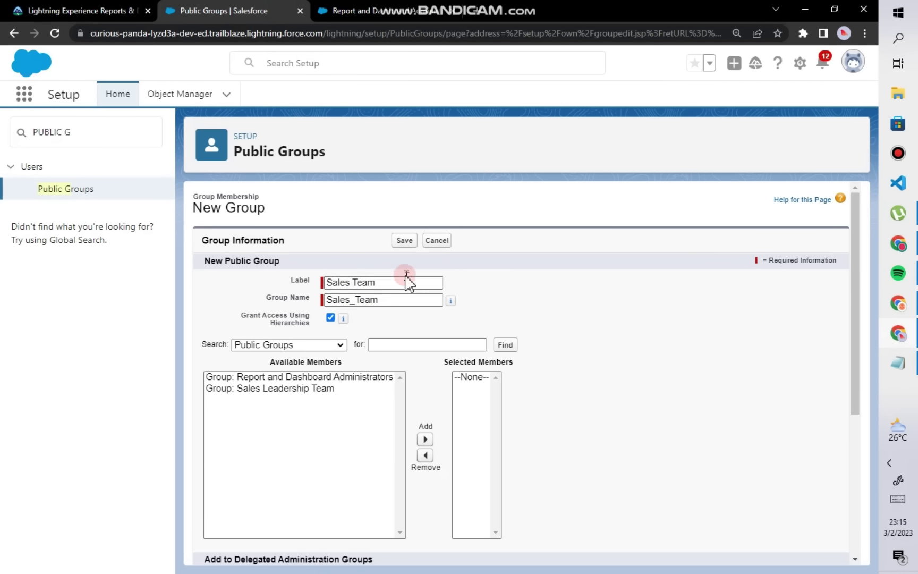
pyautogui.scroll(-1, 387, 329)
pyautogui.scroll(-4, 387, 329)
pyautogui.scroll(5, 410, 366)
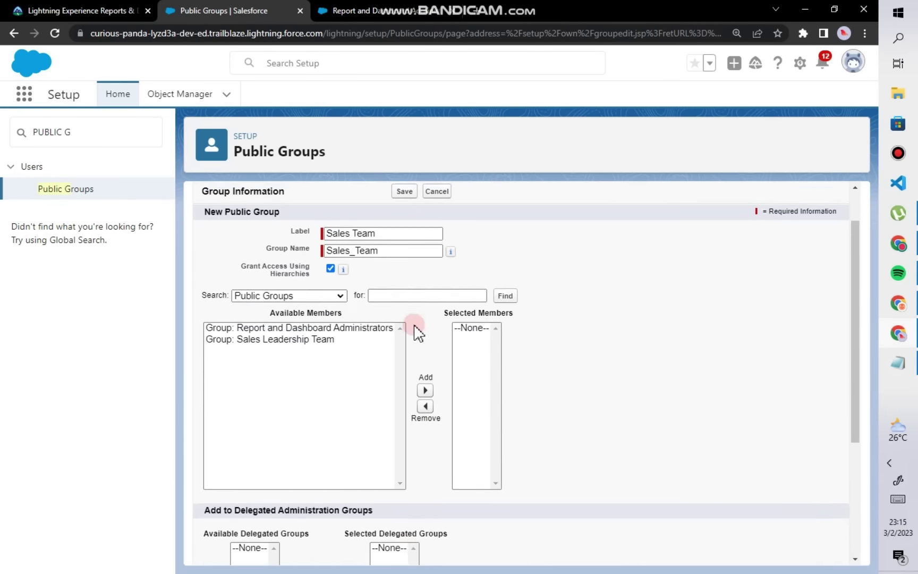
pyautogui.click(400, 242)
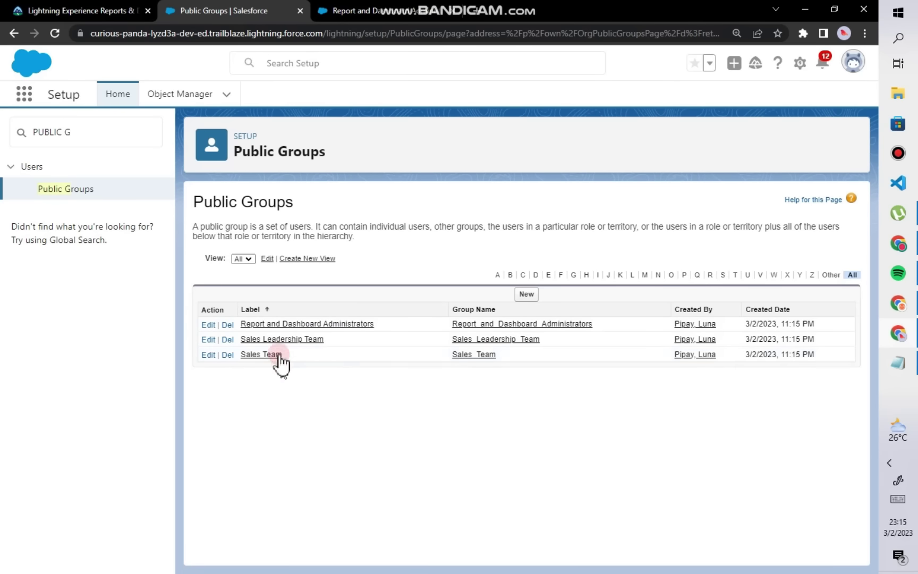
# Step: Copy the name "Support Team" from the Trailhead report folder access requirements
pyautogui.click(91, 10)
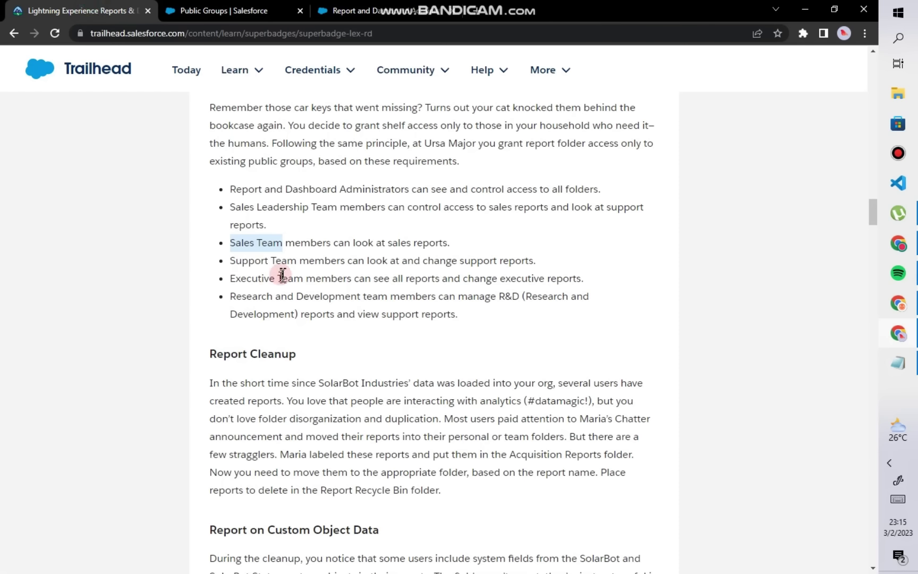
pyautogui.moveTo(232, 262); pyautogui.dragTo(293, 261)
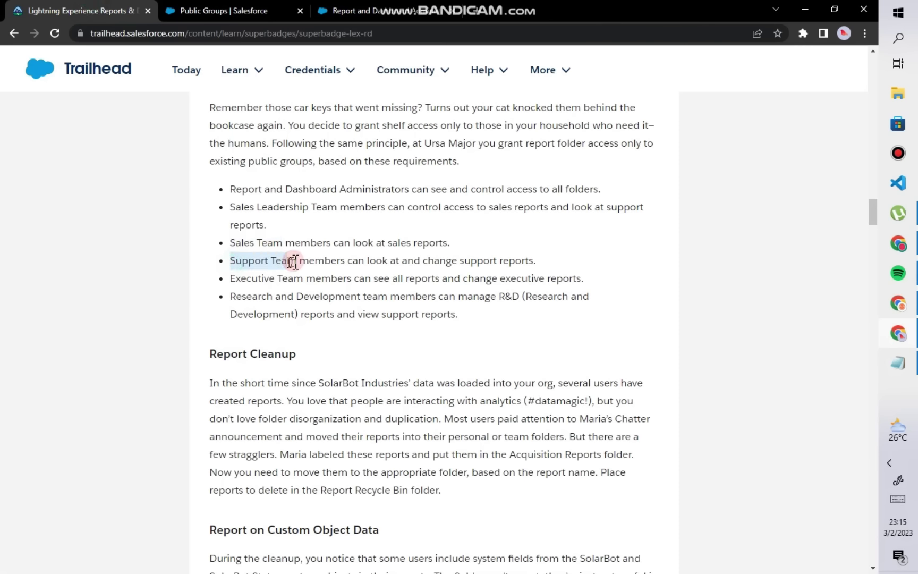
pyautogui.rightClick(297, 261)
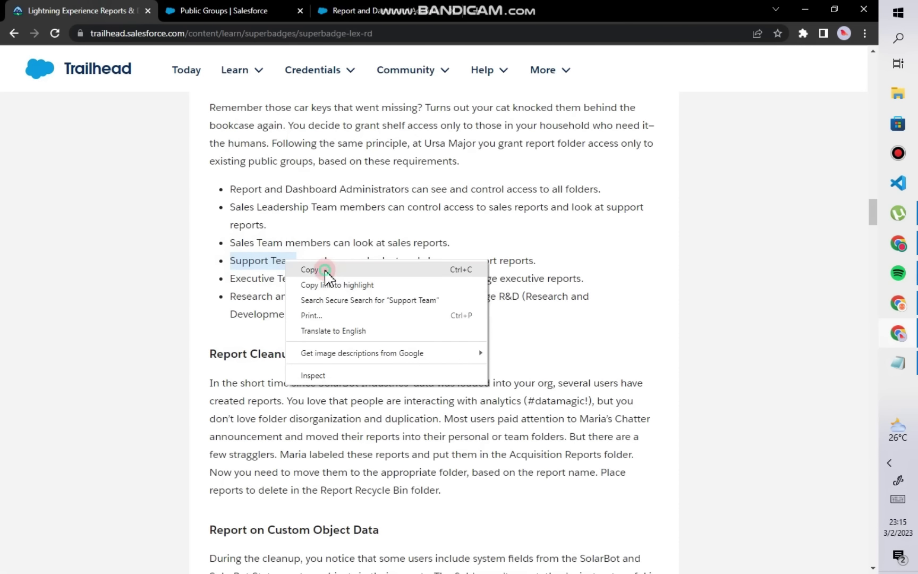
pyautogui.click(322, 268)
# Step: Create and save a public group in Salesforce Setup labelled "Support Team" with group name Support_Team
pyautogui.click(230, 10)
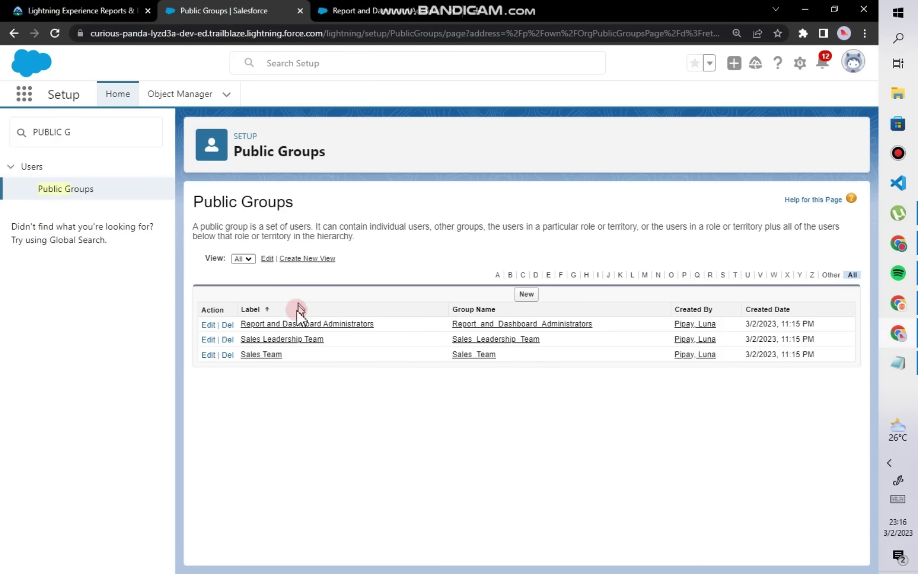
pyautogui.click(523, 295)
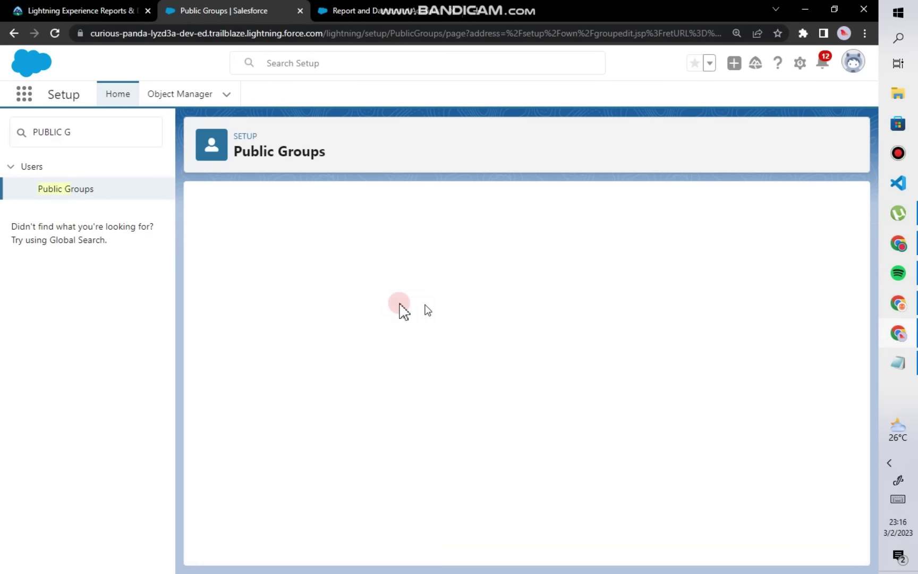
pyautogui.rightClick(345, 284)
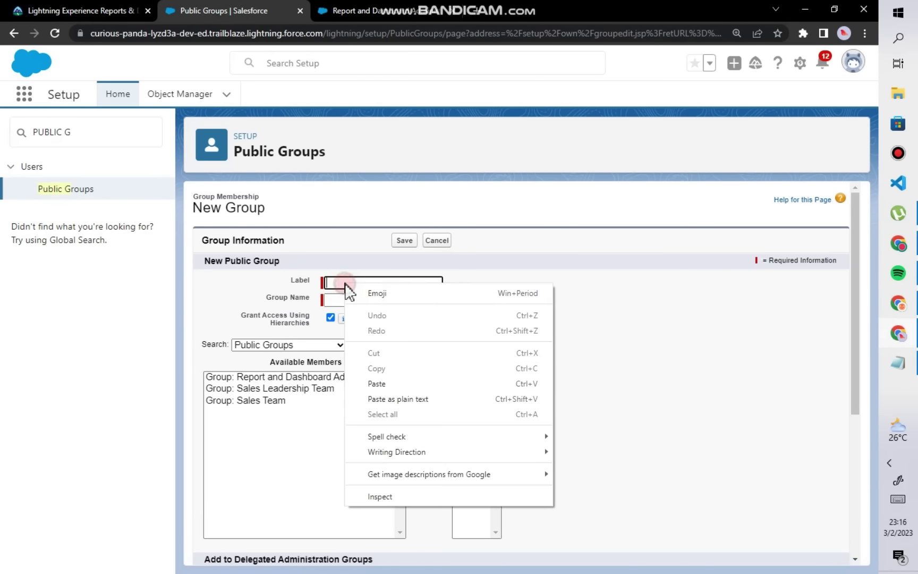
pyautogui.click(375, 382)
pyautogui.click(352, 322)
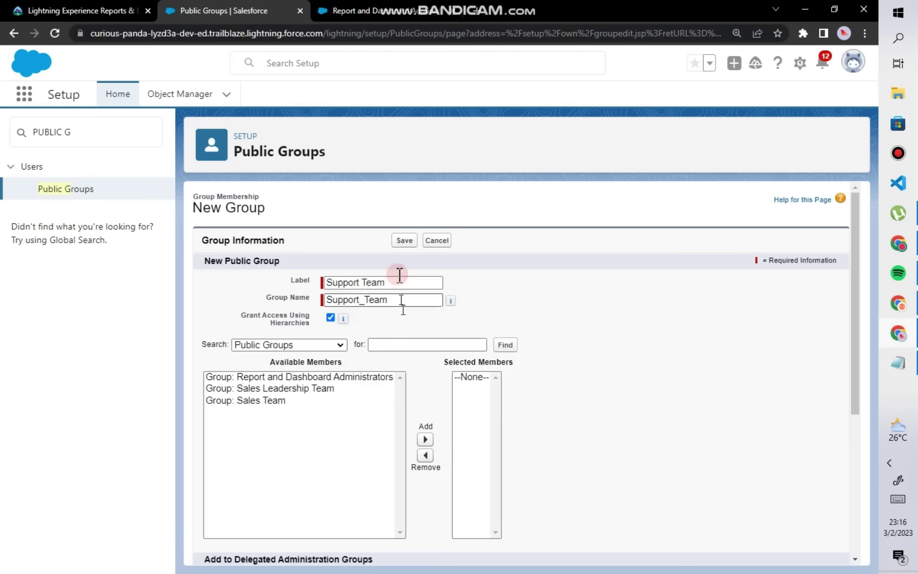
pyautogui.click(405, 244)
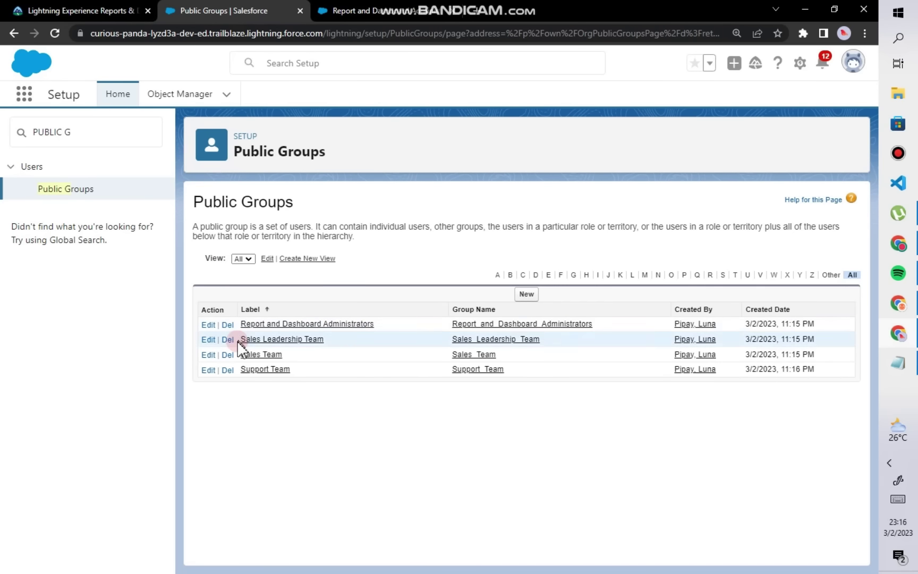
# Step: Copy the name "Executive Team" from the Trailhead report folder access requirements
pyautogui.click(158, 7)
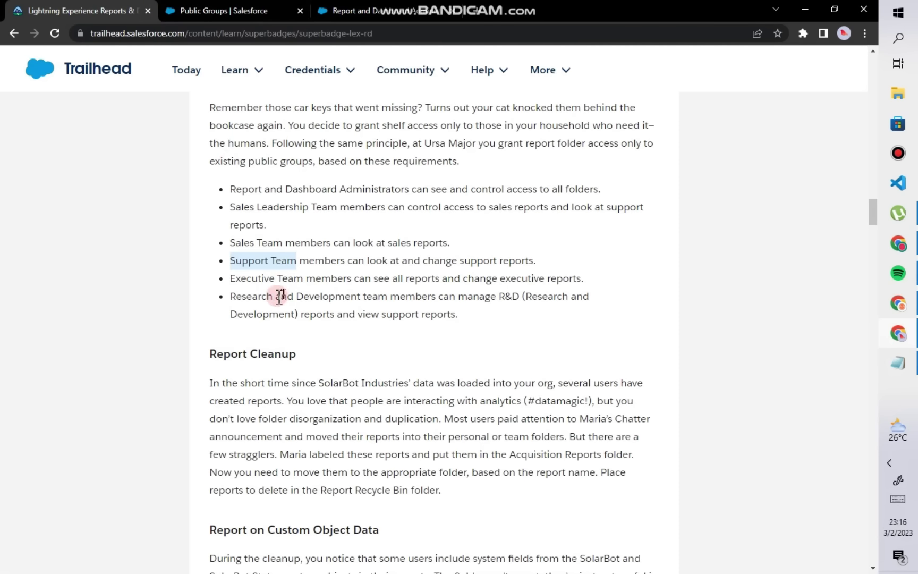
pyautogui.click(248, 281)
pyautogui.moveTo(234, 279); pyautogui.dragTo(301, 279)
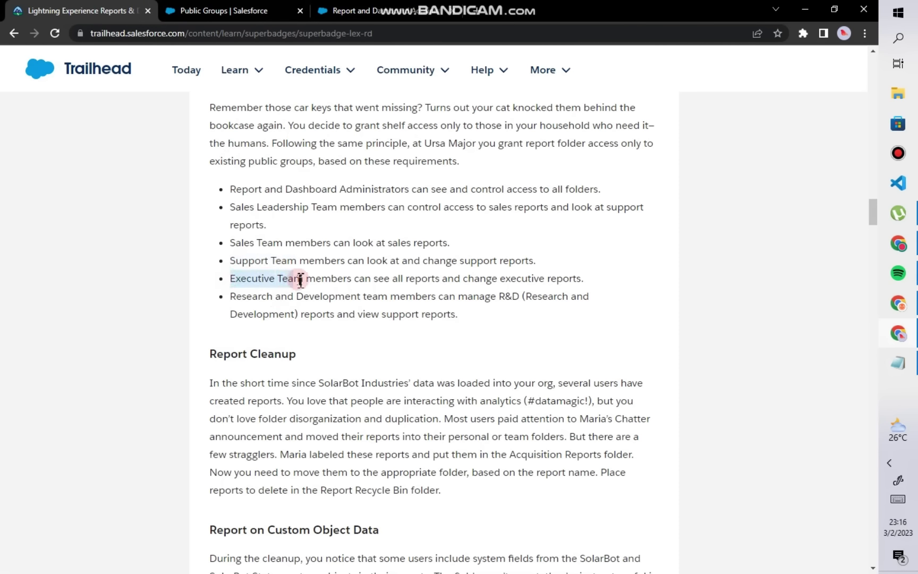
pyautogui.rightClick(298, 279)
pyautogui.click(318, 285)
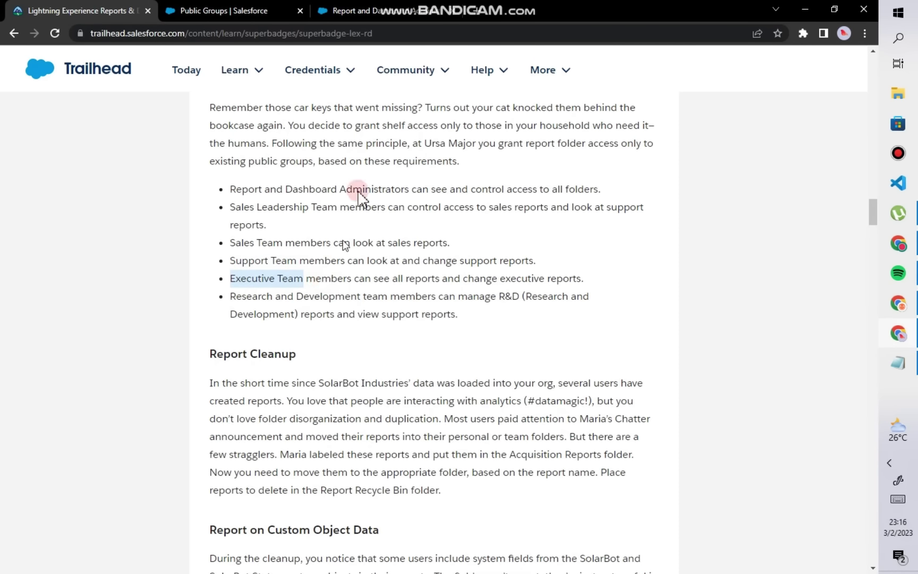
# Step: Create and save a public group in Salesforce Setup labelled "Executive Team" with group name Executive_Team
pyautogui.click(250, 9)
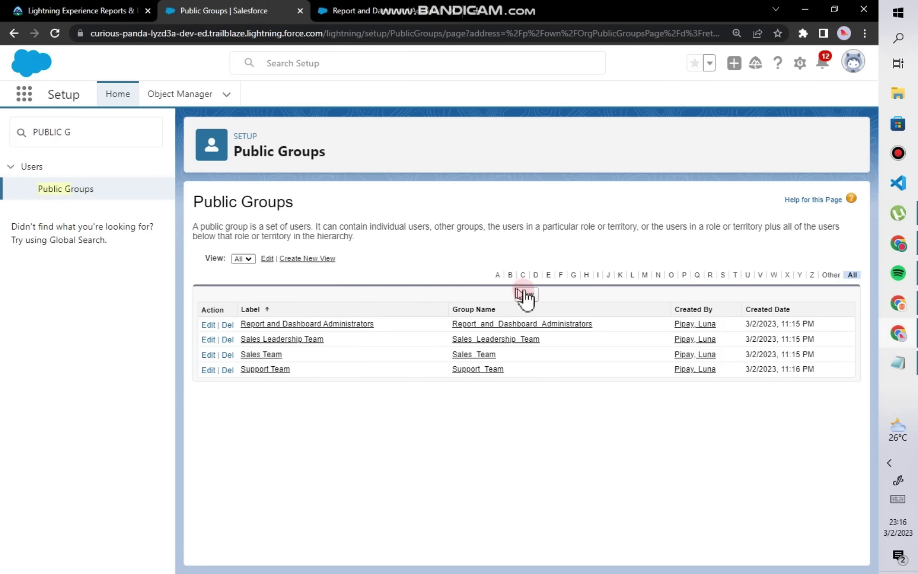
pyautogui.click(525, 292)
pyautogui.click(344, 283)
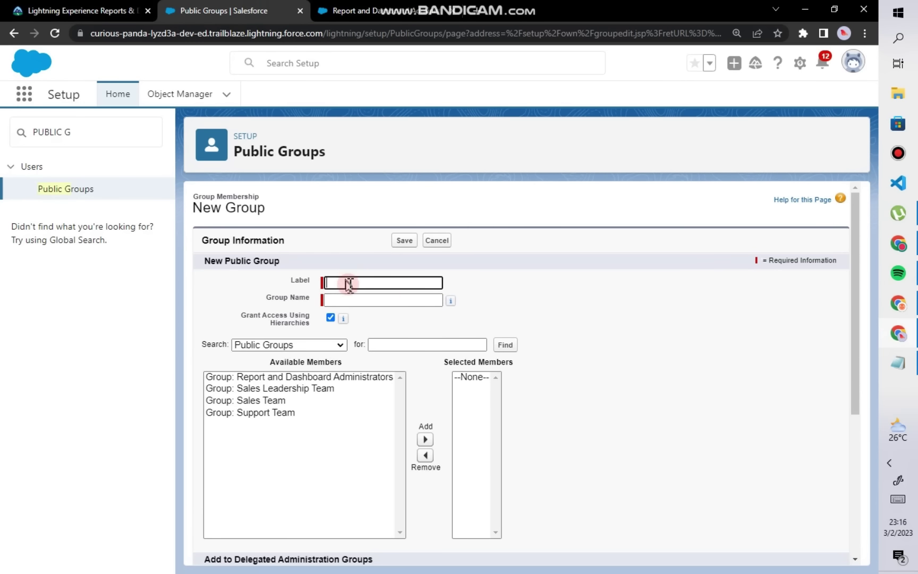
pyautogui.rightClick(349, 287)
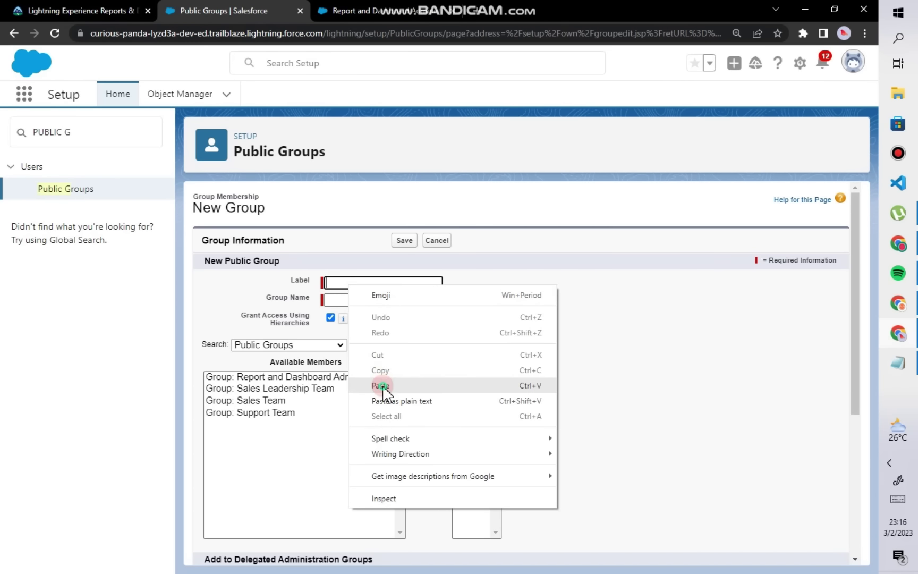
pyautogui.click(381, 385)
pyautogui.click(351, 299)
pyautogui.click(389, 319)
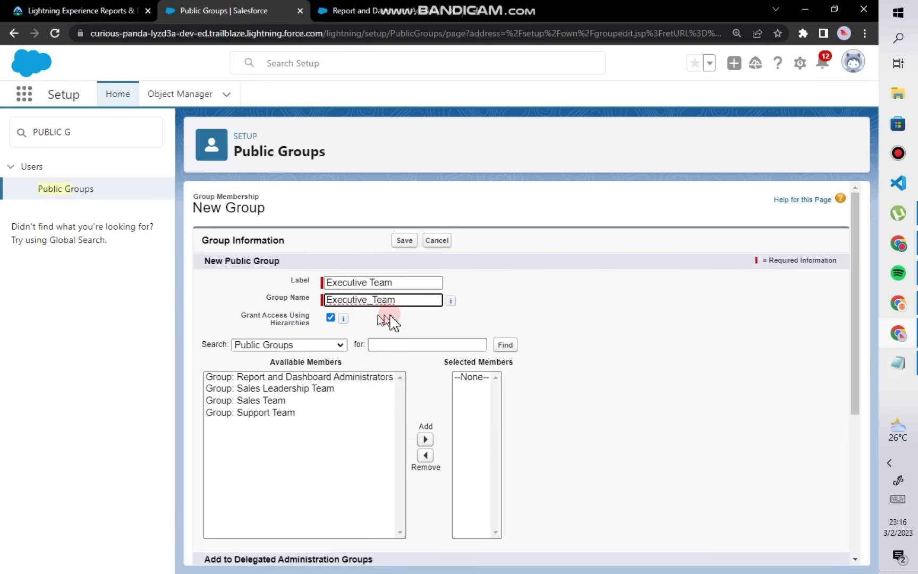
pyautogui.click(401, 244)
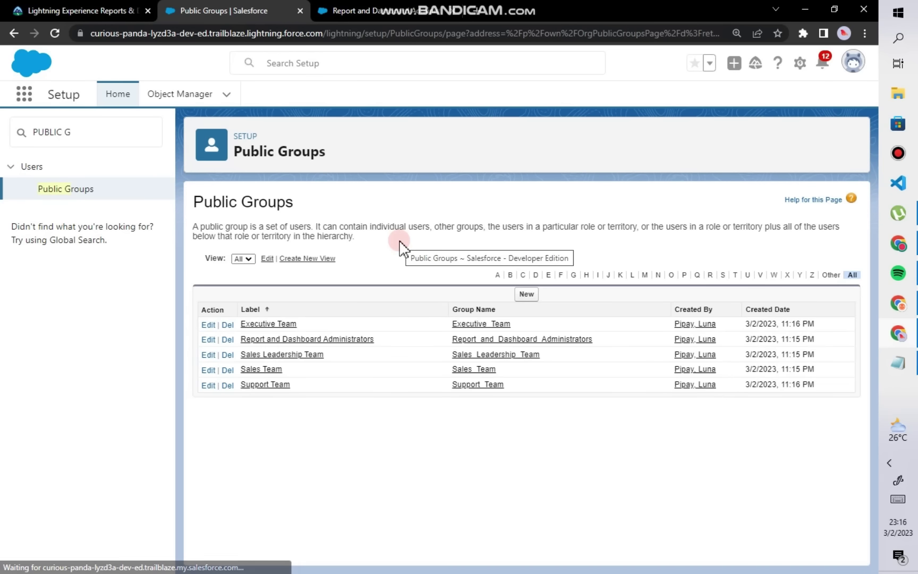
# Step: Copy the name "Research and Development team" from the Trailhead report folder access requirements
pyautogui.hotkey('ctrl', 'shift', 'Tab')
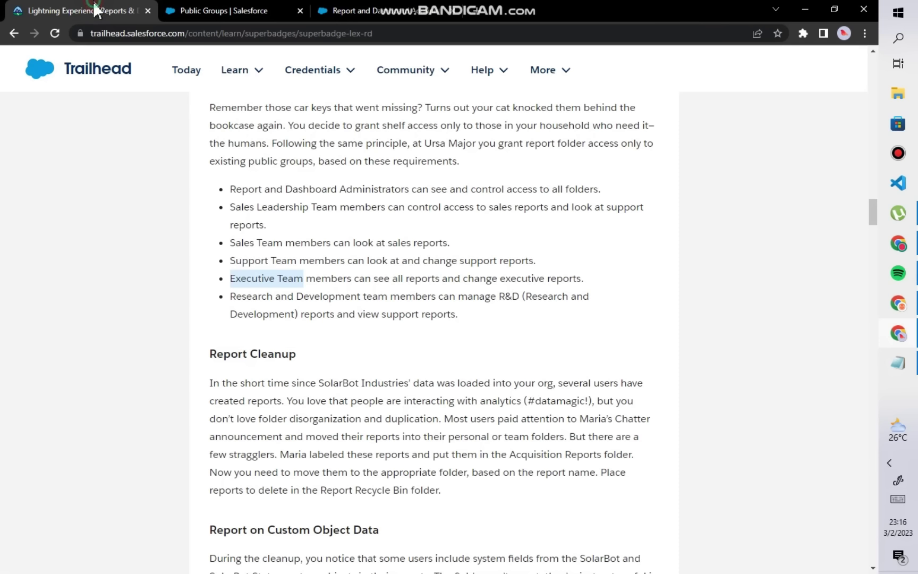
pyautogui.click(223, 296)
pyautogui.moveTo(229, 303); pyautogui.dragTo(389, 302)
pyautogui.rightClick(384, 301)
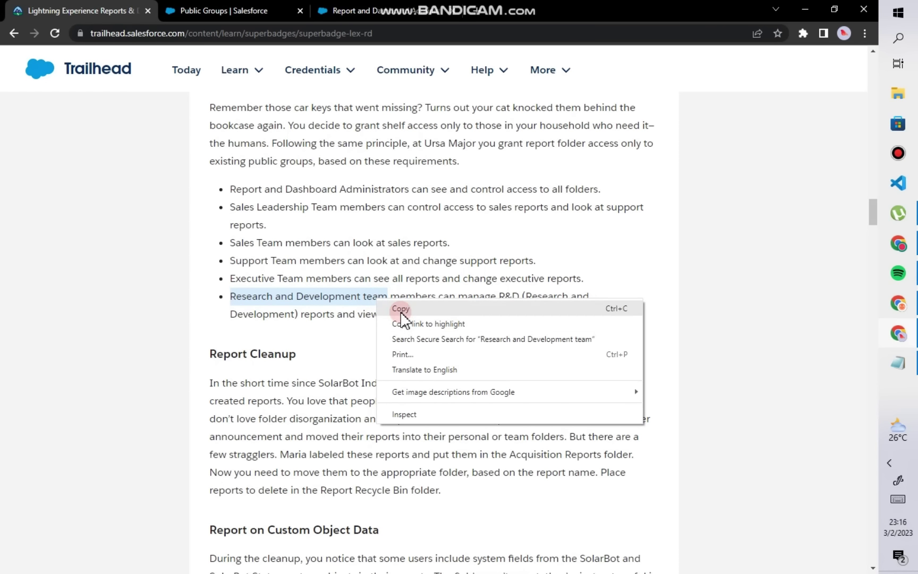
pyautogui.click(402, 309)
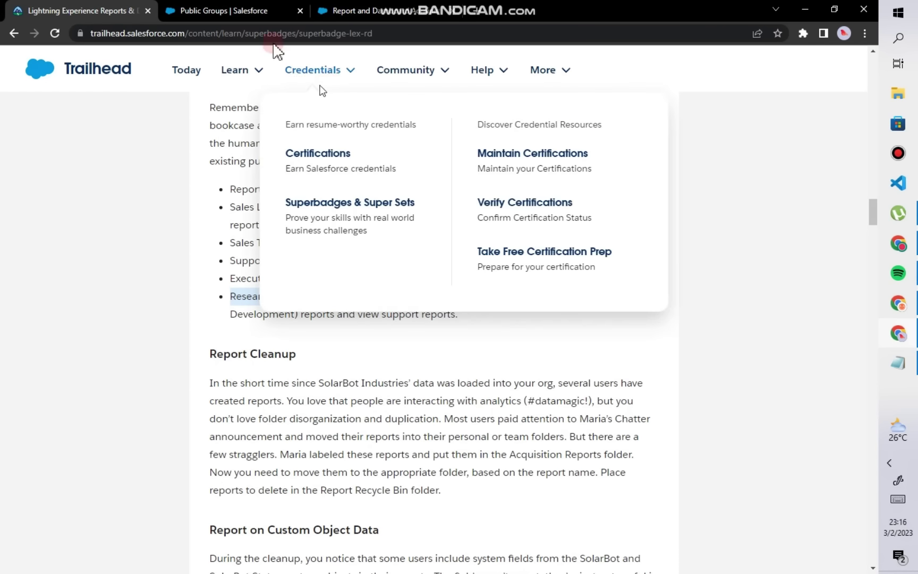
# Step: Create and save a public group labelled "Research and Development team" with group name Research_and_Development_team in Salesforce Setup
pyautogui.click(223, 10)
pyautogui.click(525, 294)
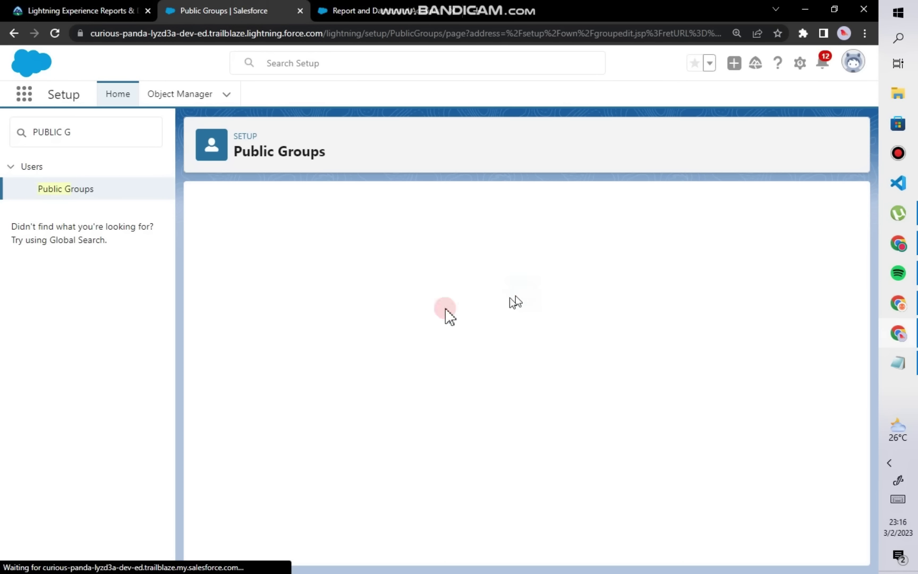
pyautogui.click(342, 284)
pyautogui.rightClick(347, 279)
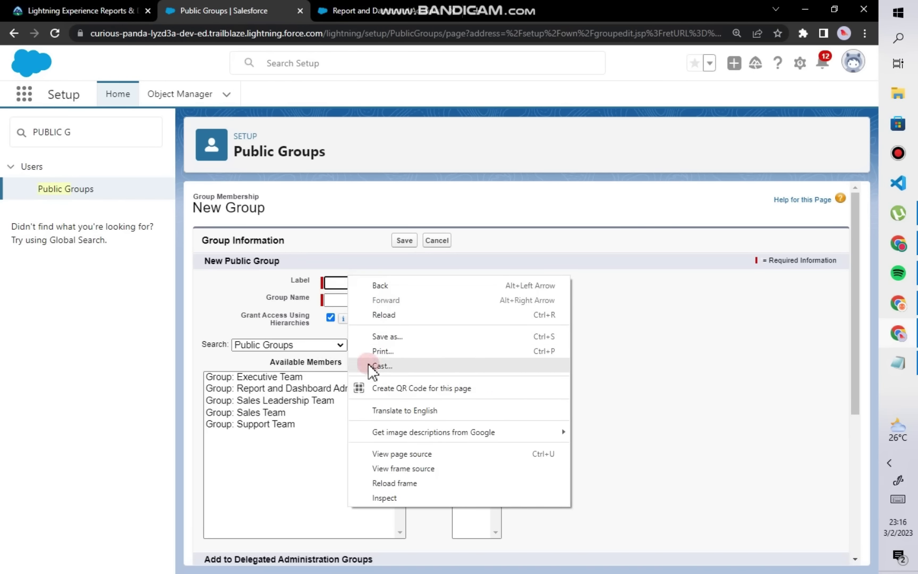
pyautogui.click(338, 277)
pyautogui.rightClick(341, 284)
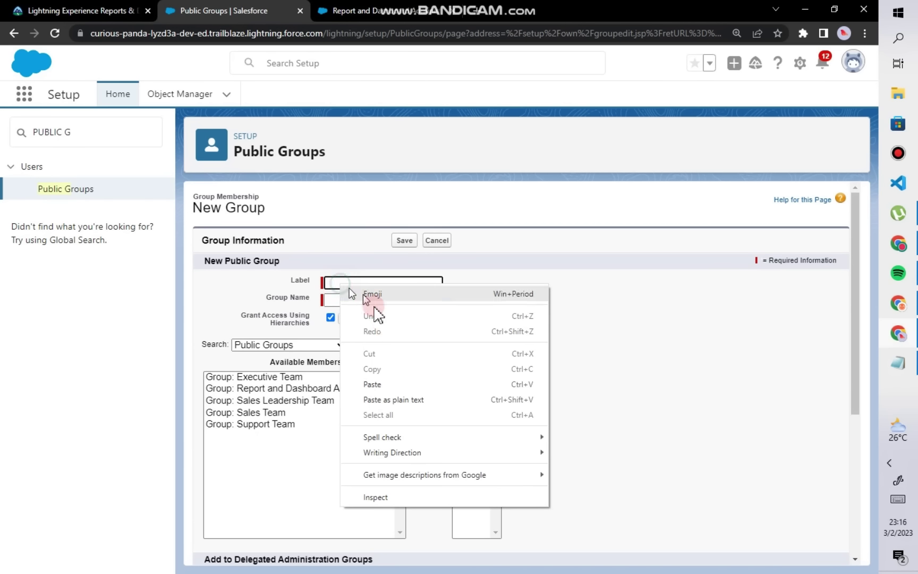
pyautogui.click(383, 397)
pyautogui.click(353, 296)
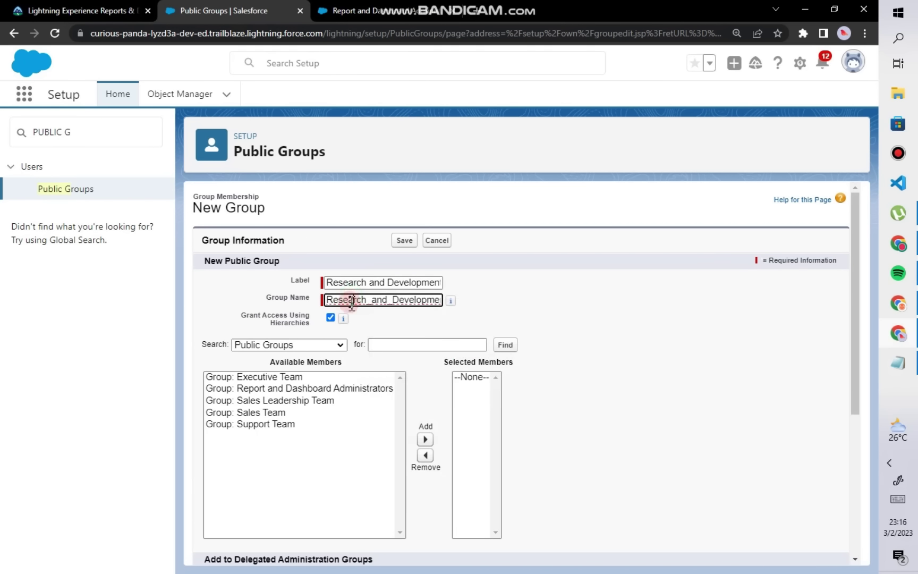
pyautogui.click(329, 281)
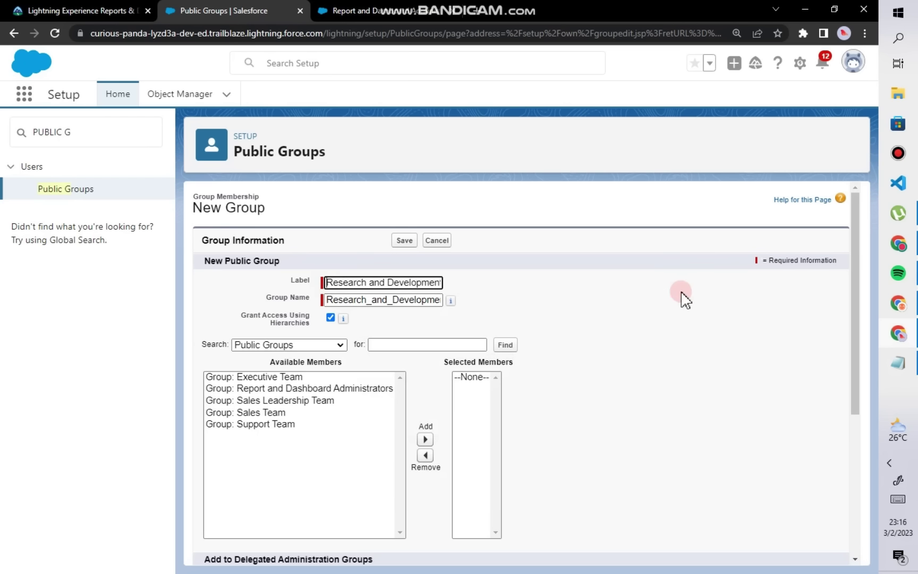
pyautogui.press('End')
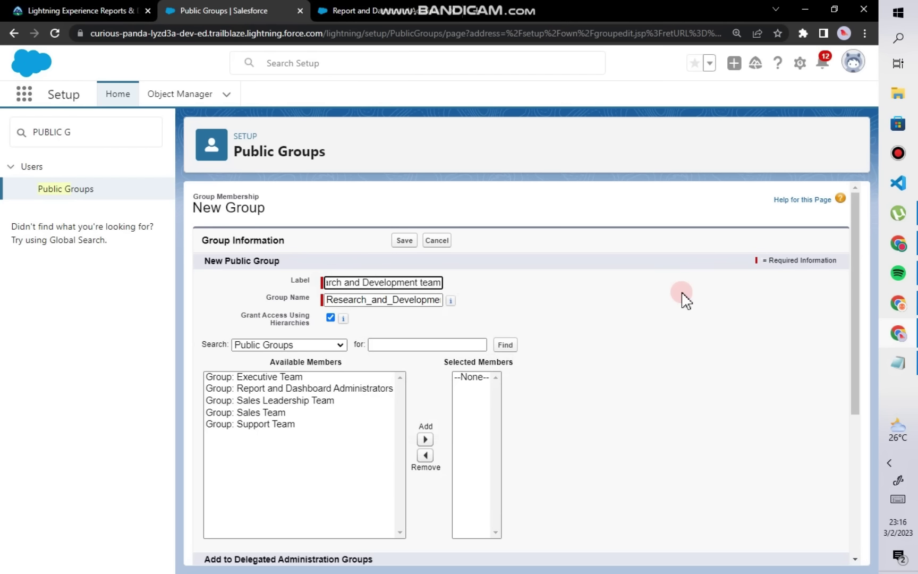
pyautogui.click(329, 300)
pyautogui.press('End')
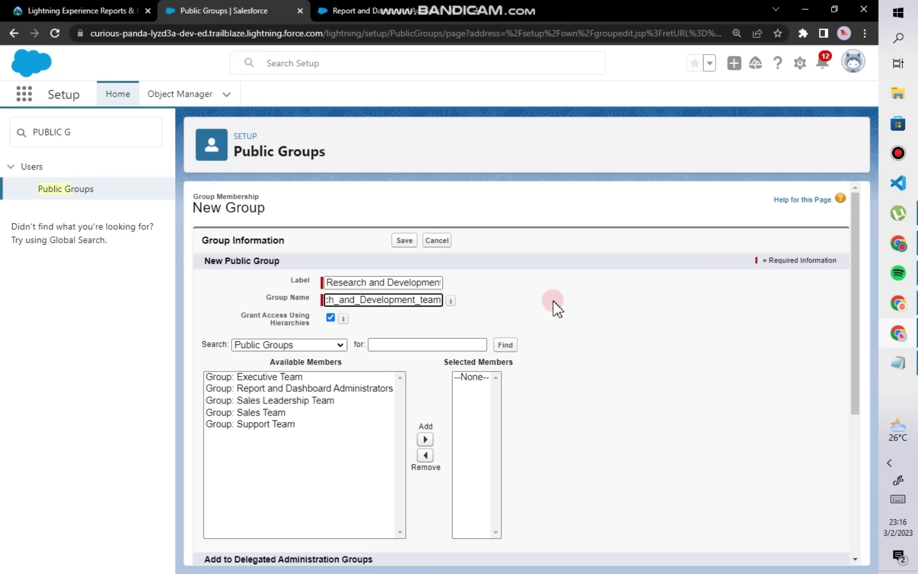
pyautogui.click(403, 240)
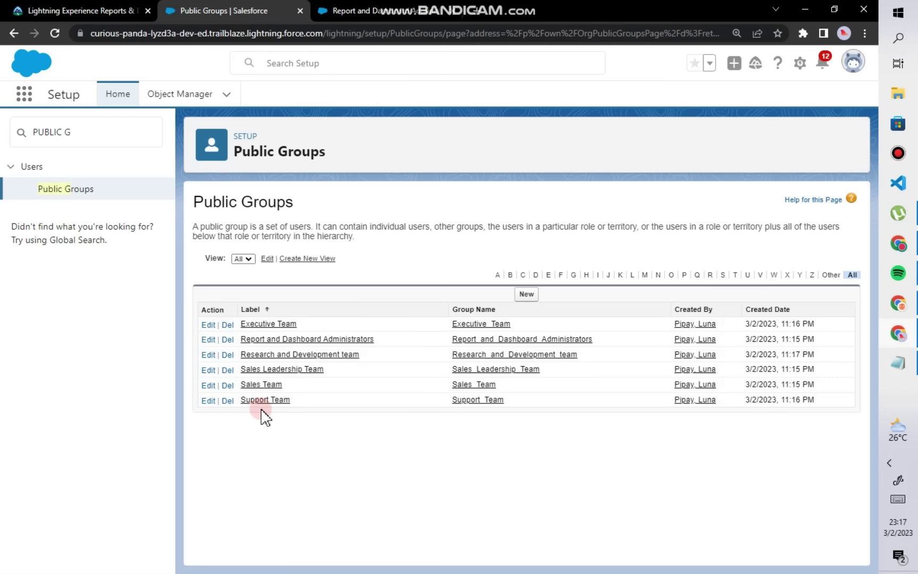
# Step: Review the report folder access, report cleanup and custom object data requirements on the Trailhead superbadge page
pyautogui.click(62, 9)
pyautogui.scroll(-1, 345, 363)
pyautogui.scroll(-3, 345, 363)
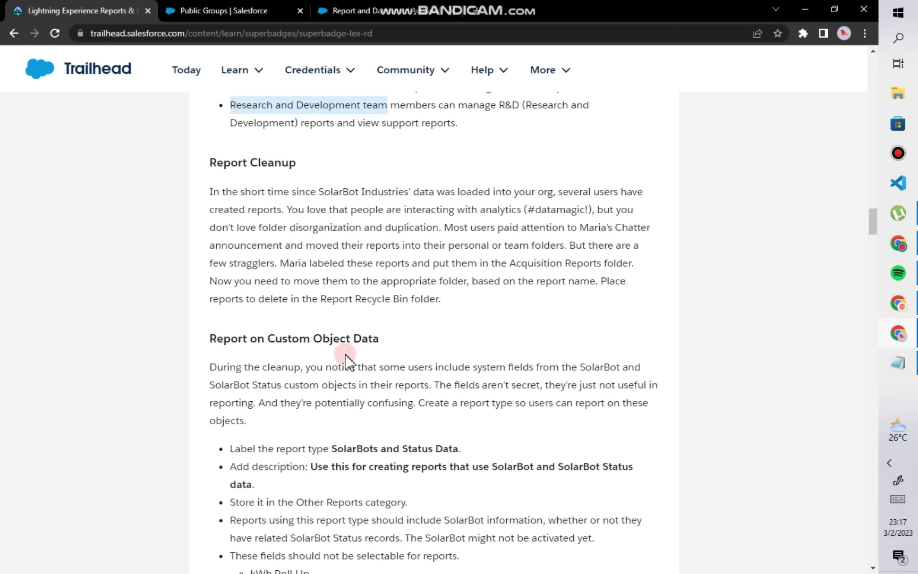
pyautogui.scroll(-2, 345, 363)
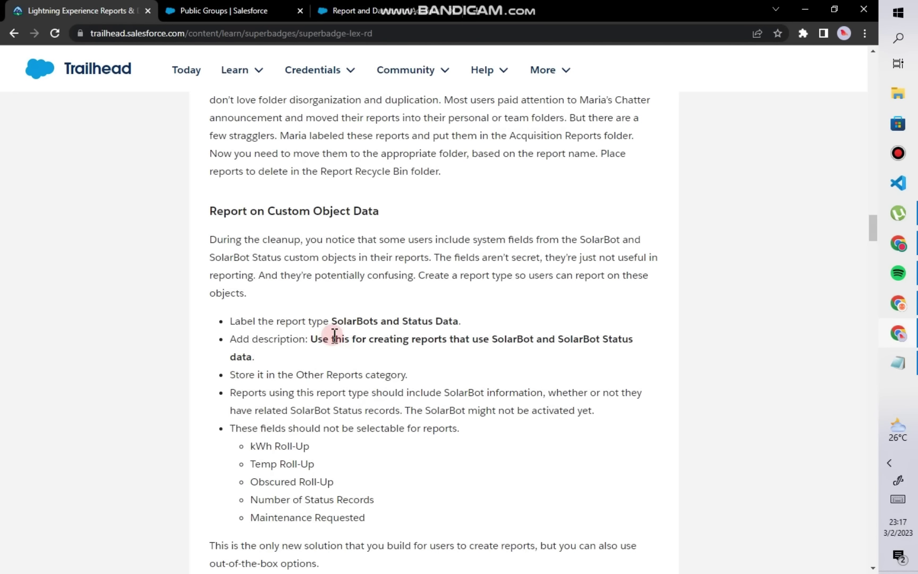
pyautogui.scroll(2, 334, 333)
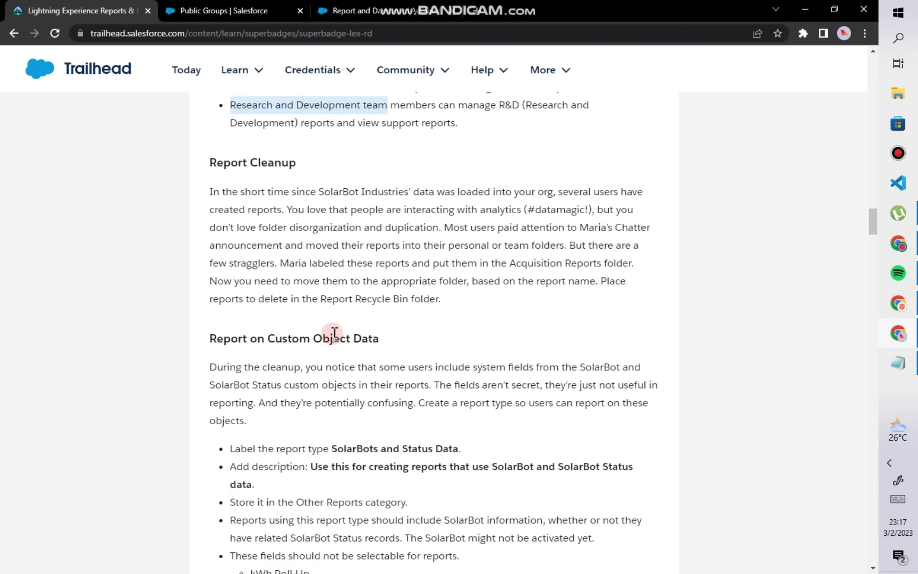
pyautogui.scroll(3, 334, 333)
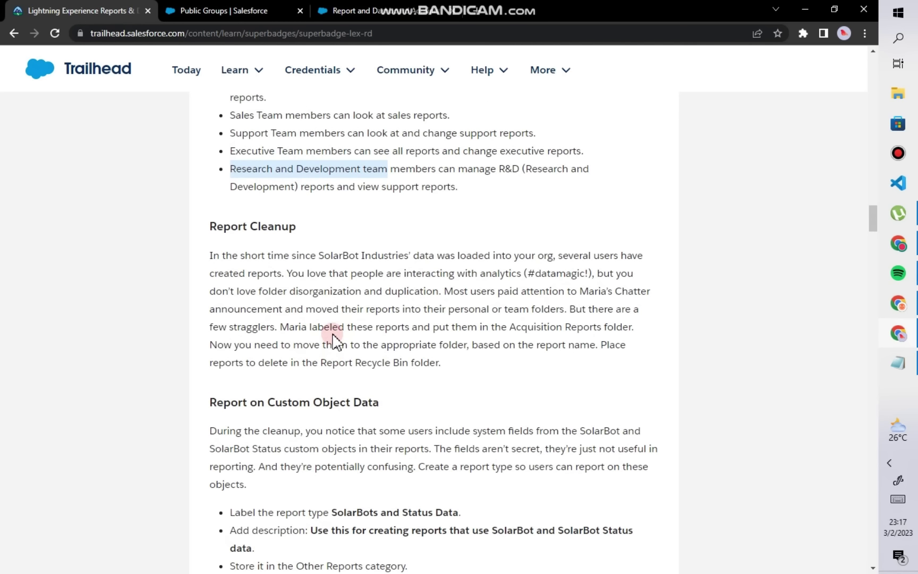
pyautogui.click(329, 250)
pyautogui.scroll(2, 326, 249)
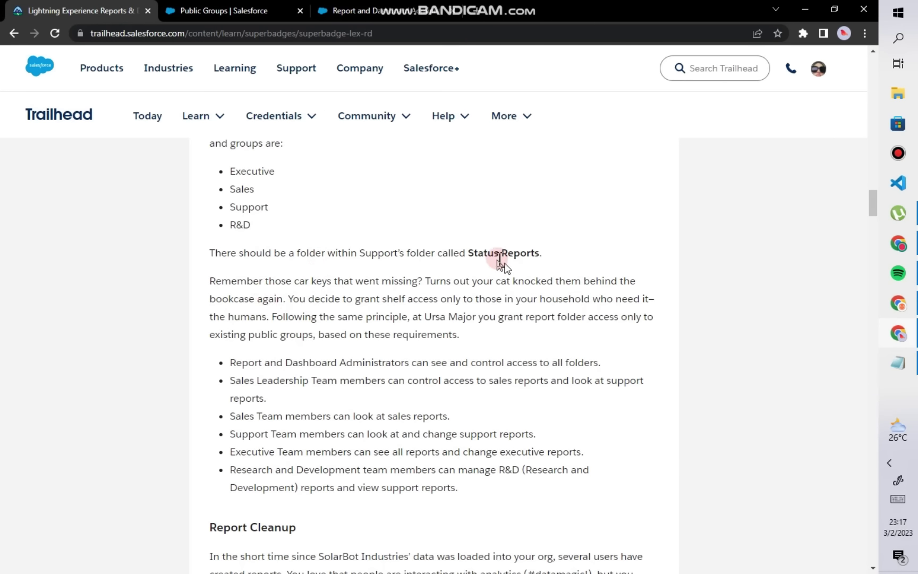
pyautogui.scroll(-2, 274, 240)
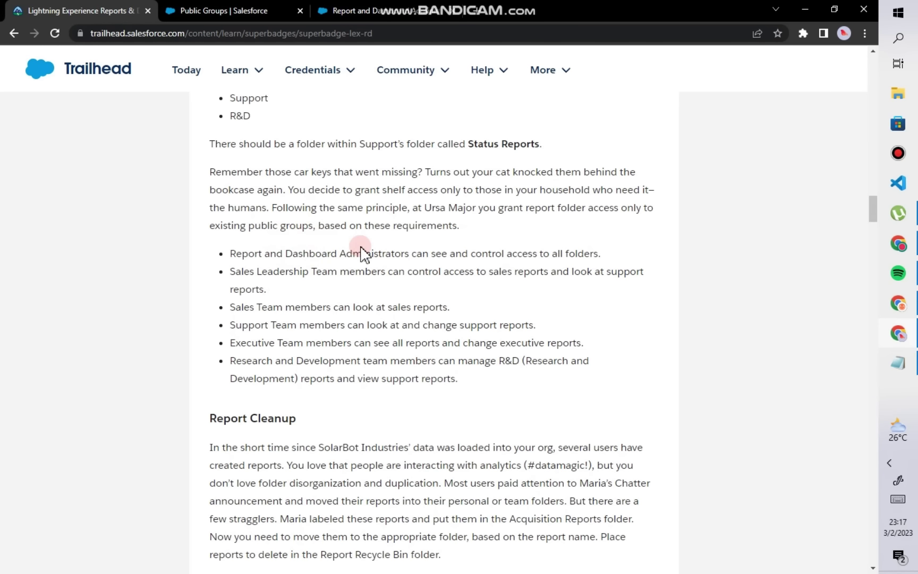
pyautogui.scroll(-2, 340, 250)
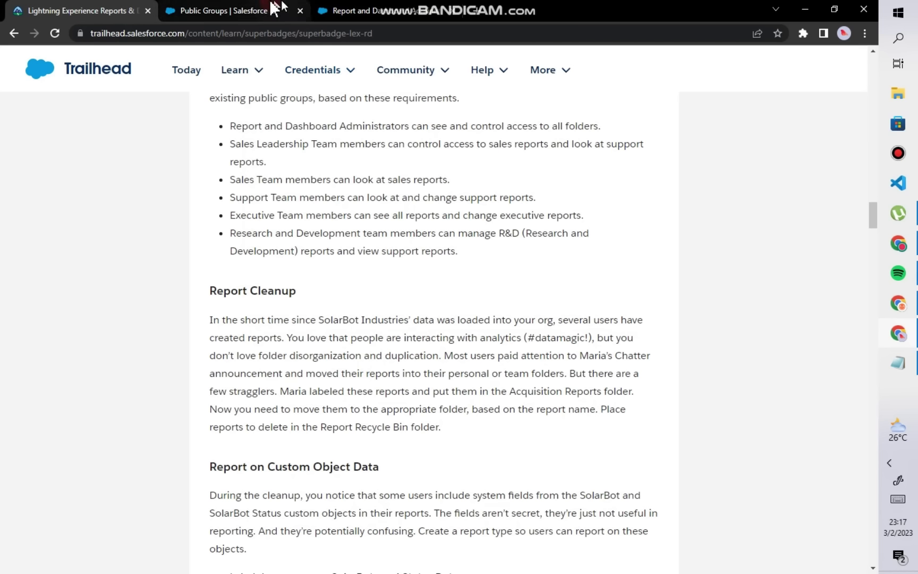
# Step: Return to the SolarBots reports page in Salesforce, closing the developer tools and the Public Groups page
pyautogui.click(248, 9)
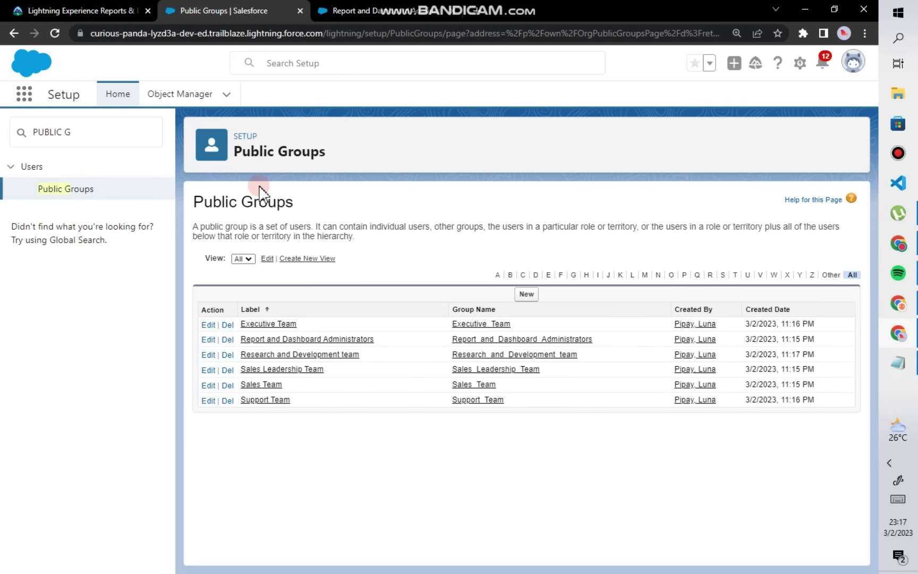
pyautogui.click(25, 94)
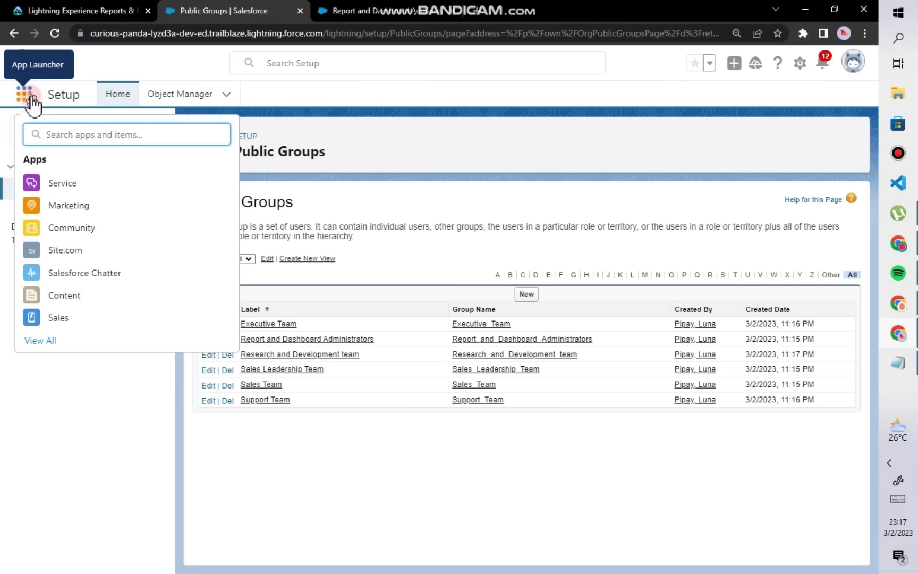
pyautogui.click(356, 88)
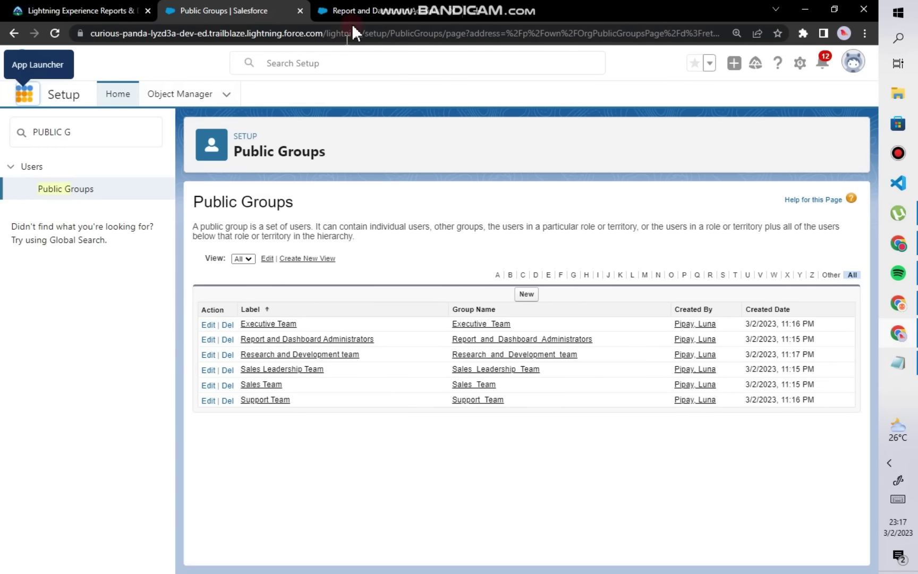
pyautogui.click(368, 10)
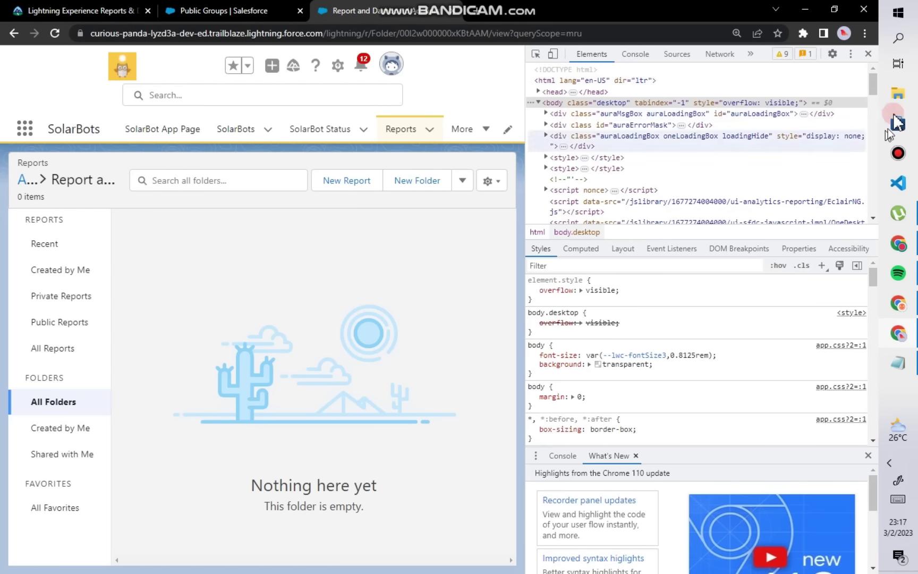
pyautogui.click(868, 53)
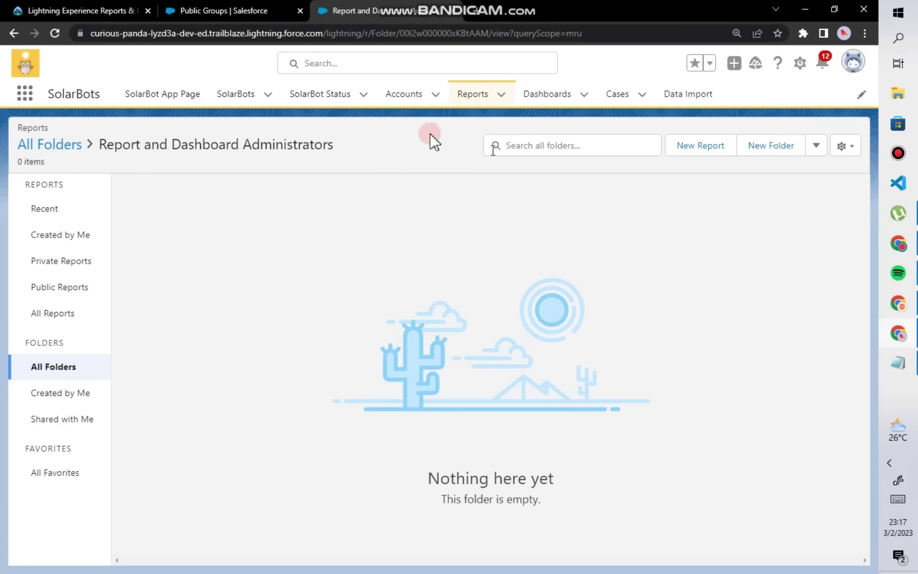
pyautogui.click(300, 10)
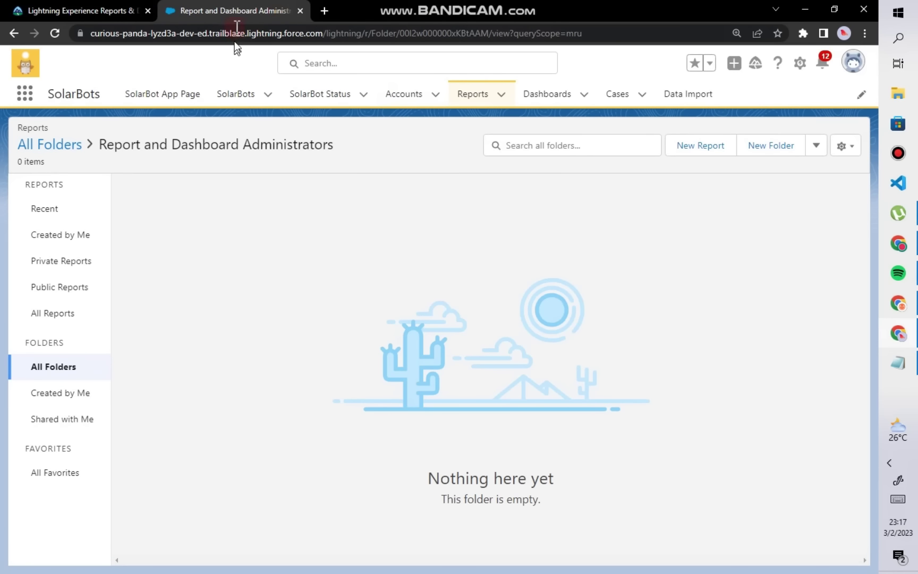
# Step: List all report folders in the SolarBots app and filter them by "SOLAR"
pyautogui.click(25, 101)
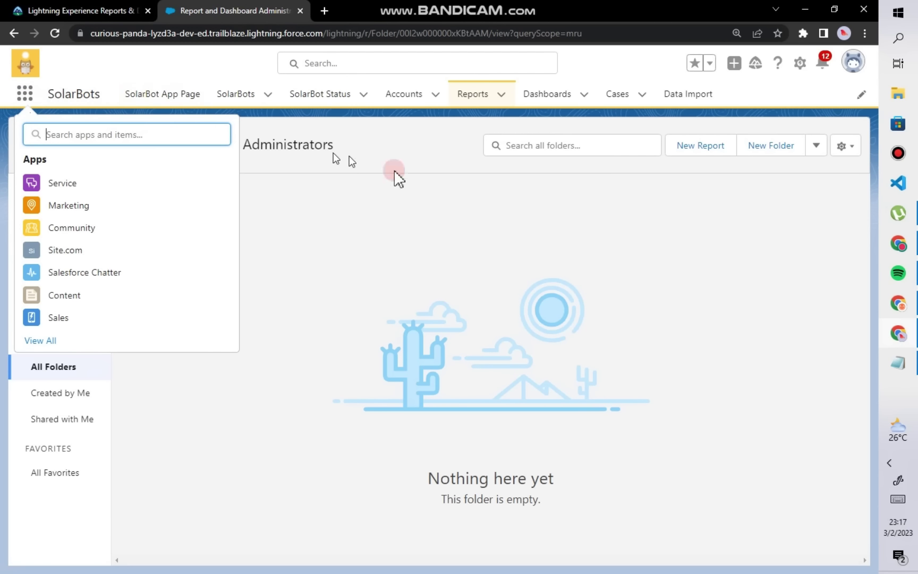
pyautogui.click(360, 188)
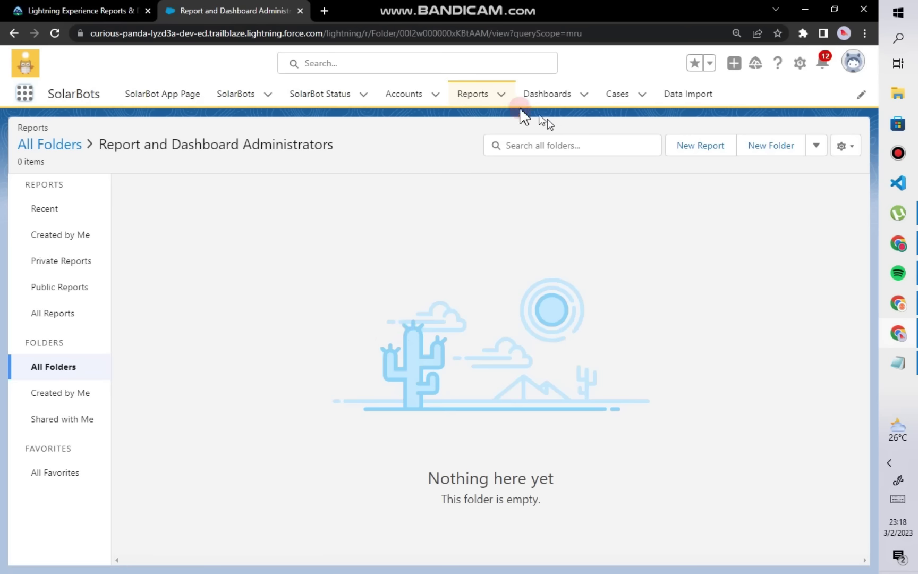
pyautogui.click(65, 366)
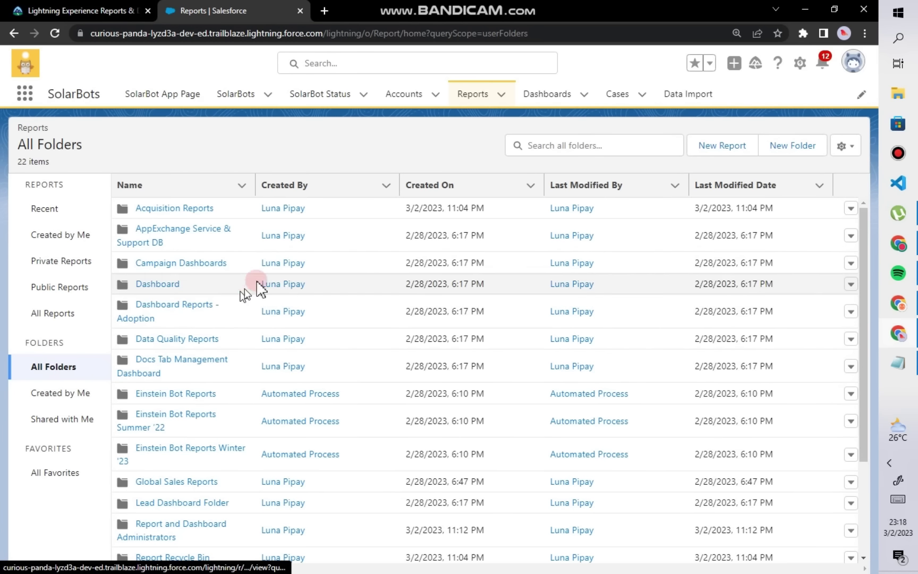
pyautogui.click(474, 96)
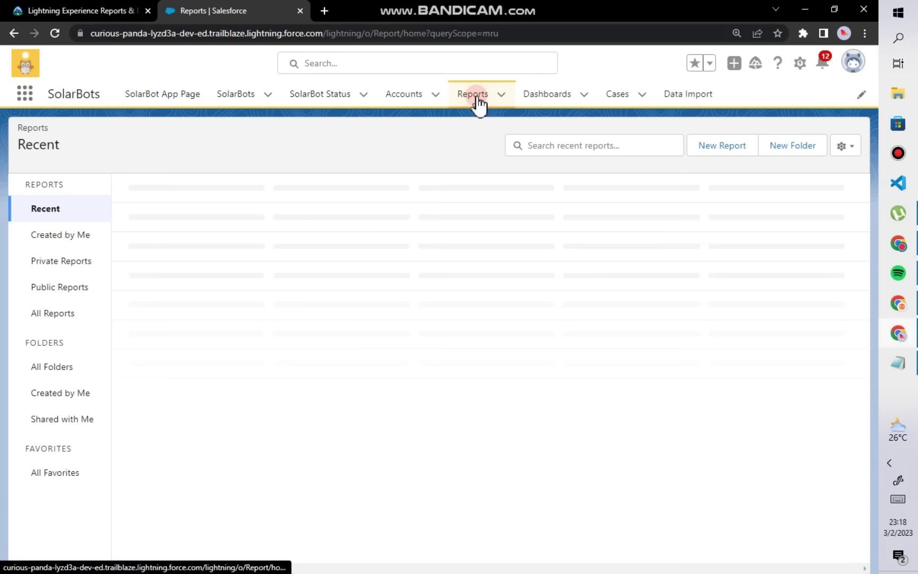
pyautogui.click(49, 316)
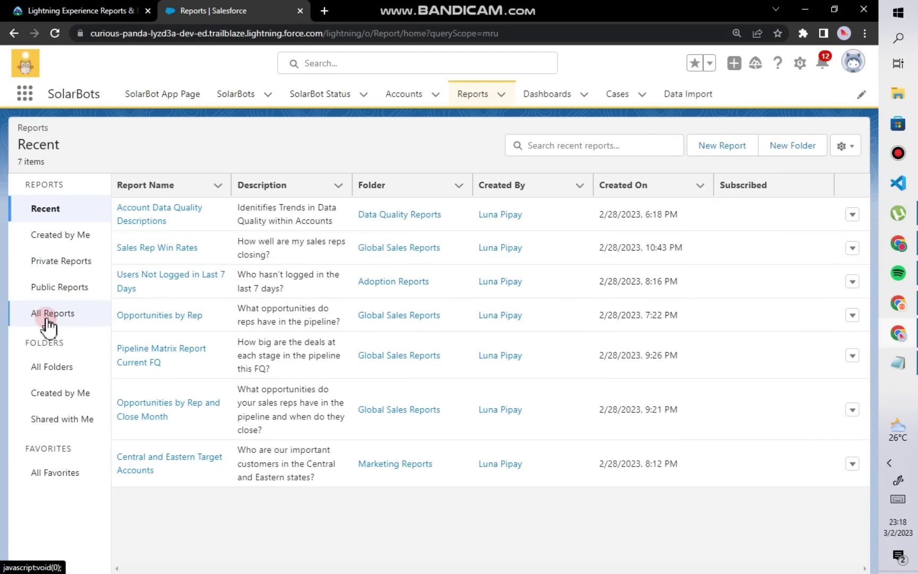
pyautogui.click(45, 372)
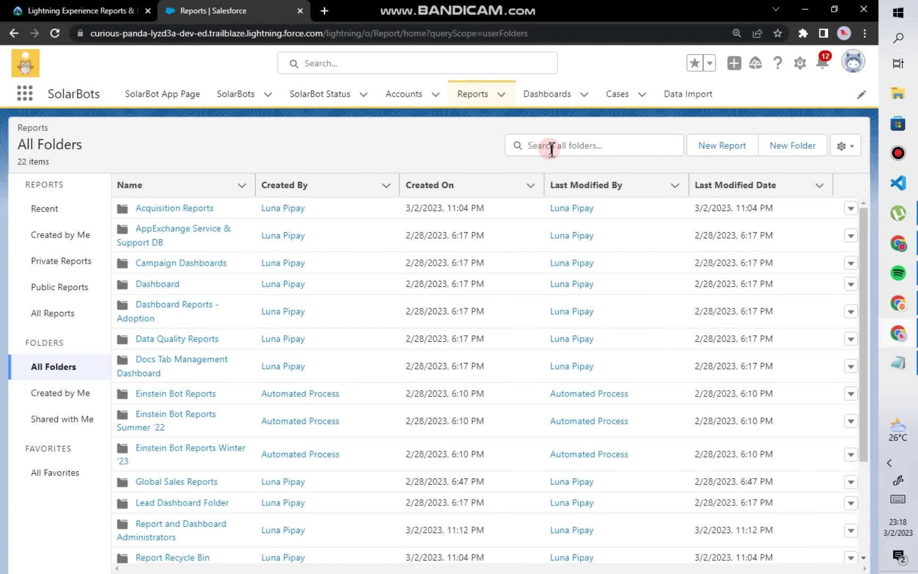
pyautogui.click(601, 146)
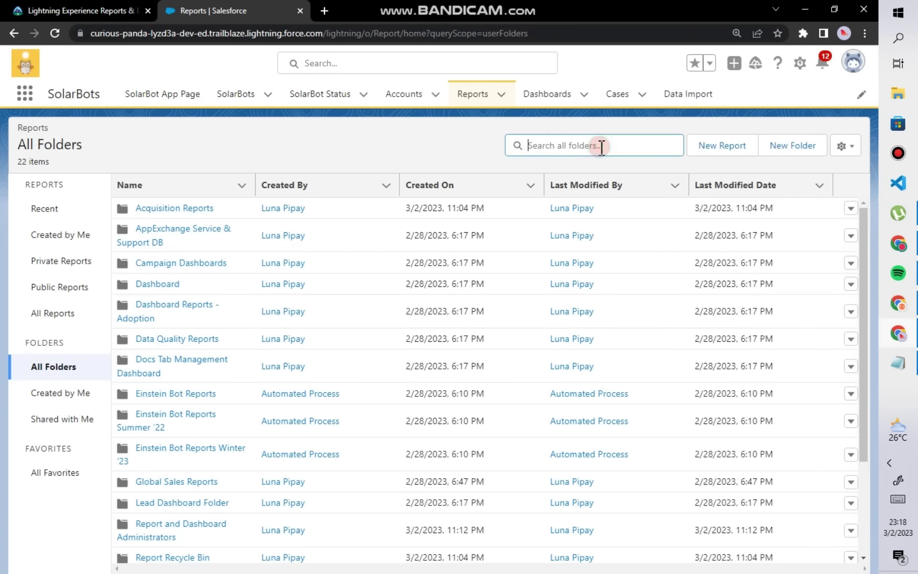
pyautogui.write('SOLAR')
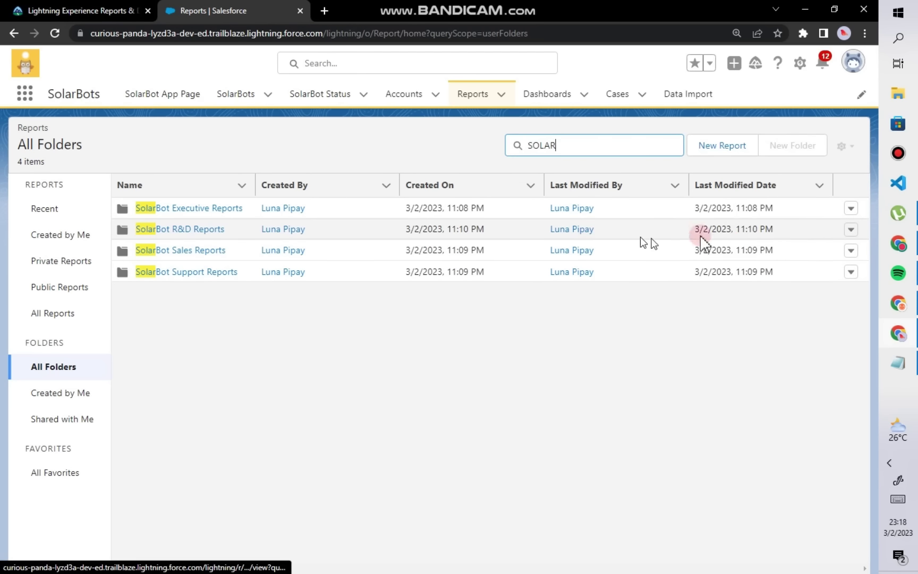
# Step: Share the SolarBot Executive Reports folder with the Executive Team public group with Edit access
pyautogui.click(852, 215)
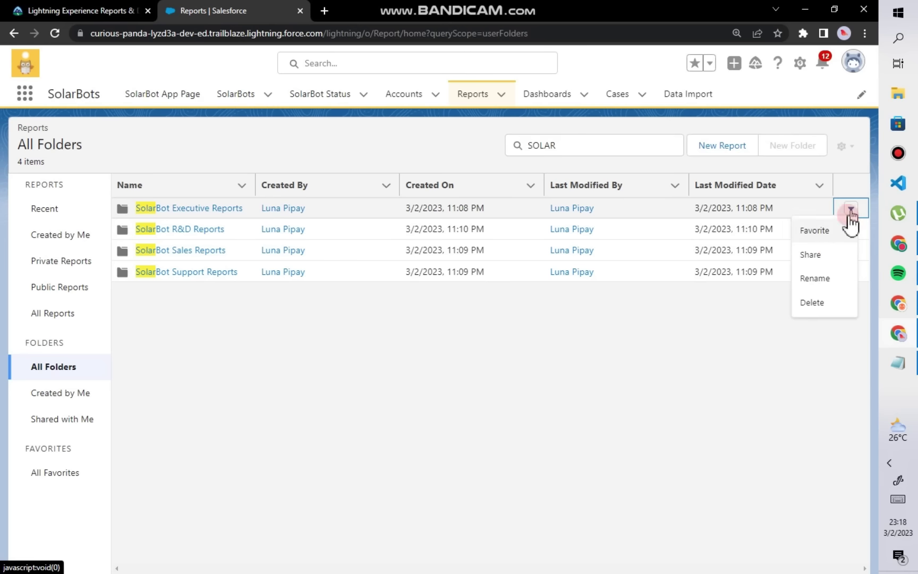
pyautogui.click(804, 259)
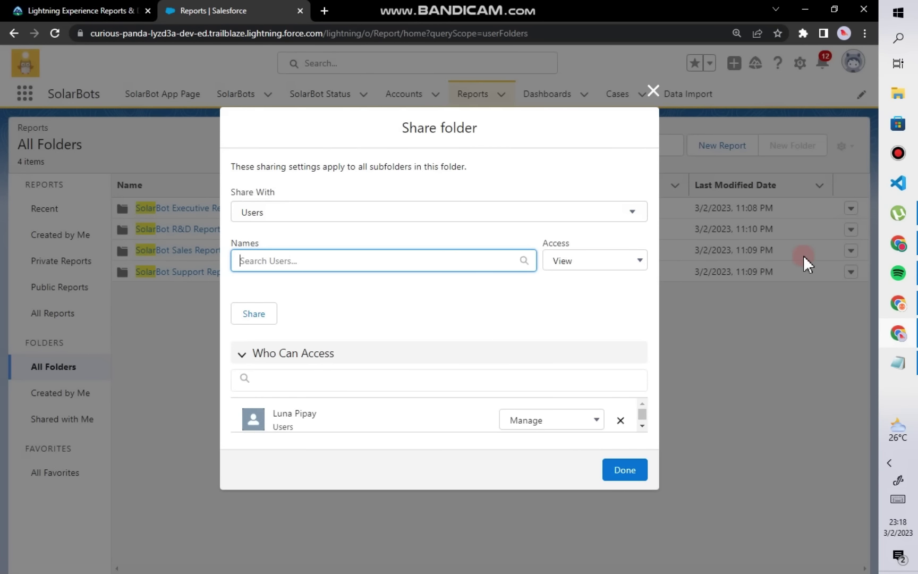
pyautogui.click(529, 213)
pyautogui.click(285, 314)
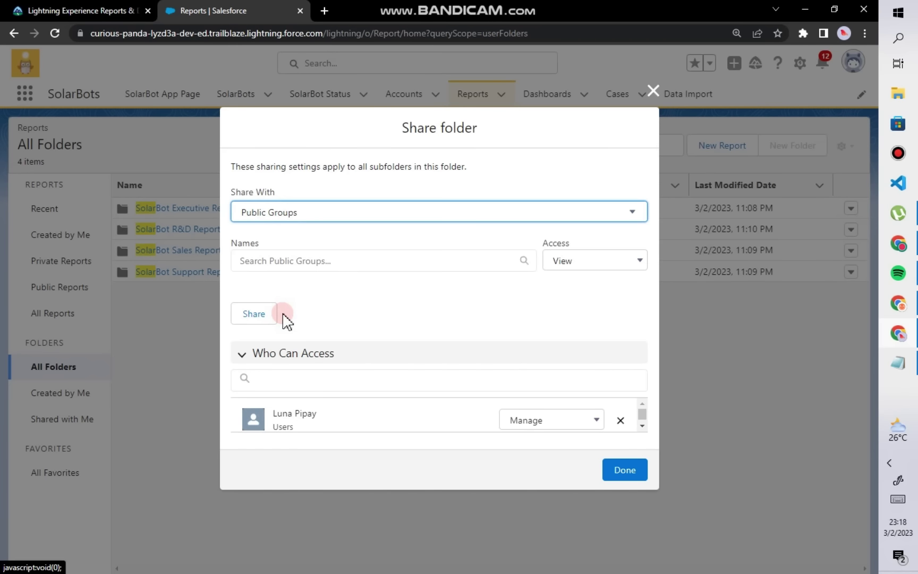
pyautogui.click(304, 261)
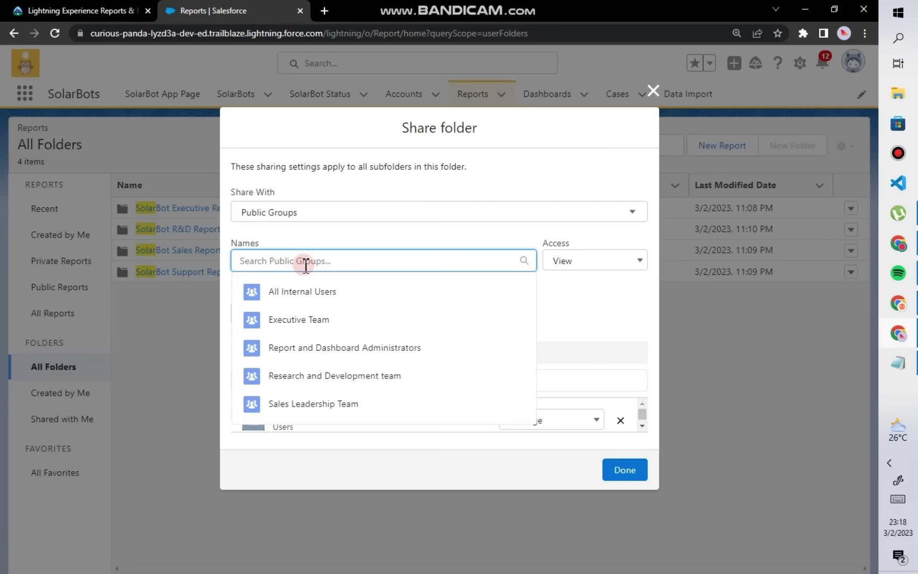
pyautogui.click(318, 321)
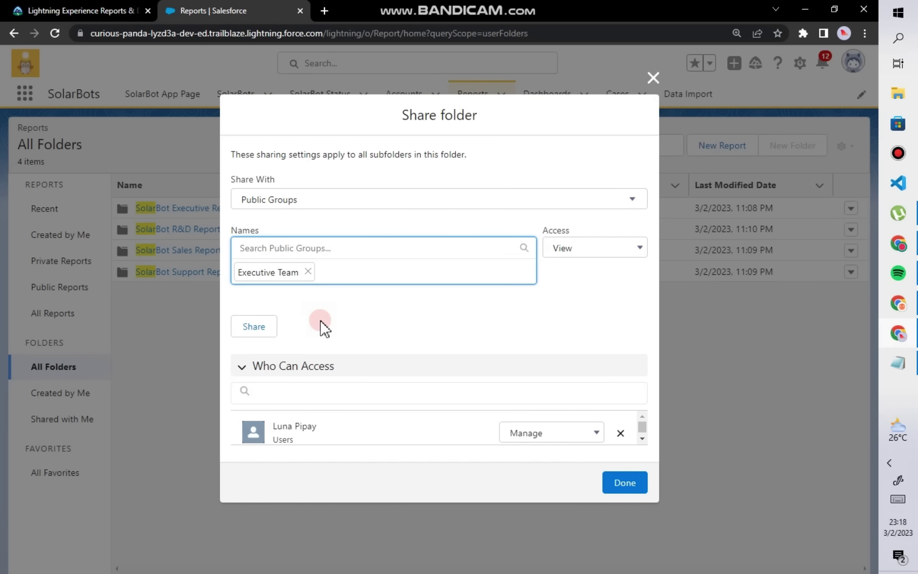
pyautogui.click(567, 250)
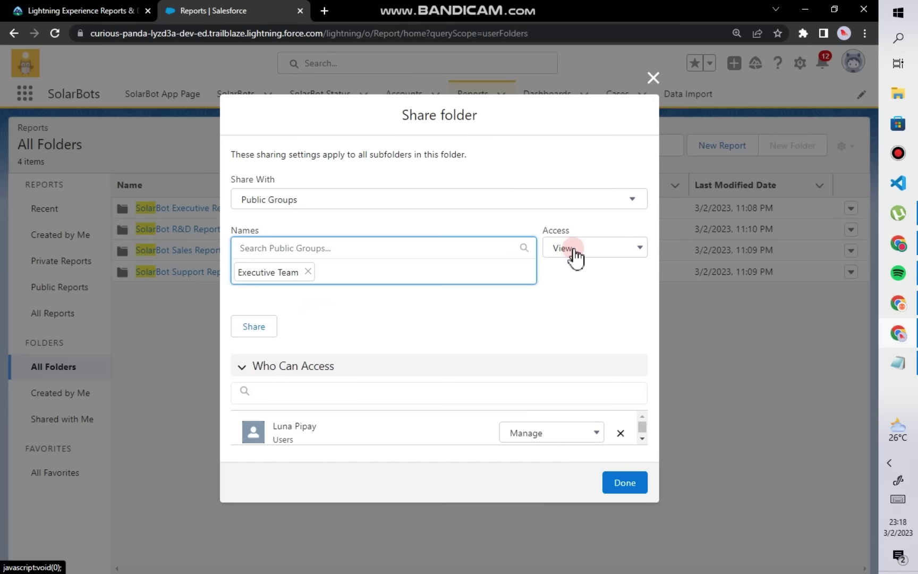
pyautogui.click(574, 255)
pyautogui.click(555, 299)
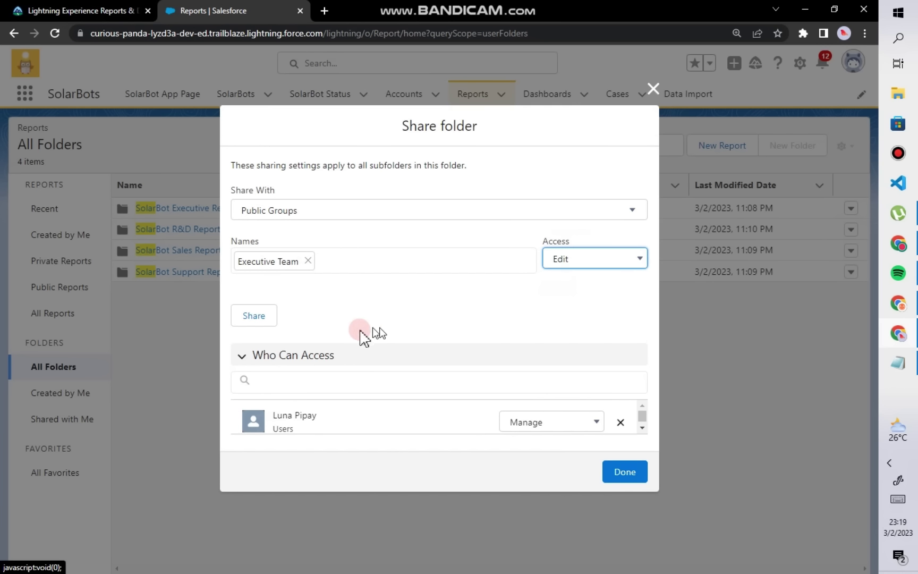
pyautogui.click(258, 316)
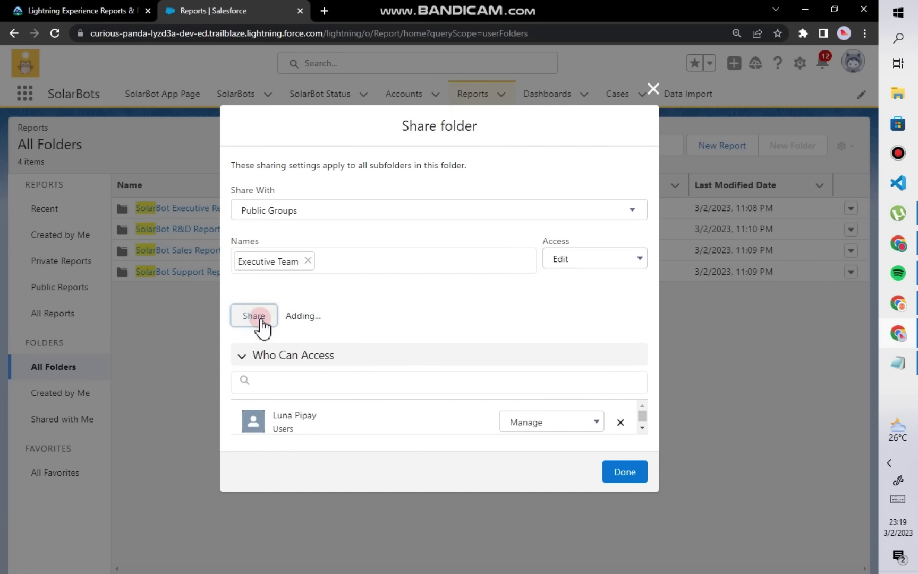
pyautogui.scroll(-1, 478, 430)
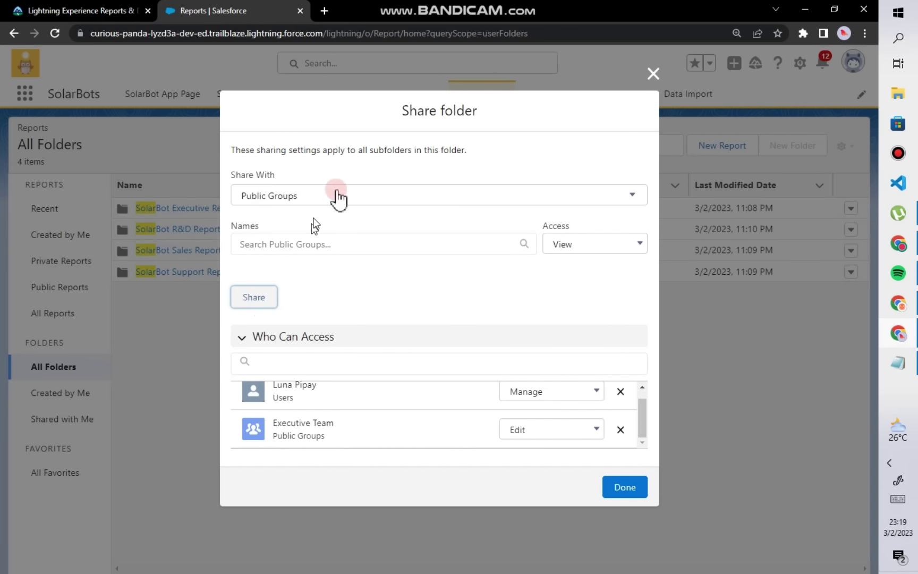
# Step: Share the SolarBot Executive Reports folder with the Report and Dashboard Administrators public group with Manage access and finish sharing
pyautogui.click(325, 245)
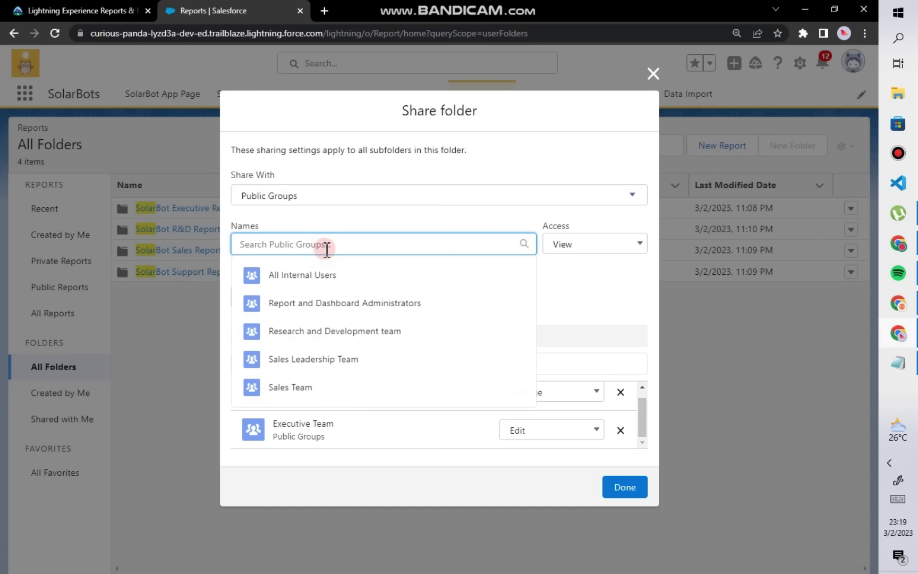
pyautogui.write('re')
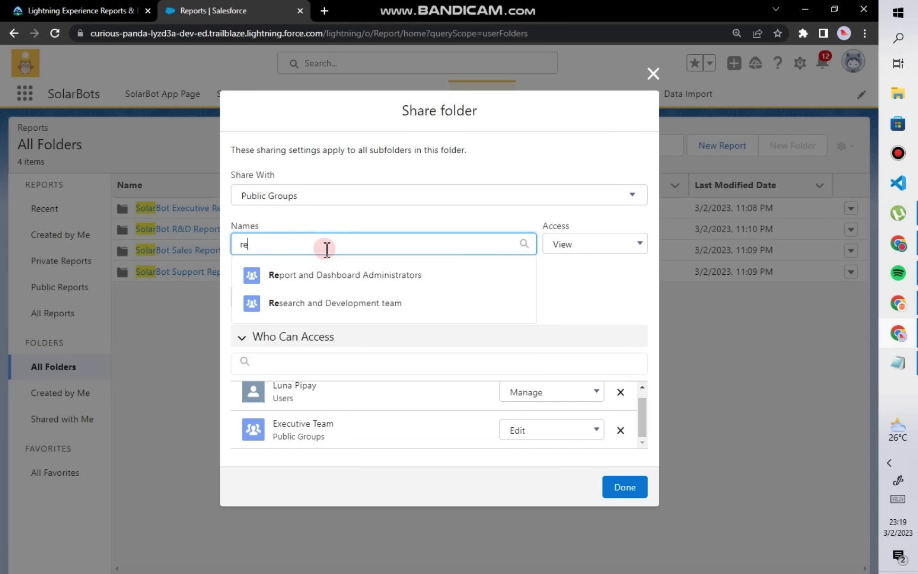
pyautogui.write('po')
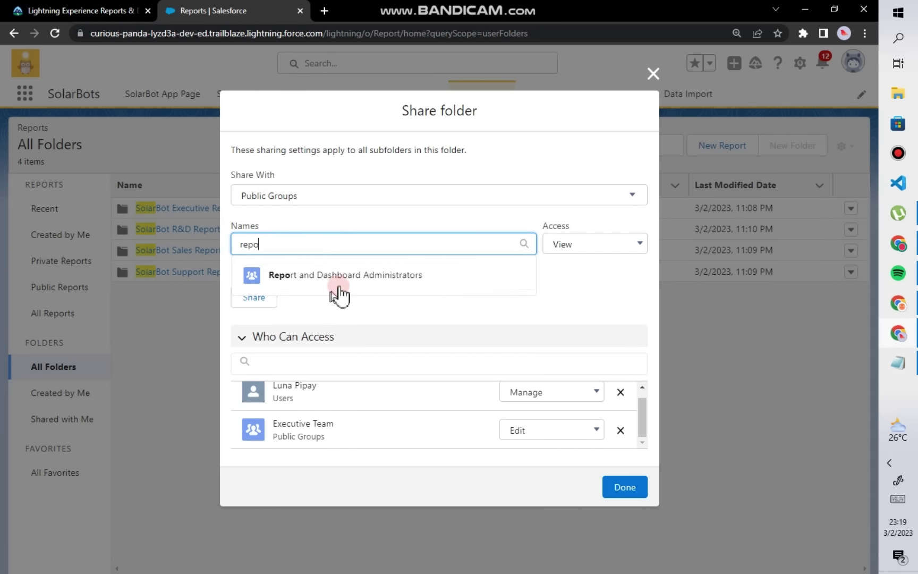
pyautogui.click(353, 281)
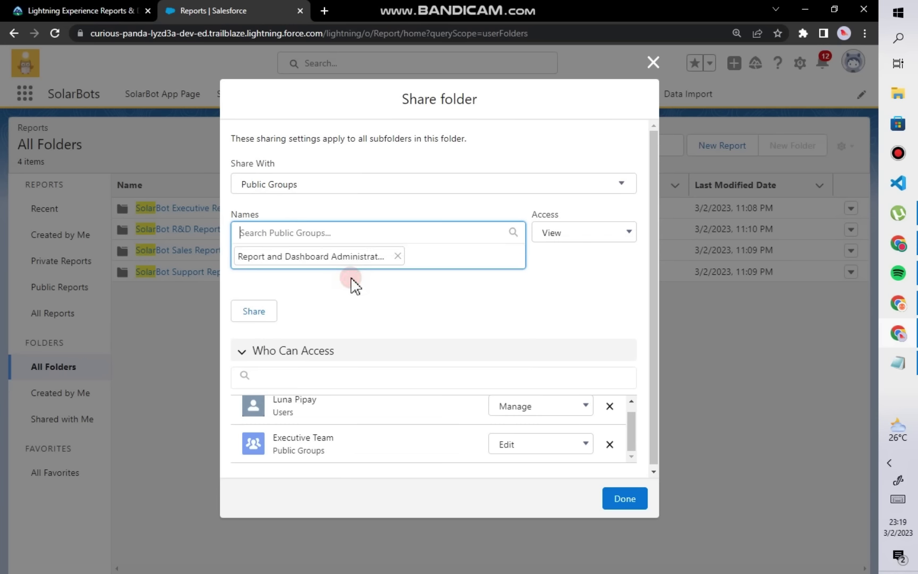
pyautogui.click(567, 239)
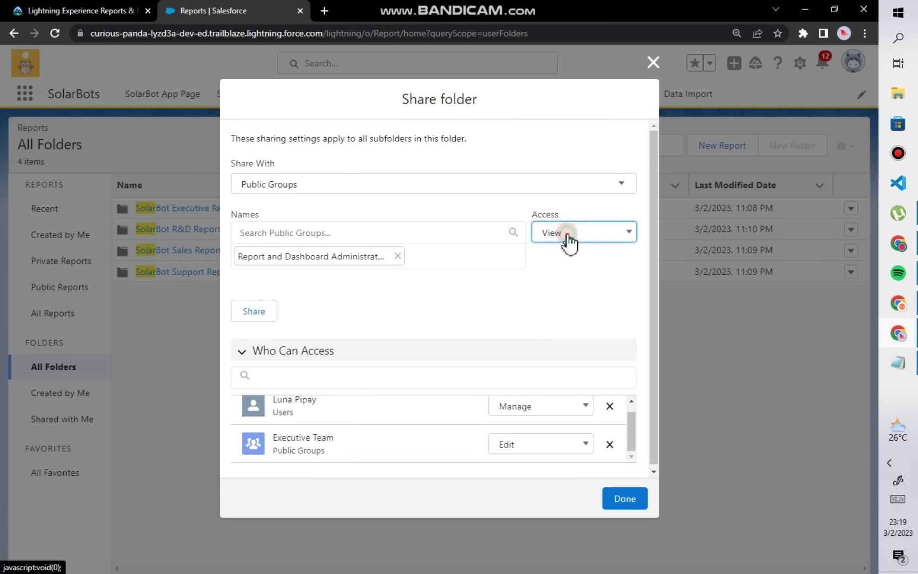
pyautogui.click(552, 310)
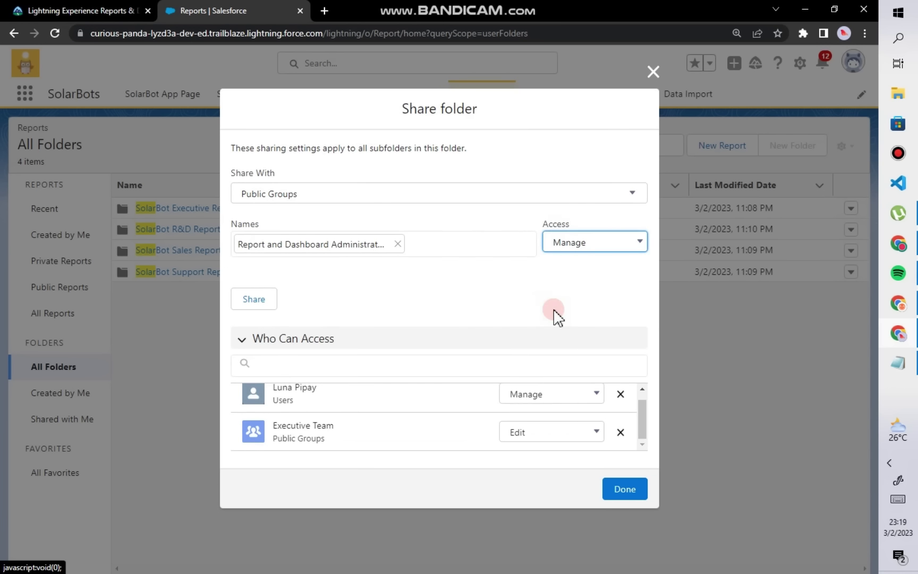
pyautogui.click(254, 302)
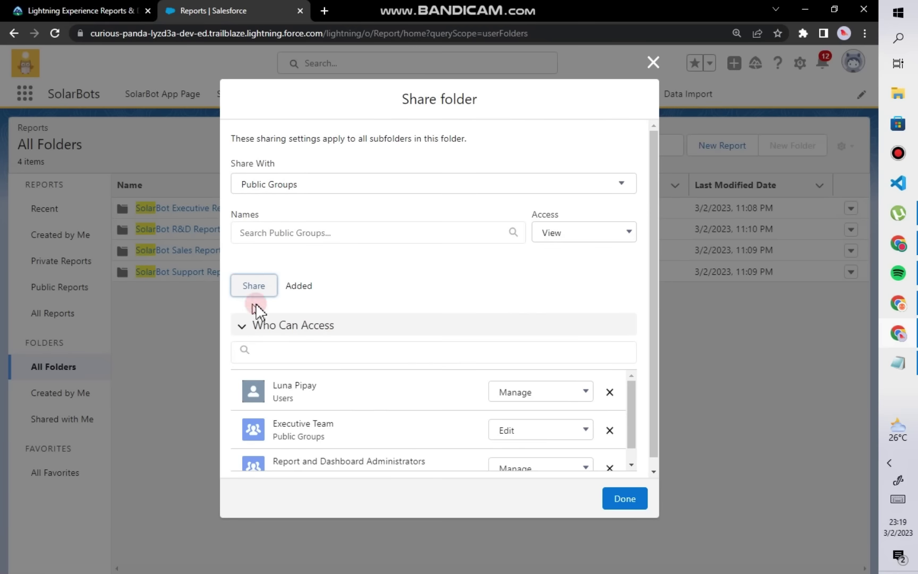
pyautogui.scroll(-1, 340, 406)
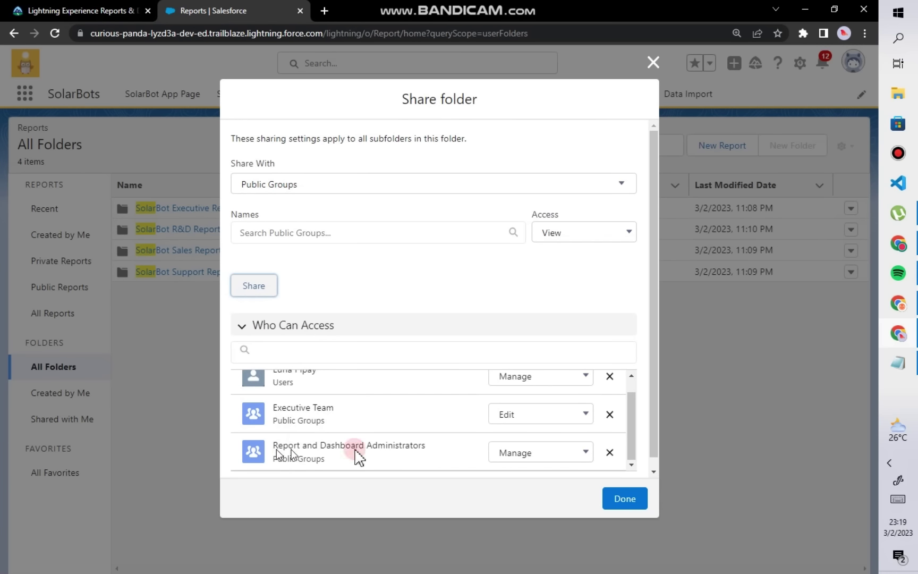
pyautogui.click(629, 498)
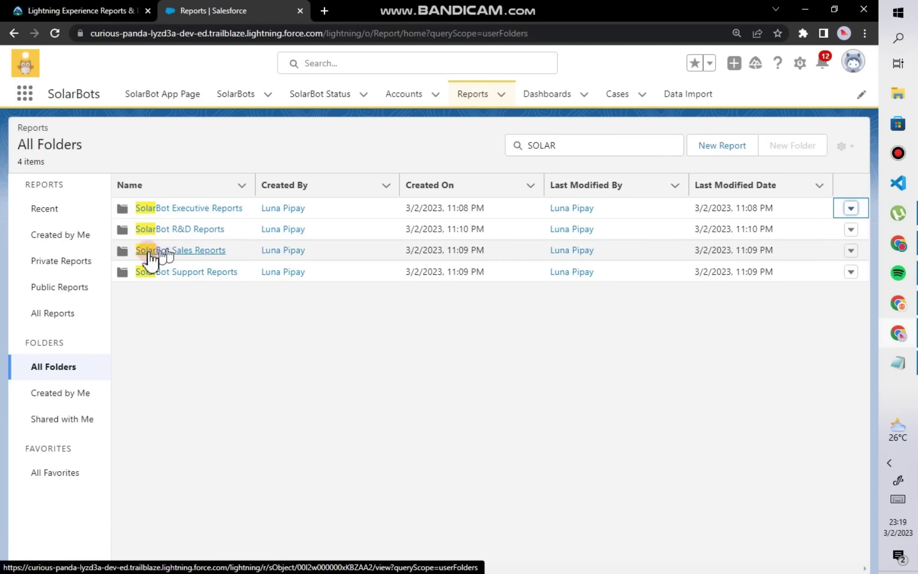
# Step: Share the SolarBot Sales Reports folder with the Executive Team public group with View access
pyautogui.click(851, 250)
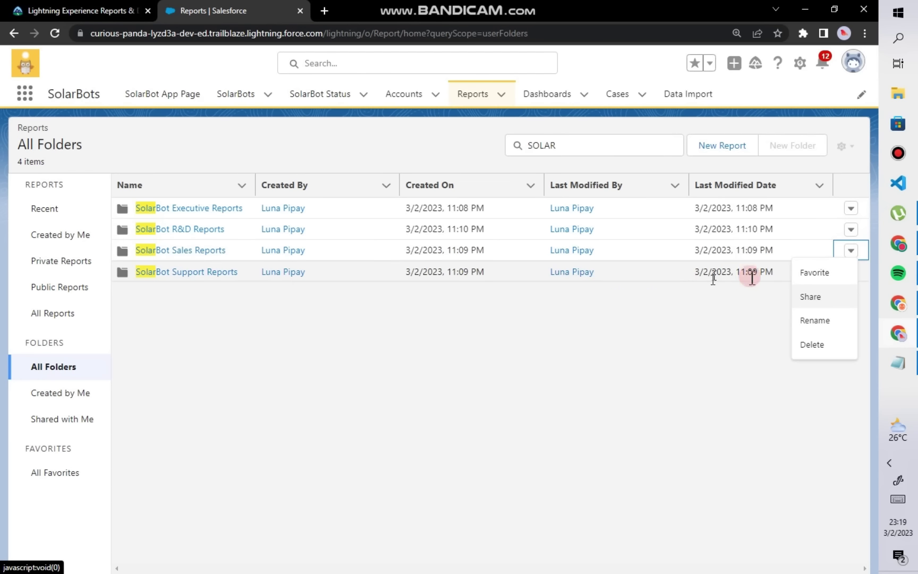
pyautogui.click(818, 296)
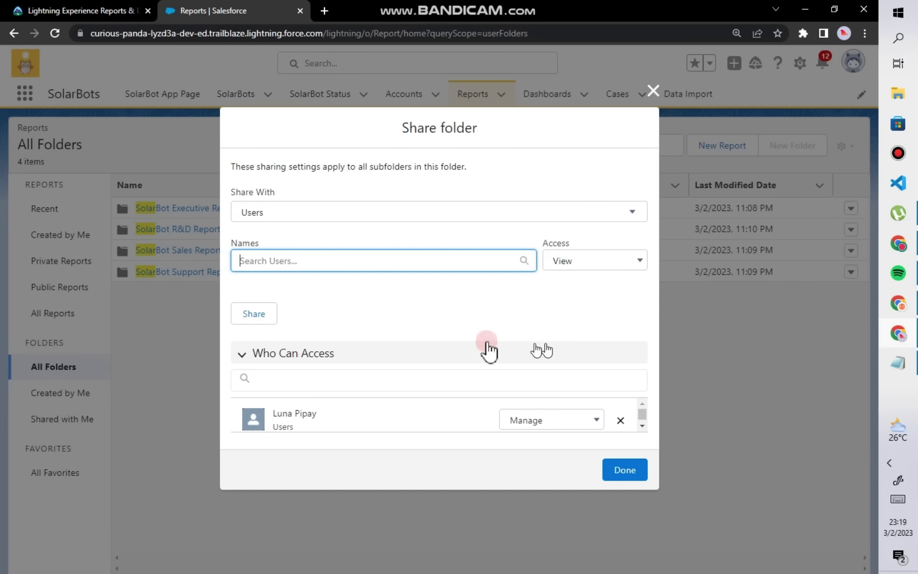
pyautogui.click(305, 215)
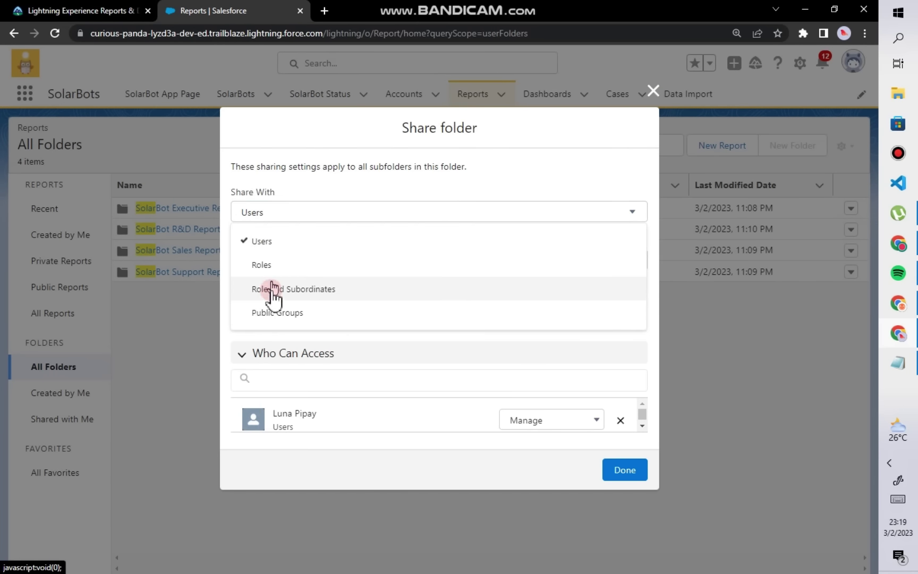
pyautogui.click(276, 314)
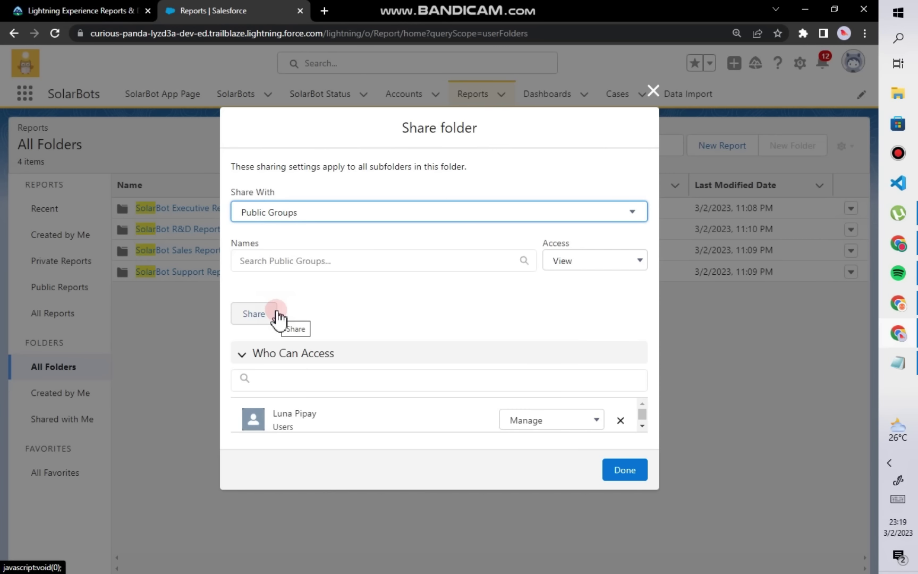
pyautogui.click(288, 260)
pyautogui.write('exe')
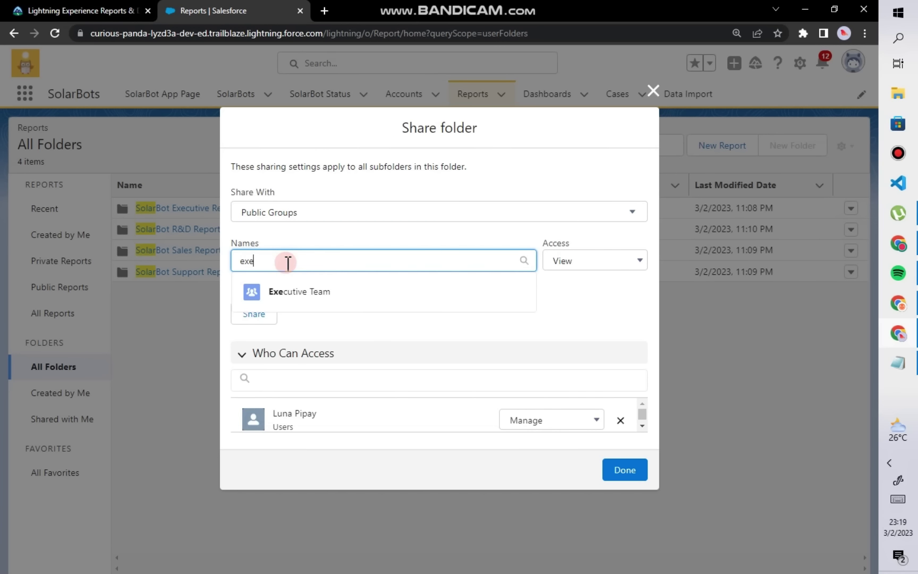
pyautogui.click(319, 297)
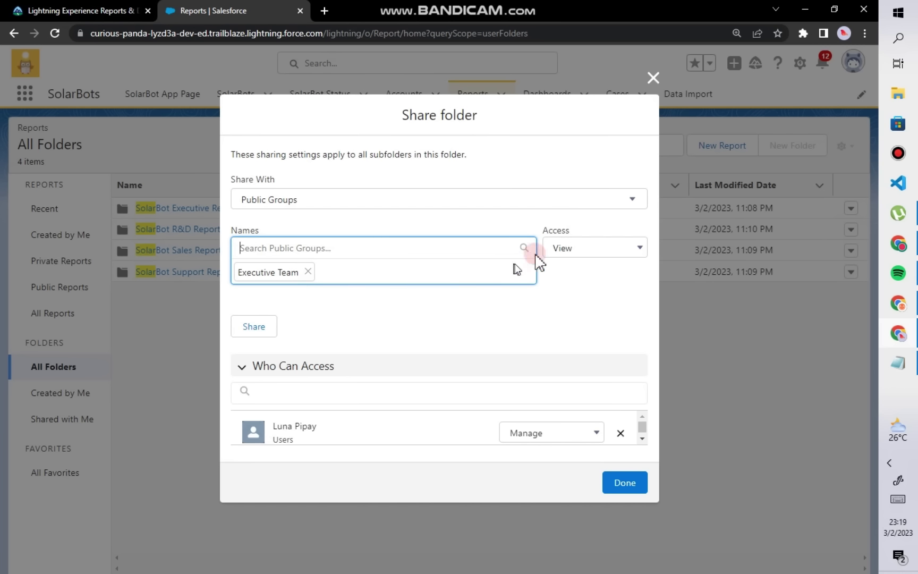
pyautogui.click(557, 256)
pyautogui.click(557, 279)
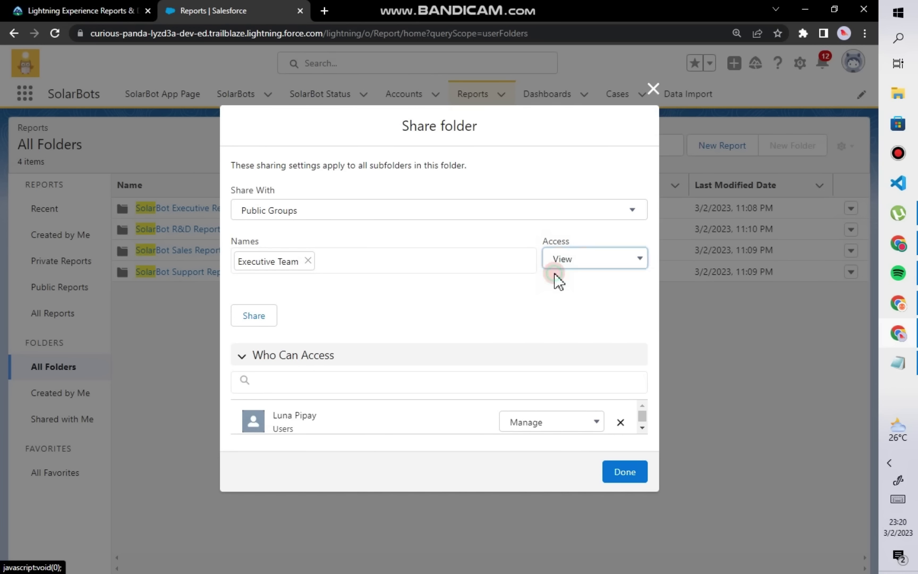
pyautogui.click(266, 319)
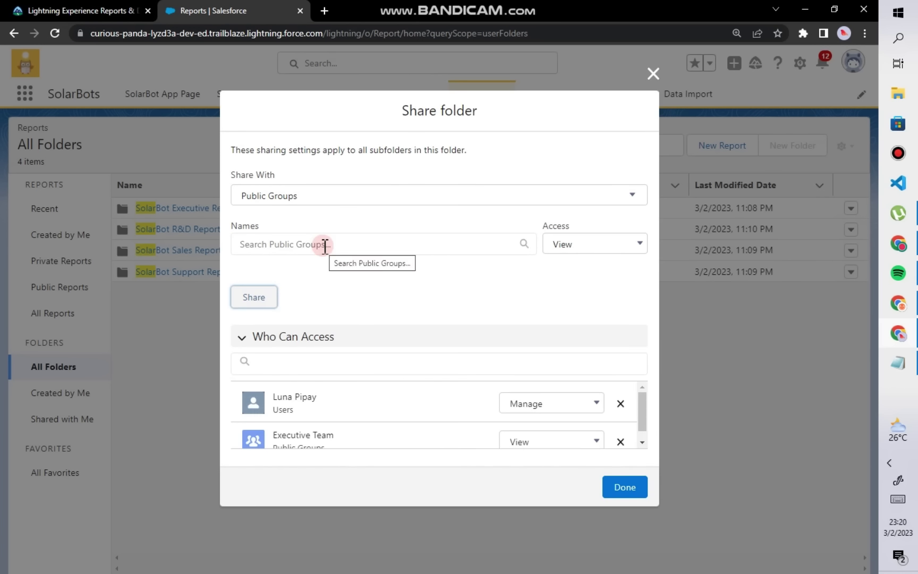
# Step: Share the SolarBot Sales Reports folder with the Report and Dashboard Administrators public group with Manage access
pyautogui.click(325, 245)
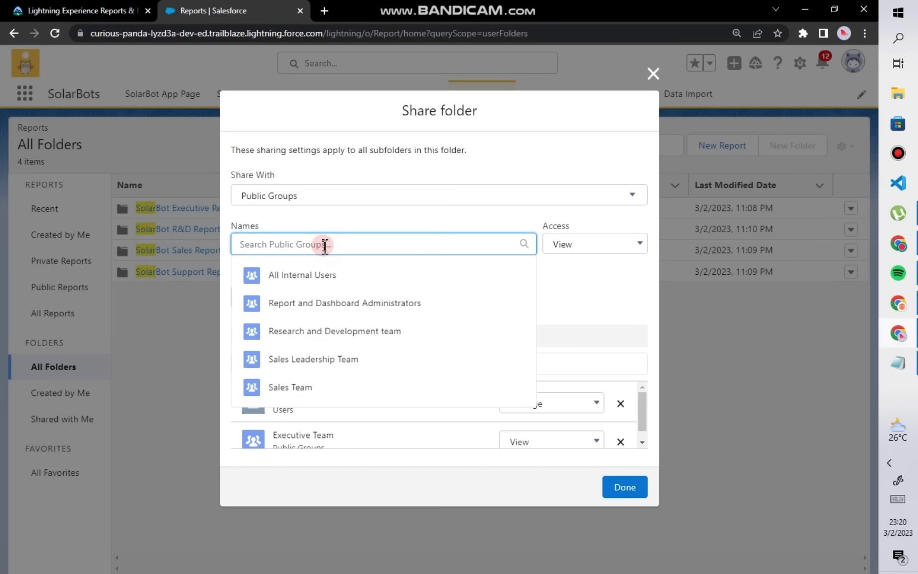
pyautogui.write('re')
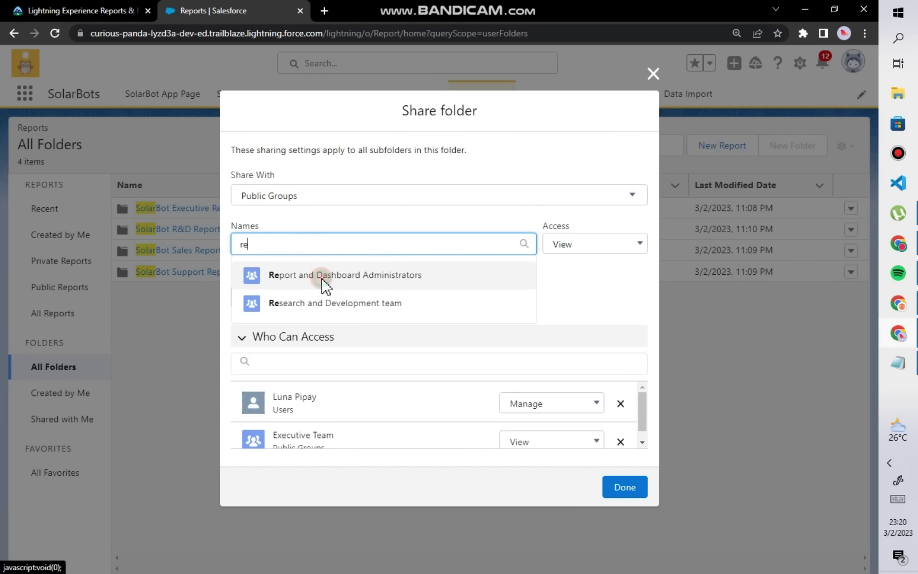
pyautogui.click(323, 276)
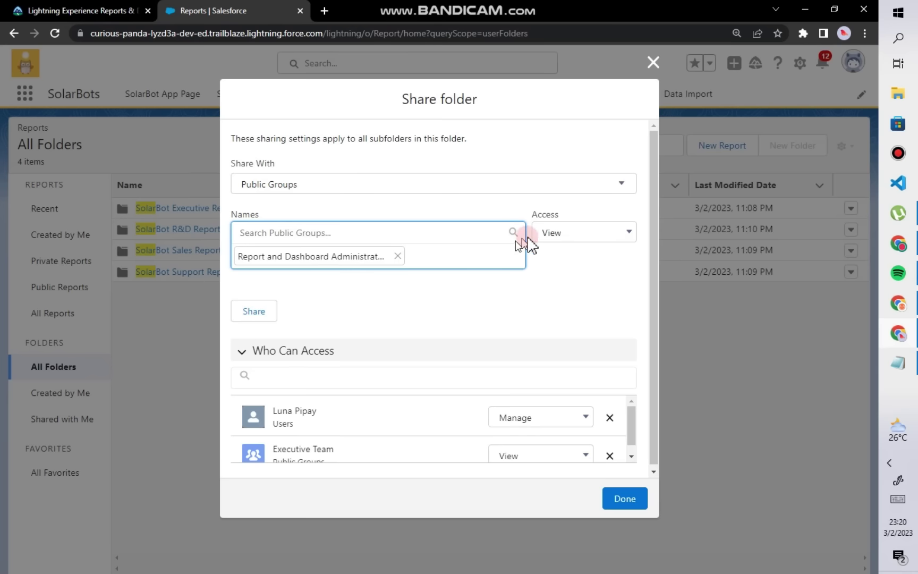
pyautogui.click(555, 233)
pyautogui.click(555, 310)
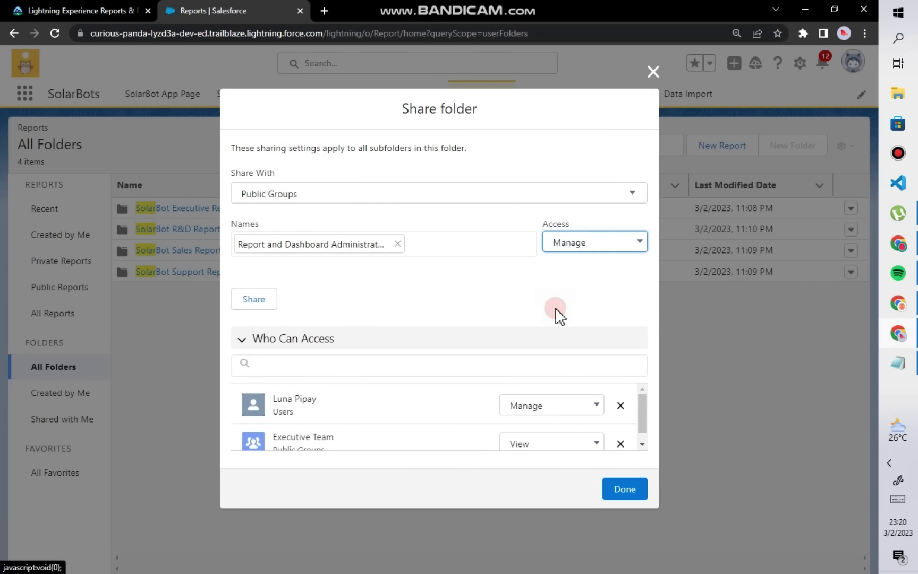
pyautogui.click(254, 303)
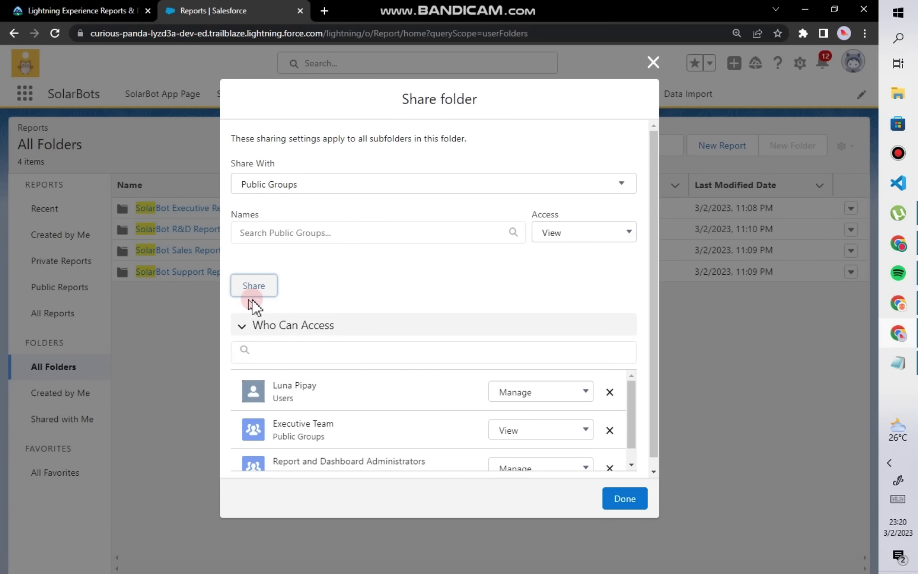
# Step: Share the SolarBot Sales Reports folder with the Sales Leadership Team public group with Manage access
pyautogui.click(300, 231)
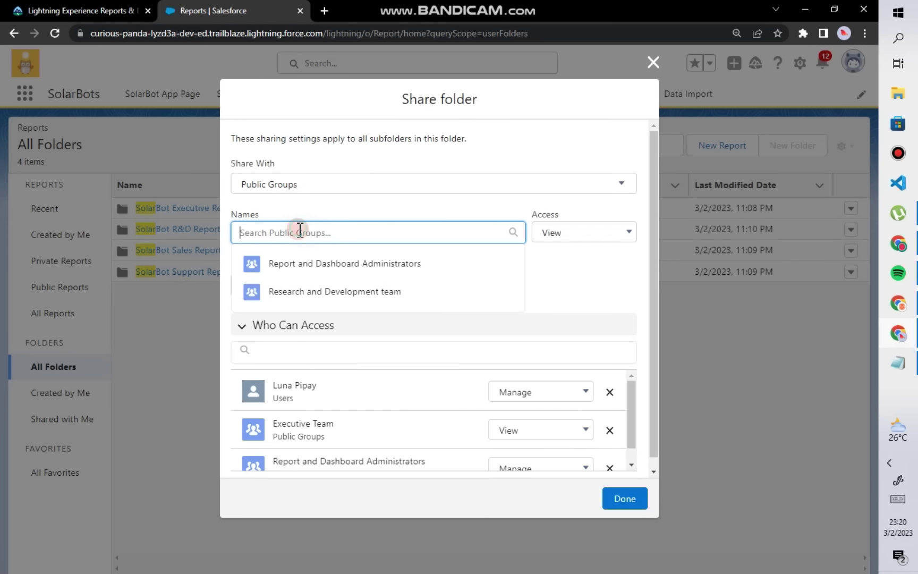
pyautogui.write('sa')
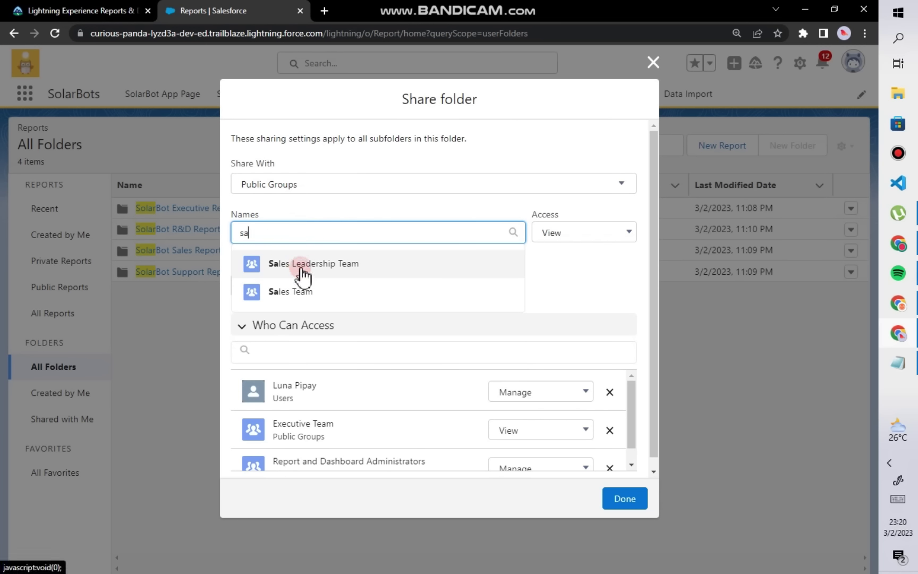
pyautogui.click(304, 268)
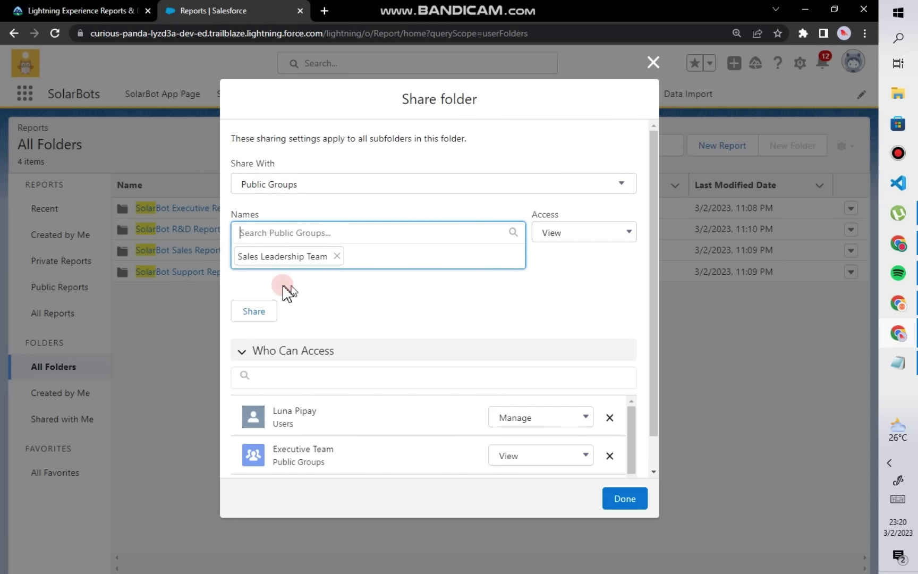
pyautogui.click(541, 234)
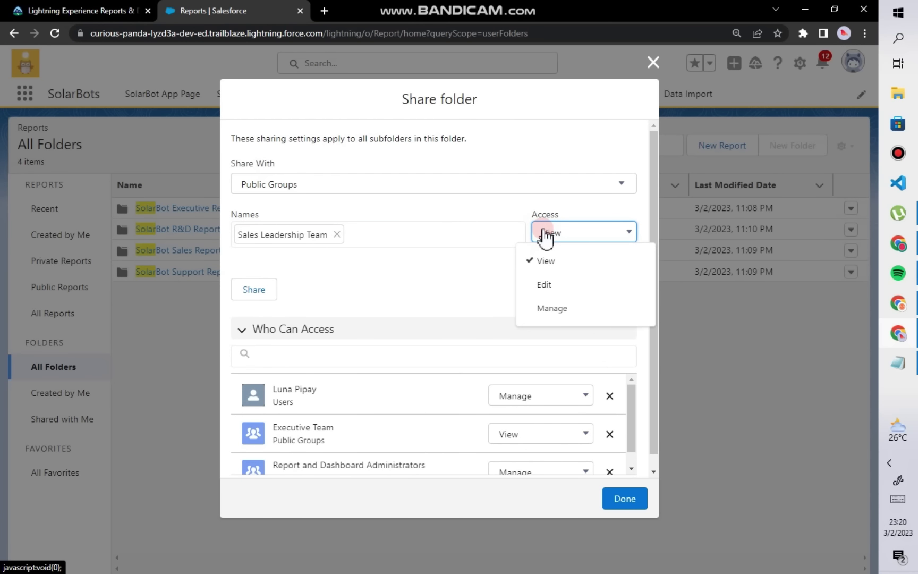
pyautogui.click(551, 308)
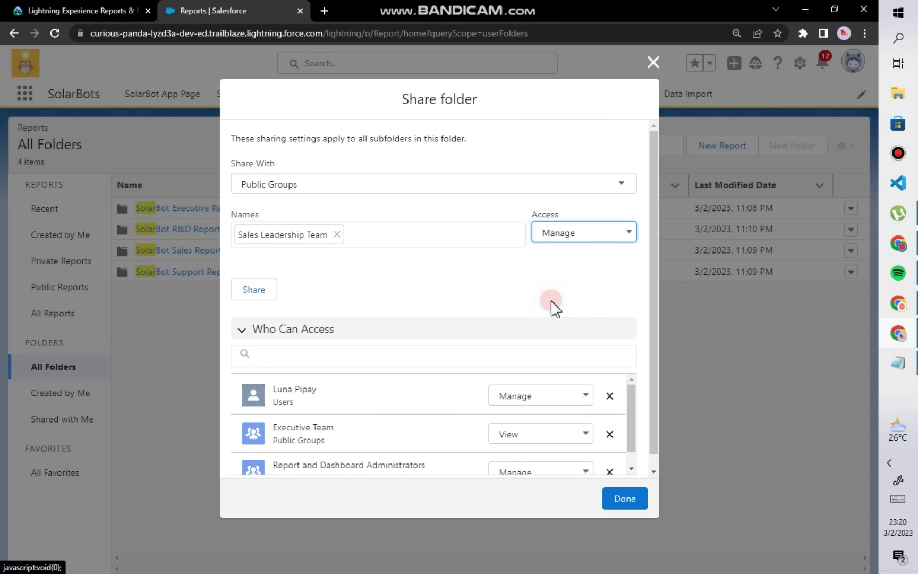
pyautogui.click(255, 291)
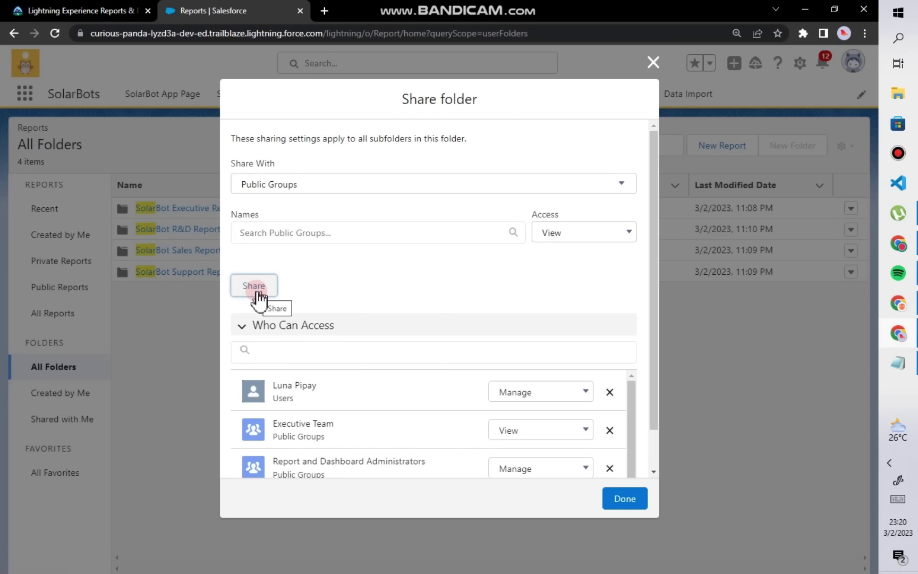
# Step: Share the SolarBot Sales Reports folder with the Sales Team public group with View access, check the access list and finish sharing
pyautogui.click(293, 232)
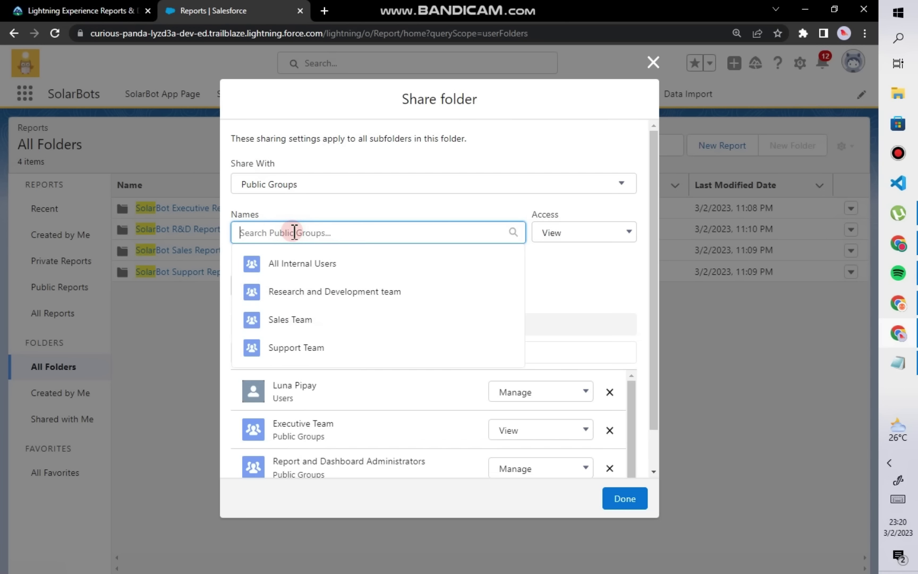
pyautogui.write('sa')
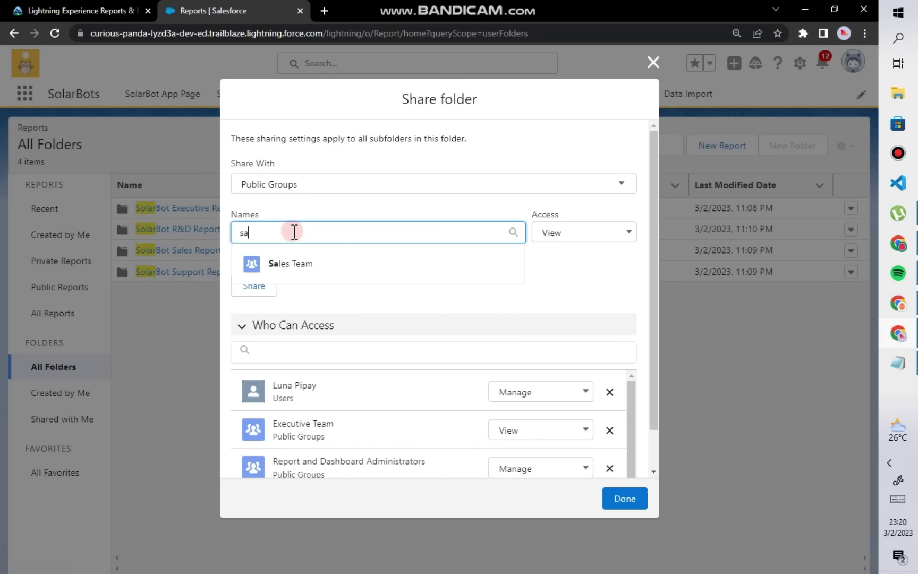
pyautogui.click(305, 263)
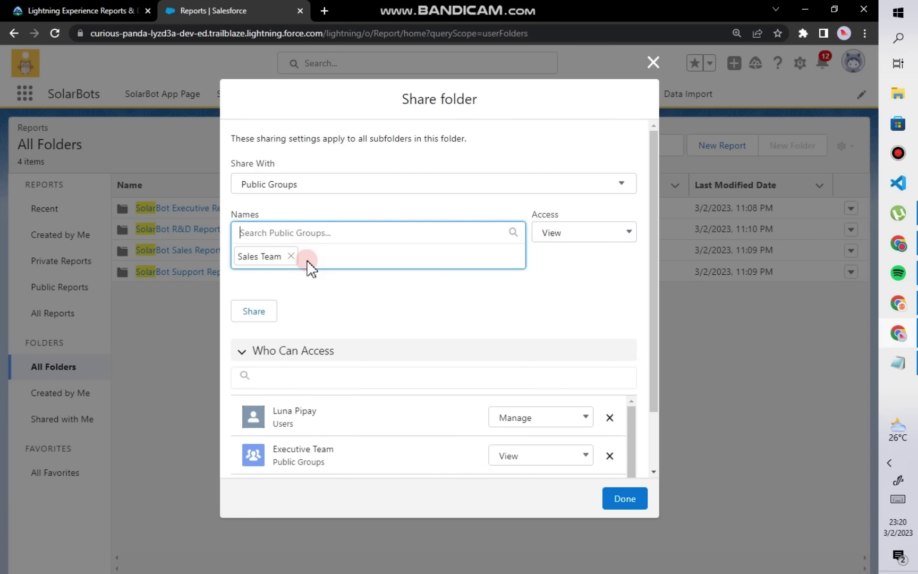
pyautogui.click(541, 233)
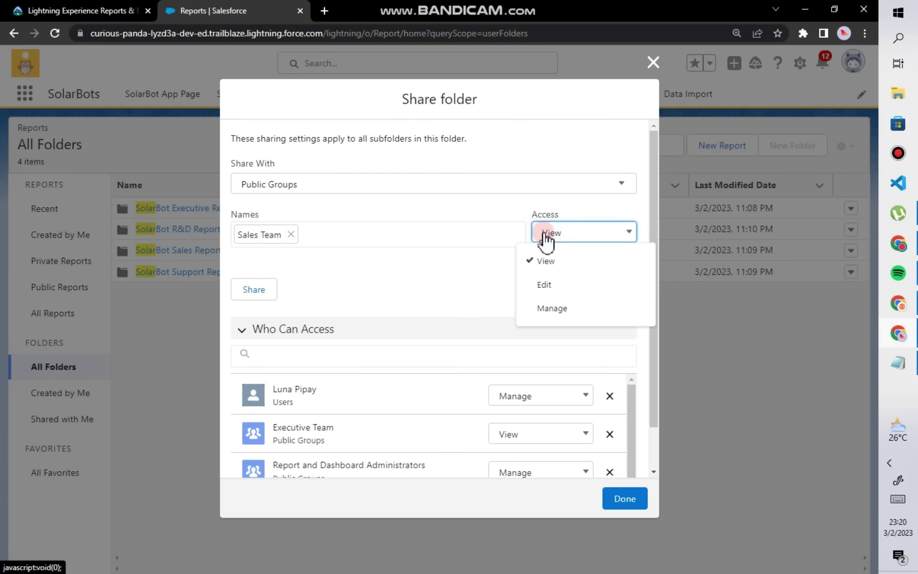
pyautogui.click(547, 259)
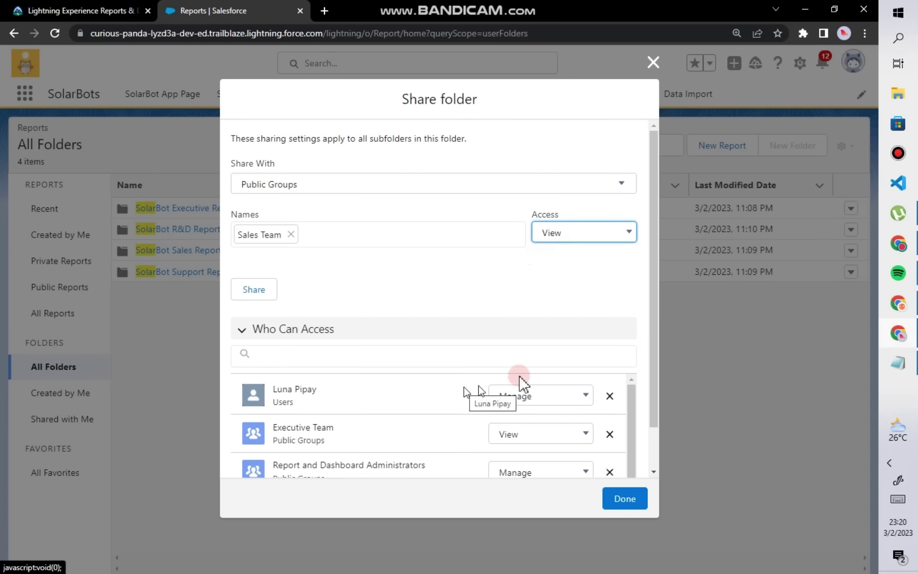
pyautogui.click(255, 290)
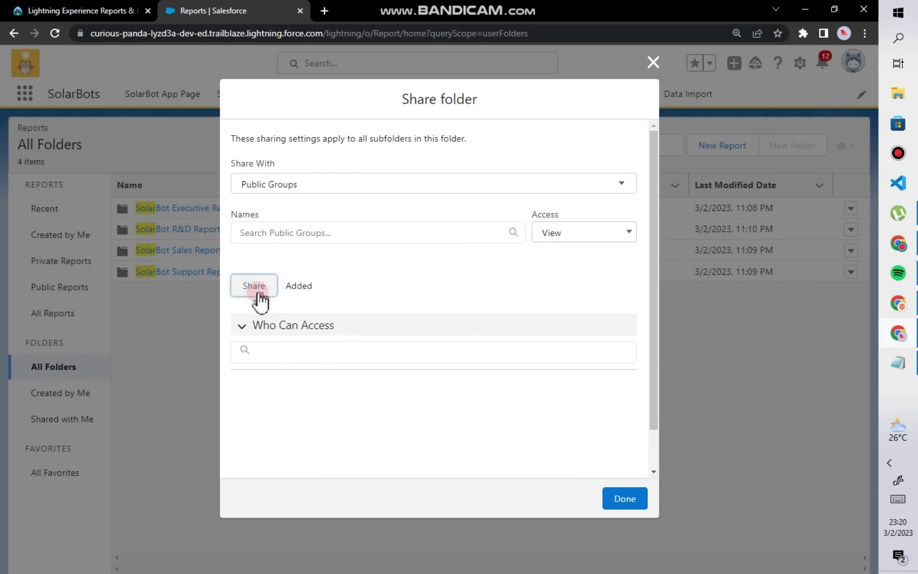
pyautogui.scroll(-2, 371, 372)
pyautogui.scroll(-1, 350, 361)
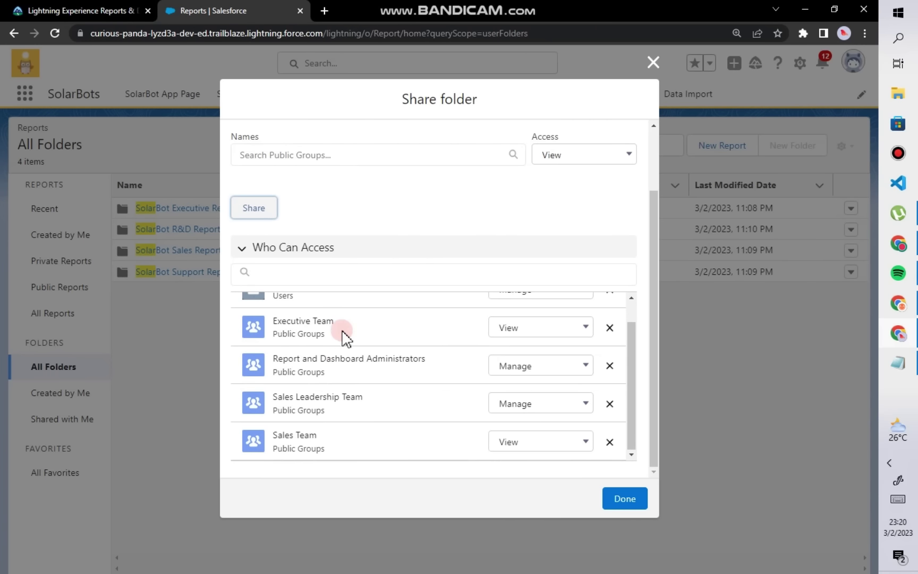
pyautogui.moveTo(634, 408); pyautogui.dragTo(636, 430)
pyautogui.click(624, 502)
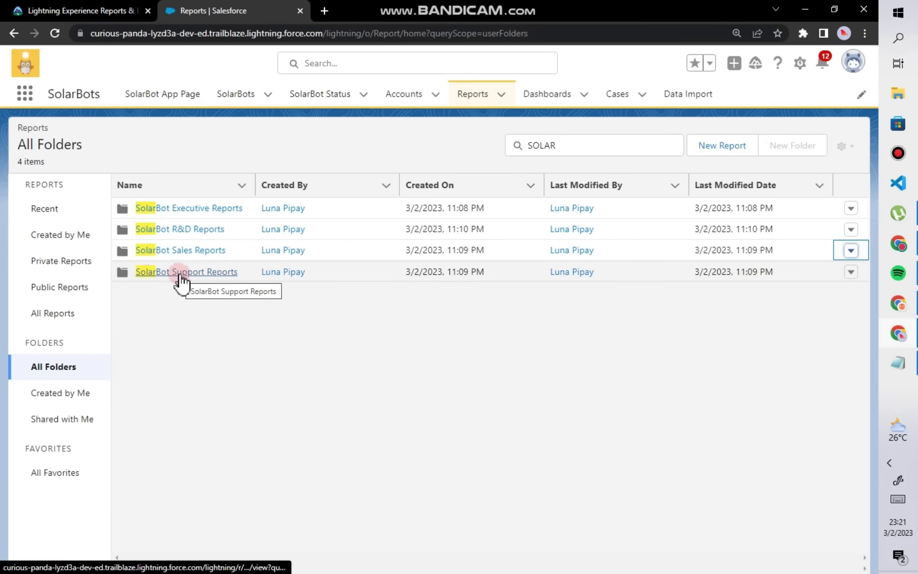
# Step: Share the SolarBot Support Reports folder with the Executive Team public group with View access
pyautogui.click(852, 273)
pyautogui.click(814, 320)
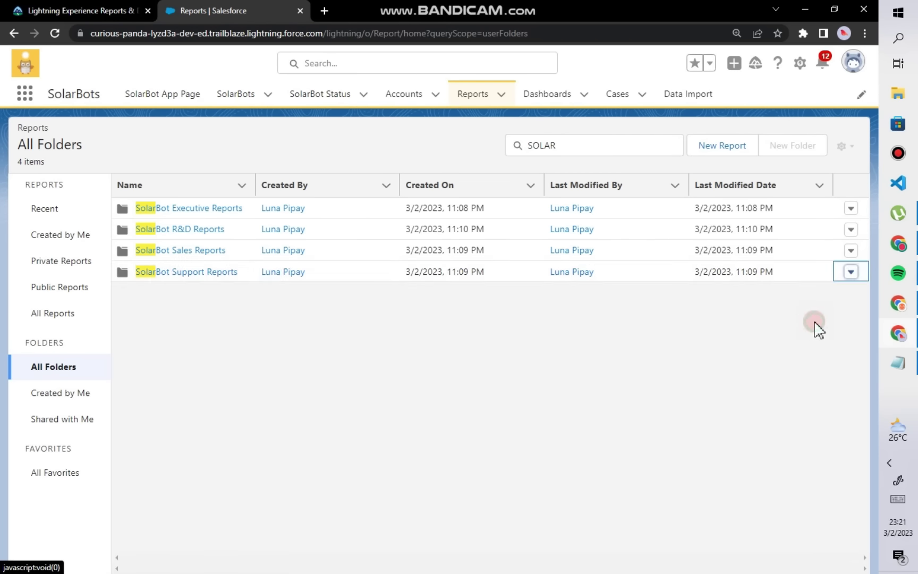
pyautogui.click(409, 218)
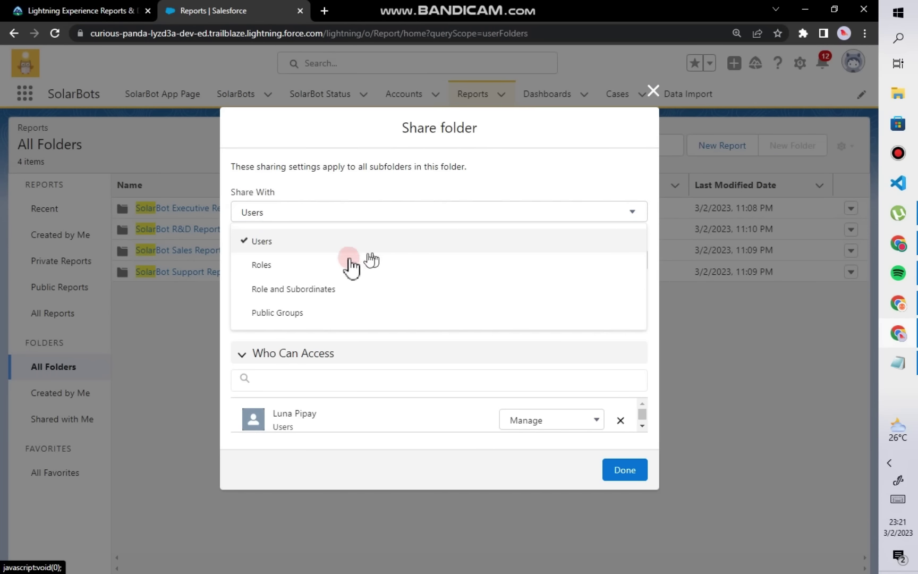
pyautogui.click(298, 314)
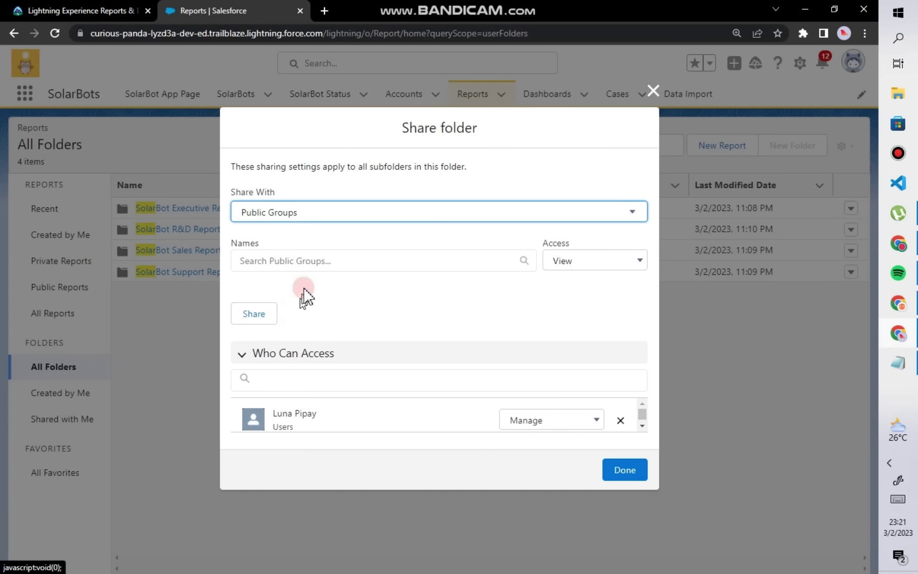
pyautogui.click(313, 261)
pyautogui.write('exec')
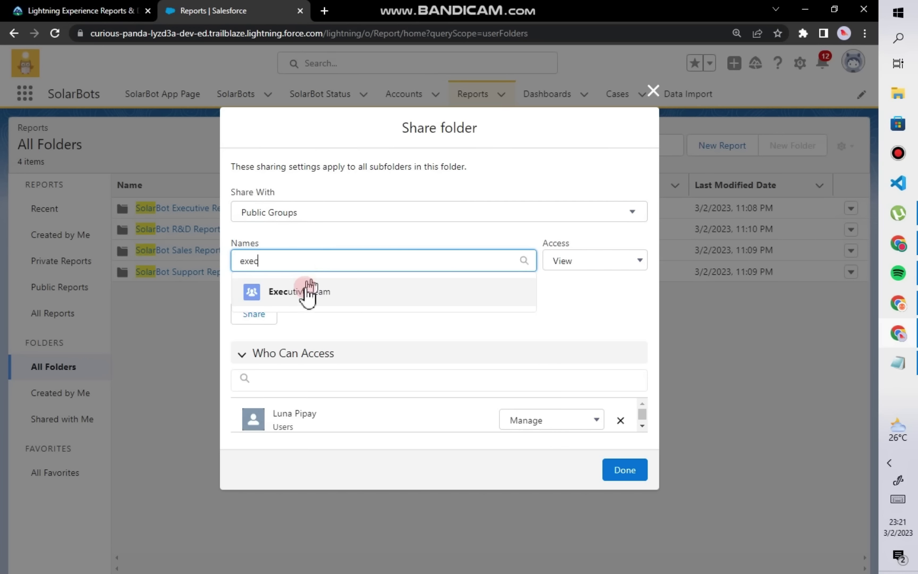
pyautogui.click(304, 292)
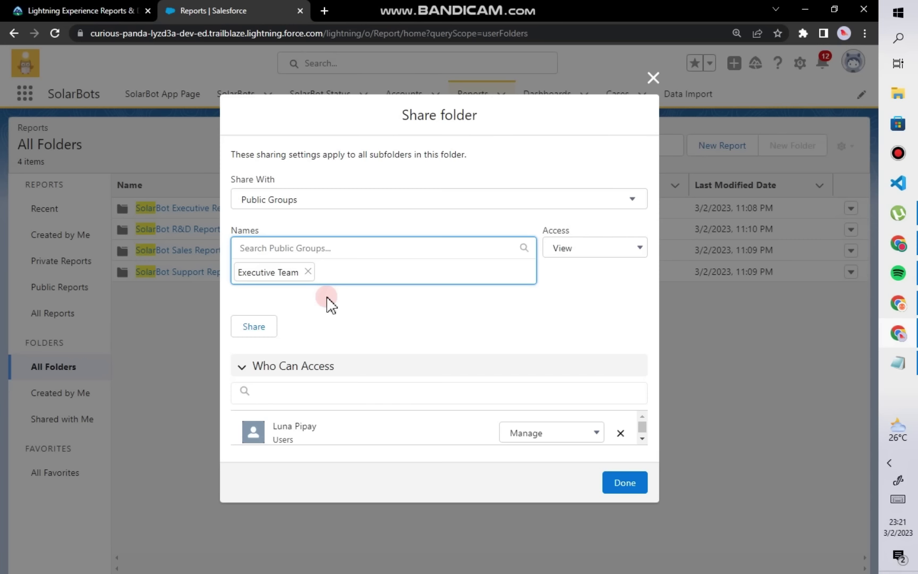
pyautogui.click(562, 248)
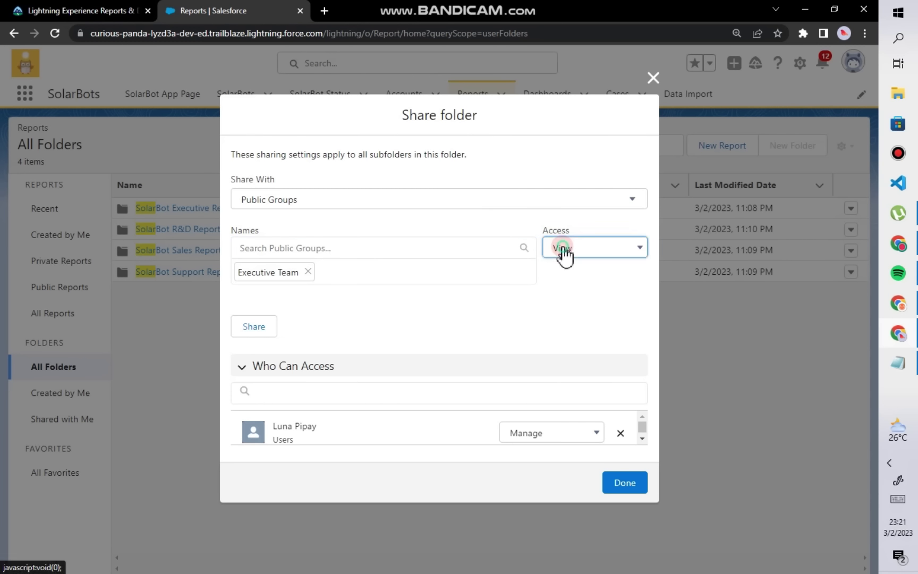
pyautogui.click(558, 278)
pyautogui.click(254, 315)
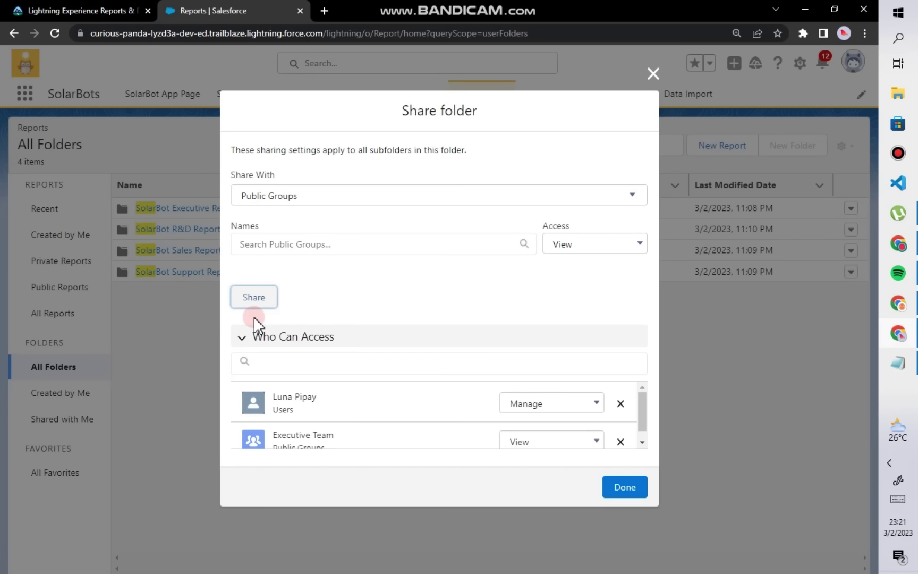
# Step: Share the SolarBot Support Reports folder with the Report and Dashboard Administrators public group with Manage access
pyautogui.click(277, 244)
pyautogui.click(540, 298)
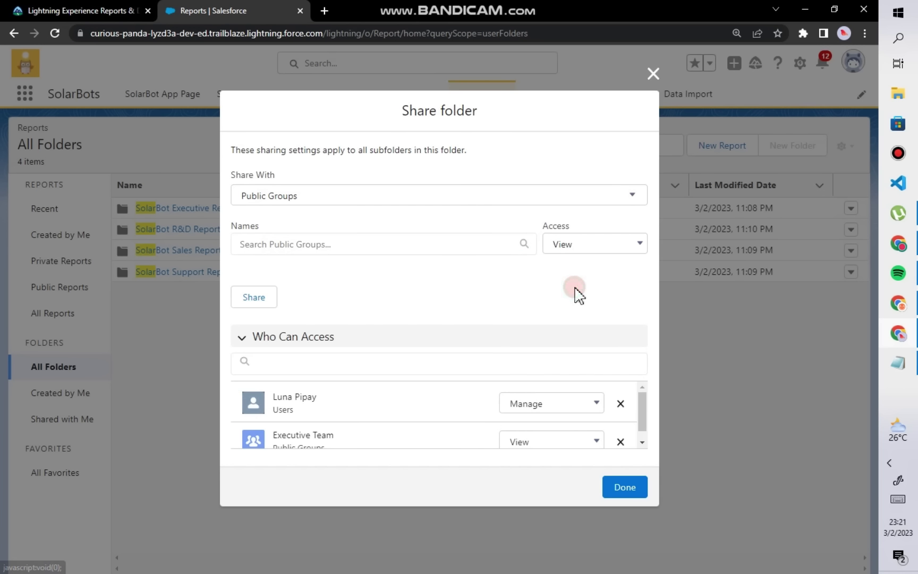
pyautogui.click(328, 240)
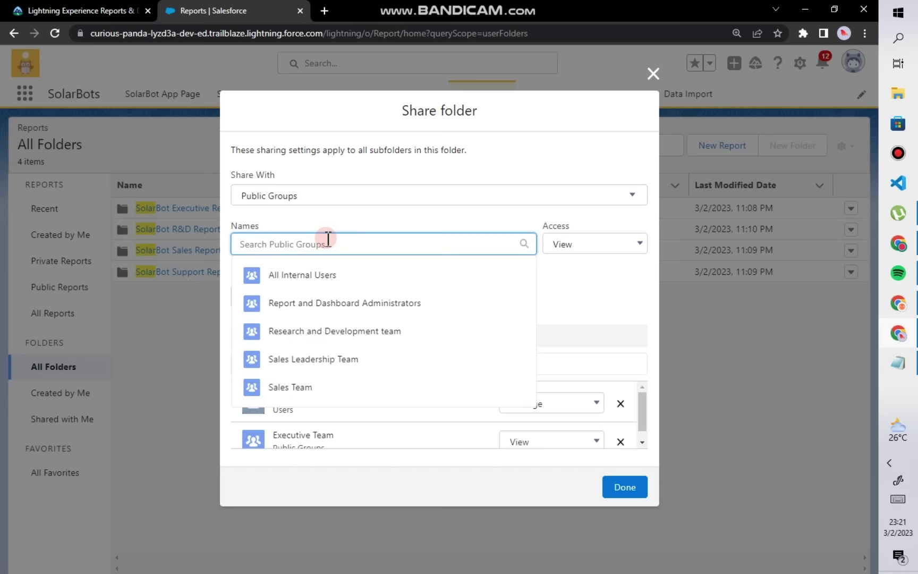
pyautogui.click(353, 303)
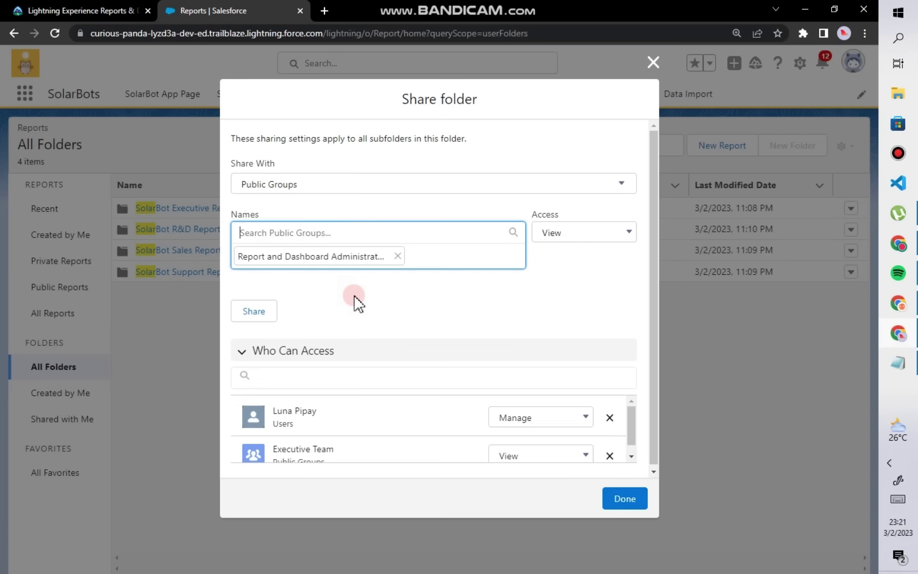
pyautogui.click(550, 234)
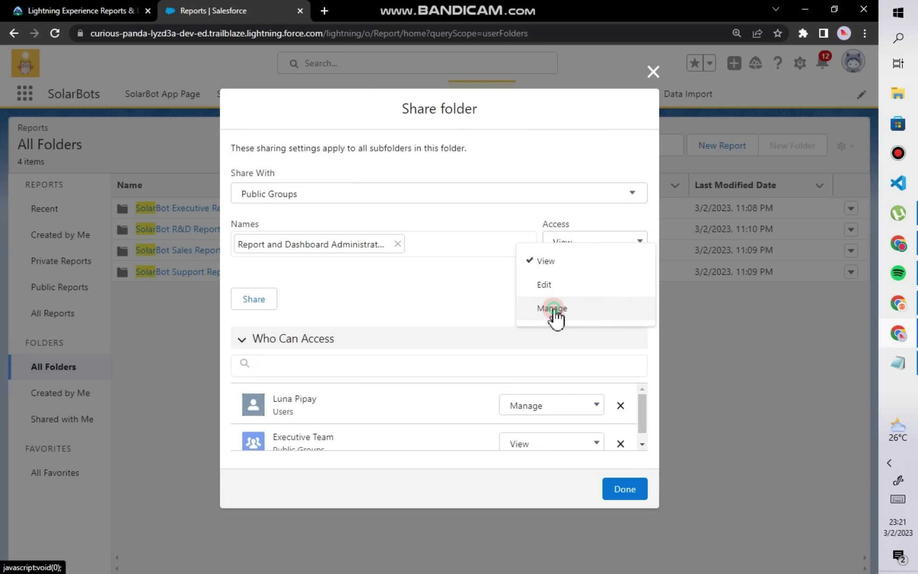
pyautogui.click(553, 309)
pyautogui.click(258, 301)
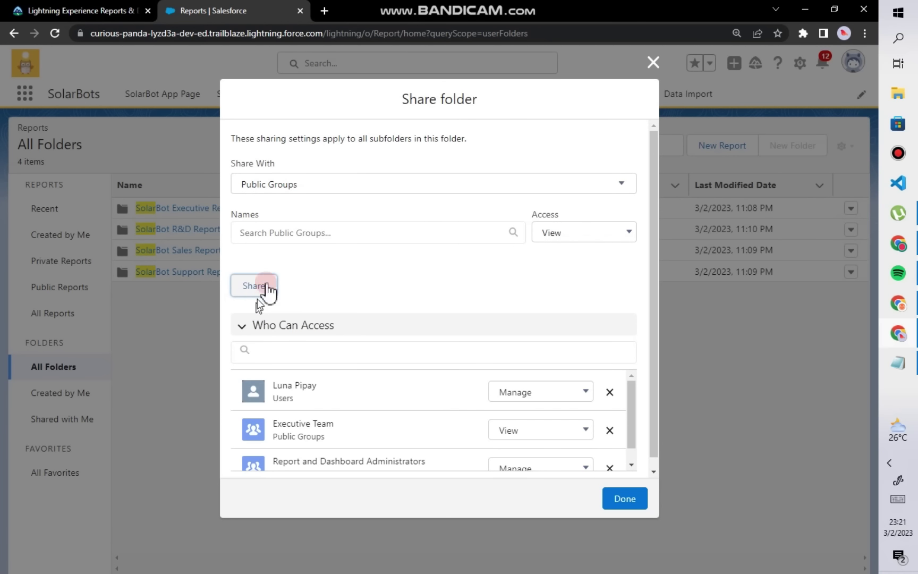
# Step: Share the SolarBot Support Reports folder with the Research and Development team public group with View access
pyautogui.click(302, 232)
pyautogui.write('r')
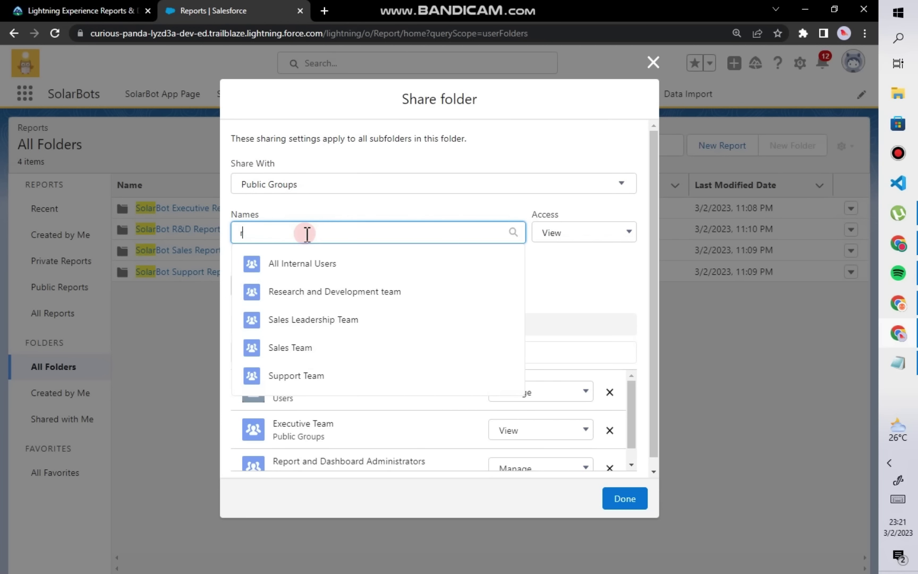
pyautogui.write('e')
pyautogui.click(305, 264)
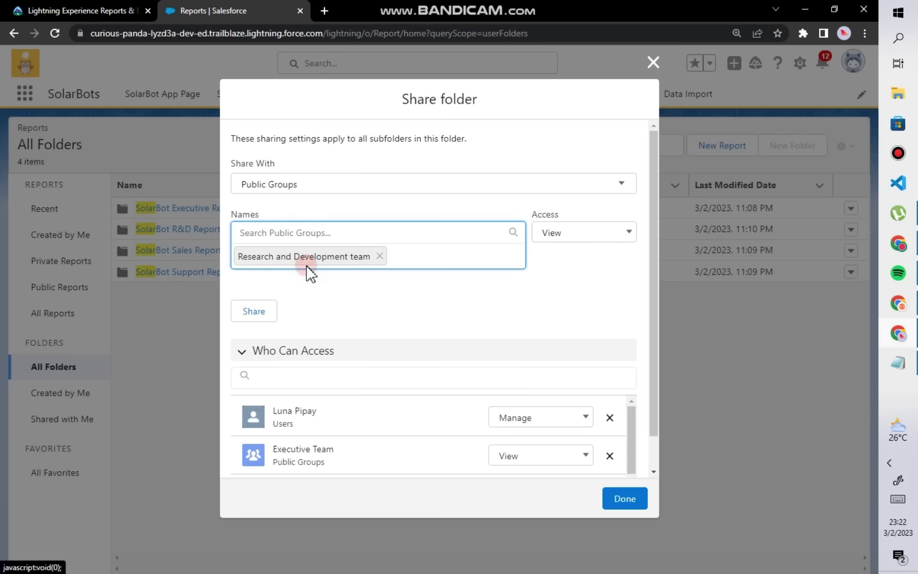
pyautogui.click(551, 239)
pyautogui.click(492, 258)
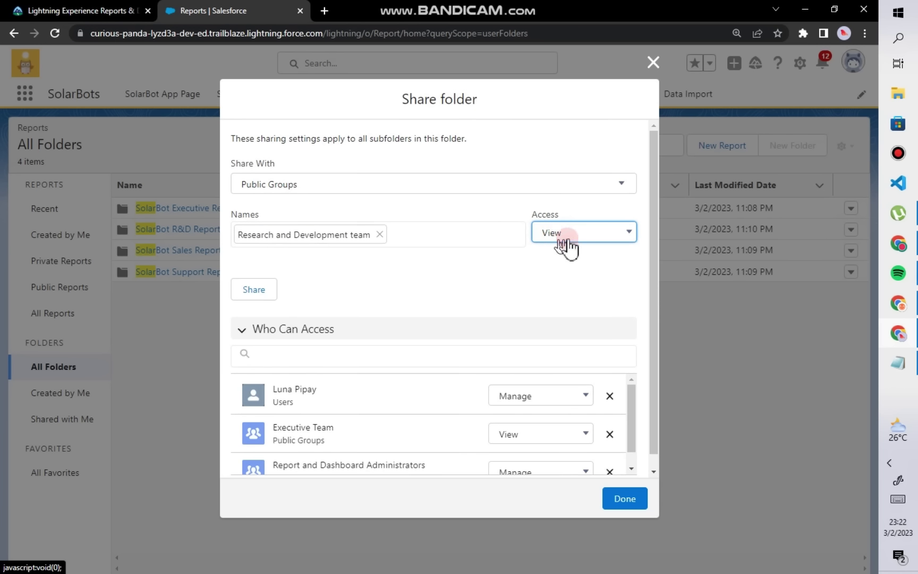
pyautogui.click(255, 295)
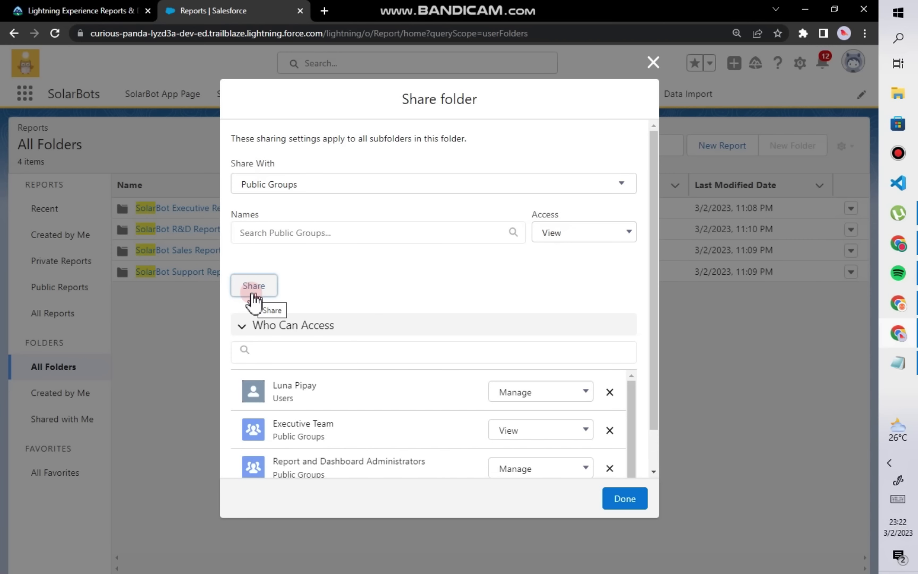
# Step: Share the SolarBot Support Reports folder with the Sales Leadership Team public group with View access
pyautogui.click(300, 234)
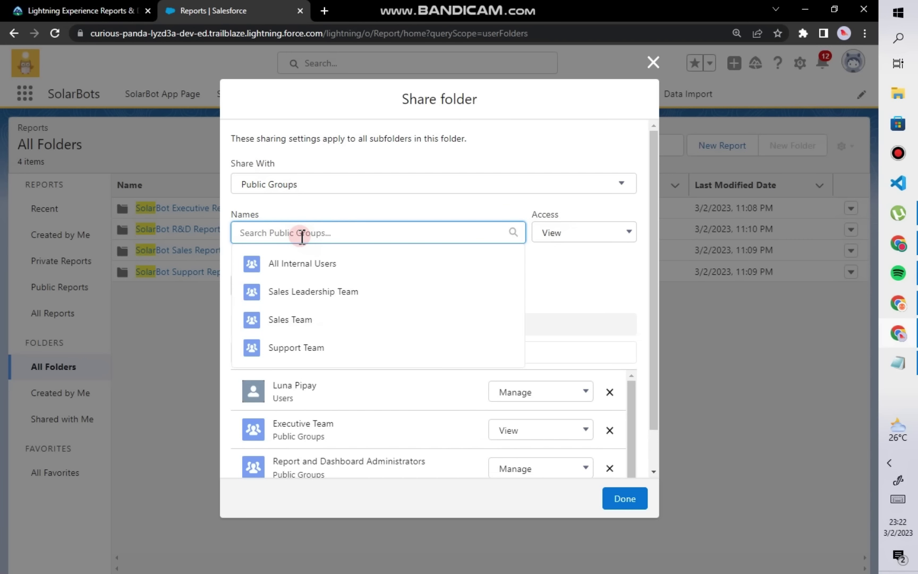
pyautogui.write('sa')
pyautogui.click(303, 262)
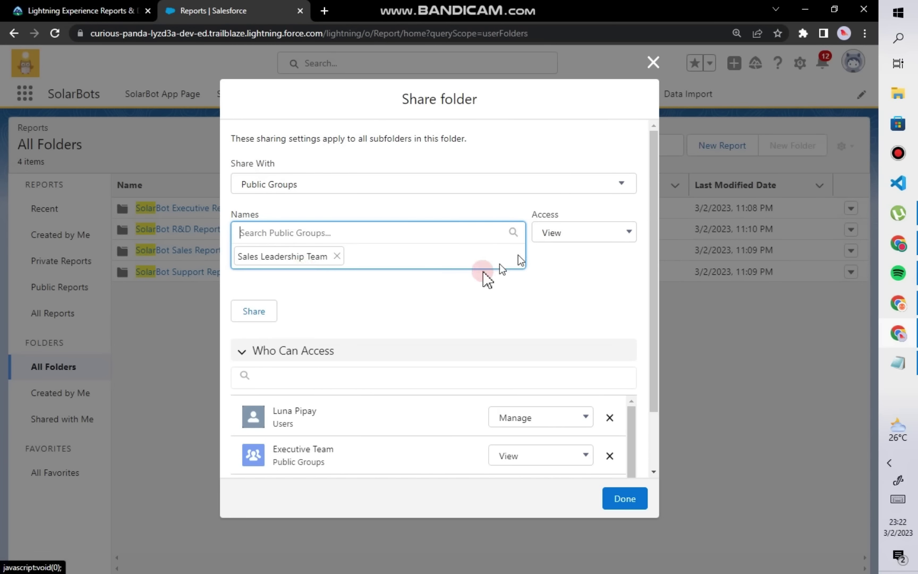
pyautogui.click(254, 311)
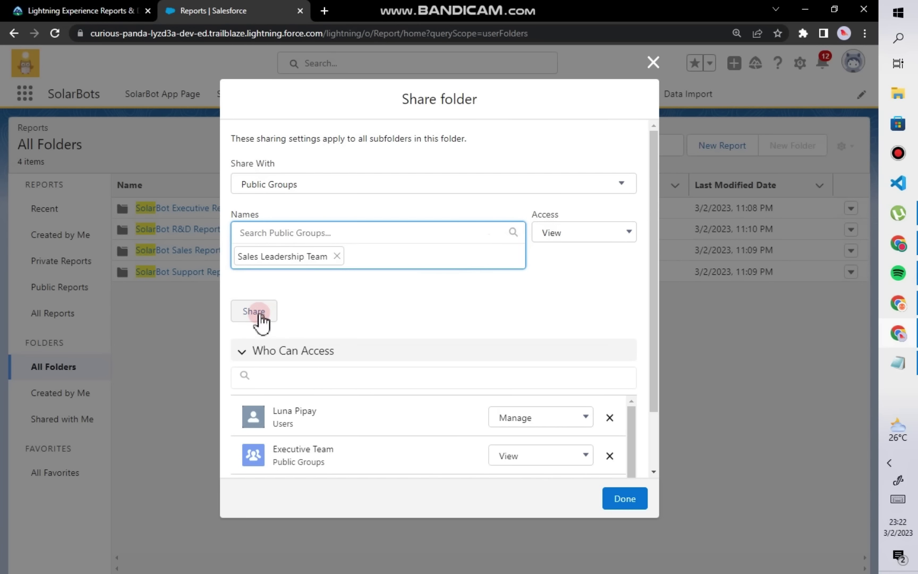
# Step: Share the SolarBot Support Reports folder with the Support Team public group with Edit access
pyautogui.click(297, 234)
pyautogui.write('sa')
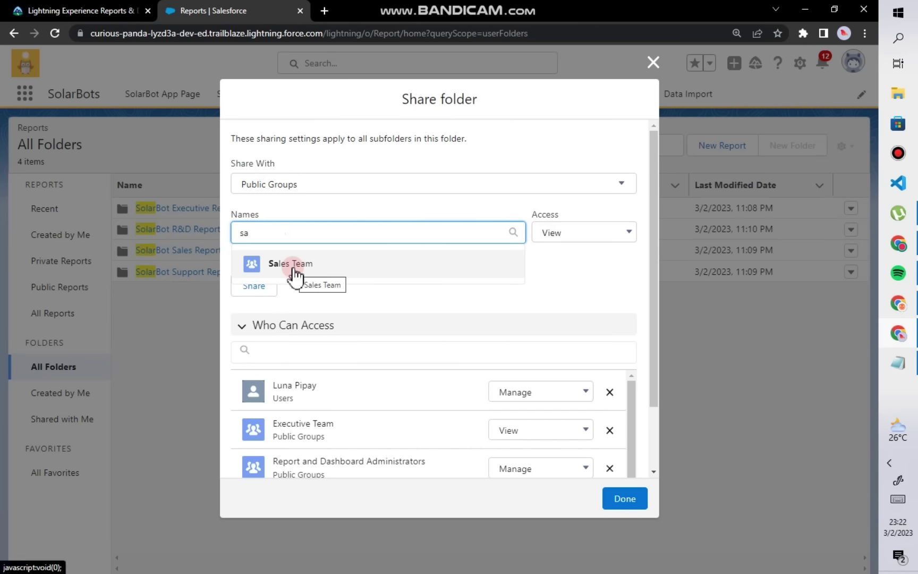
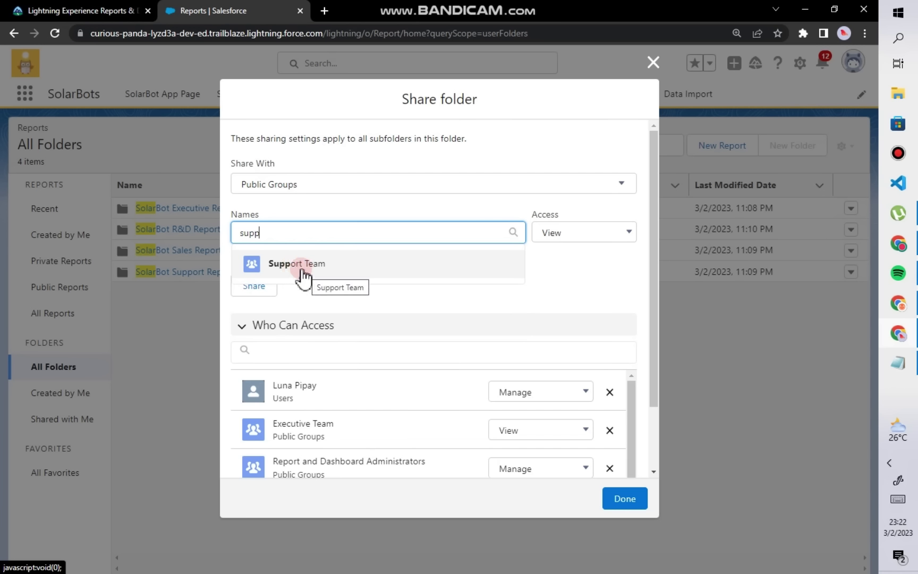
pyautogui.click(295, 266)
pyautogui.click(546, 237)
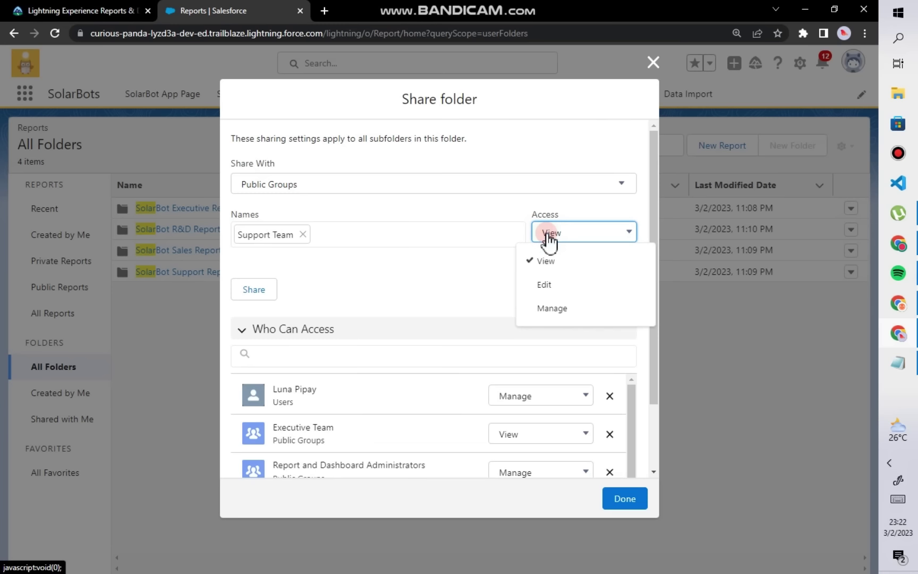
pyautogui.click(550, 285)
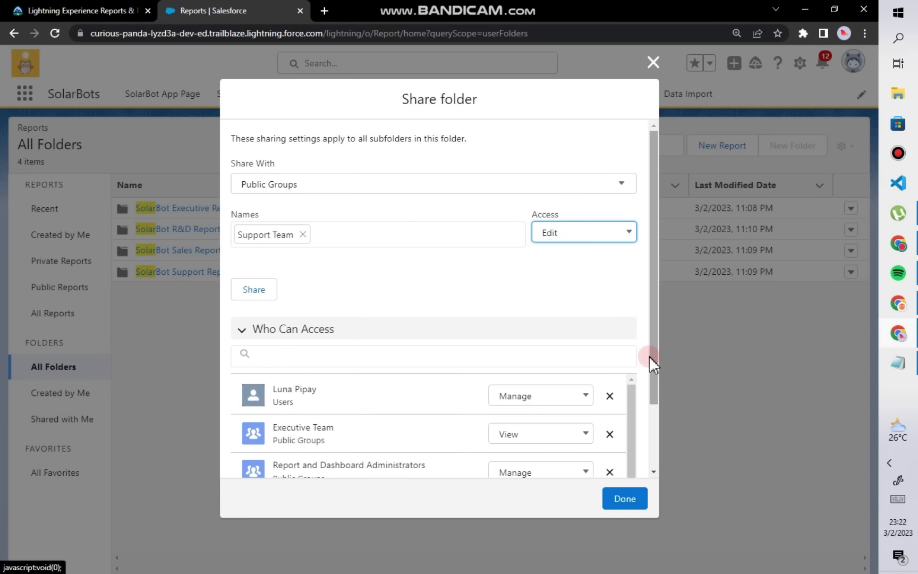
pyautogui.moveTo(652, 357); pyautogui.dragTo(312, 303)
pyautogui.click(251, 260)
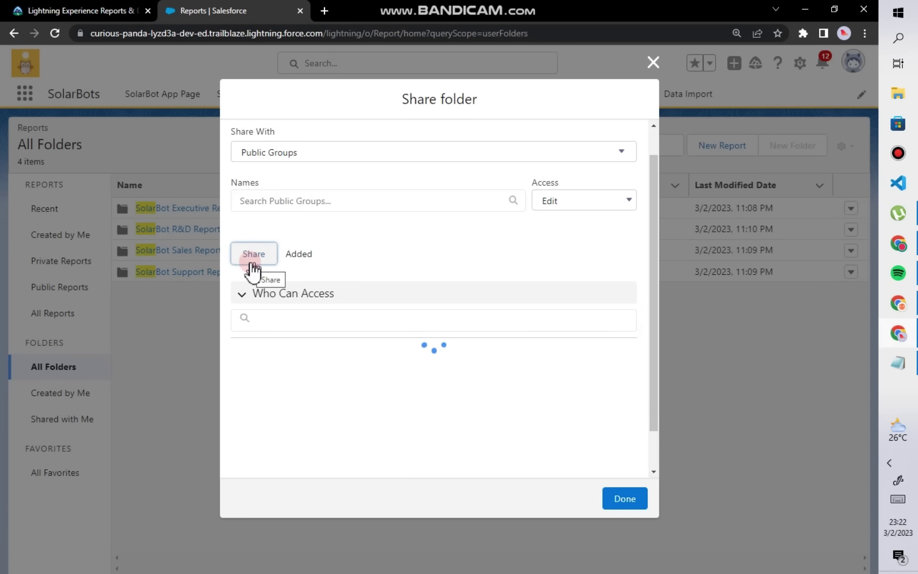
# Step: Review who can access the SolarBot Support Reports folder and close its sharing settings
pyautogui.moveTo(656, 277); pyautogui.dragTo(657, 334)
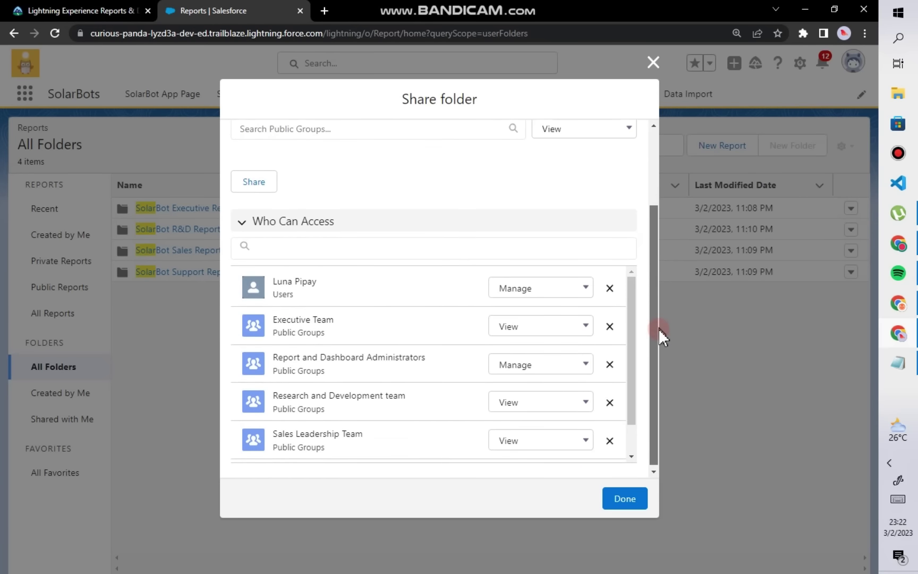
pyautogui.scroll(-1, 627, 377)
pyautogui.moveTo(627, 378); pyautogui.dragTo(625, 395)
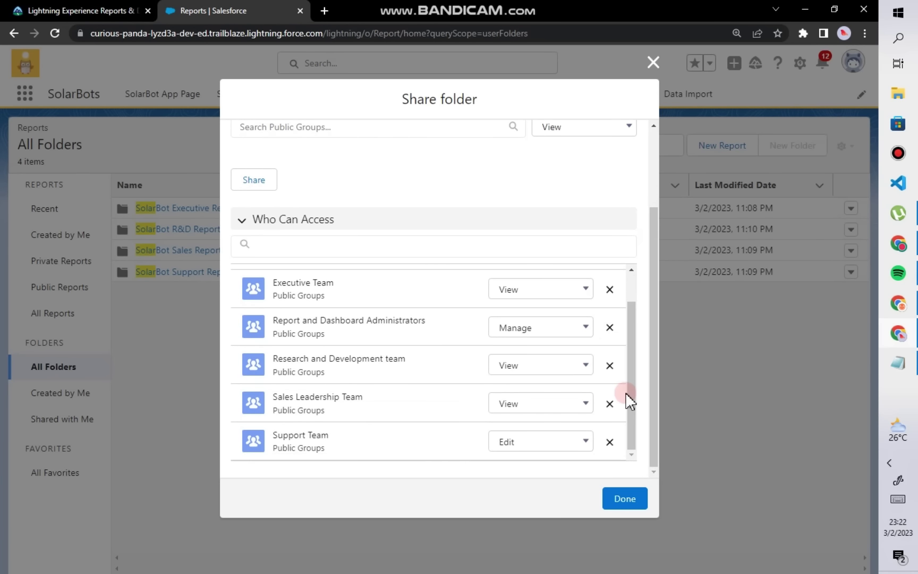
pyautogui.scroll(1, 629, 401)
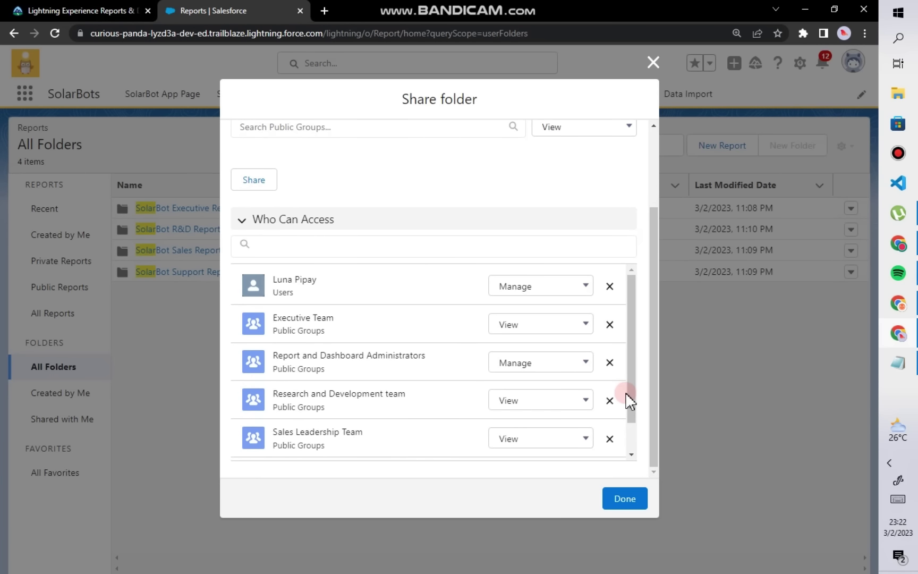
pyautogui.scroll(-1, 630, 401)
pyautogui.click(618, 500)
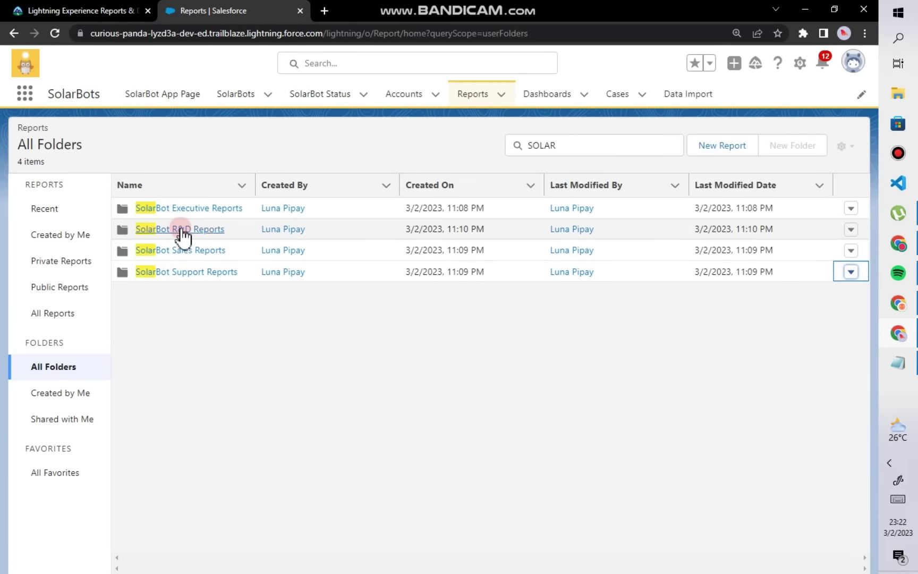
# Step: Share the SolarBot R&D Reports folder with the Executive Team public group with View access
pyautogui.click(852, 230)
pyautogui.click(817, 274)
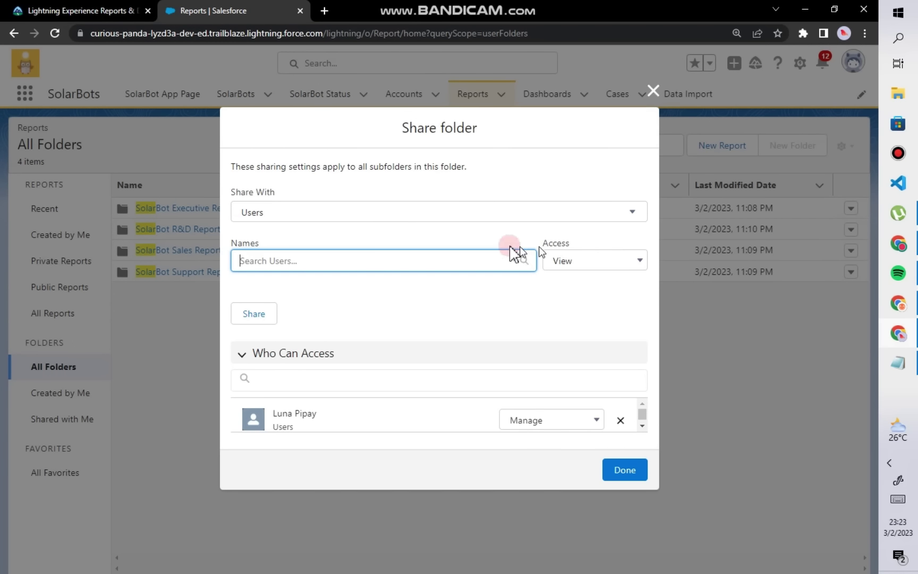
pyautogui.click(328, 259)
pyautogui.write('exe')
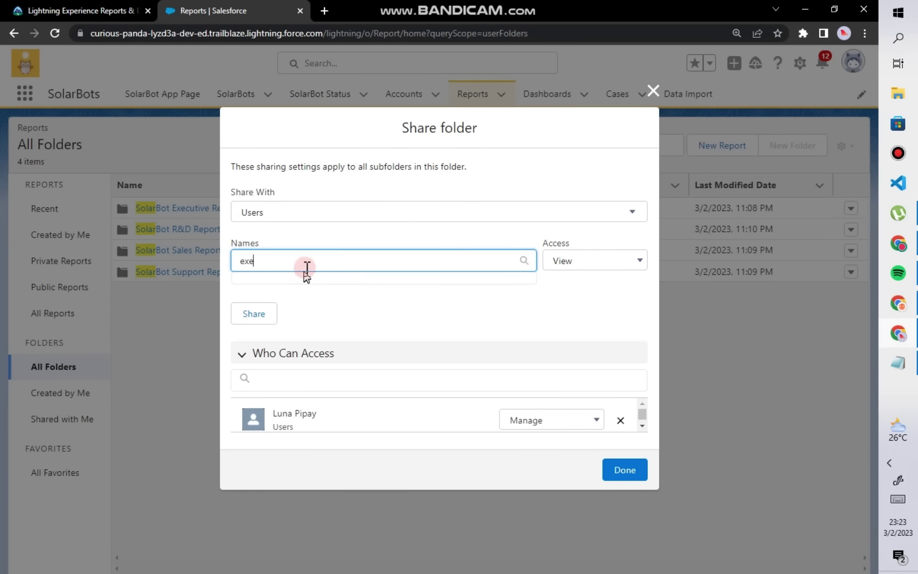
pyautogui.click(303, 215)
pyautogui.click(291, 312)
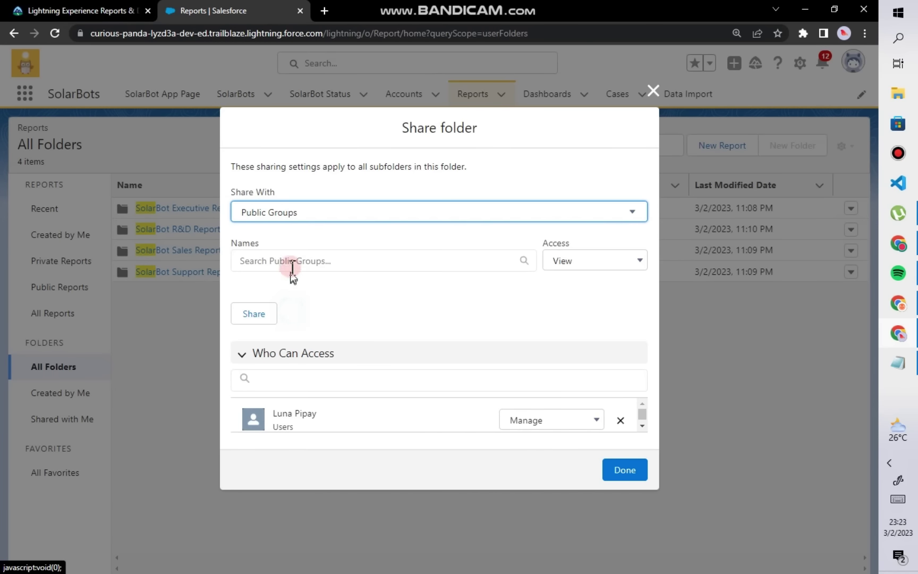
pyautogui.click(291, 262)
pyautogui.write('ex')
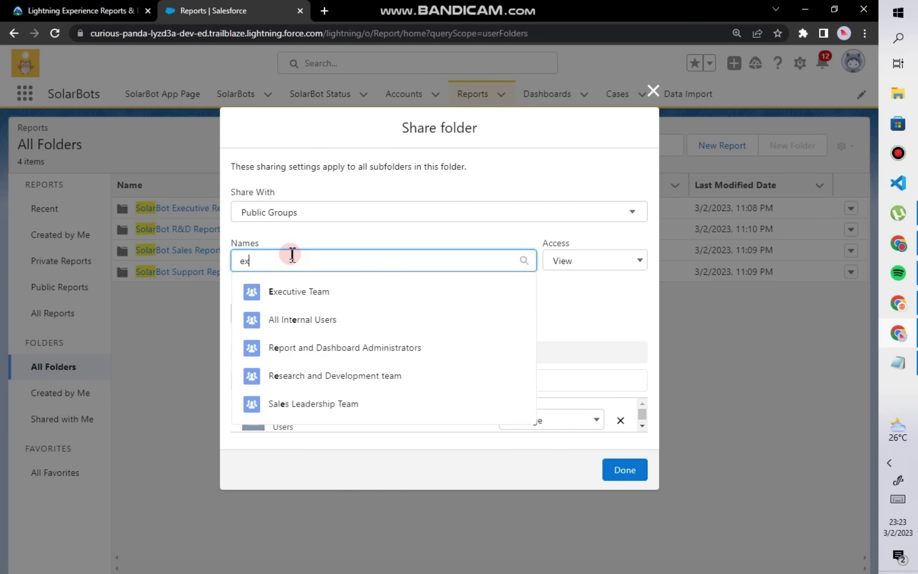
pyautogui.write('e')
pyautogui.click(297, 295)
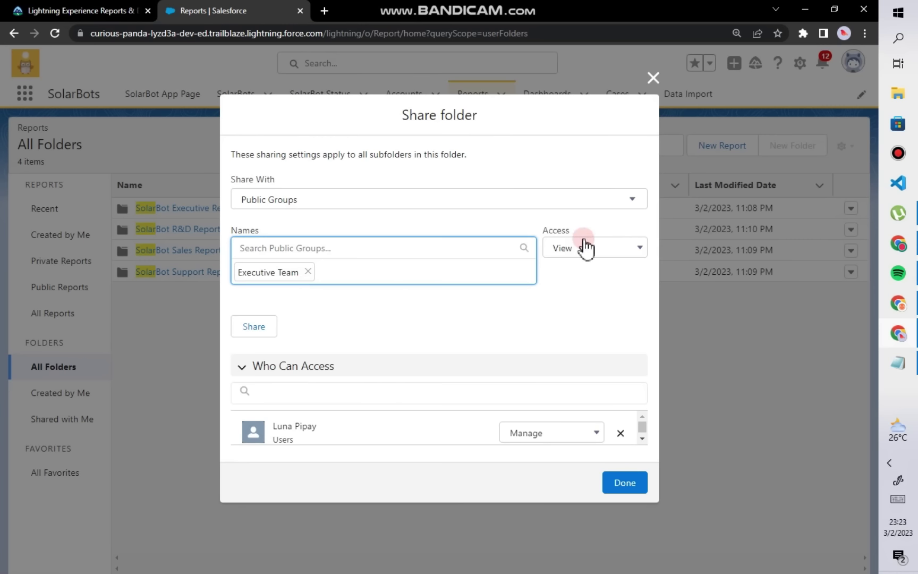
pyautogui.click(254, 328)
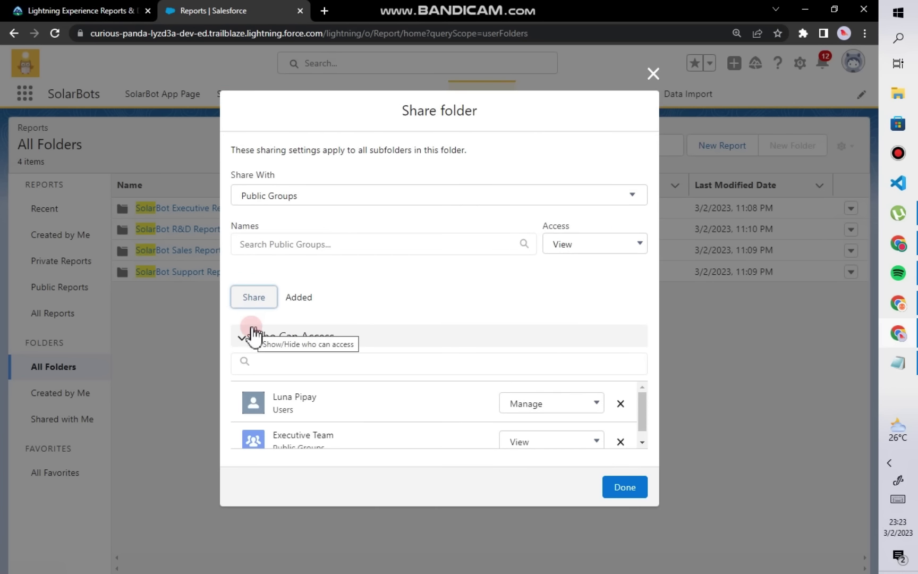
# Step: Share the SolarBot R&D Reports folder with the Report and Dashboard Administrators public group with Manage access
pyautogui.click(294, 244)
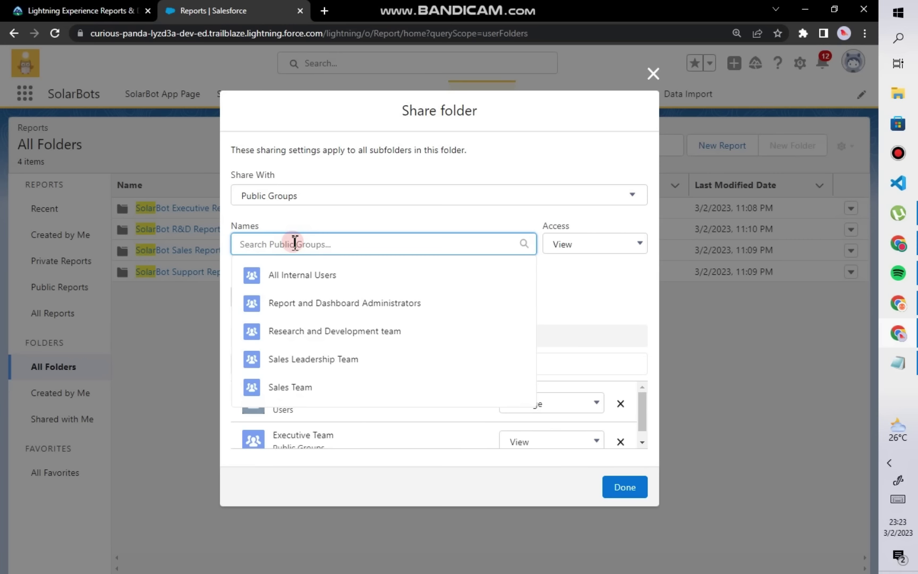
pyautogui.write('re')
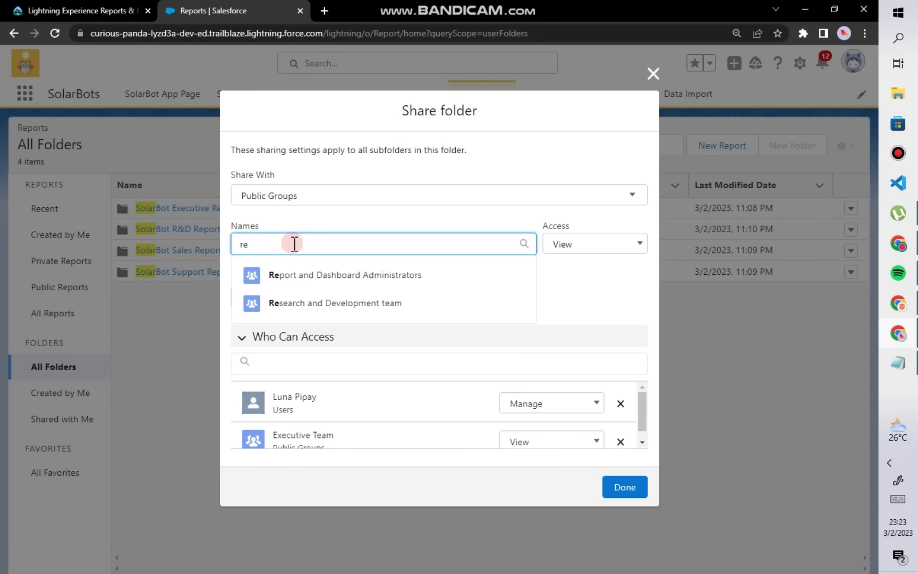
pyautogui.click(308, 273)
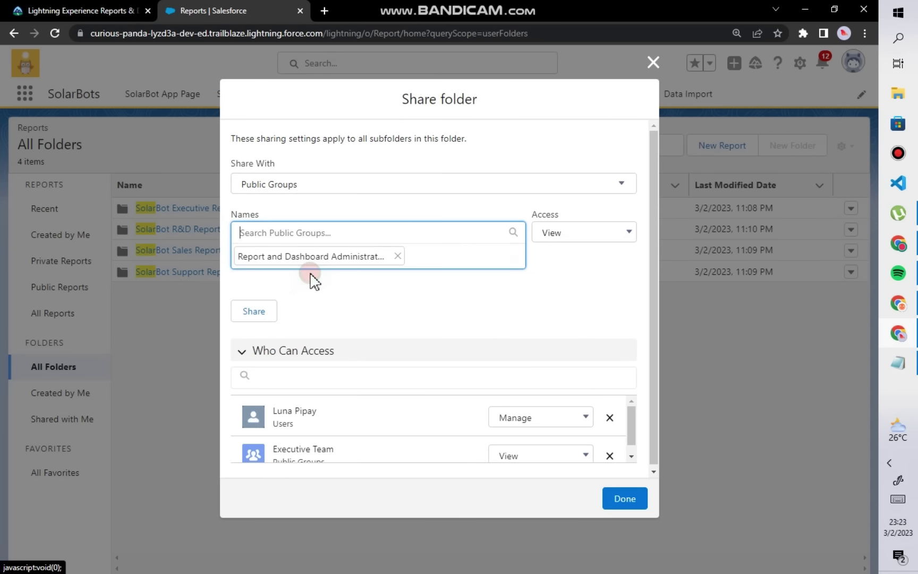
pyautogui.click(556, 233)
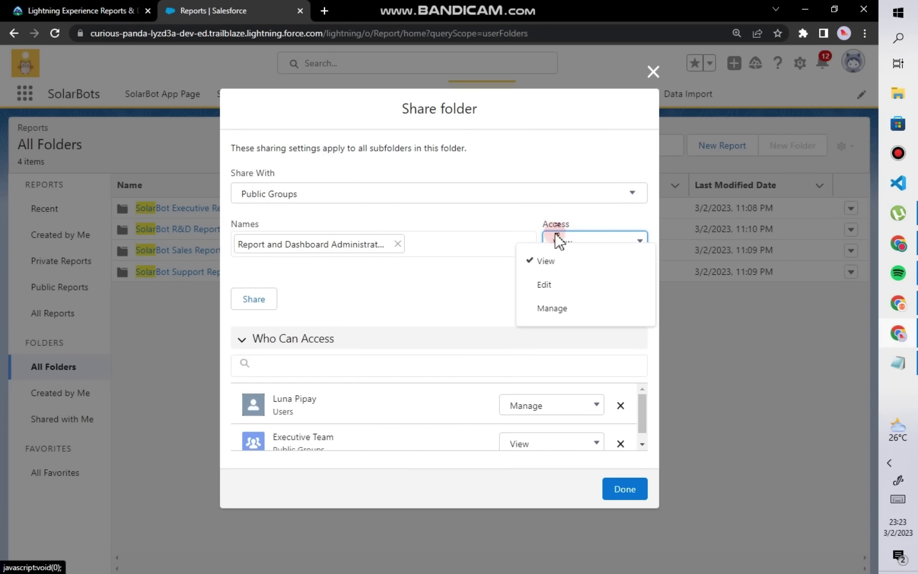
pyautogui.click(553, 308)
pyautogui.click(255, 300)
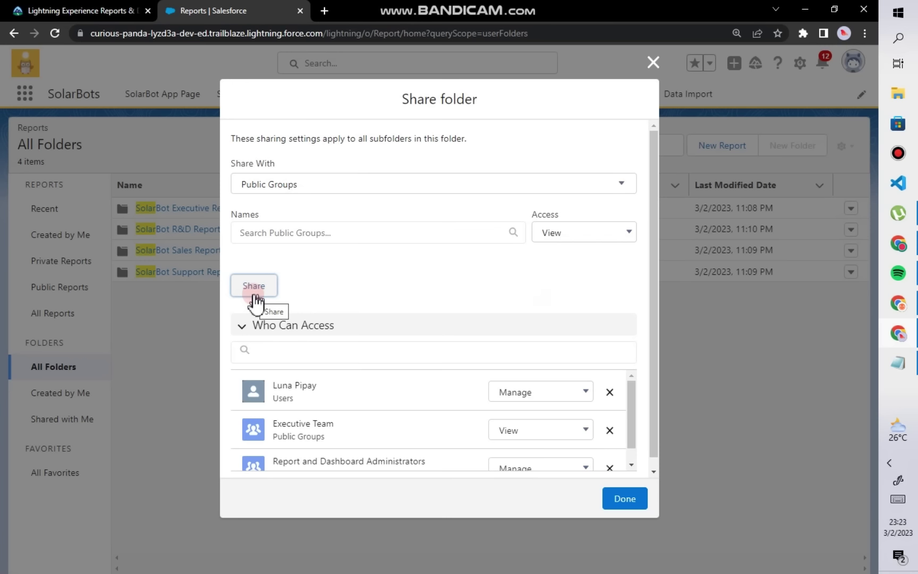
# Step: Share the SolarBot R&D Reports folder with the Research and Development team public group with Manage access
pyautogui.click(307, 229)
pyautogui.write('re')
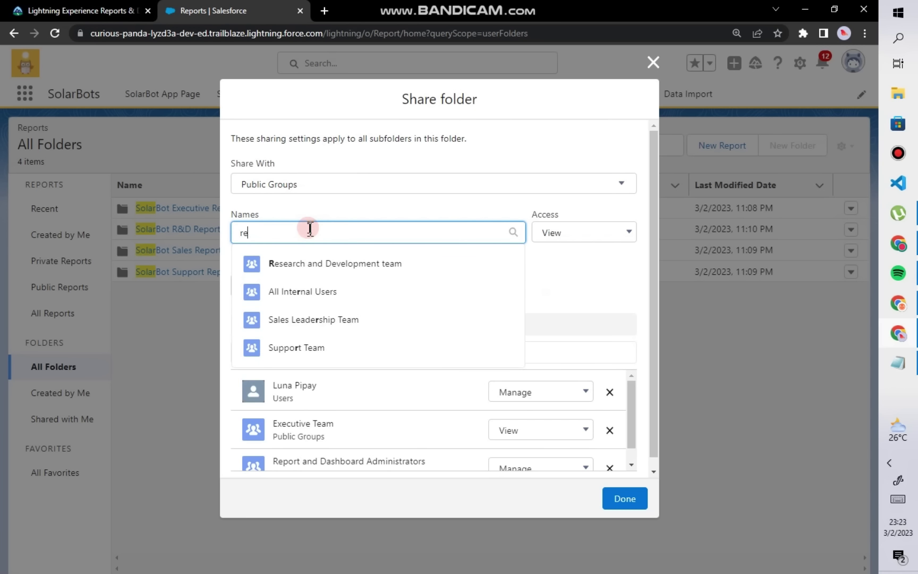
pyautogui.click(311, 262)
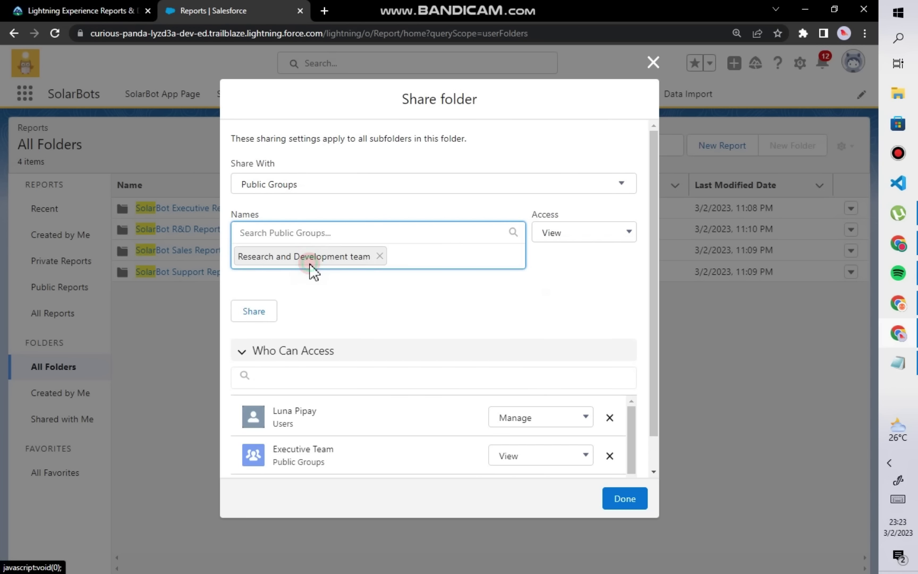
pyautogui.click(551, 232)
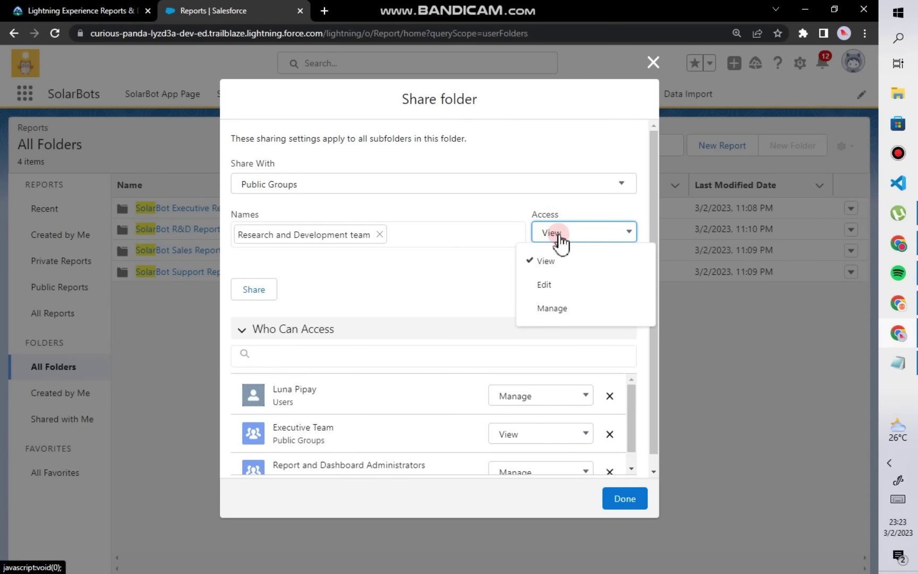
pyautogui.click(551, 309)
pyautogui.click(263, 292)
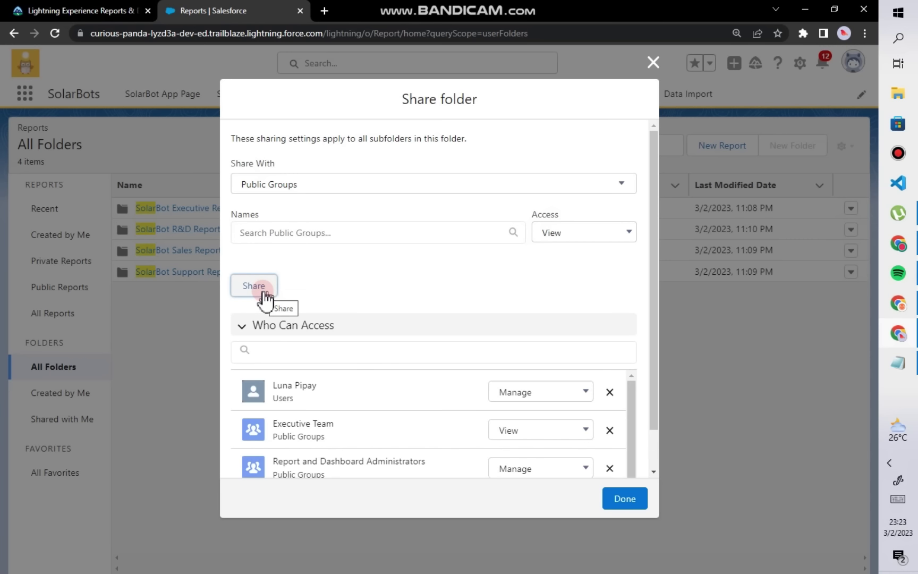
# Step: Review who can access the SolarBot R&D Reports folder and close its sharing settings
pyautogui.click(482, 287)
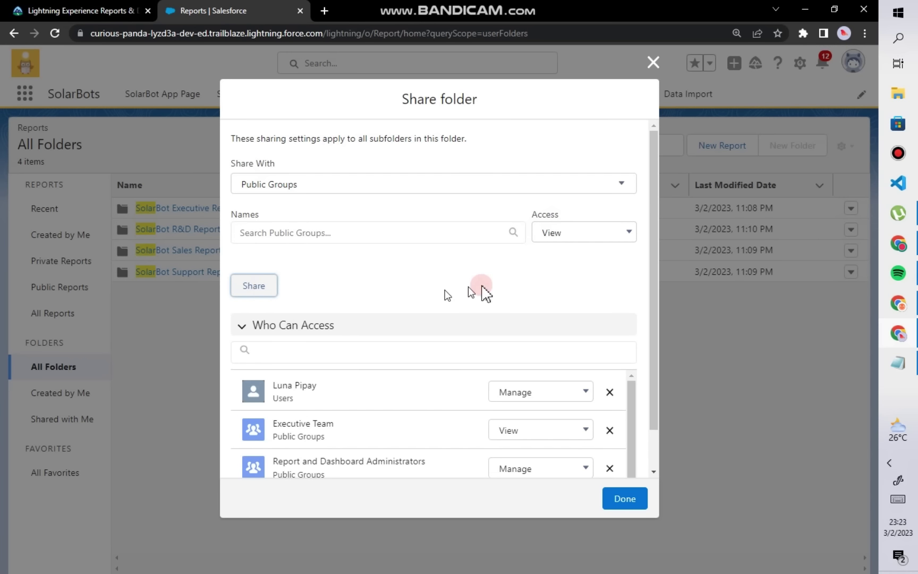
pyautogui.scroll(-2, 659, 324)
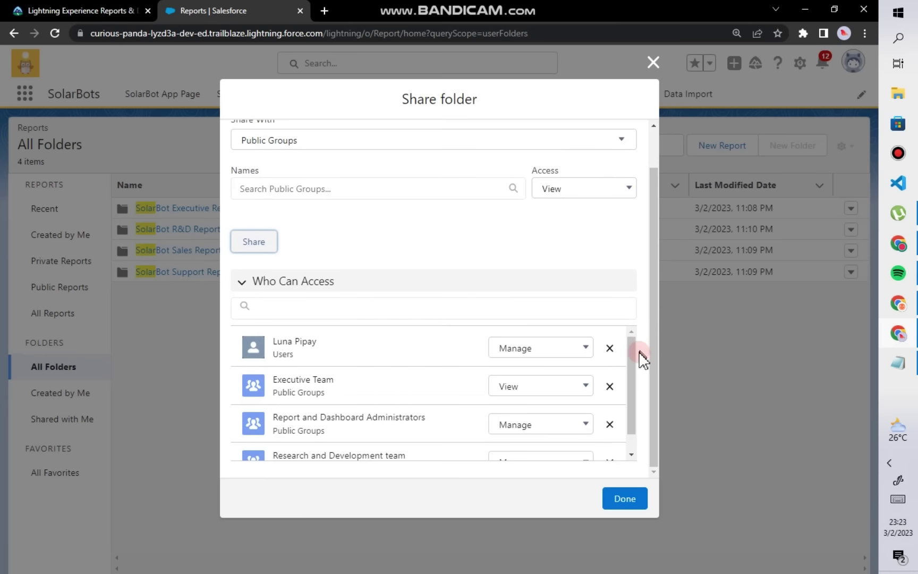
pyautogui.click(628, 367)
pyautogui.moveTo(628, 367)
pyautogui.mouseDown()
pyautogui.moveTo(631, 408)
pyautogui.moveTo(633, 348)
pyautogui.mouseUp()
pyautogui.click(611, 498)
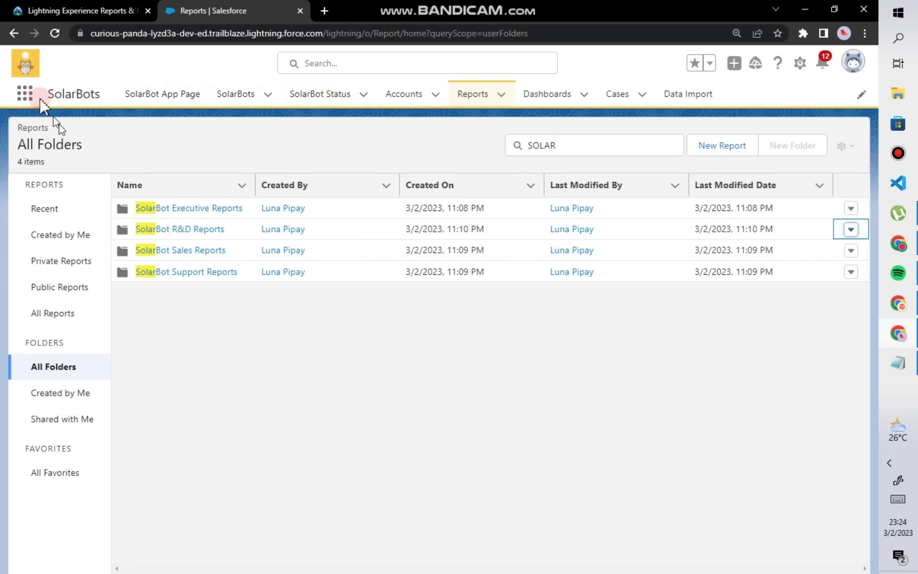
pyautogui.click(22, 96)
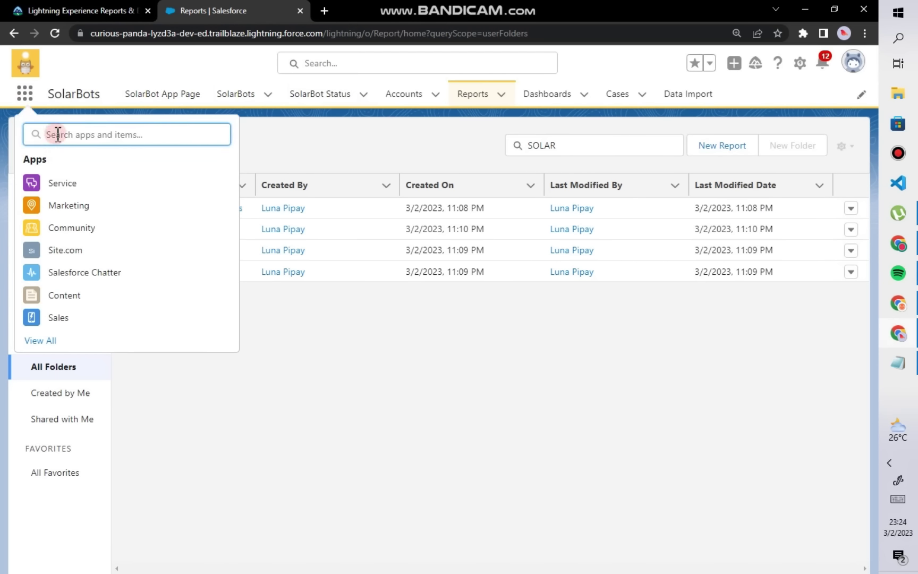
pyautogui.write('home')
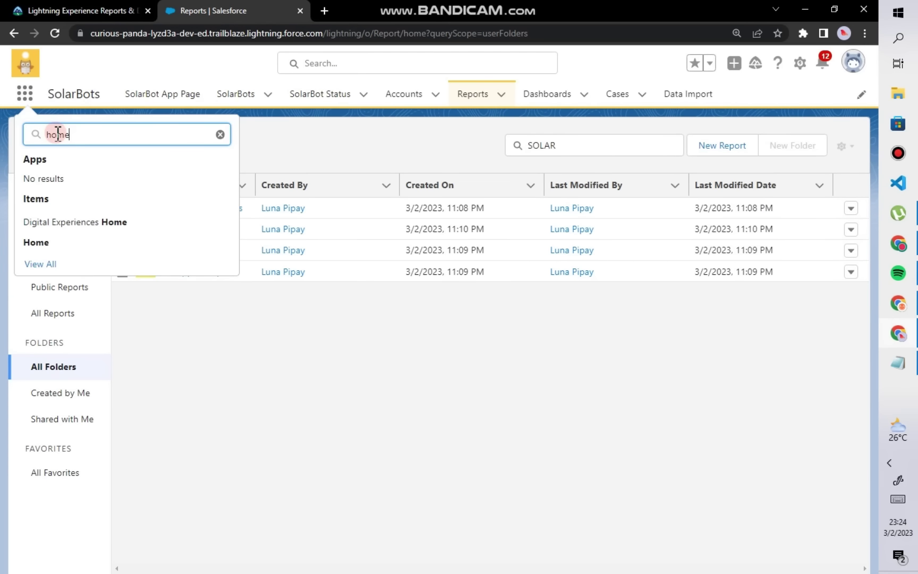
pyautogui.press('Return')
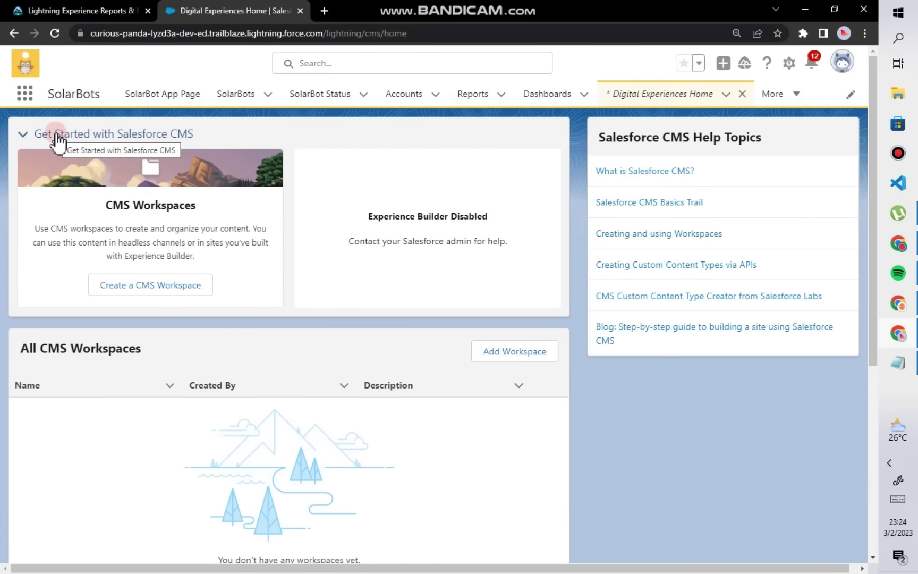
pyautogui.hotkey('alt', 'Left')
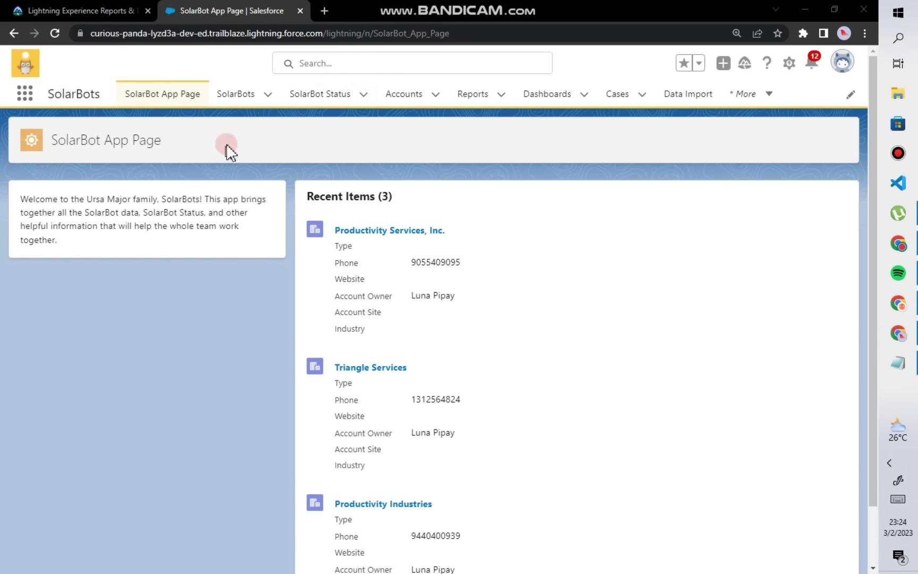
# Step: Open the Setup Home page for the current app and close the SolarBot App Page browser tab
pyautogui.click(789, 65)
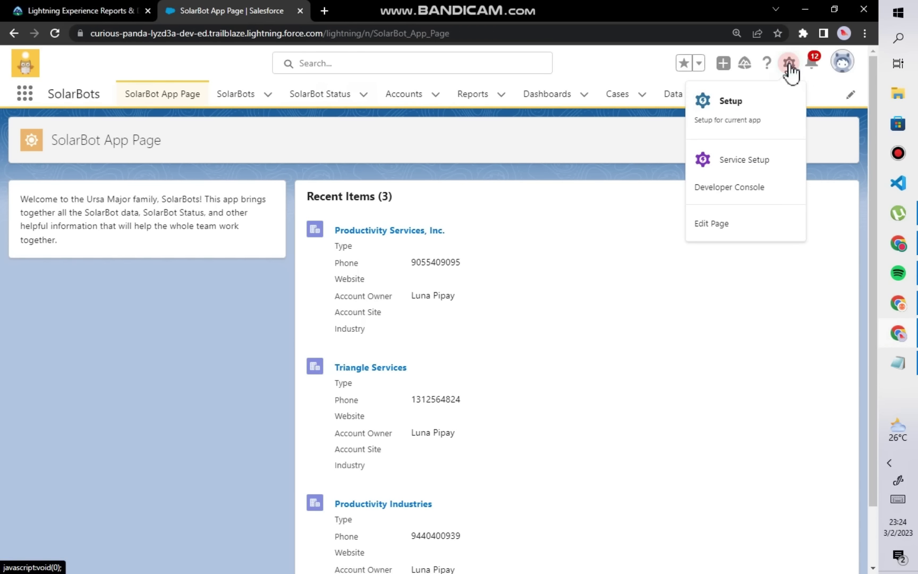
pyautogui.click(729, 106)
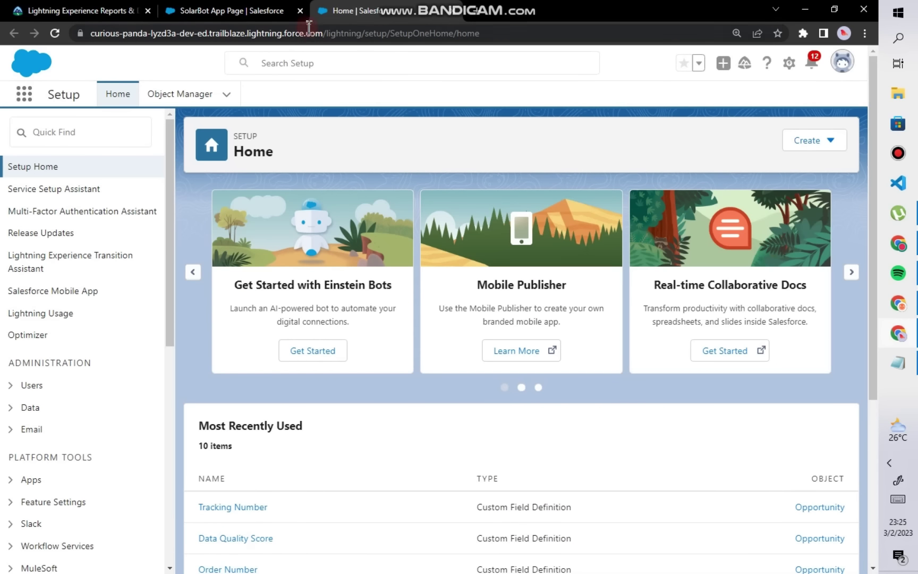
pyautogui.click(300, 11)
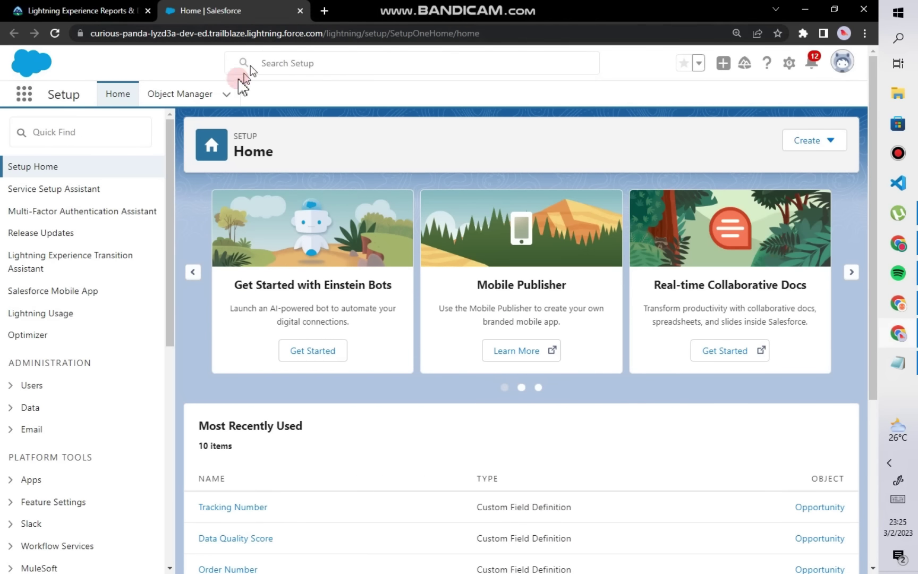
pyautogui.click(117, 96)
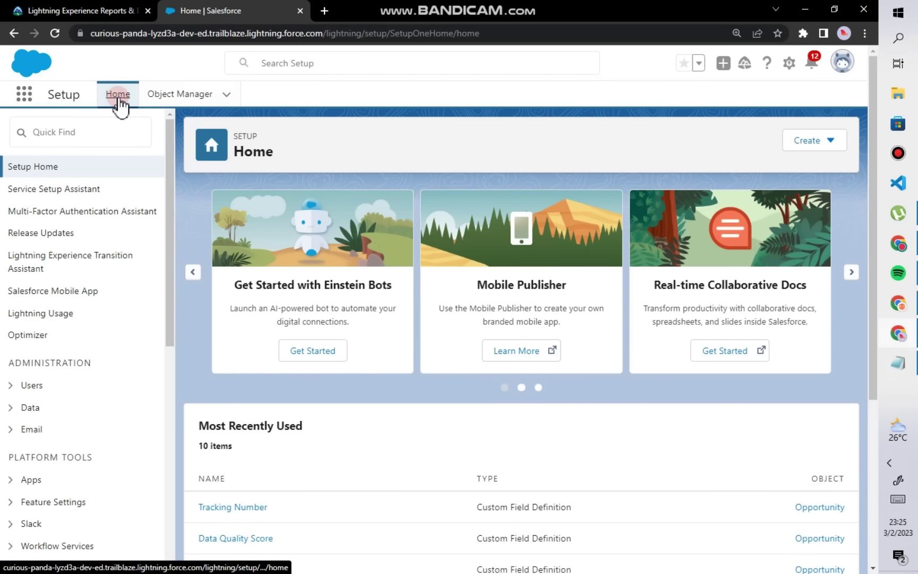
# Step: Find Report Types in Setup, continue past the introduction and start a new custom report type
pyautogui.click(102, 138)
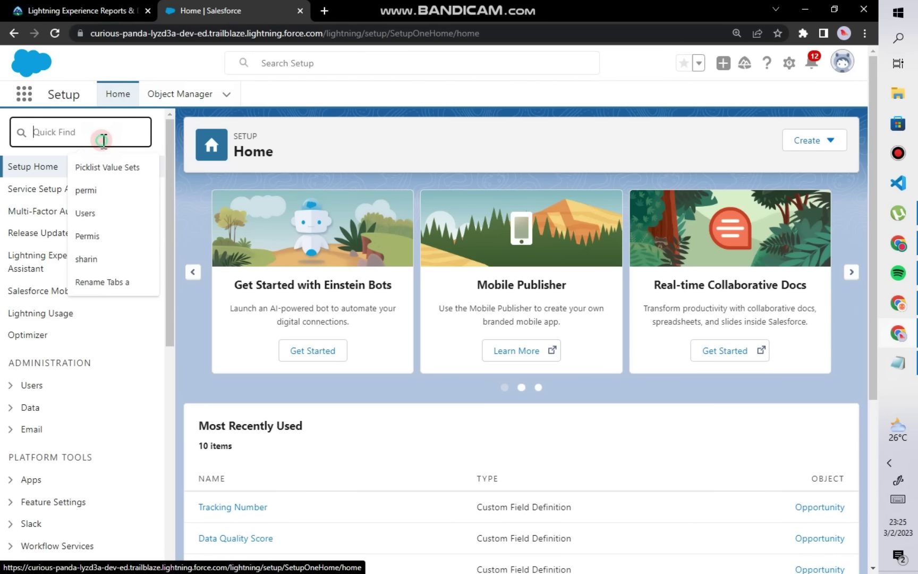
pyautogui.write('re')
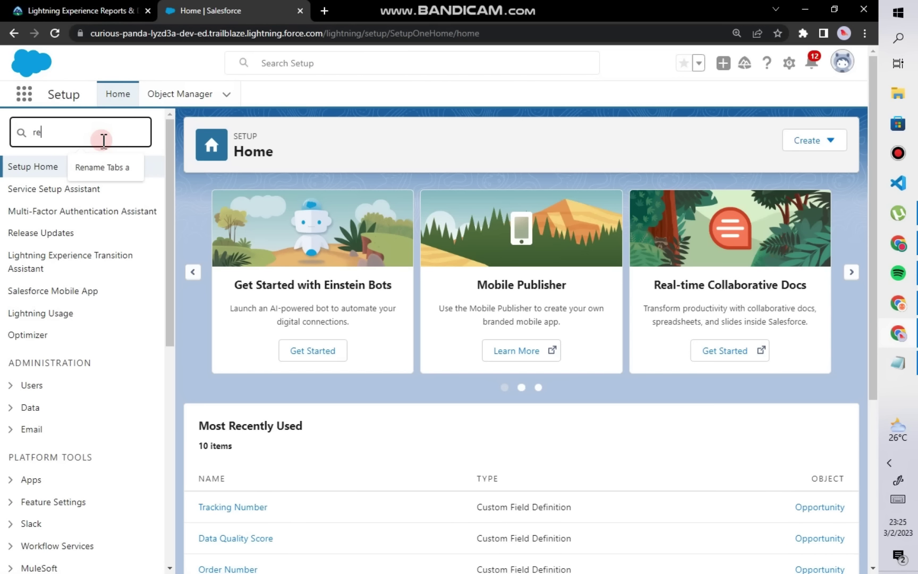
pyautogui.write('port')
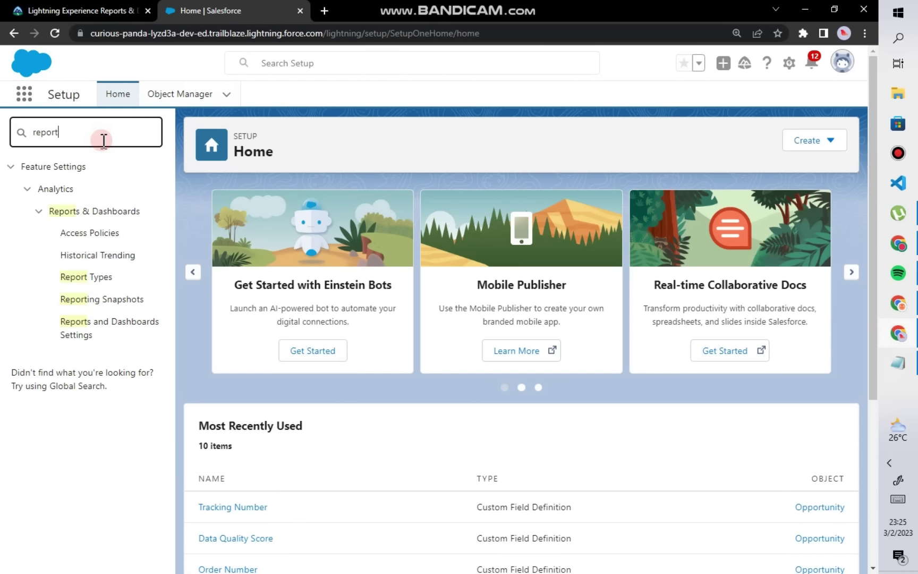
pyautogui.click(93, 280)
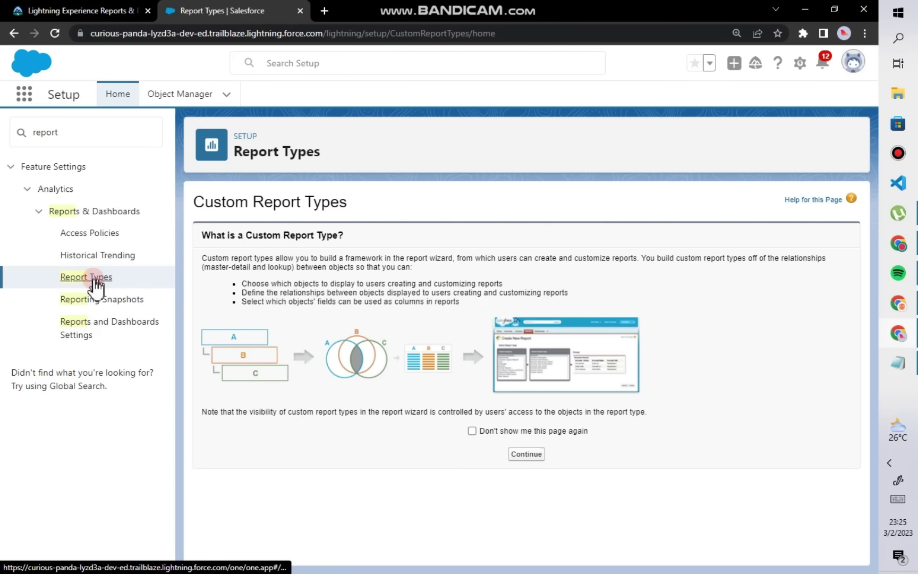
pyautogui.click(526, 454)
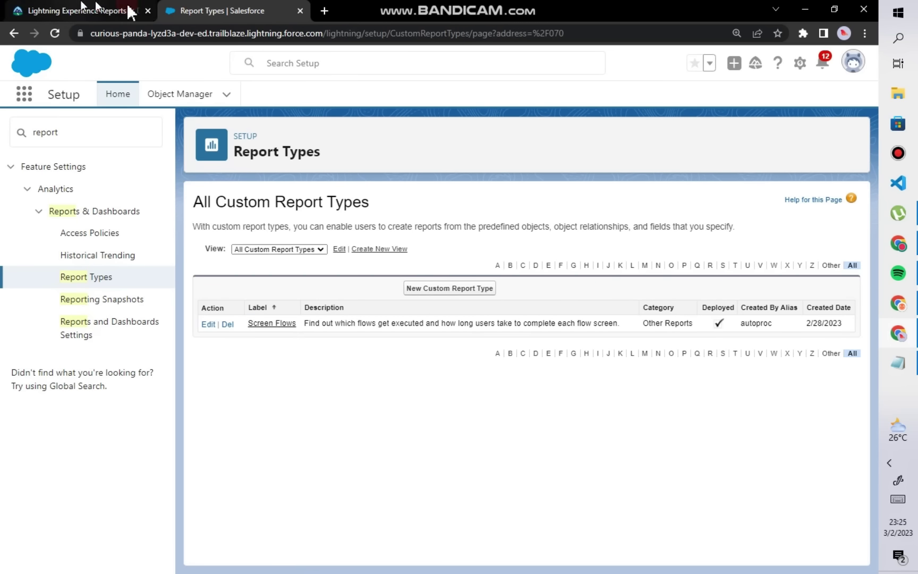
pyautogui.click(432, 287)
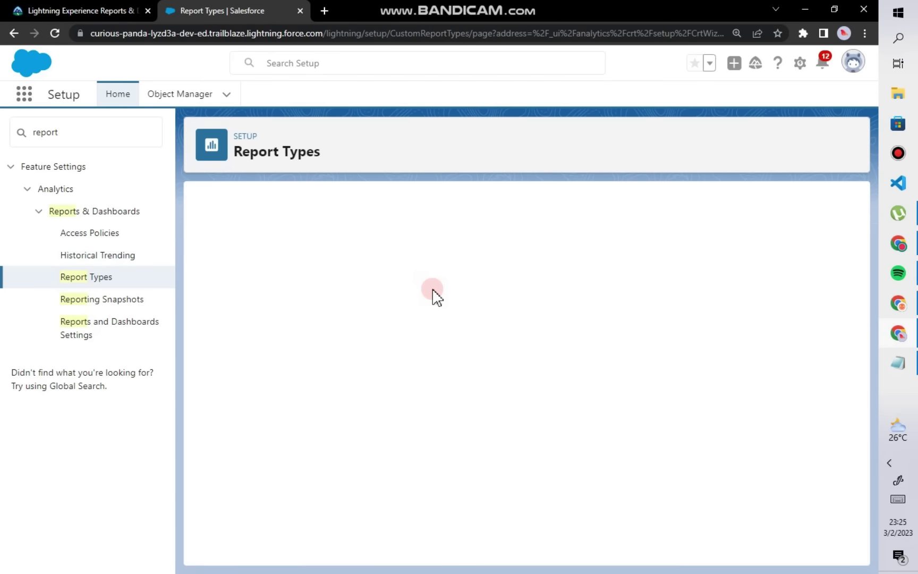
# Step: Switch to the Trailhead superbadge page, find the custom object report type requirements and copy the label "SolarBots and Status Data"
pyautogui.click(113, 9)
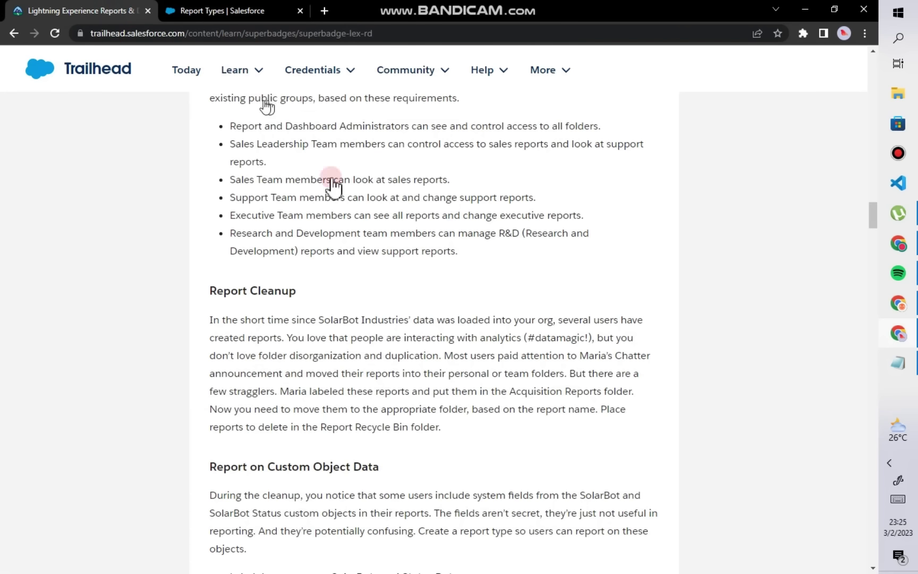
pyautogui.scroll(10, 319, 382)
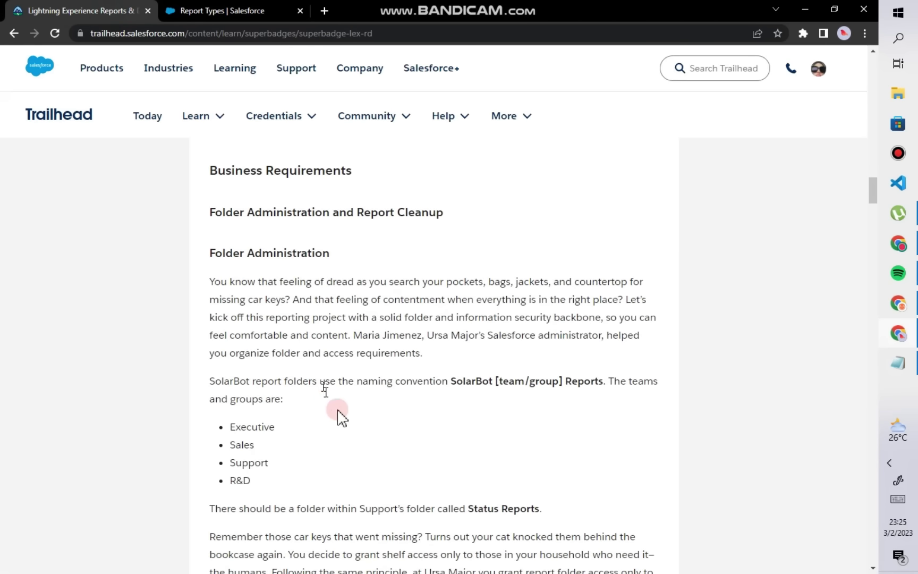
pyautogui.scroll(3, 340, 417)
pyautogui.scroll(-7, 345, 428)
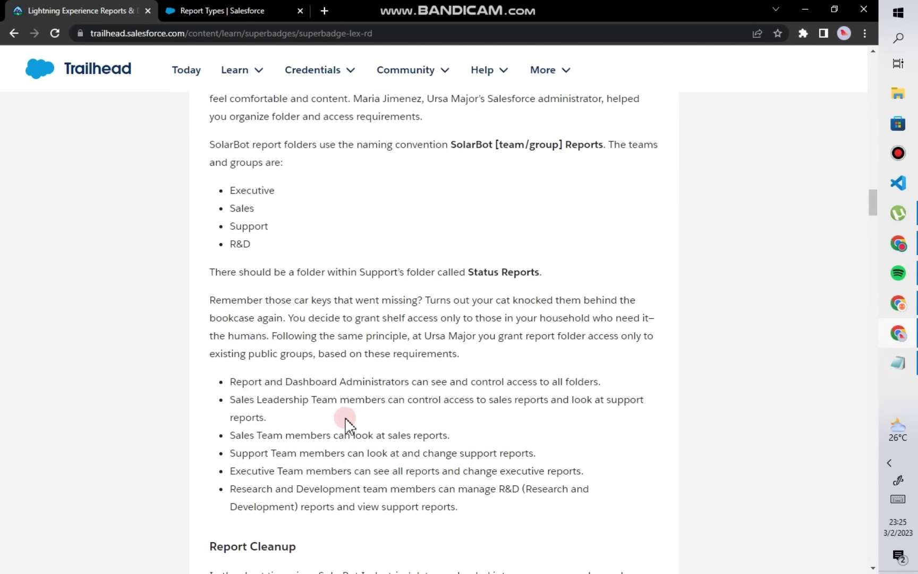
pyautogui.scroll(-12, 345, 424)
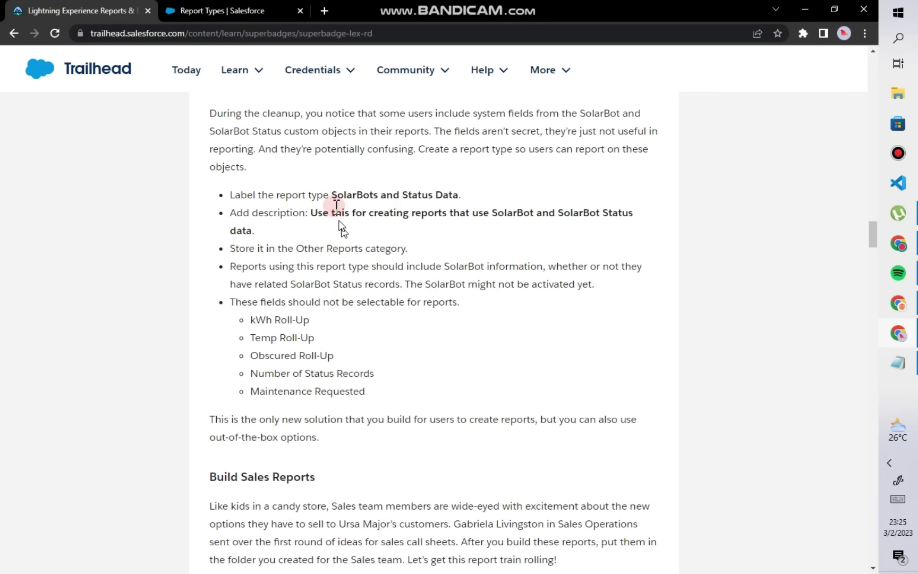
pyautogui.moveTo(330, 195); pyautogui.dragTo(460, 195)
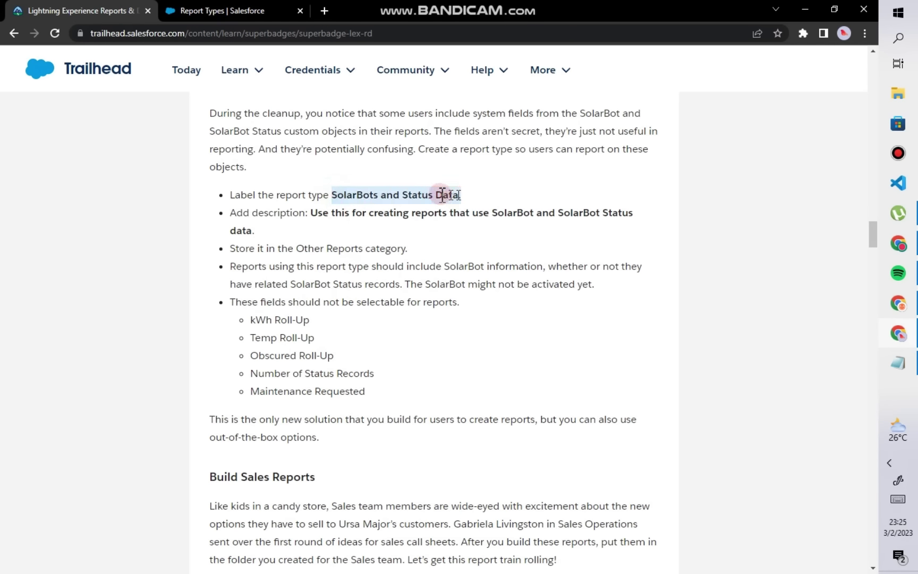
pyautogui.rightClick(443, 194)
pyautogui.click(455, 203)
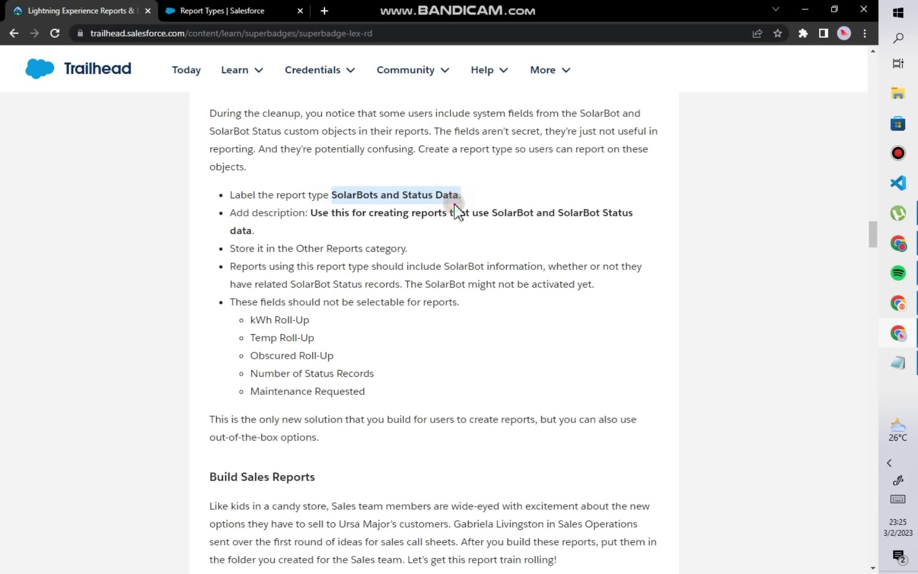
# Step: Return to the new custom report type in Salesforce and choose SolarBots as the primary object
pyautogui.click(258, 9)
pyautogui.click(353, 352)
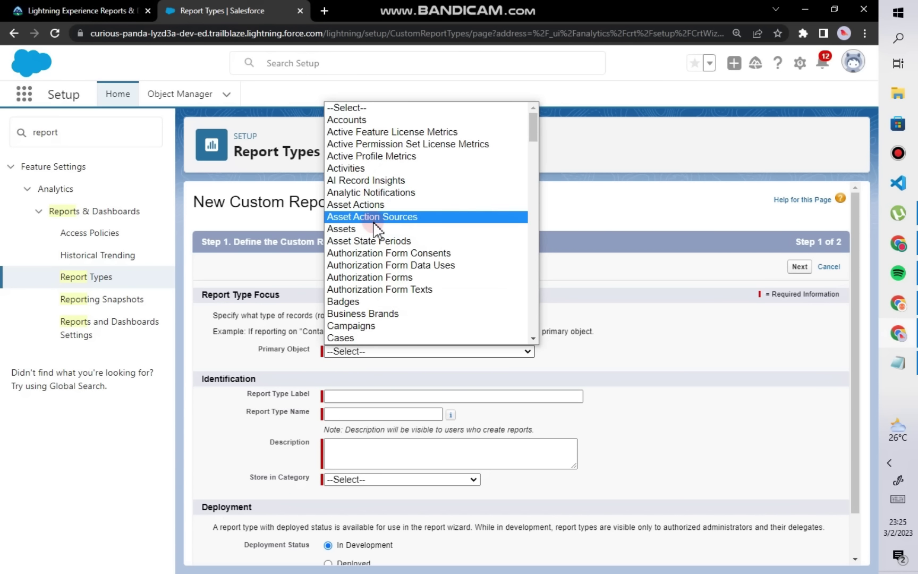
pyautogui.scroll(-15, 376, 227)
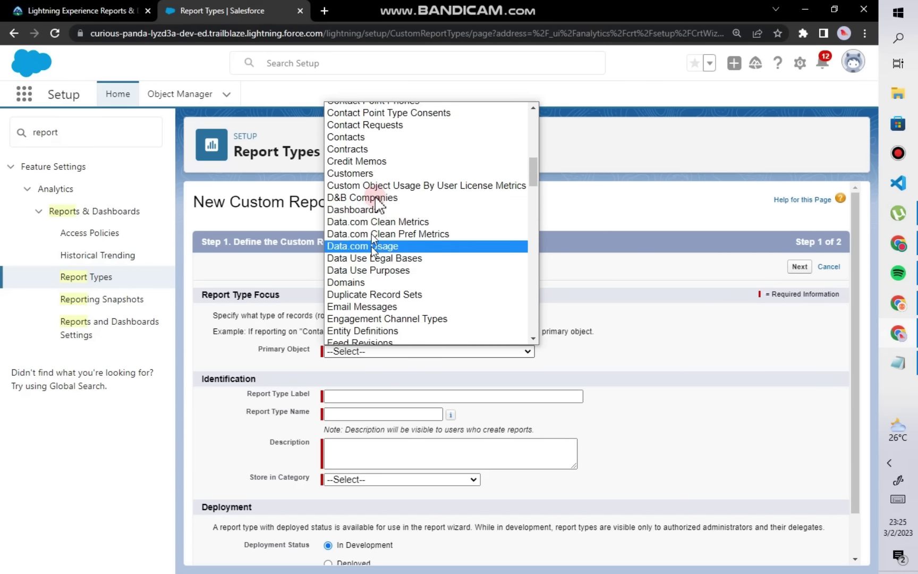
pyautogui.scroll(-15, 372, 286)
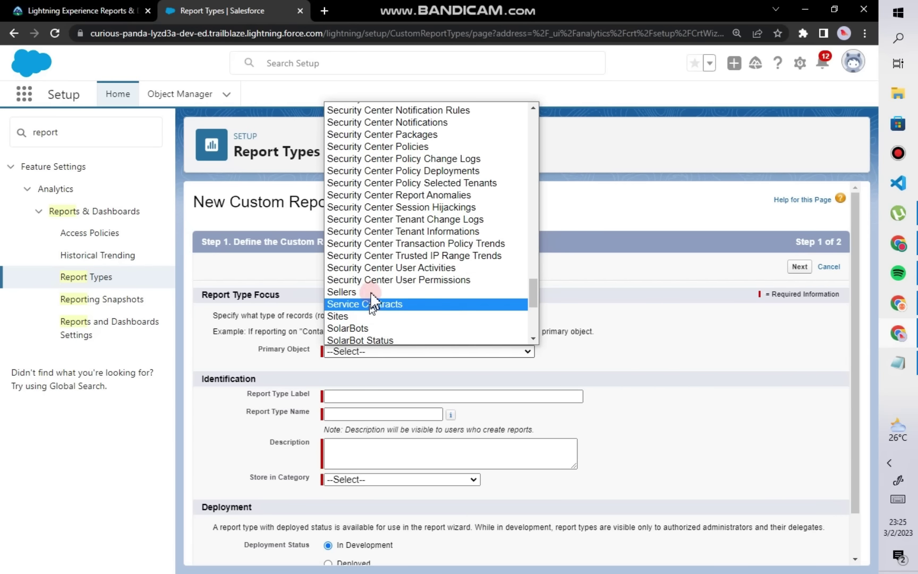
pyautogui.scroll(-3, 372, 316)
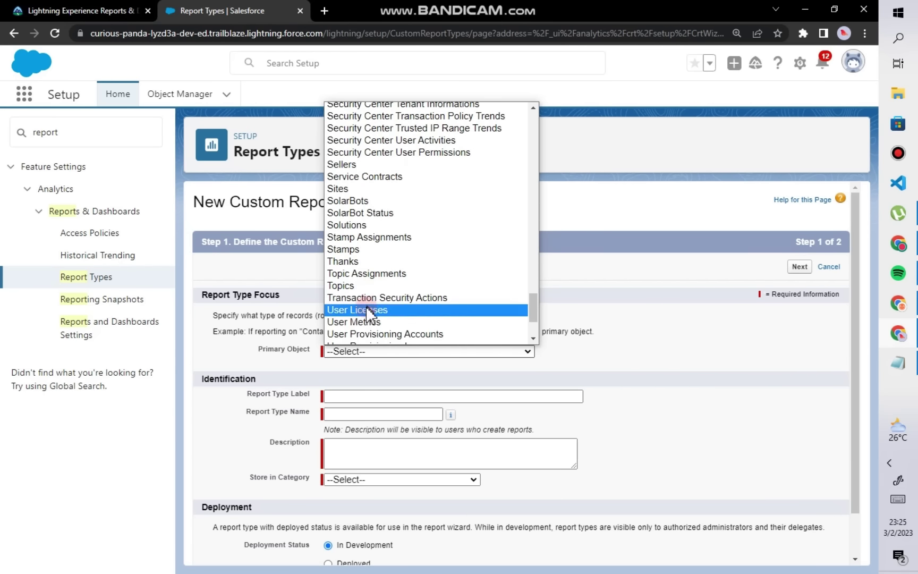
pyautogui.click(366, 201)
# Step: Set the report type label to "SolarBots and Status Data" without a trailing period and check the report type name
pyautogui.click(359, 395)
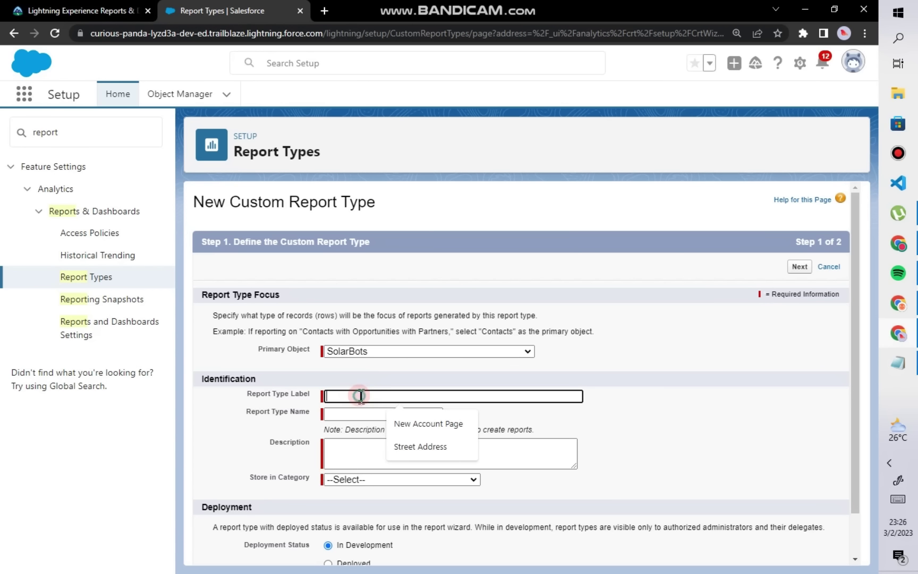
pyautogui.rightClick(360, 396)
pyautogui.click(392, 274)
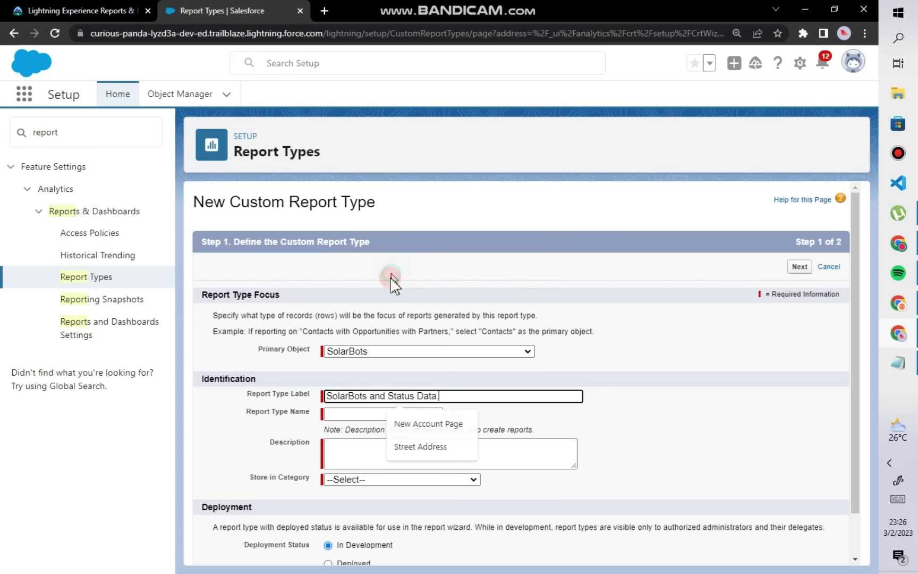
pyautogui.click(369, 413)
pyautogui.click(444, 396)
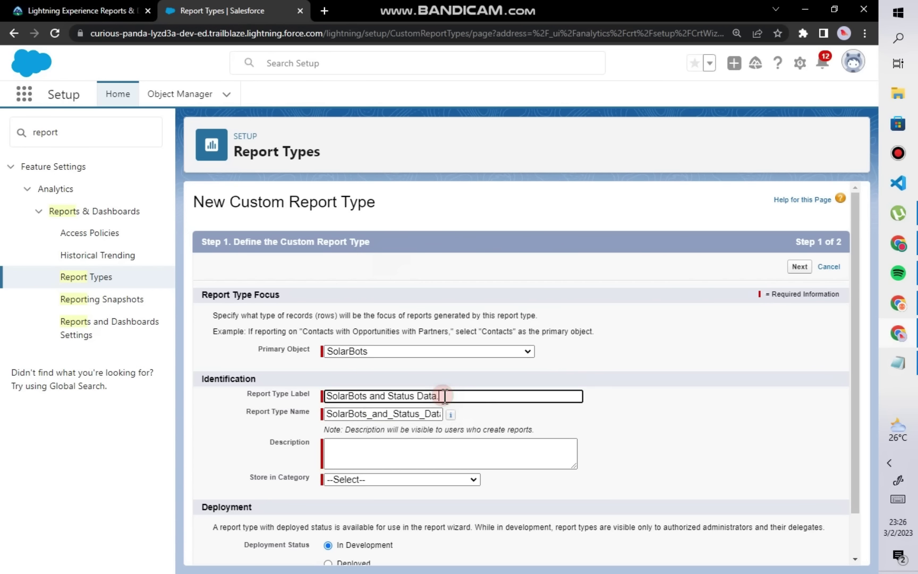
pyautogui.click(430, 413)
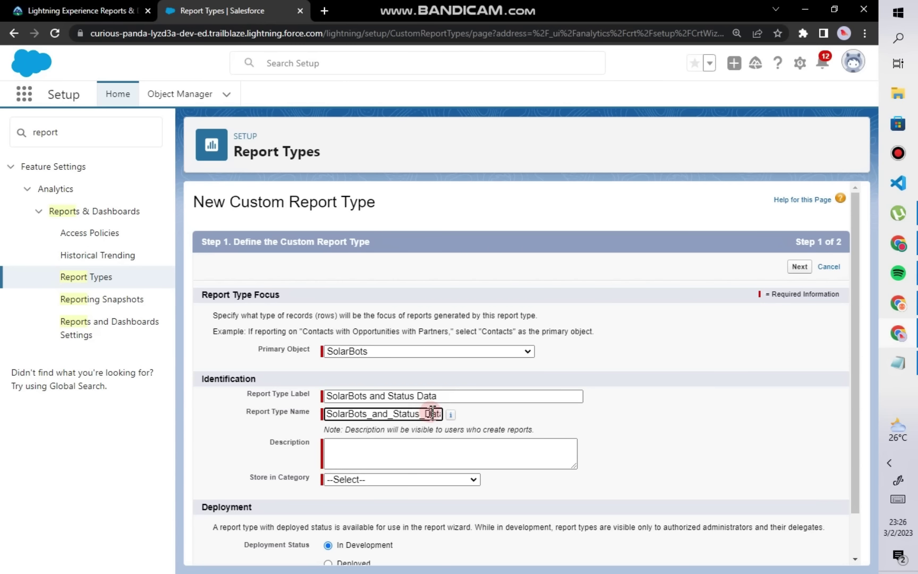
pyautogui.moveTo(432, 414); pyautogui.dragTo(518, 429)
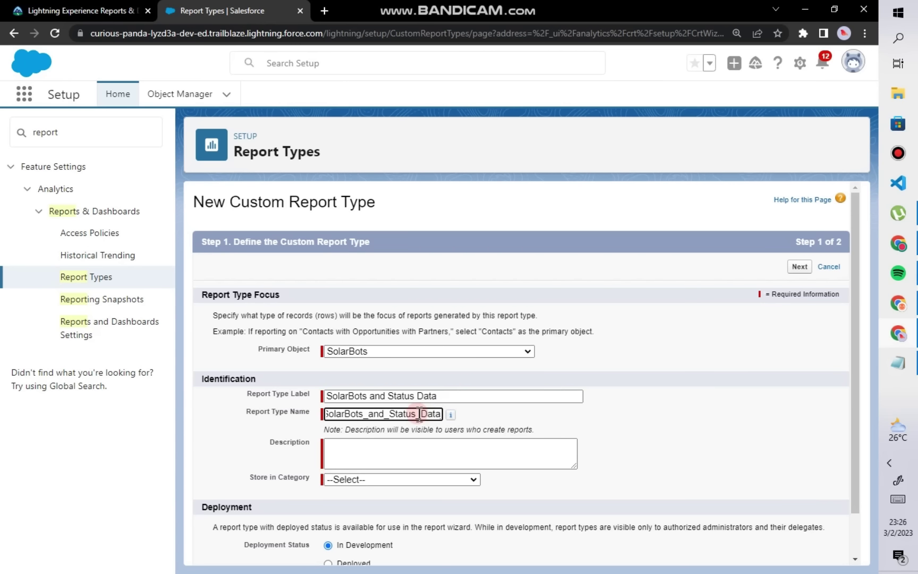
# Step: Copy the Trailhead description "Use this for creating reports that use SolarBot and SolarBot Status data." into the report type's description
pyautogui.click(83, 8)
pyautogui.click(276, 326)
pyautogui.moveTo(309, 214); pyautogui.dragTo(303, 240)
pyautogui.rightClick(319, 212)
pyautogui.click(339, 222)
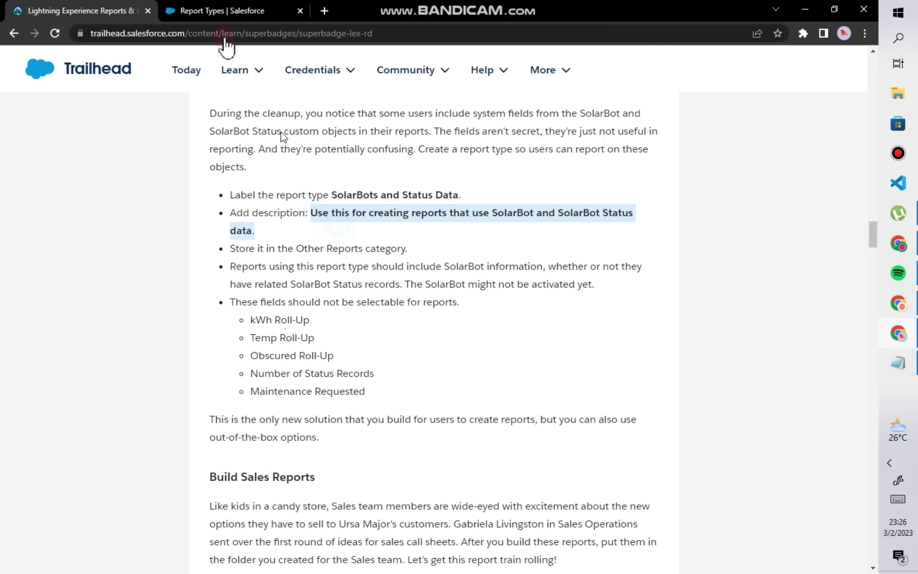
pyautogui.click(225, 11)
pyautogui.click(344, 453)
pyautogui.scroll(-1, 344, 456)
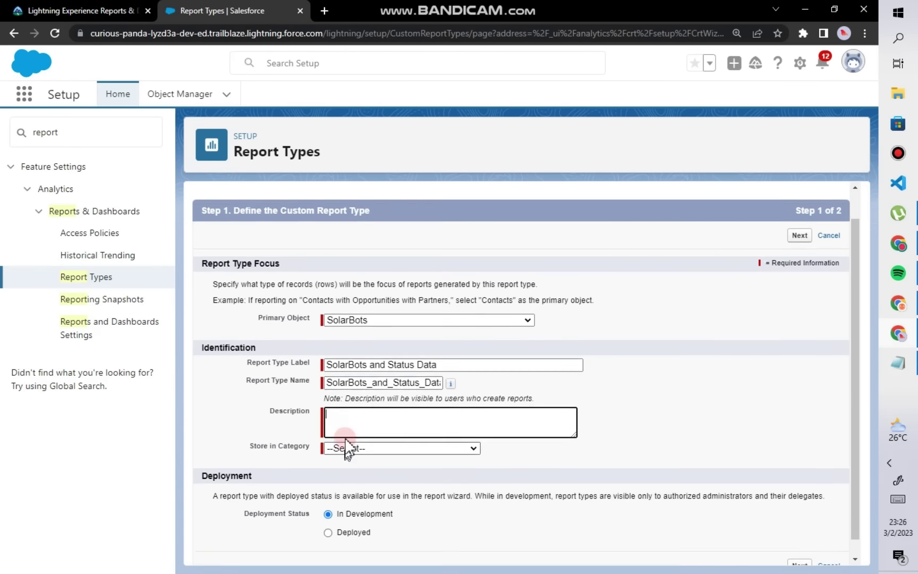
pyautogui.rightClick(345, 403)
pyautogui.click(383, 280)
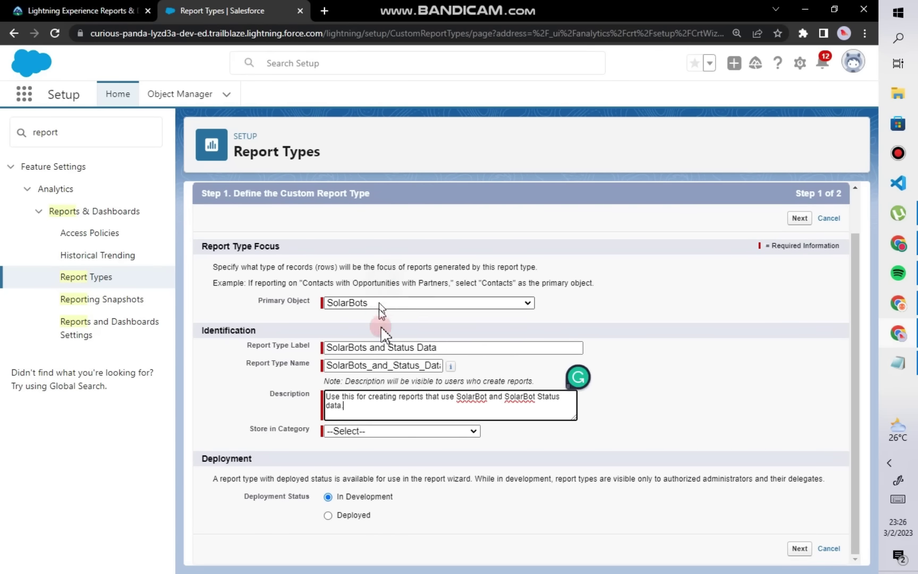
# Step: Check the required category on the Trailhead page and store the report type in Other Reports
pyautogui.click(69, 9)
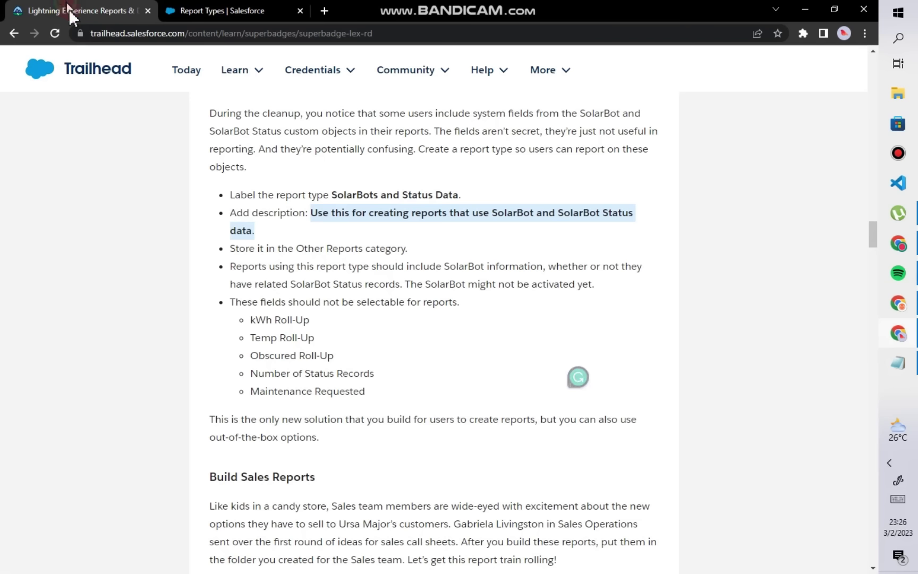
pyautogui.click(292, 260)
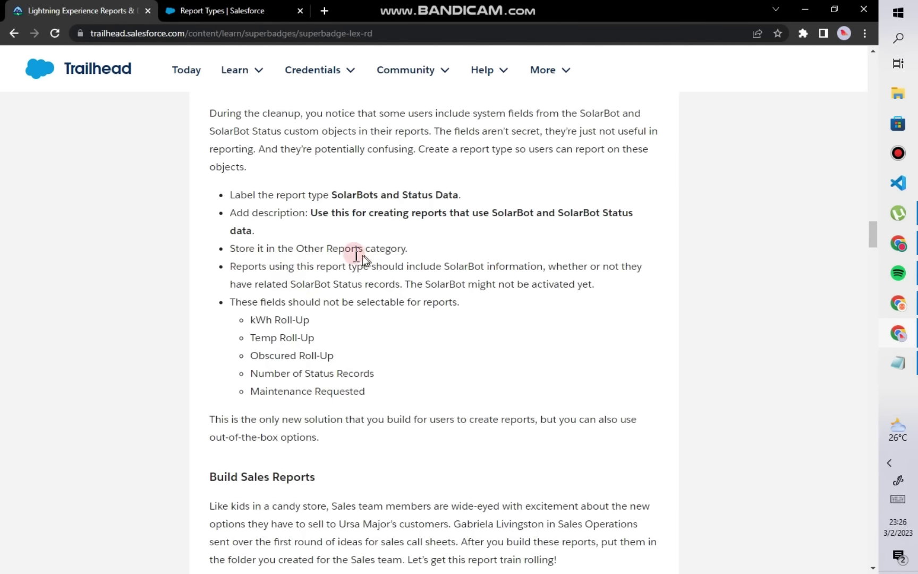
pyautogui.click(241, 9)
pyautogui.click(351, 431)
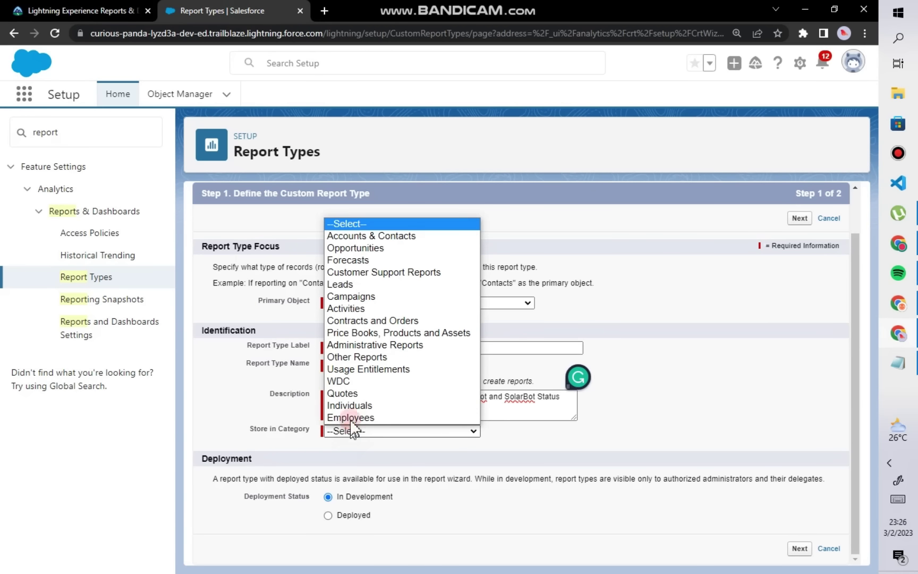
pyautogui.click(351, 353)
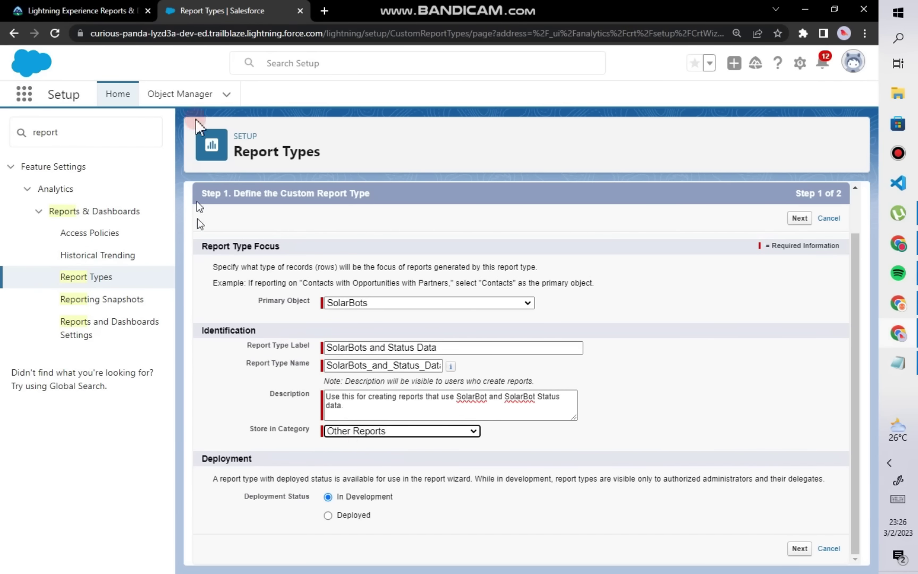
# Step: Check the record requirements in Trailhead, set the report type's deployment status to Deployed and continue to the report records set
pyautogui.click(128, 10)
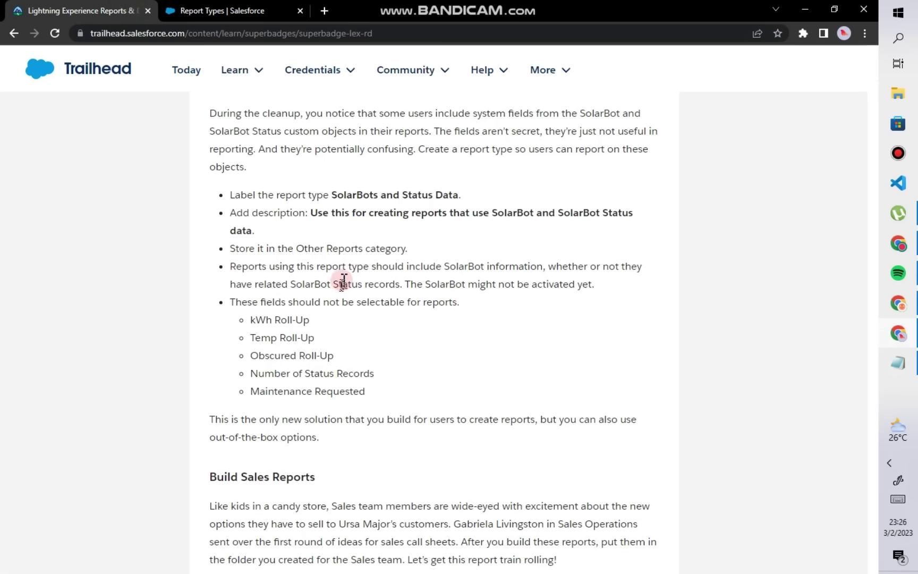
pyautogui.click(222, 8)
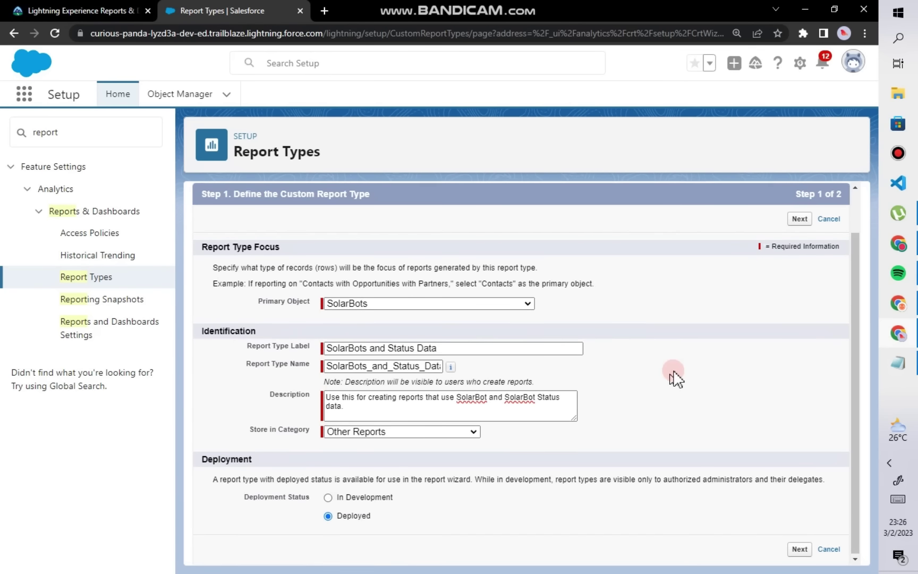
pyautogui.scroll(1, 680, 366)
pyautogui.scroll(-1, 436, 420)
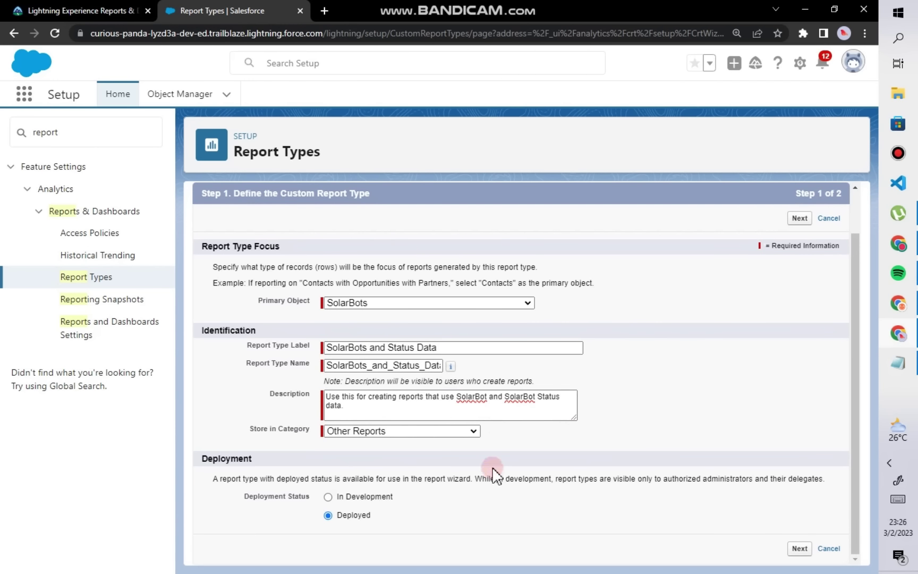
pyautogui.click(799, 549)
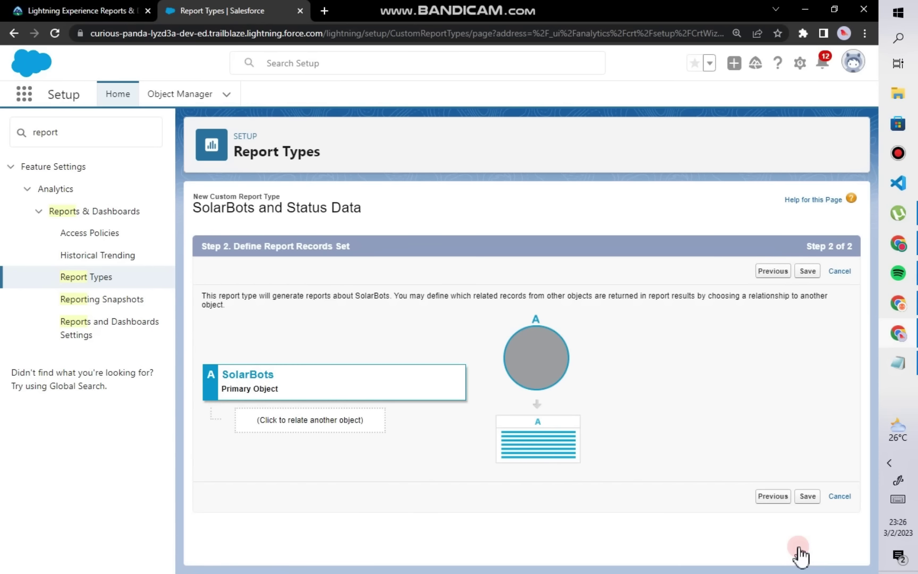
# Step: Relate SolarBot Status to SolarBots so that "A" records may or may not have related "B" records
pyautogui.click(334, 425)
pyautogui.click(328, 399)
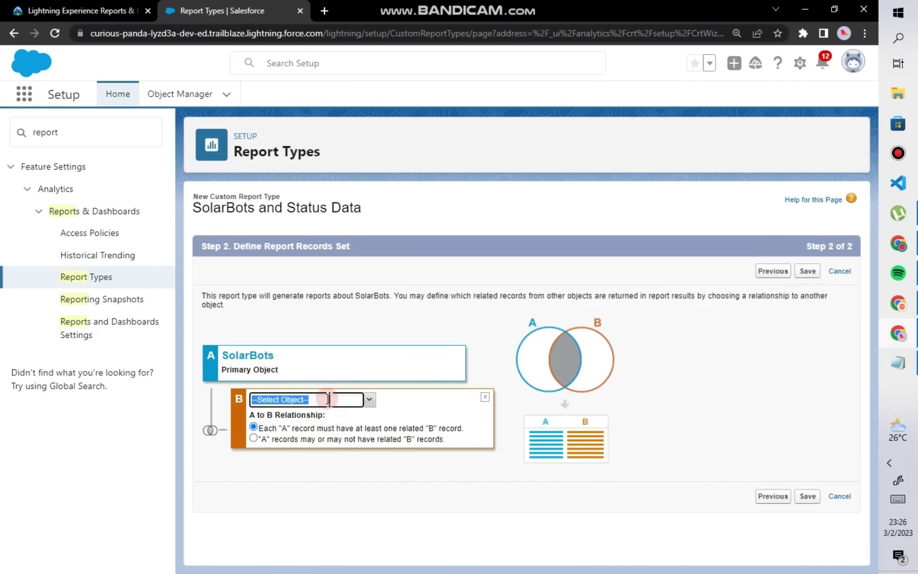
pyautogui.click(369, 401)
pyautogui.click(305, 428)
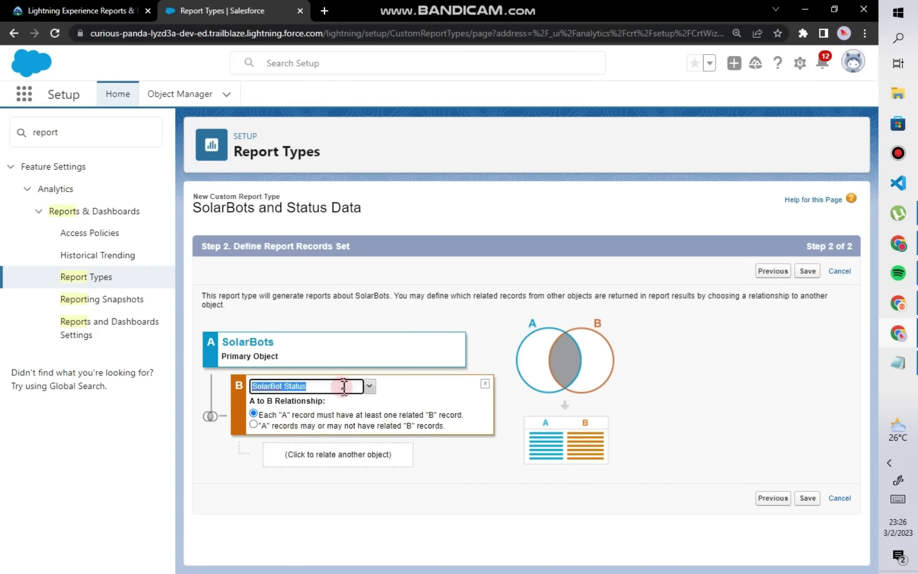
pyautogui.click(253, 424)
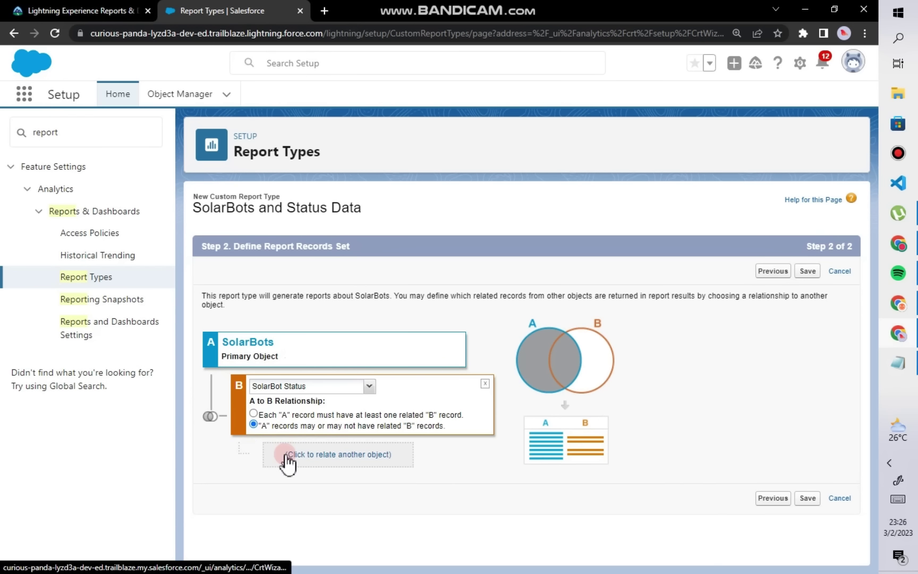
# Step: Save the custom report type and check on the Trailhead page which fields should not be selectable for reports
pyautogui.click(807, 271)
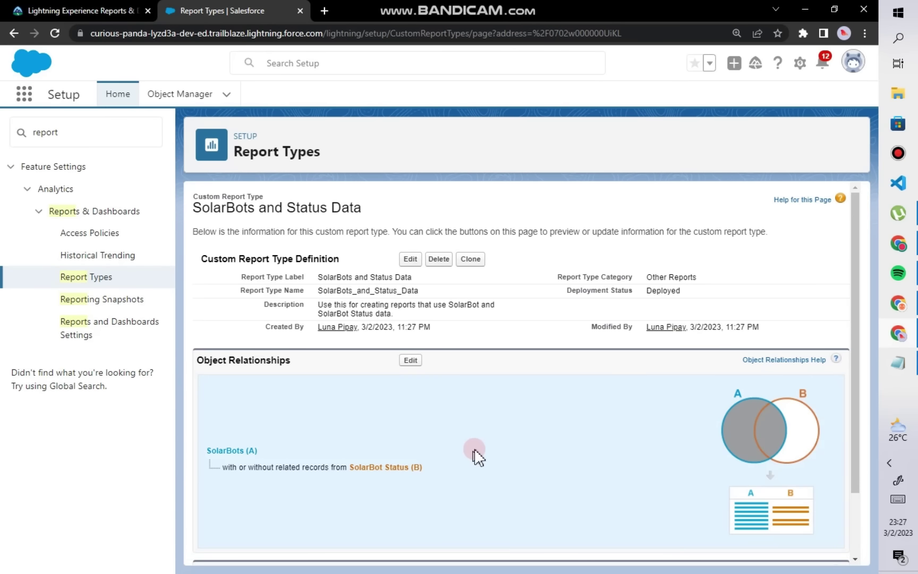
pyautogui.scroll(-2, 481, 449)
pyautogui.click(88, 10)
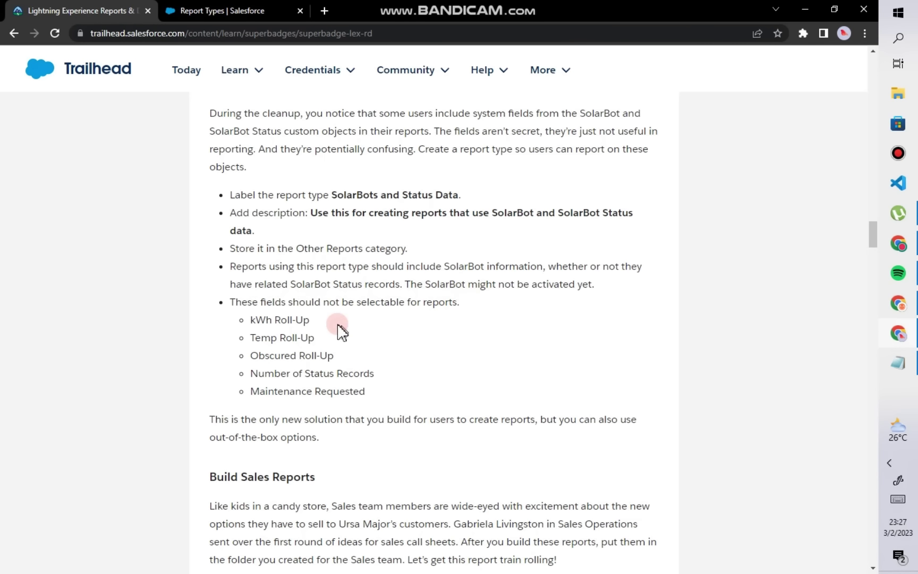
pyautogui.scroll(-1, 331, 316)
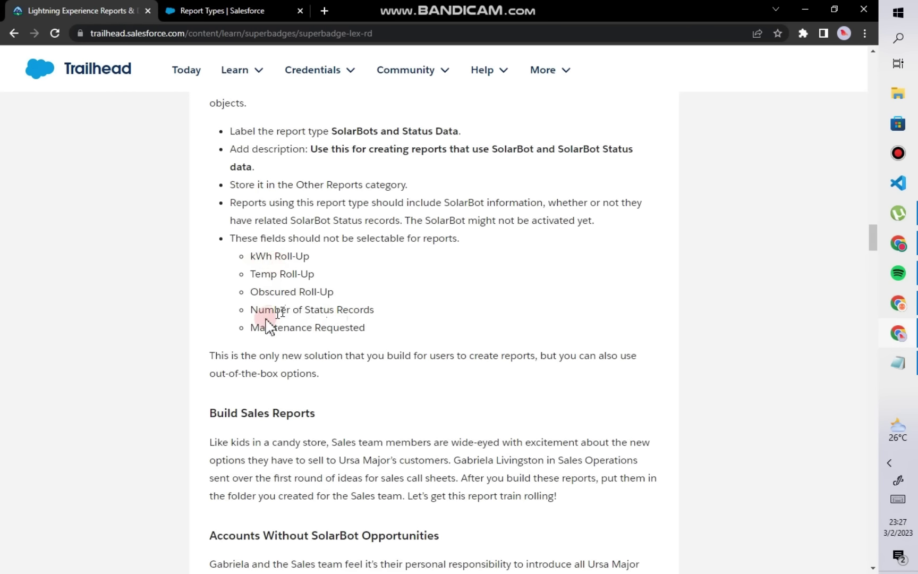
pyautogui.click(222, 10)
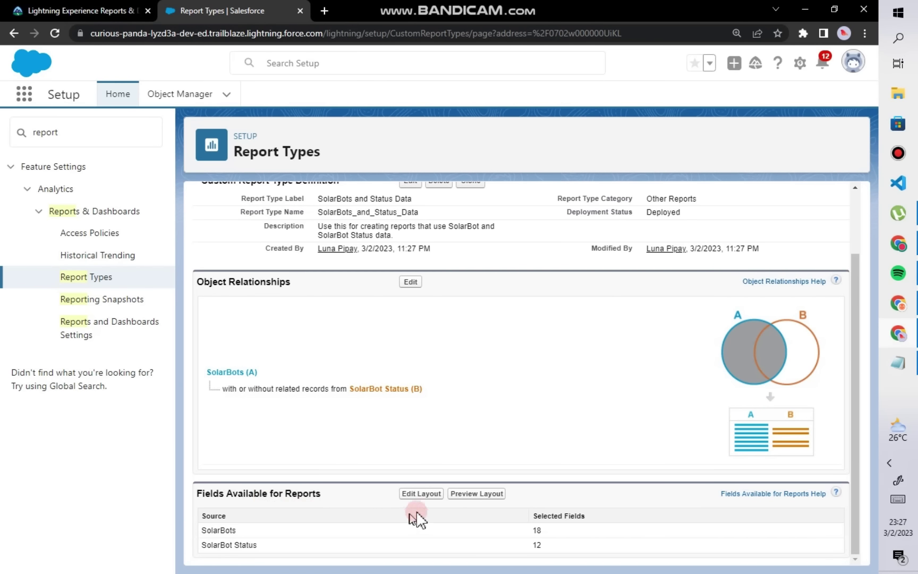
# Step: Open the report type's field layout for editing and remove Obscured Roll-Up from the SolarBots section
pyautogui.click(421, 494)
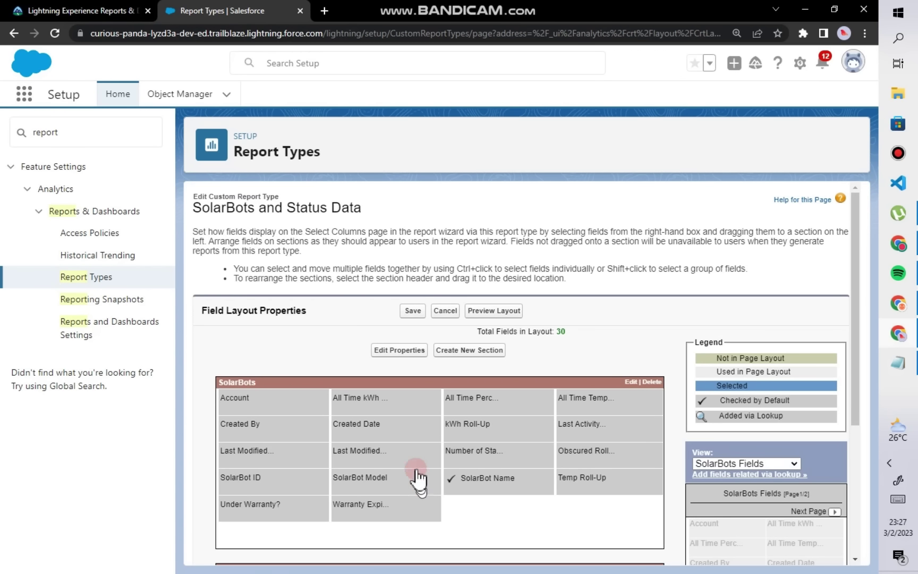
pyautogui.scroll(-3, 584, 396)
pyautogui.scroll(1, 579, 387)
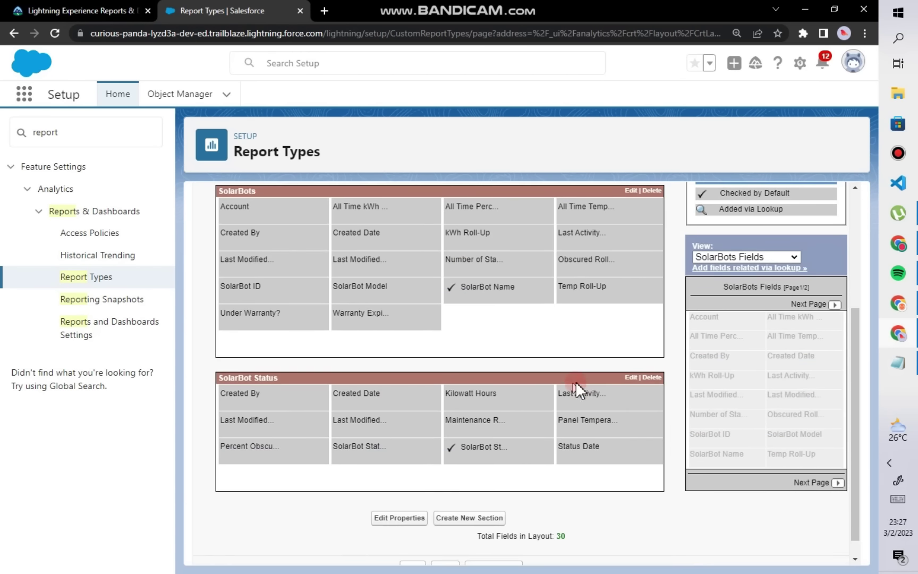
pyautogui.click(762, 334)
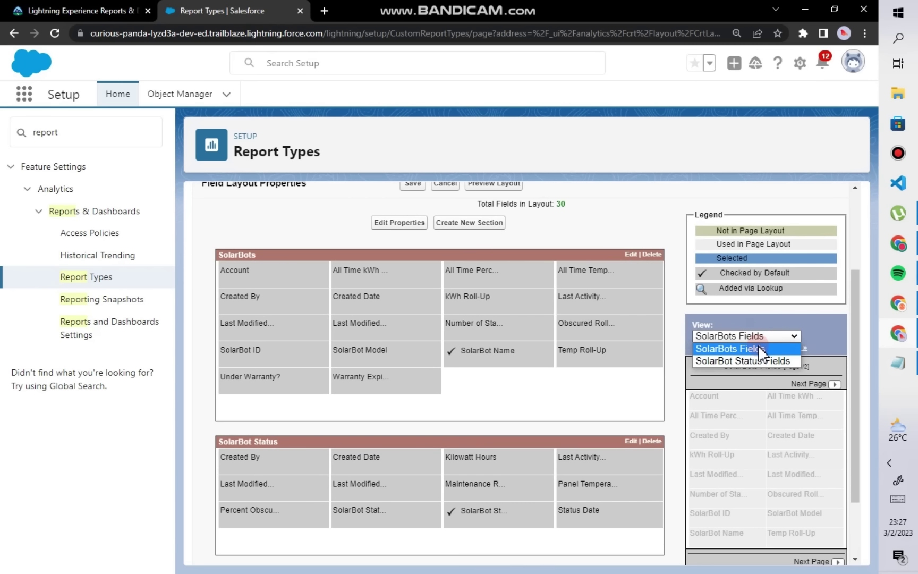
pyautogui.click(760, 348)
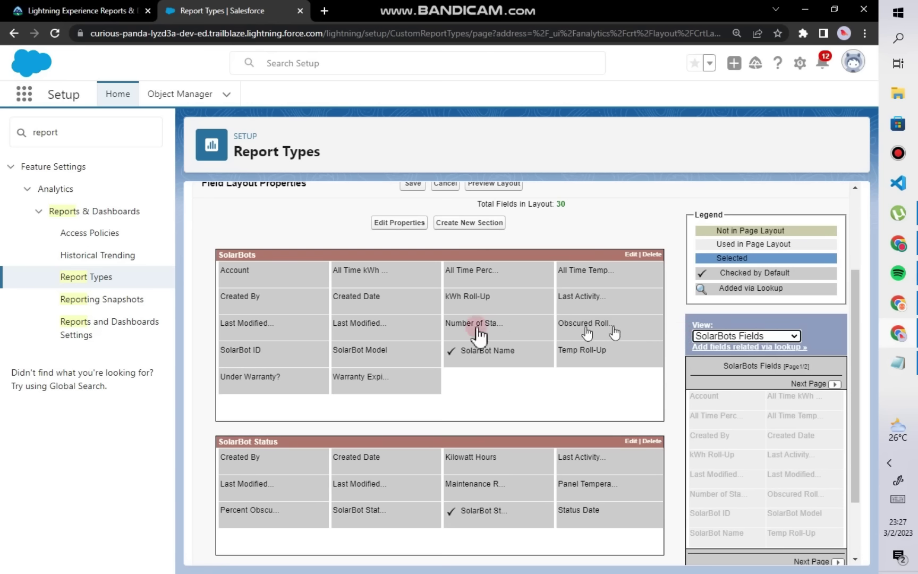
pyautogui.click(361, 268)
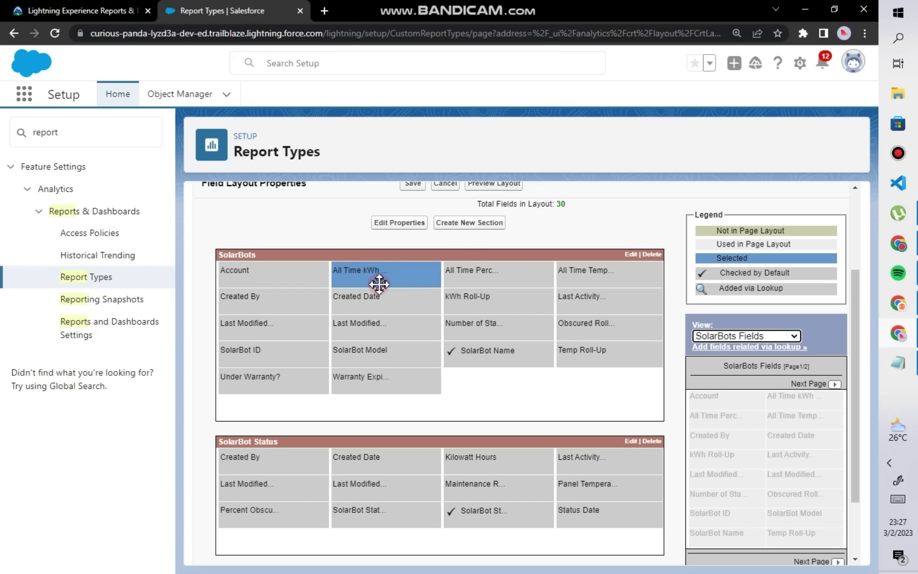
pyautogui.click(478, 272)
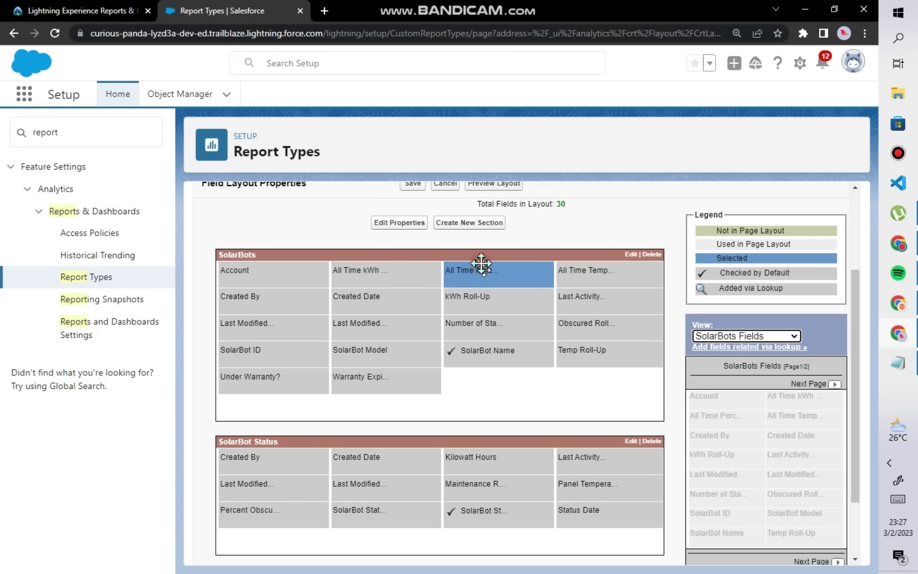
pyautogui.click(574, 329)
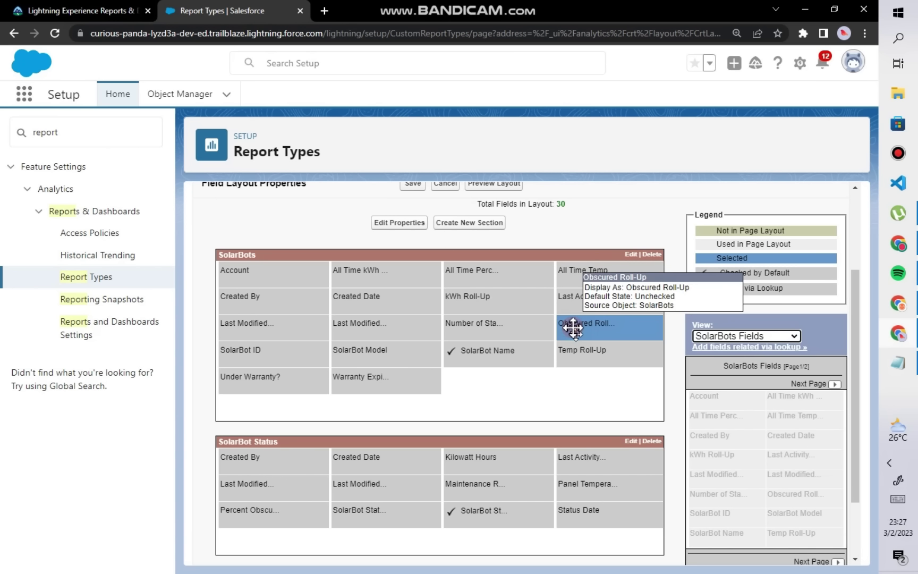
pyautogui.moveTo(575, 325); pyautogui.dragTo(691, 313)
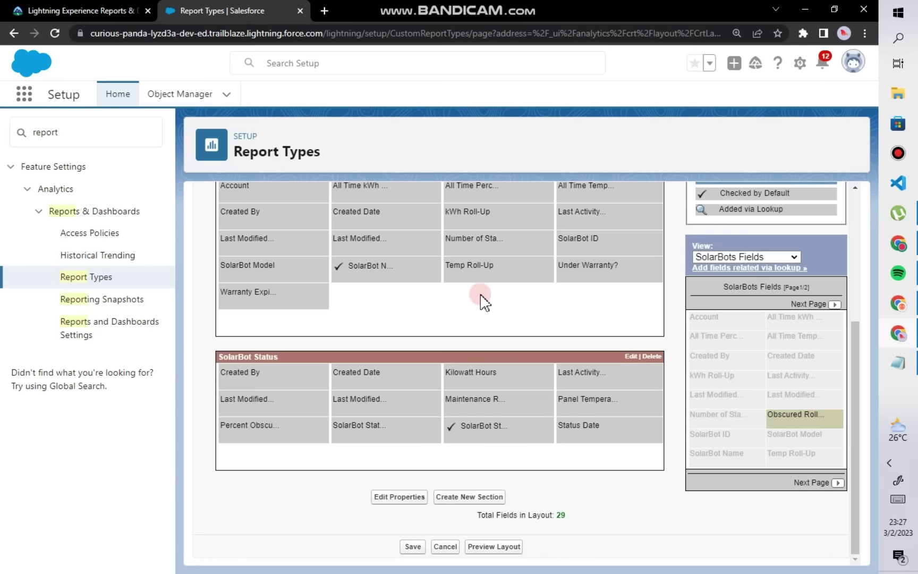
# Step: Remove kWh Roll-Up and Temp Roll-Up from the SolarBots section, checking the field names against the Trailhead list
pyautogui.scroll(1, 483, 302)
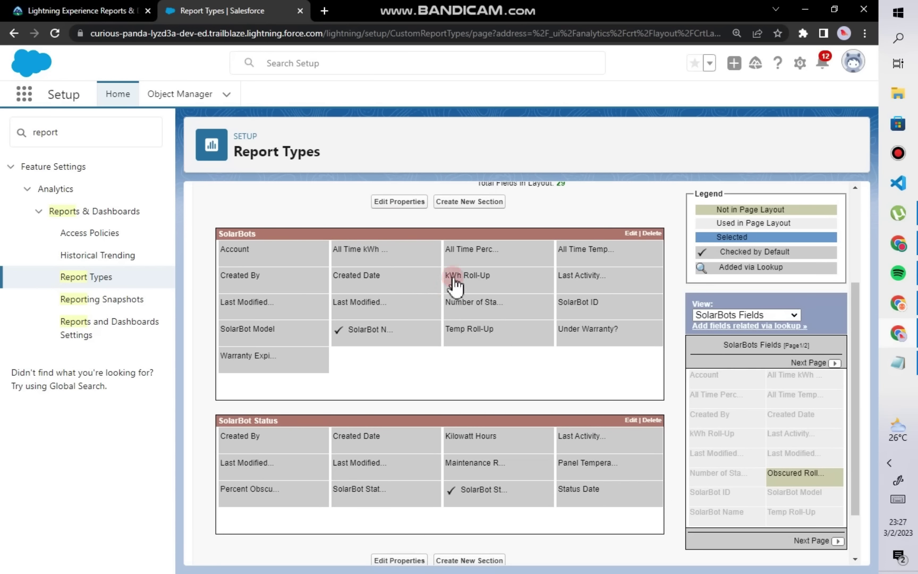
pyautogui.click(455, 286)
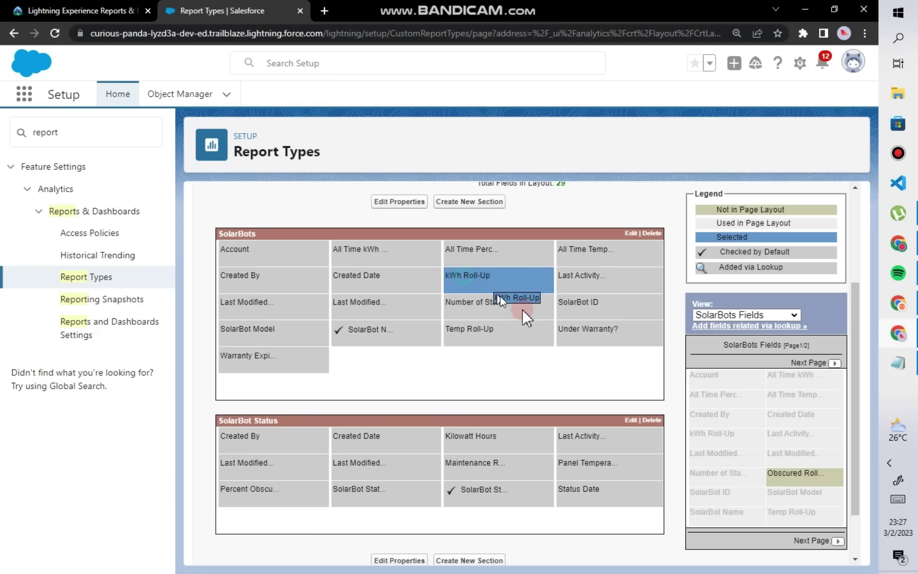
pyautogui.moveTo(523, 313); pyautogui.dragTo(702, 365)
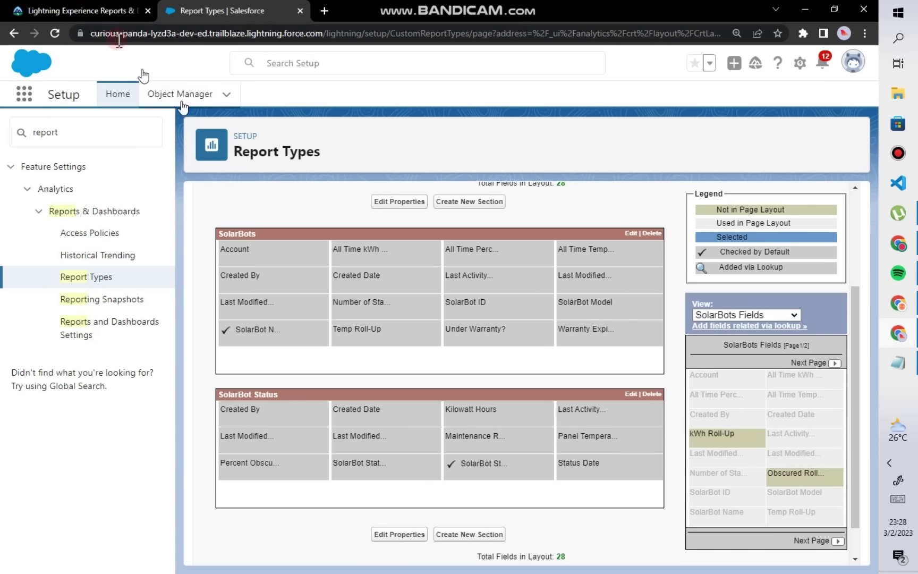
pyautogui.click(86, 11)
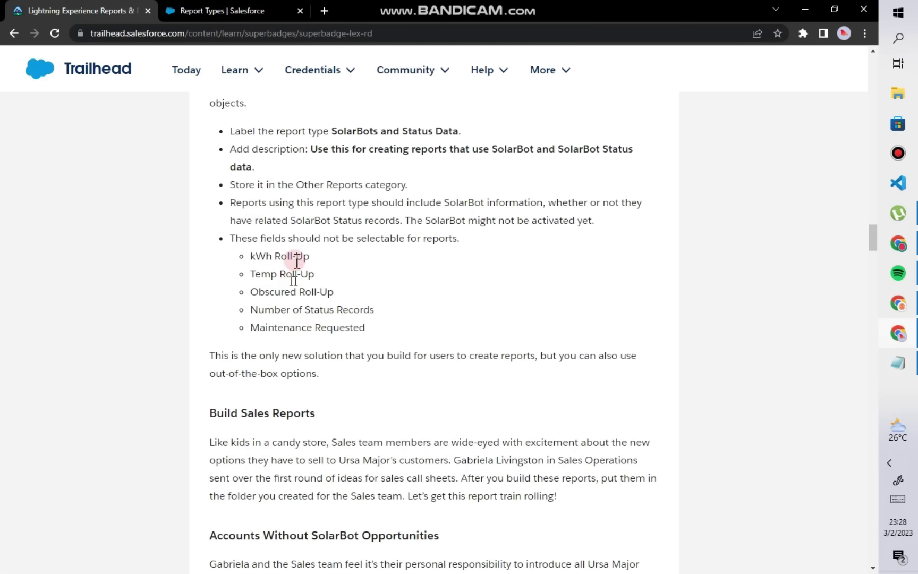
pyautogui.click(263, 9)
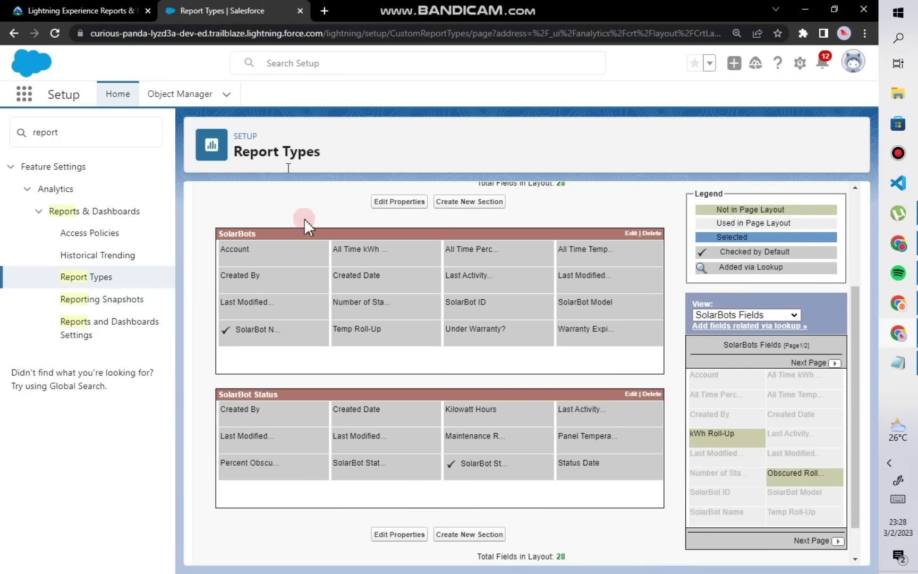
pyautogui.click(357, 335)
pyautogui.moveTo(359, 334); pyautogui.dragTo(689, 375)
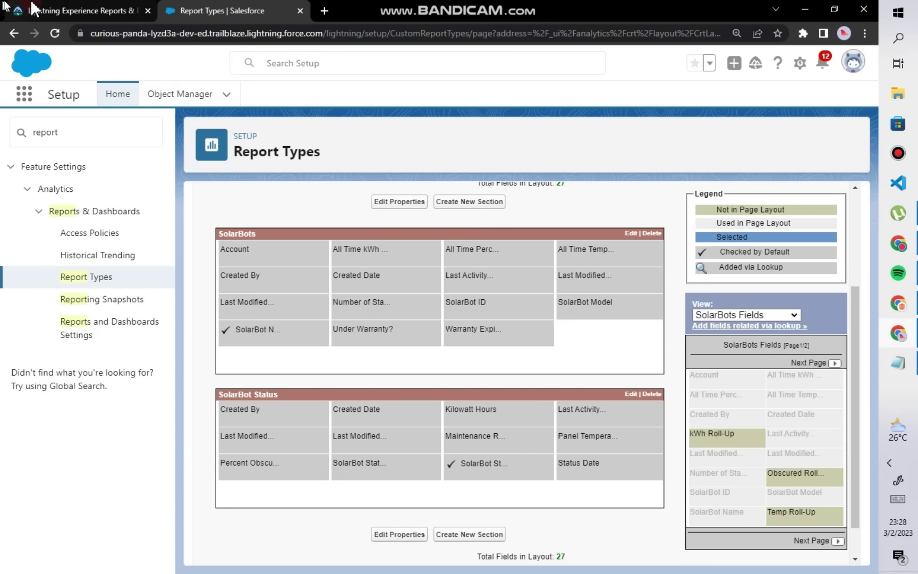
# Step: Check the Trailhead list again and remove Number of Status Records from the SolarBots section
pyautogui.click(35, 8)
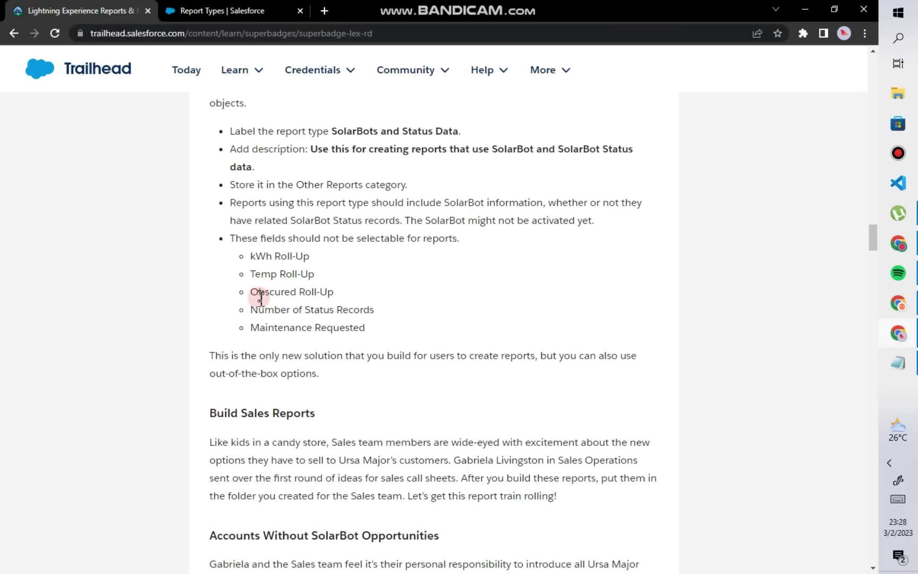
pyautogui.click(205, 9)
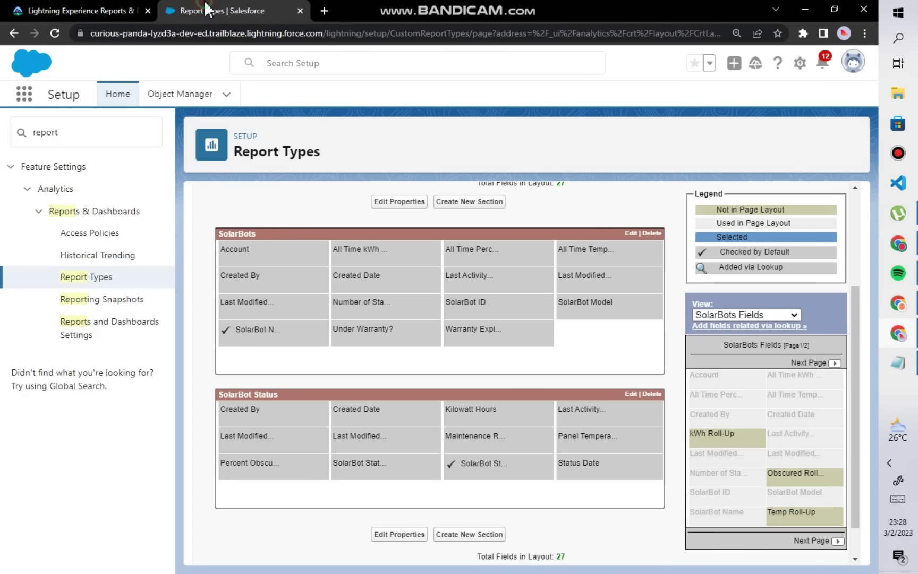
pyautogui.click(364, 303)
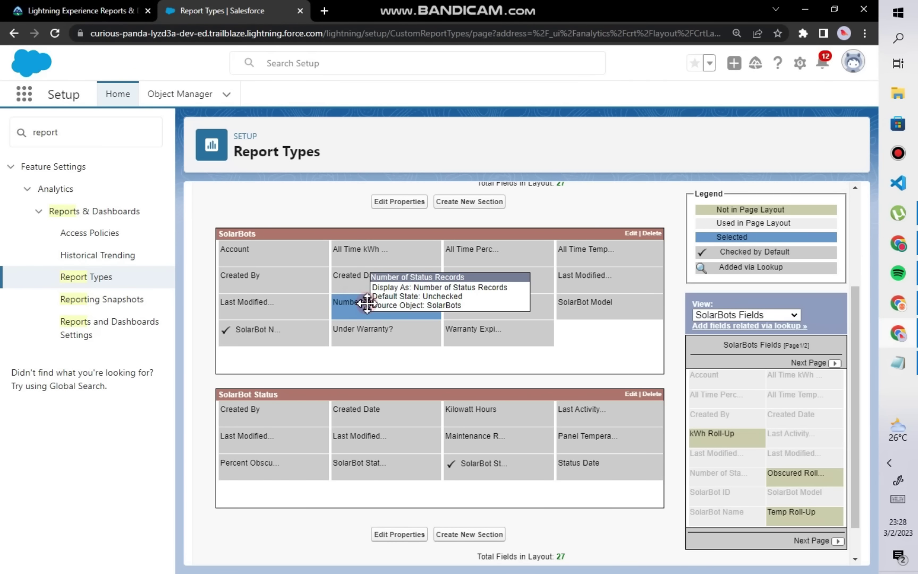
pyautogui.moveTo(369, 308); pyautogui.dragTo(690, 373)
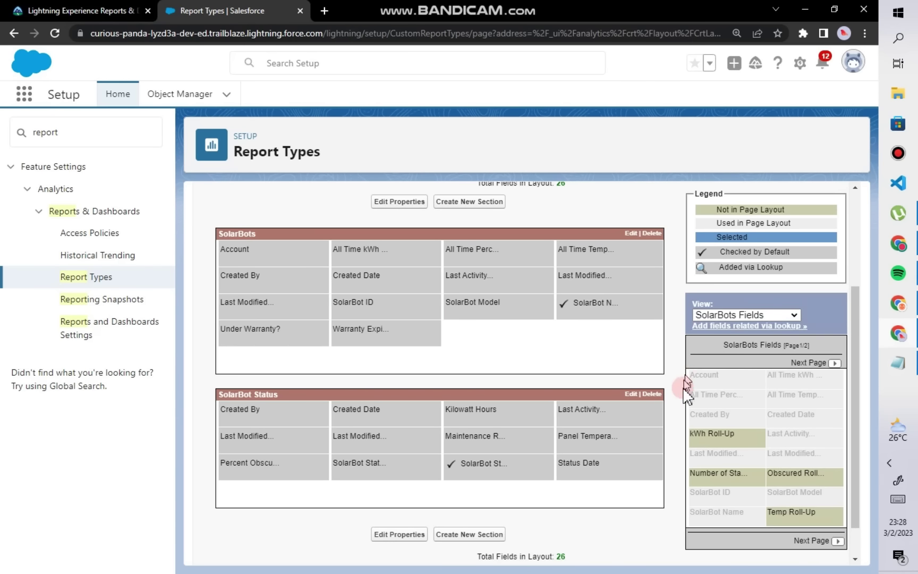
# Step: Review the excluded fields in Trailhead and set the SolarBots Account field as checked by default
pyautogui.click(59, 9)
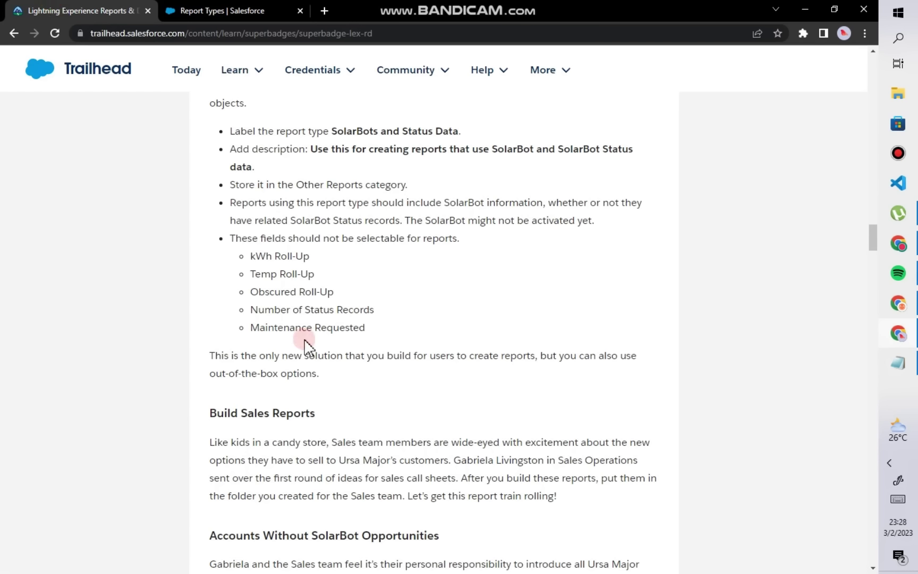
pyautogui.click(215, 10)
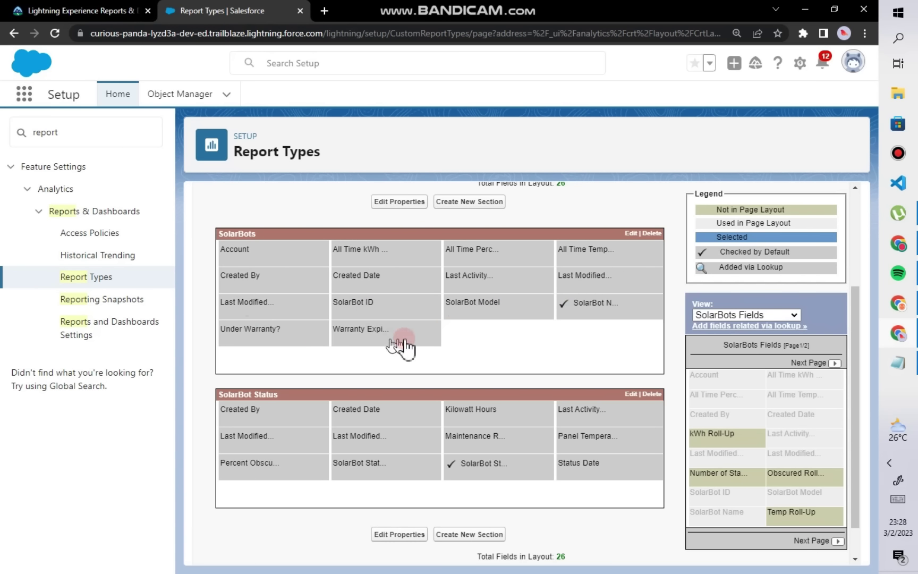
pyautogui.scroll(-1, 400, 348)
pyautogui.scroll(3, 349, 321)
pyautogui.doubleClick(231, 337)
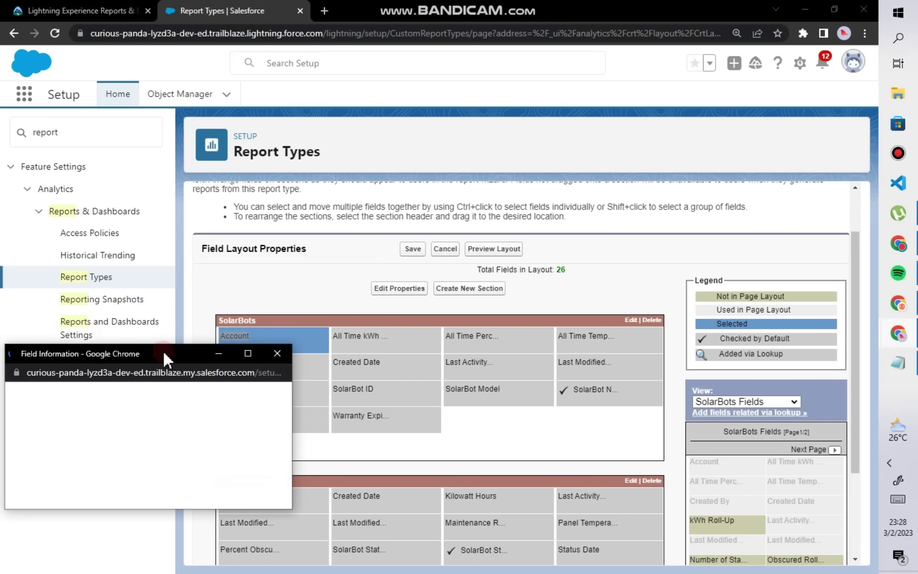
pyautogui.moveTo(163, 351); pyautogui.dragTo(482, 271)
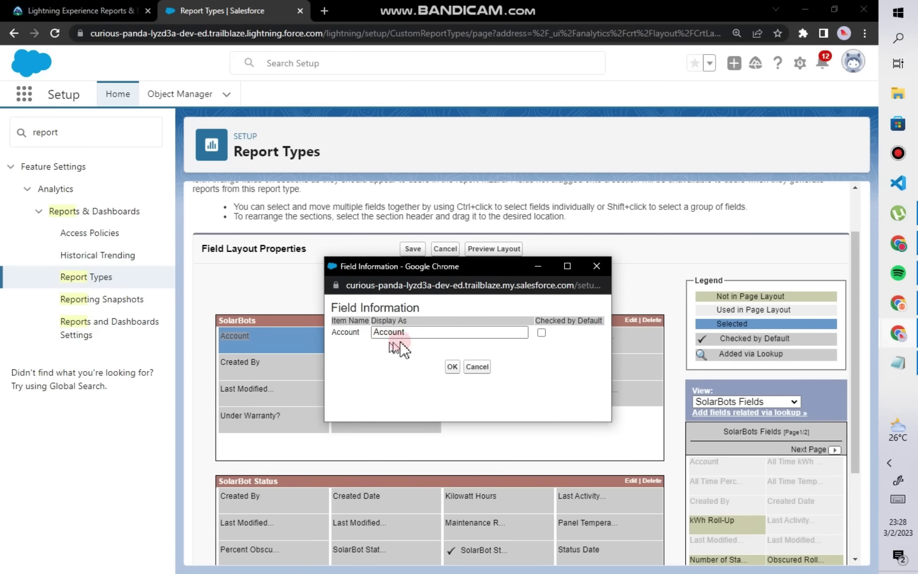
pyautogui.click(541, 333)
pyautogui.click(452, 367)
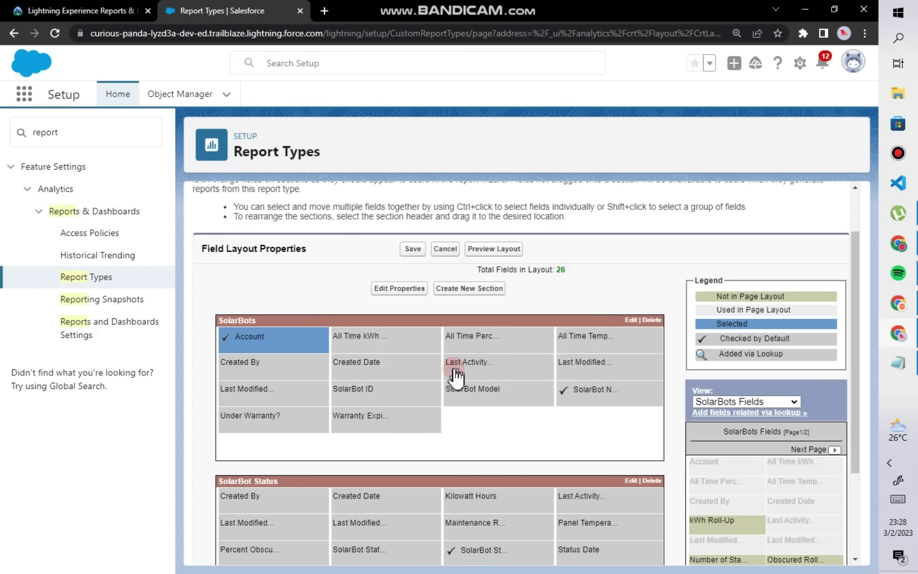
# Step: Set the All Time kWh Average field in the SolarBots section as checked by default
pyautogui.scroll(-3, 449, 367)
pyautogui.click(372, 211)
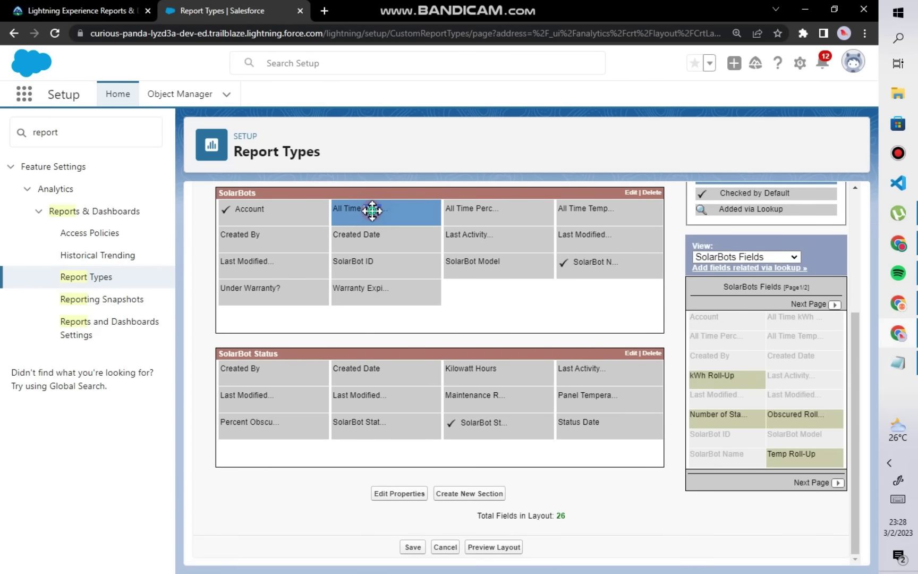
pyautogui.scroll(2, 373, 211)
pyautogui.doubleClick(348, 280)
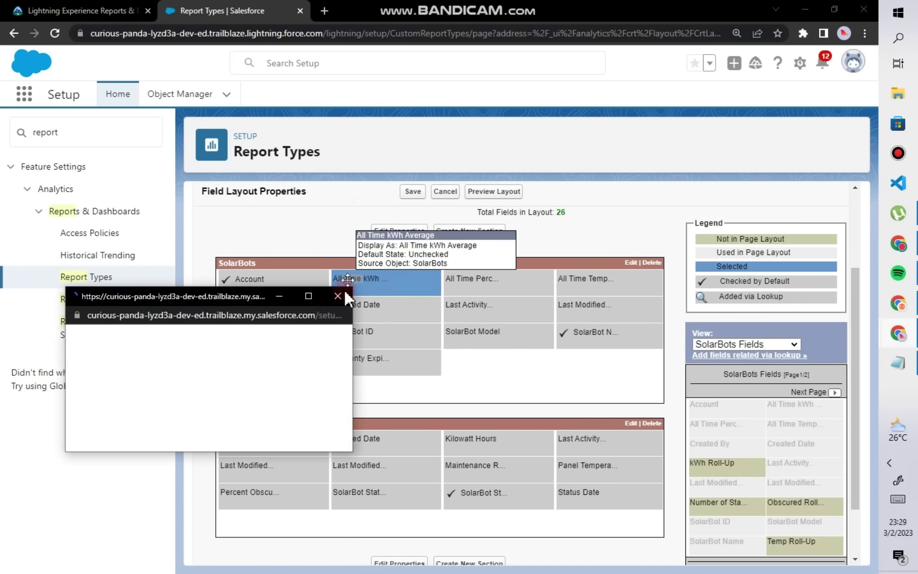
pyautogui.click(299, 388)
pyautogui.click(296, 372)
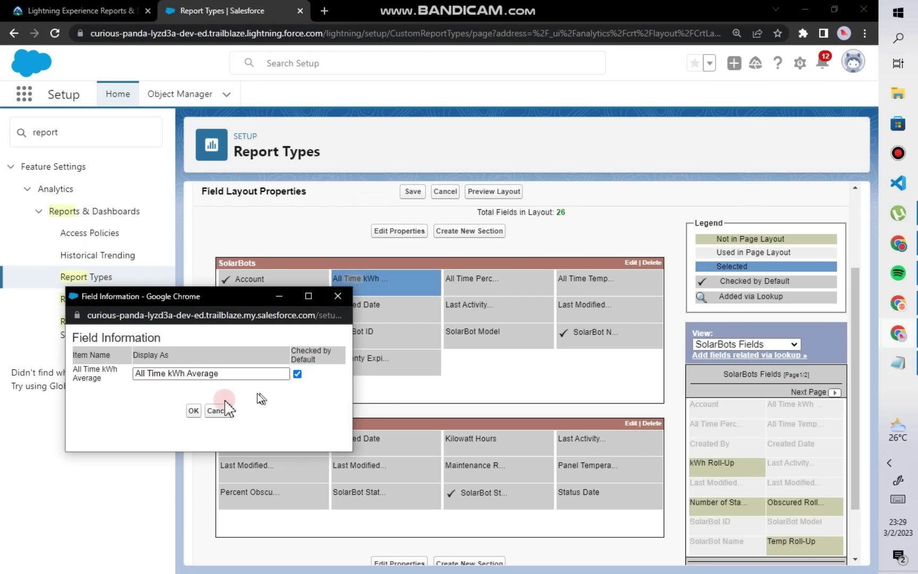
pyautogui.click(194, 410)
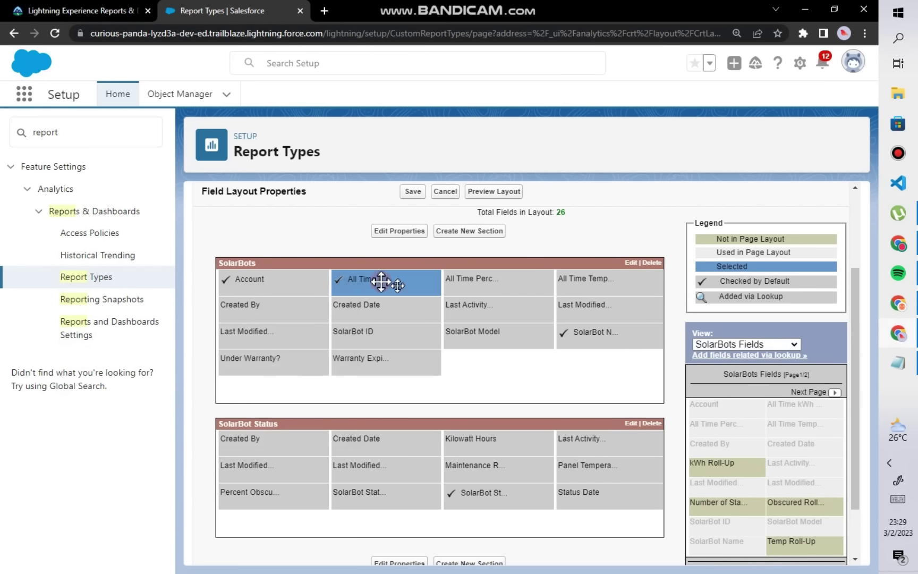
# Step: Set the All Time Percent Obscured Average field in the SolarBots section as checked by default
pyautogui.click(479, 282)
pyautogui.doubleClick(479, 282)
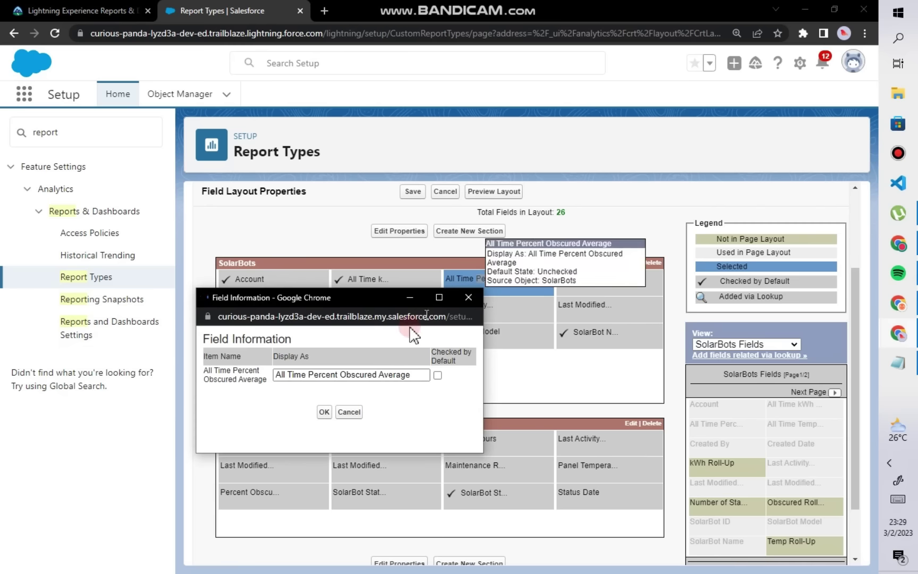
pyautogui.click(437, 375)
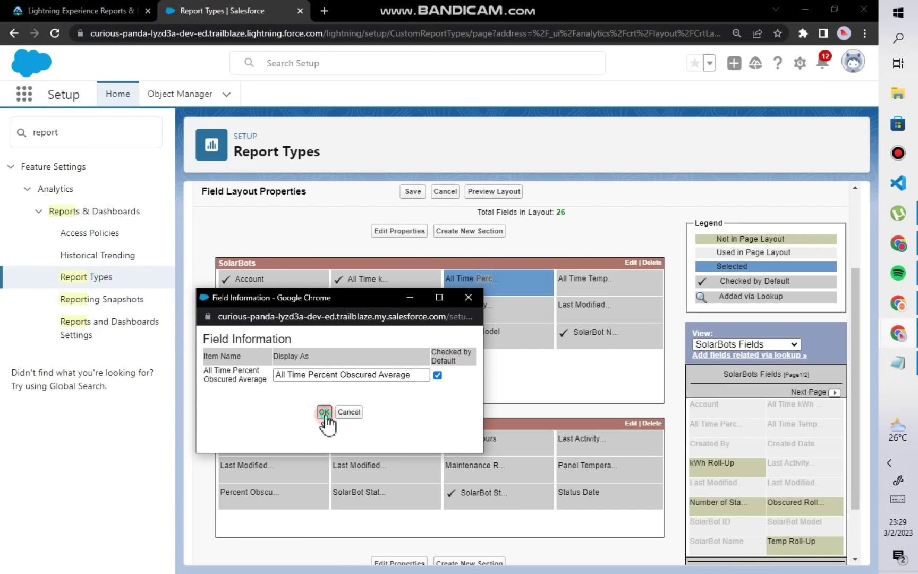
pyautogui.click(325, 413)
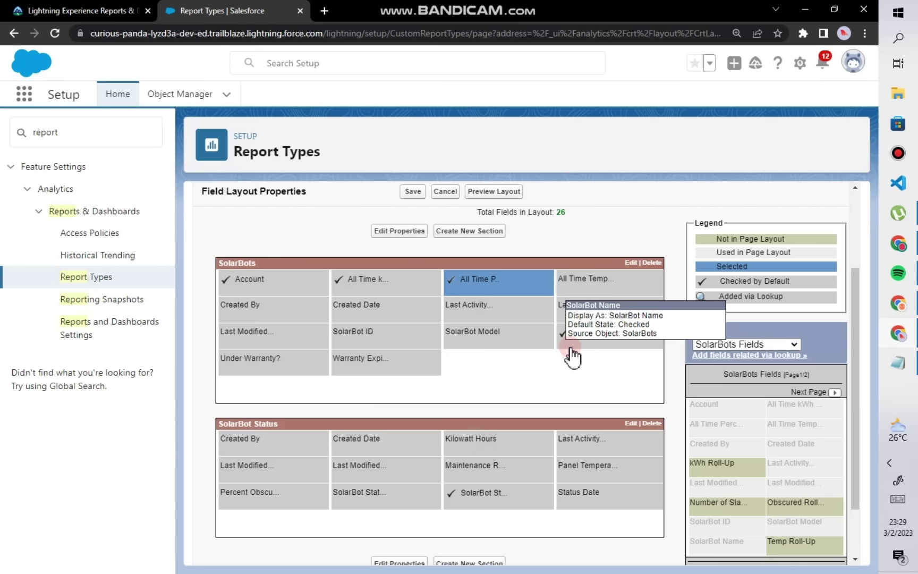
pyautogui.scroll(-2, 409, 382)
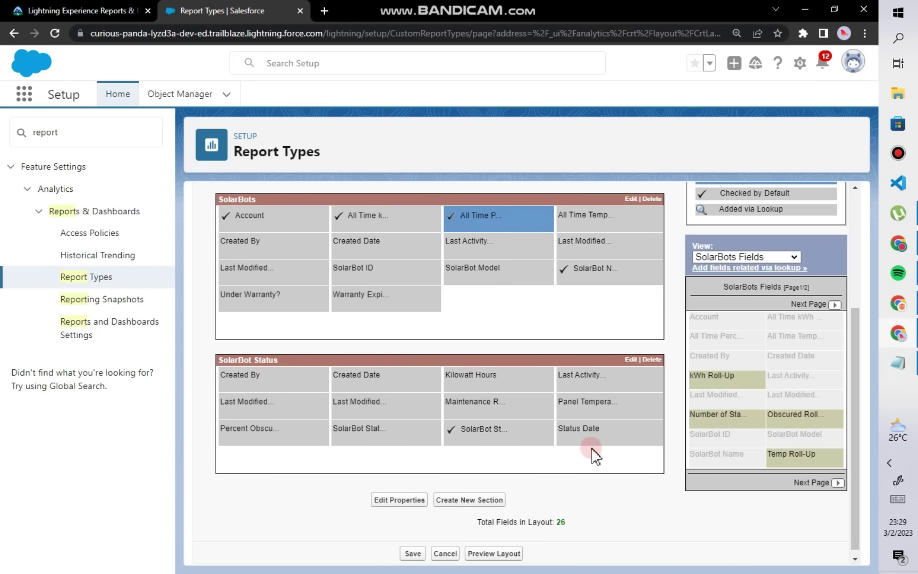
# Step: Show the SolarBot Status fields and remove Maintenance Requested from the SolarBot Status section of the layout
pyautogui.click(771, 257)
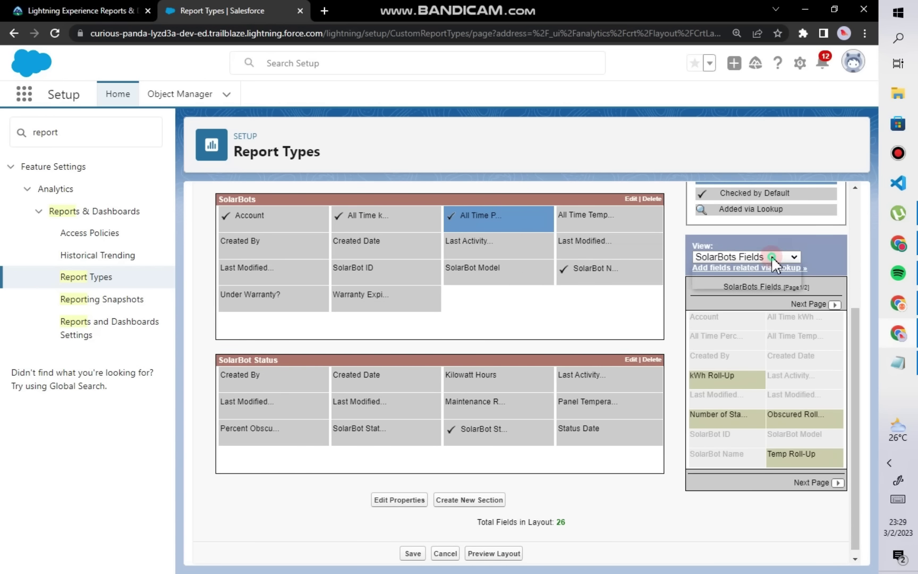
pyautogui.click(759, 279)
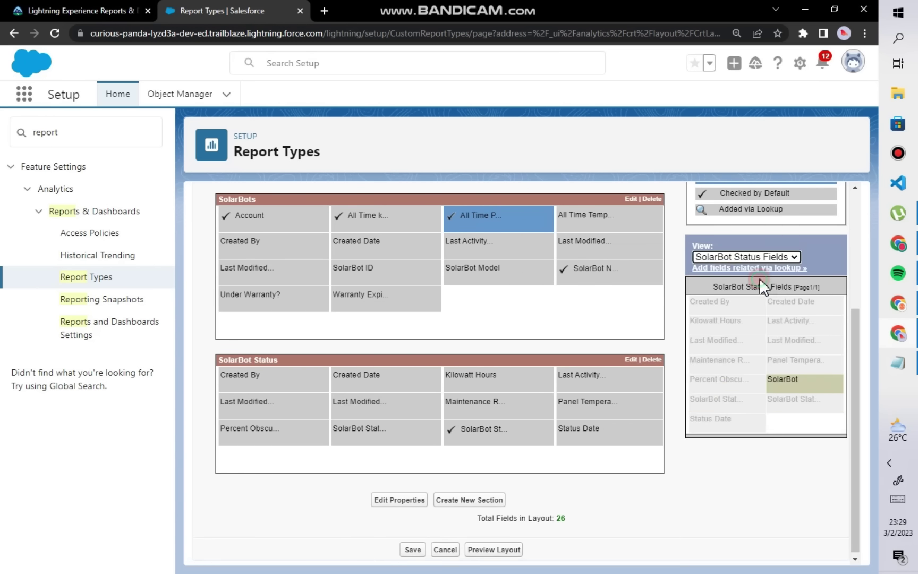
pyautogui.click(740, 256)
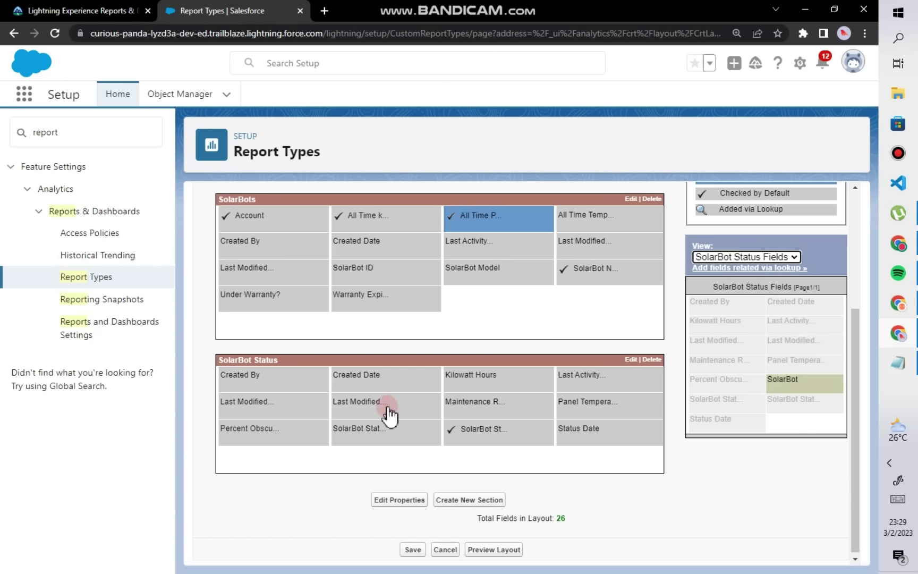
pyautogui.moveTo(389, 415)
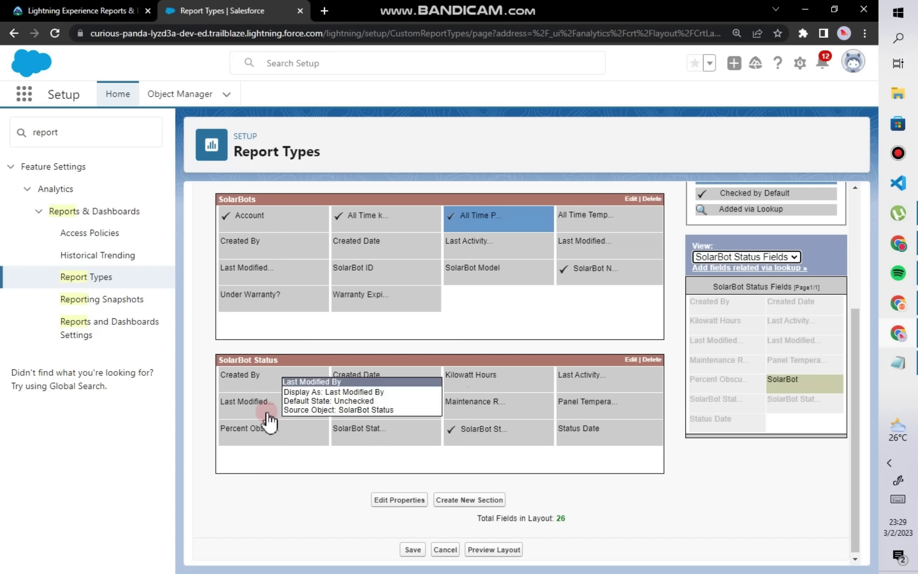
pyautogui.click(481, 408)
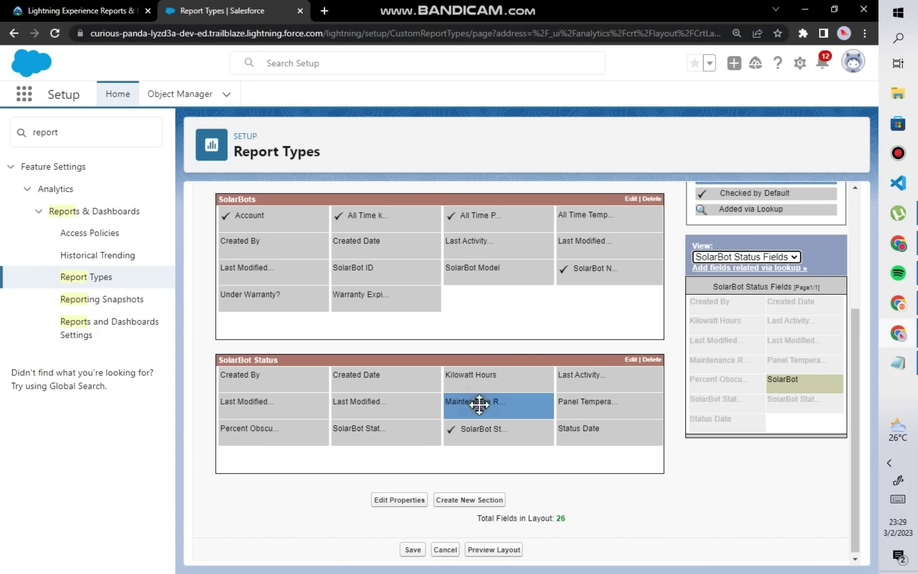
pyautogui.moveTo(479, 404); pyautogui.dragTo(693, 306)
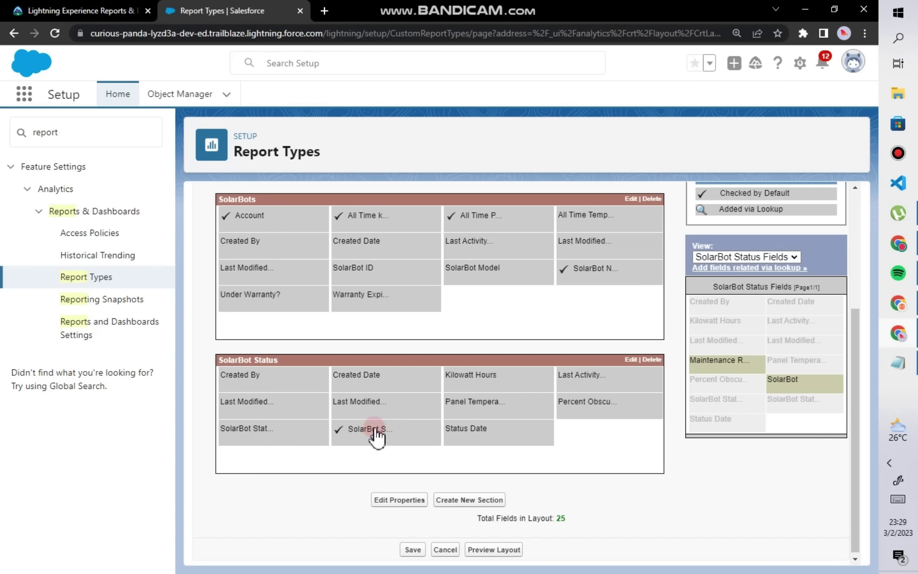
# Step: Keep SolarBot Status Name checked by default and save the field layout of the SolarBots and Status Data report type
pyautogui.doubleClick(360, 425)
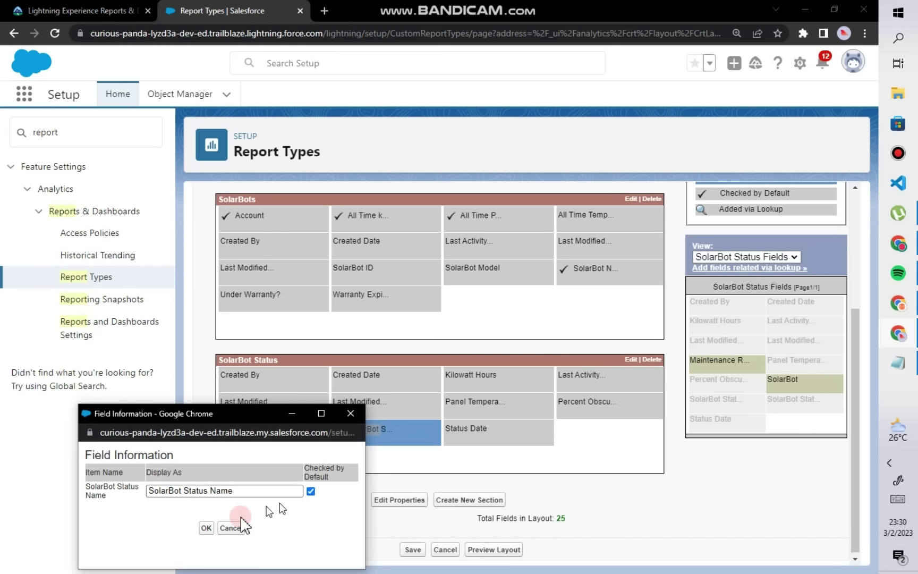
pyautogui.click(206, 528)
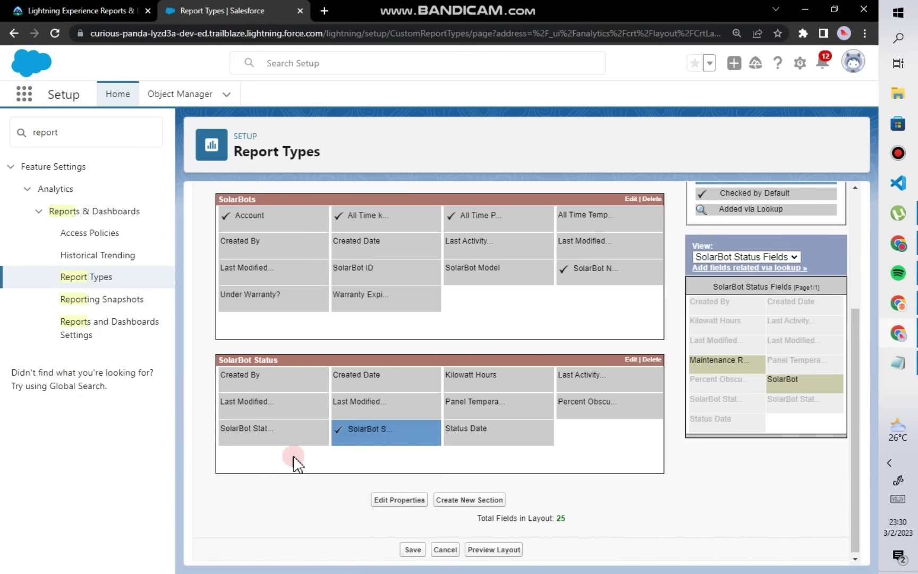
pyautogui.click(466, 433)
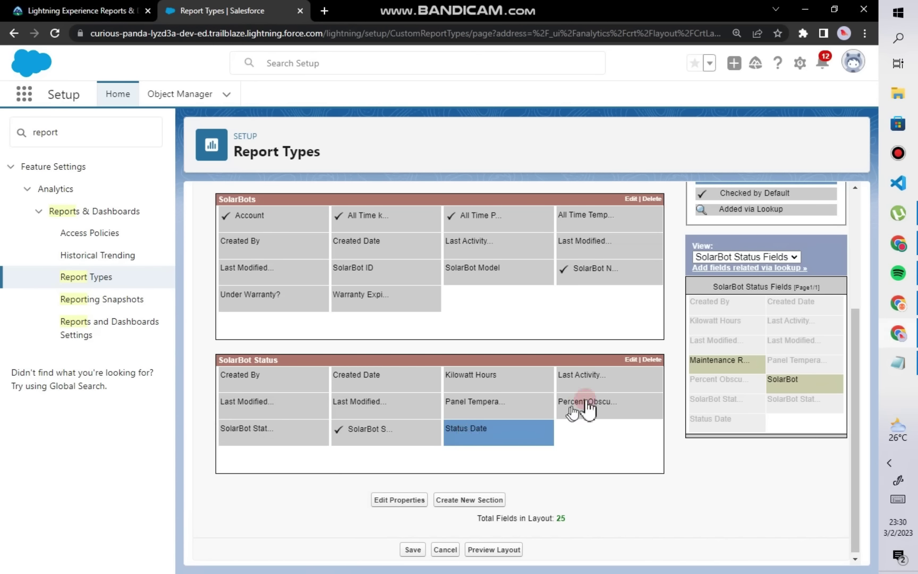
pyautogui.scroll(3, 557, 250)
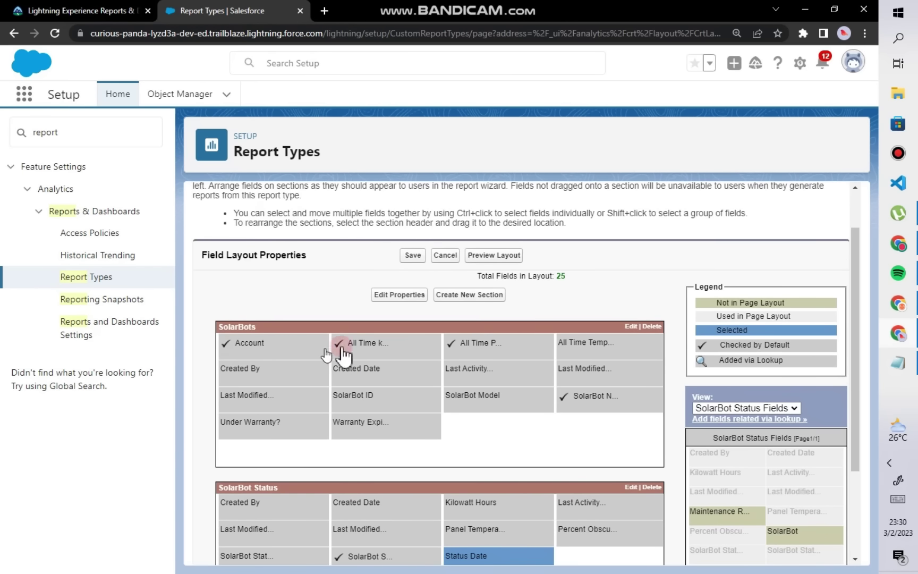
pyautogui.scroll(-3, 558, 414)
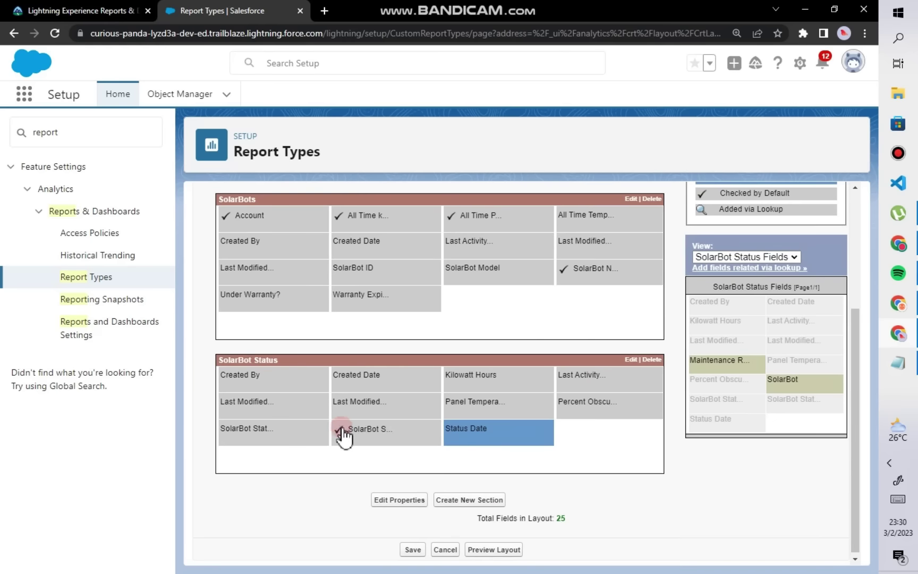
pyautogui.scroll(-1, 467, 433)
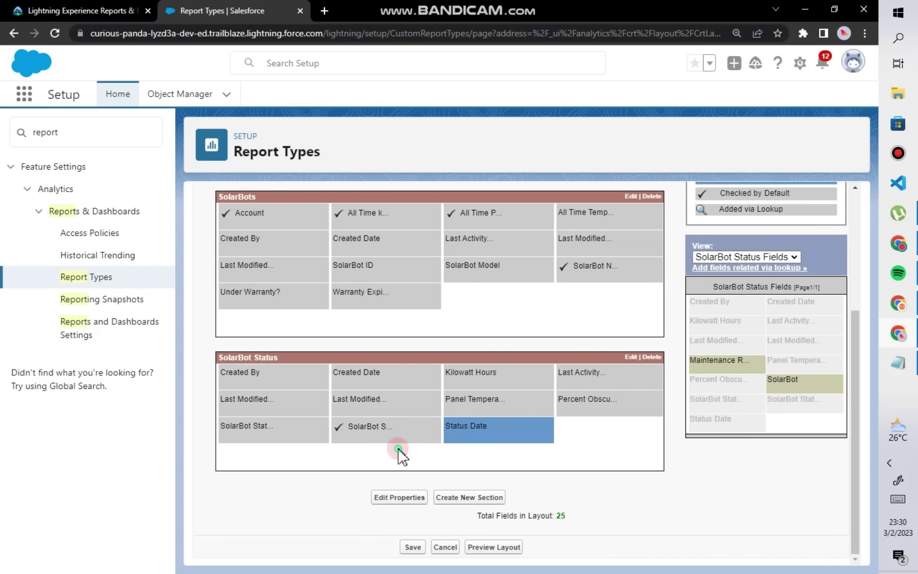
pyautogui.click(412, 547)
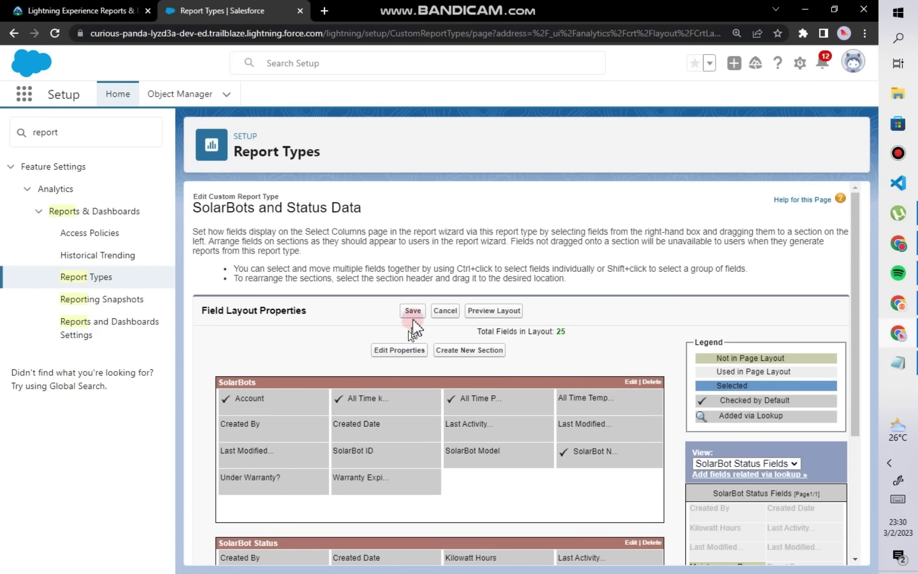
pyautogui.click(413, 311)
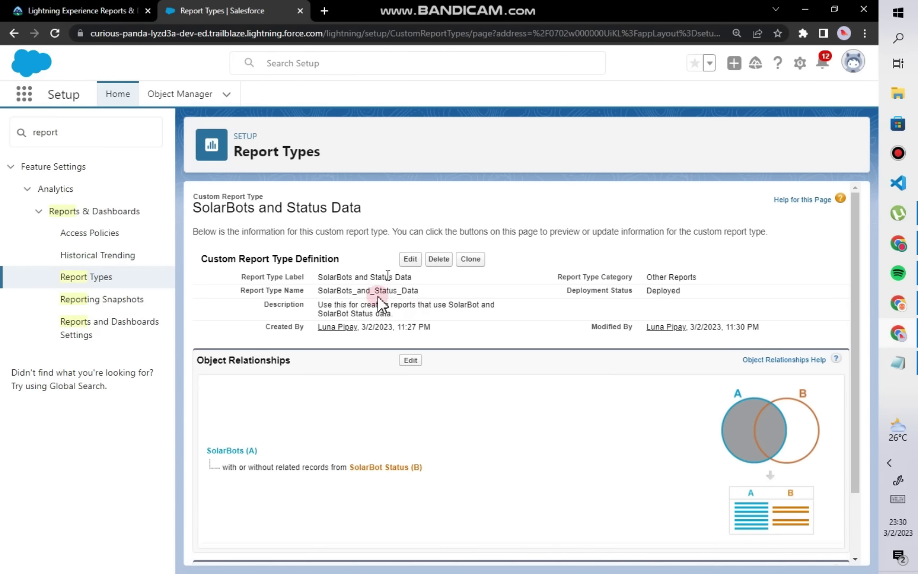
pyautogui.scroll(-2, 420, 390)
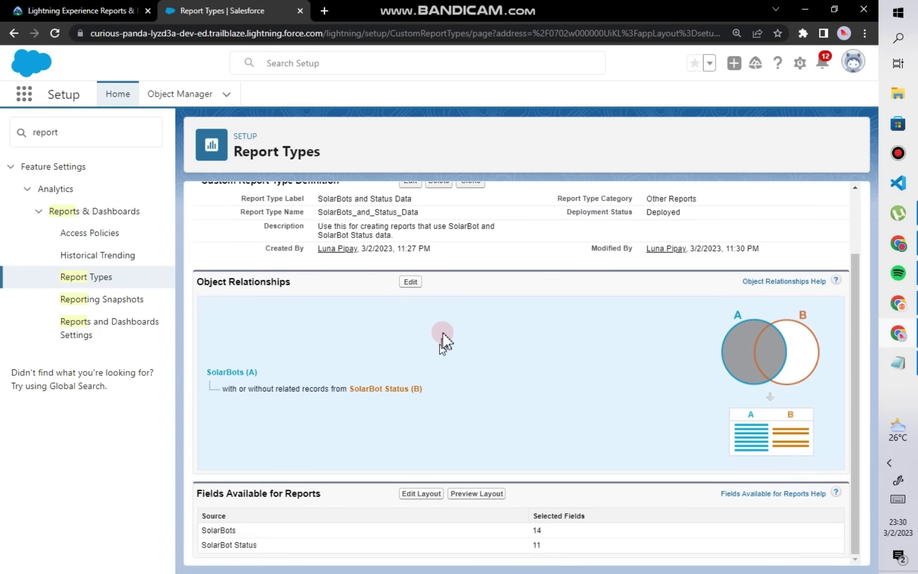
# Step: Switch to Trailhead and run the check for the challenge Organize and manage reports and folders
pyautogui.click(109, 8)
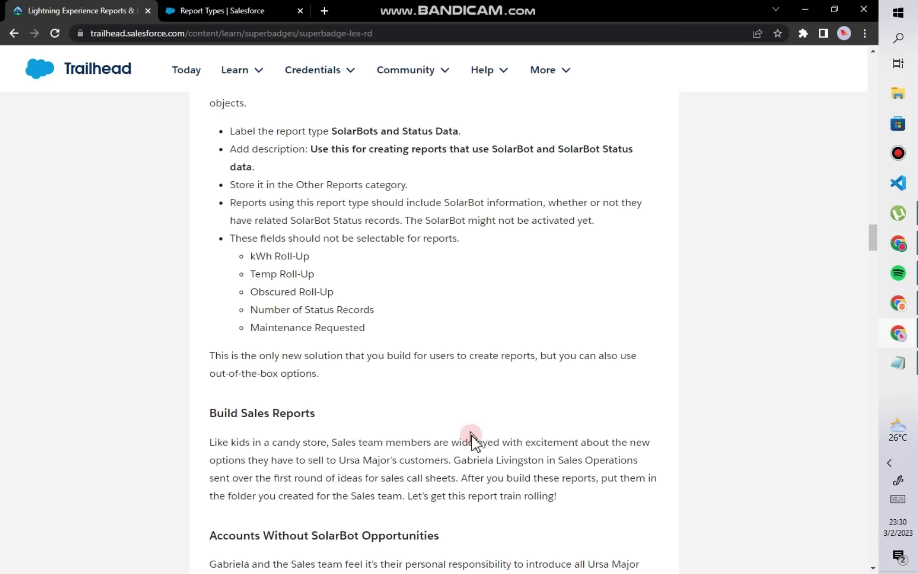
pyautogui.scroll(-7, 471, 437)
pyautogui.scroll(6, 473, 436)
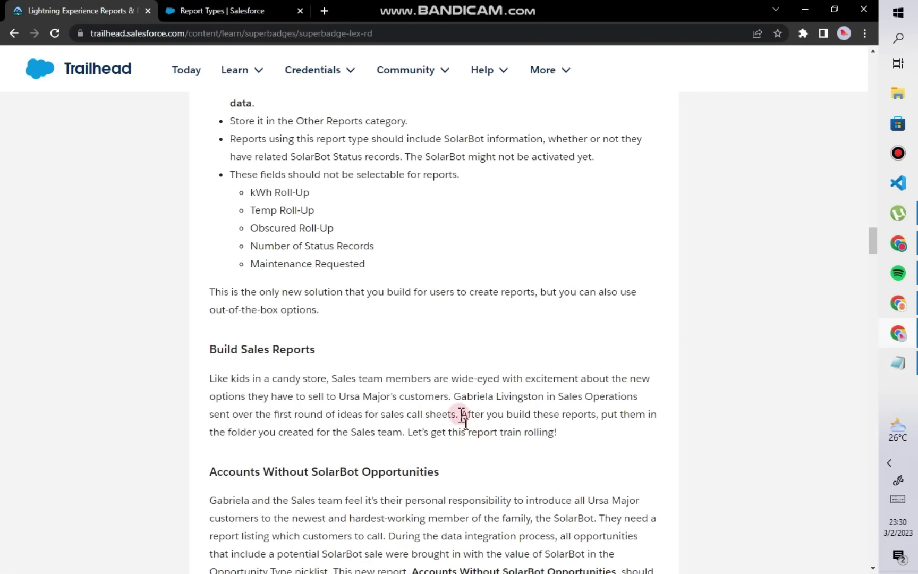
pyautogui.scroll(-18, 424, 380)
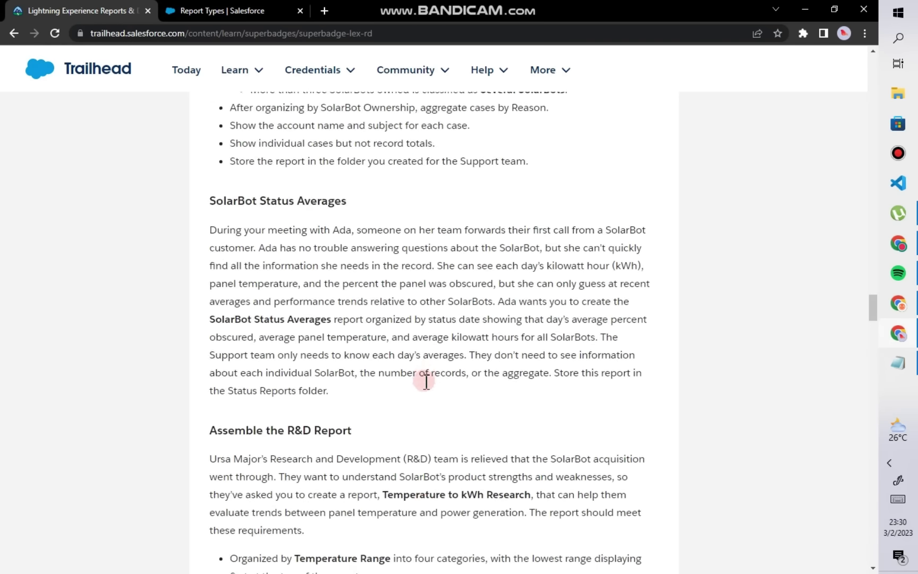
pyautogui.scroll(-20, 426, 379)
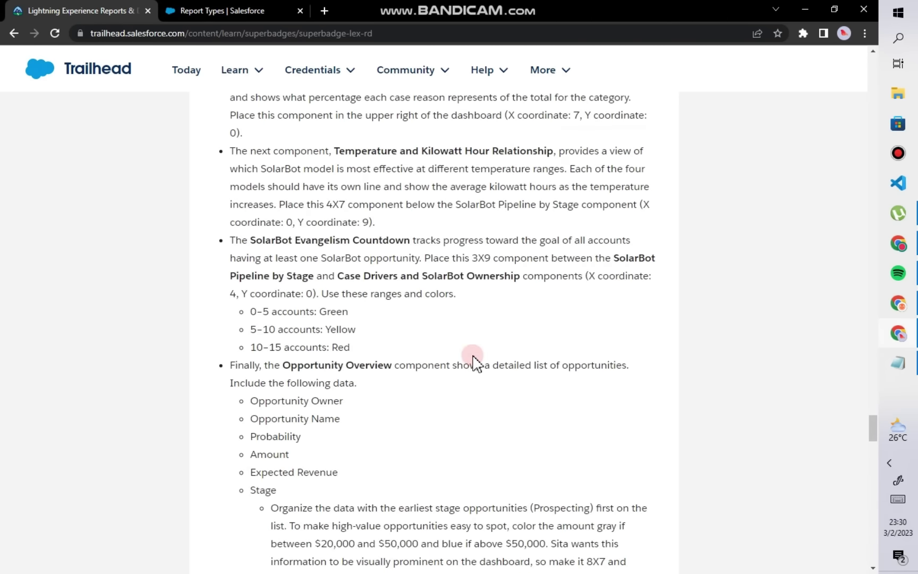
pyautogui.scroll(-20, 473, 361)
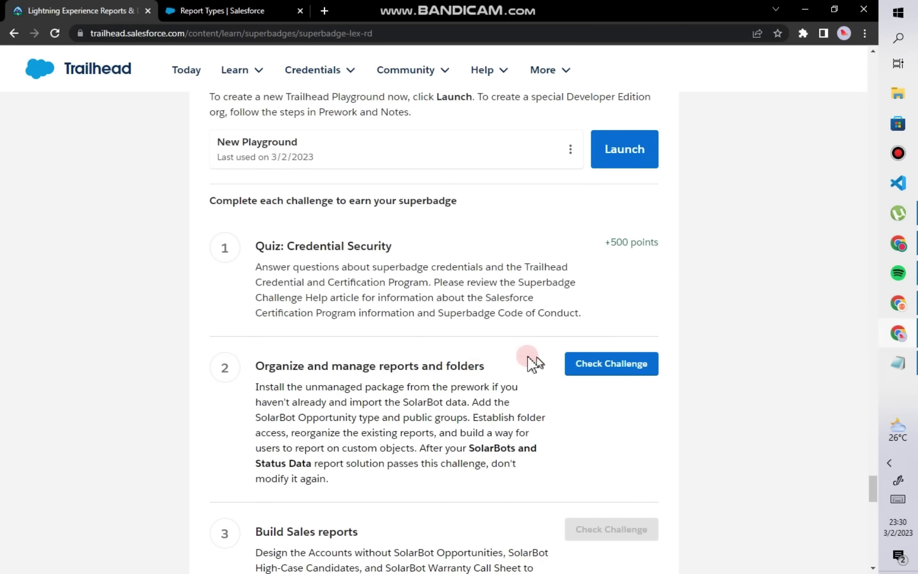
pyautogui.click(586, 365)
pyautogui.scroll(-1, 504, 369)
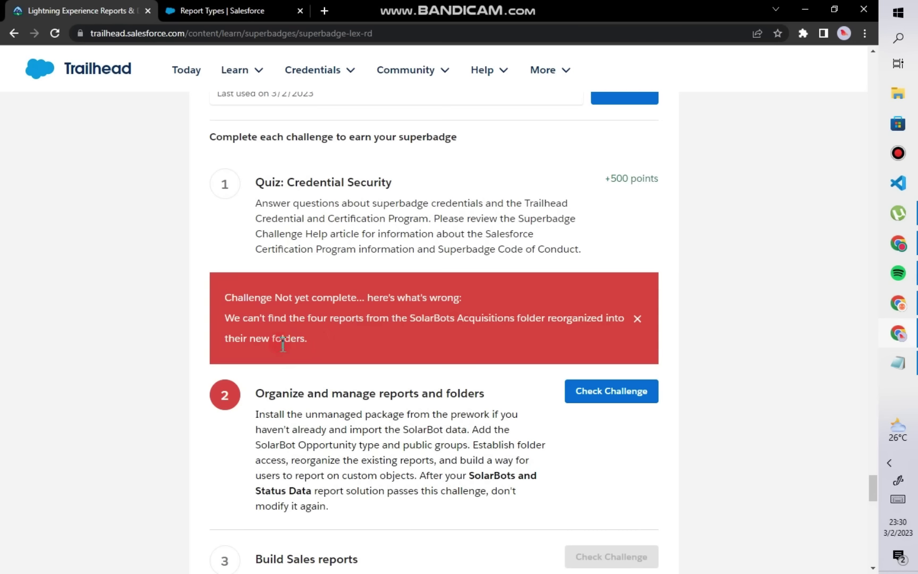
# Step: Return to Salesforce, open the Setup home page and clear the setup search
pyautogui.click(232, 9)
pyautogui.click(120, 101)
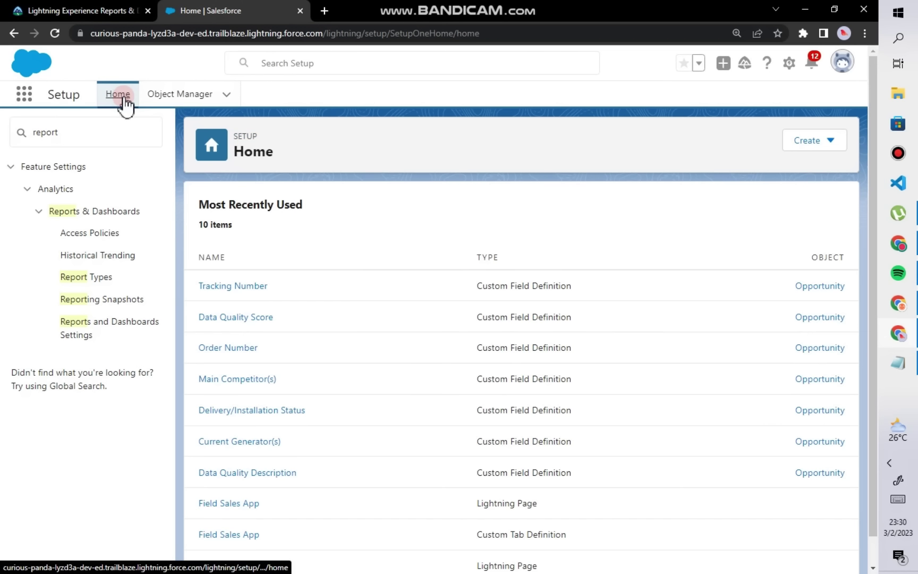
pyautogui.click(76, 132)
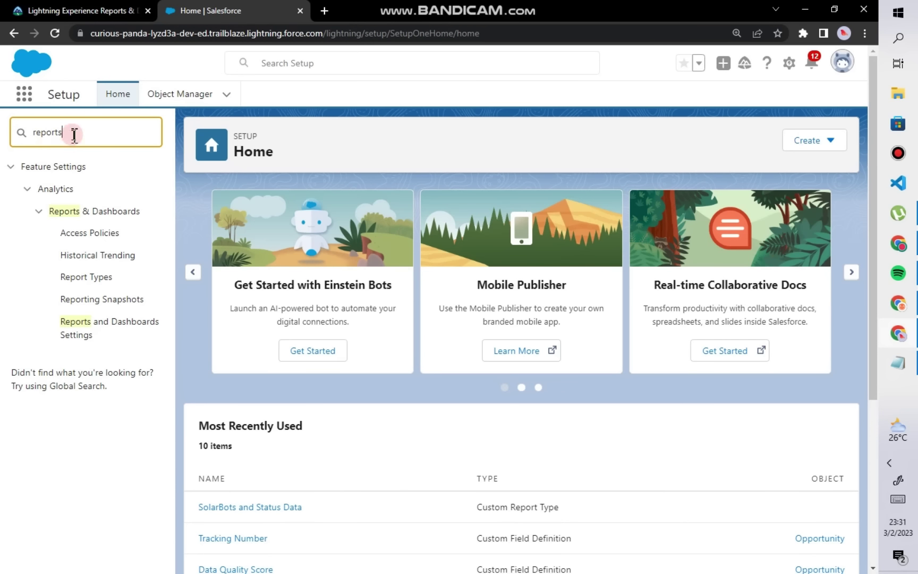
pyautogui.press('BackSpace')
pyautogui.press('BackSpace')
pyautogui.press('BackSpace')
pyautogui.press('BackSpace')
pyautogui.press('BackSpace')
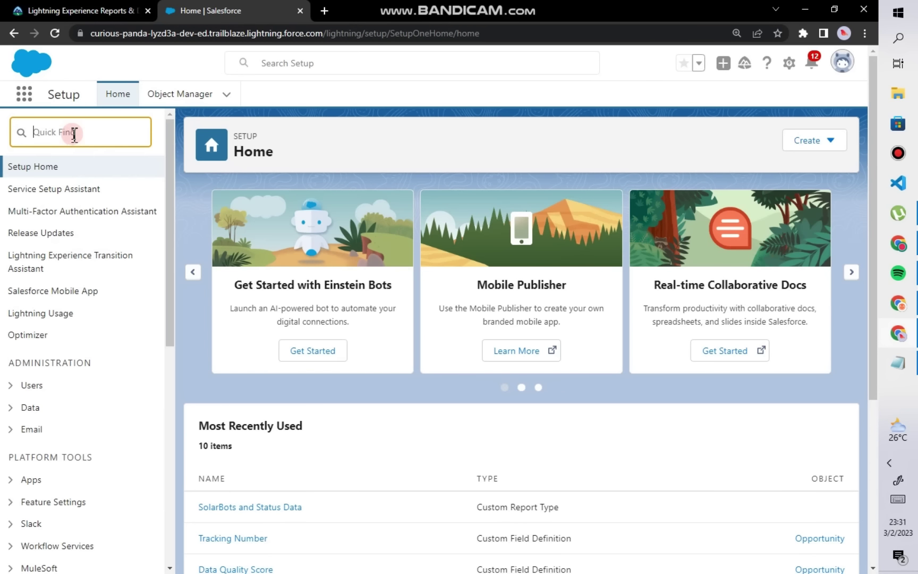
# Step: Find and open the SolarBots app, and open the Acquisition Reports folder from all report folders
pyautogui.click(24, 94)
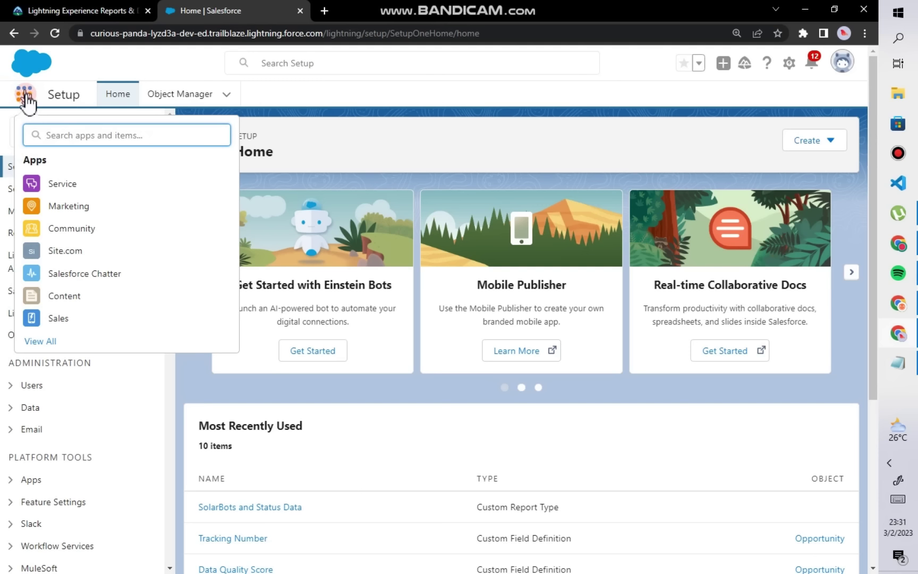
pyautogui.write('solar')
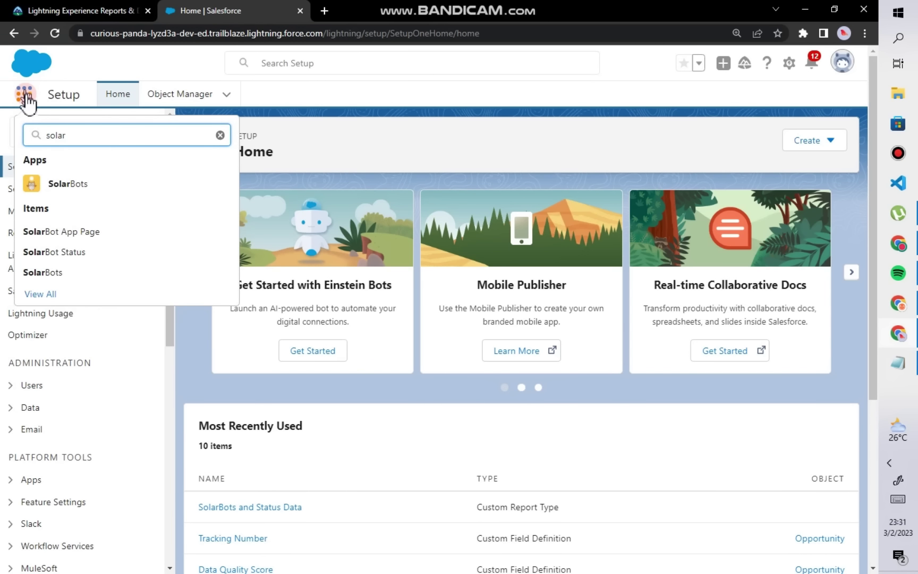
pyautogui.click(63, 185)
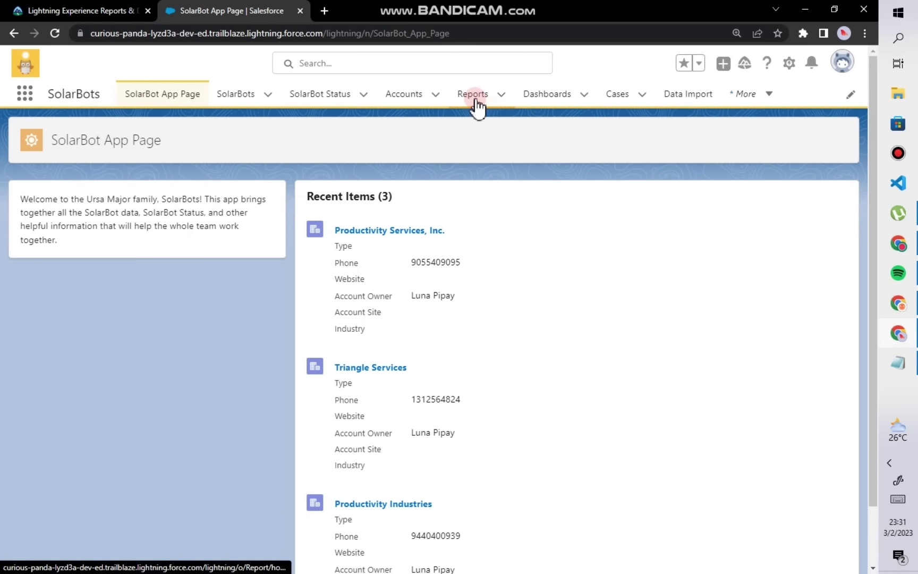
pyautogui.click(472, 95)
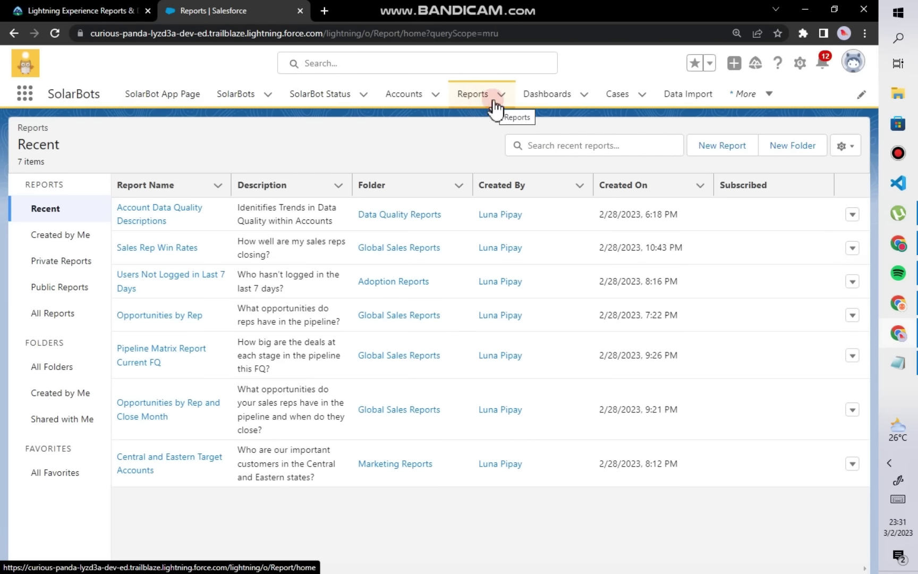
pyautogui.click(62, 367)
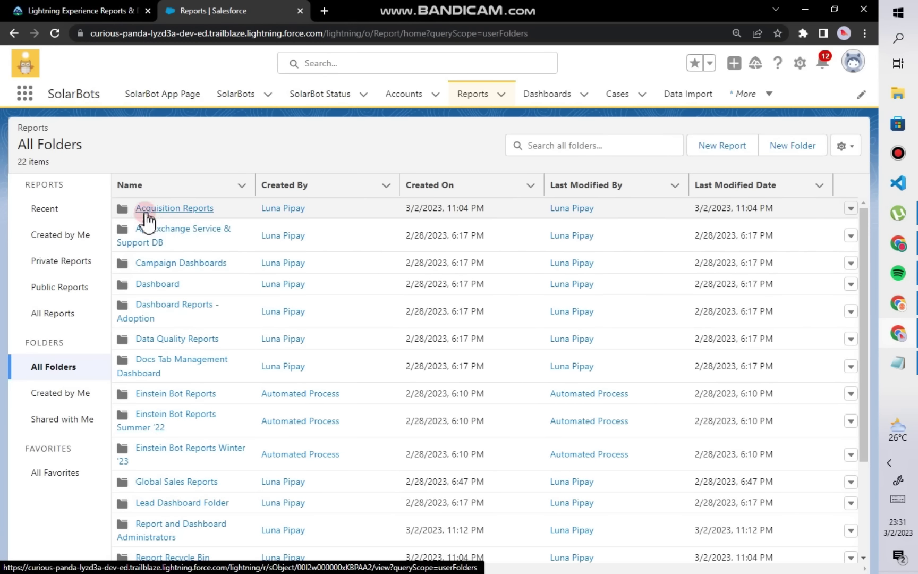
pyautogui.click(171, 209)
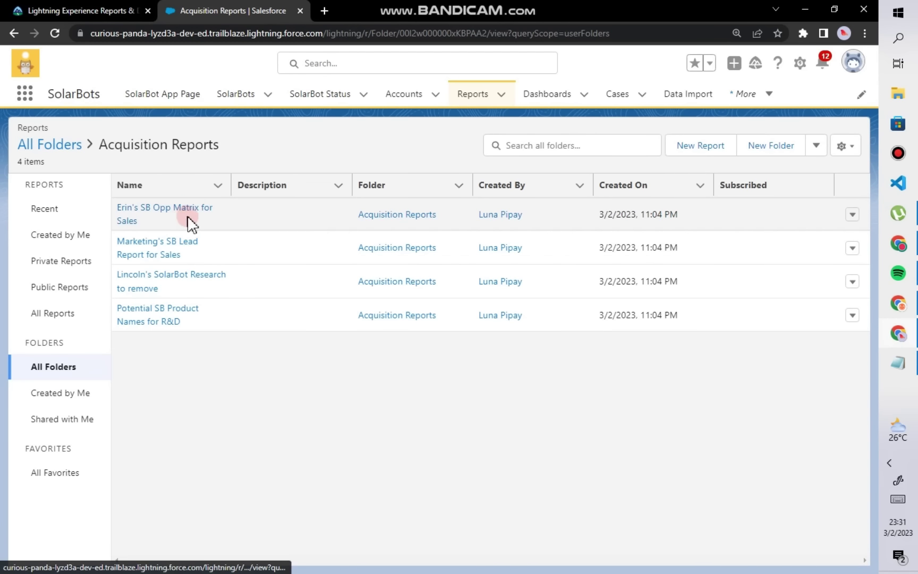
# Step: Move the SB Opp Matrix for Sales report from Acquisition Reports to the SolarBot Sales Reports folder
pyautogui.click(851, 215)
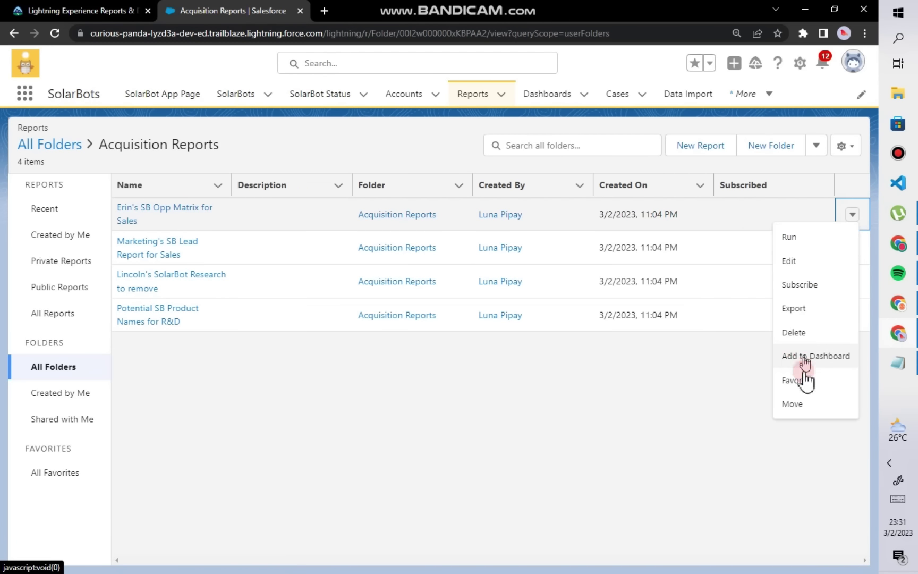
pyautogui.click(791, 404)
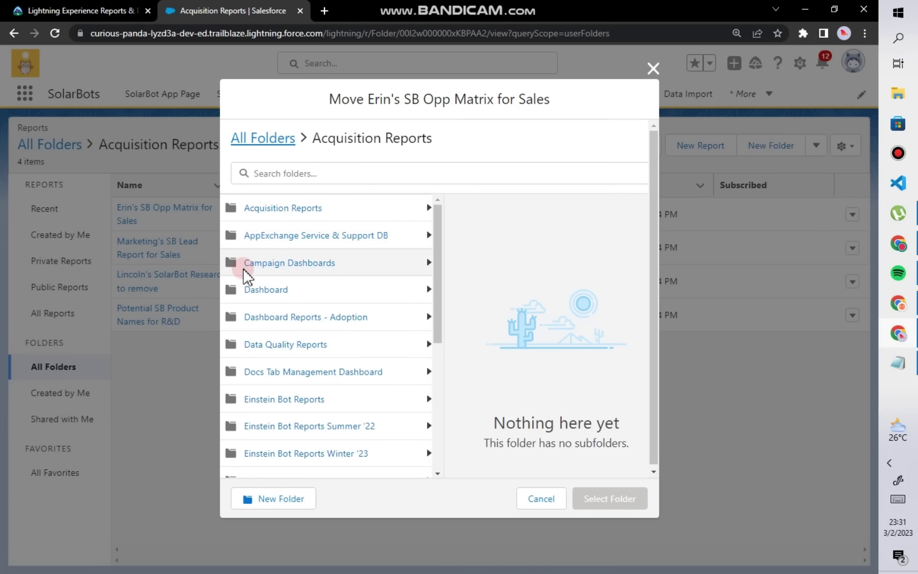
pyautogui.scroll(-3, 287, 382)
pyautogui.scroll(-1, 289, 417)
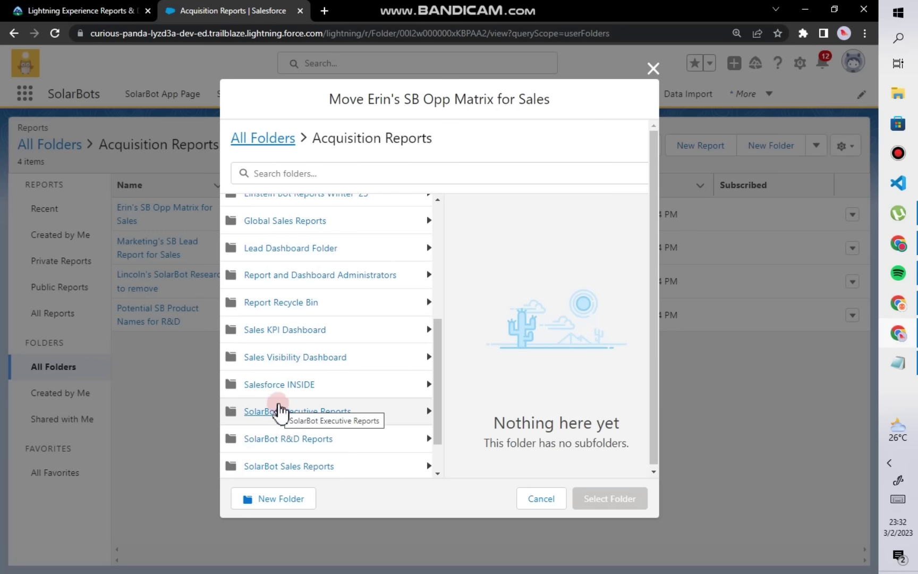
pyautogui.scroll(-1, 286, 427)
pyautogui.click(280, 416)
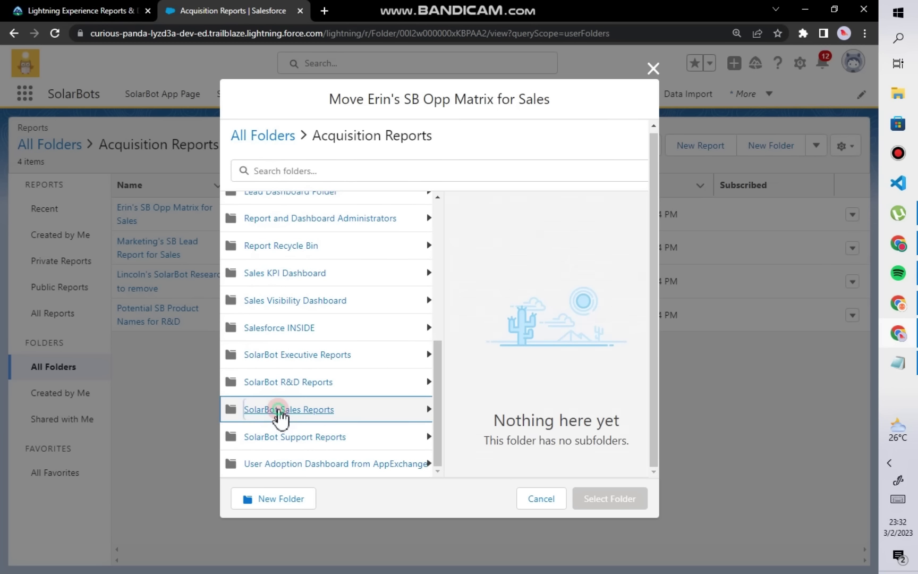
pyautogui.click(590, 499)
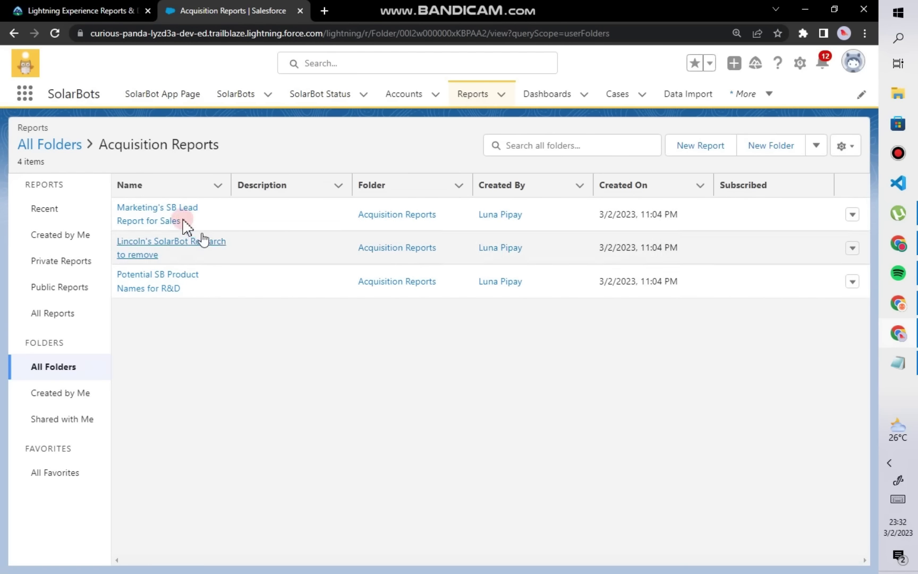
# Step: Move the Marketing's SB Lead Report for Sales report from Acquisition Reports to the SolarBot Sales Reports folder
pyautogui.click(850, 223)
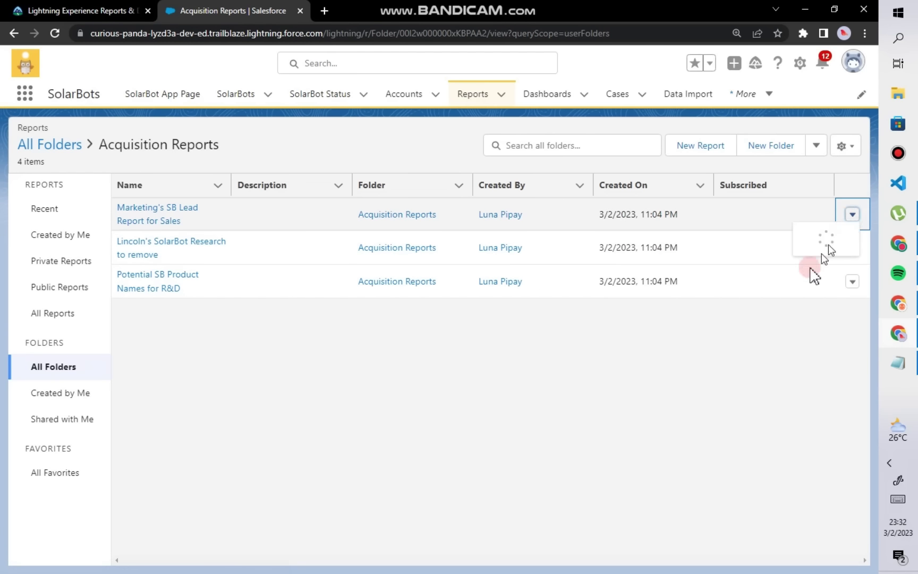
pyautogui.click(808, 299)
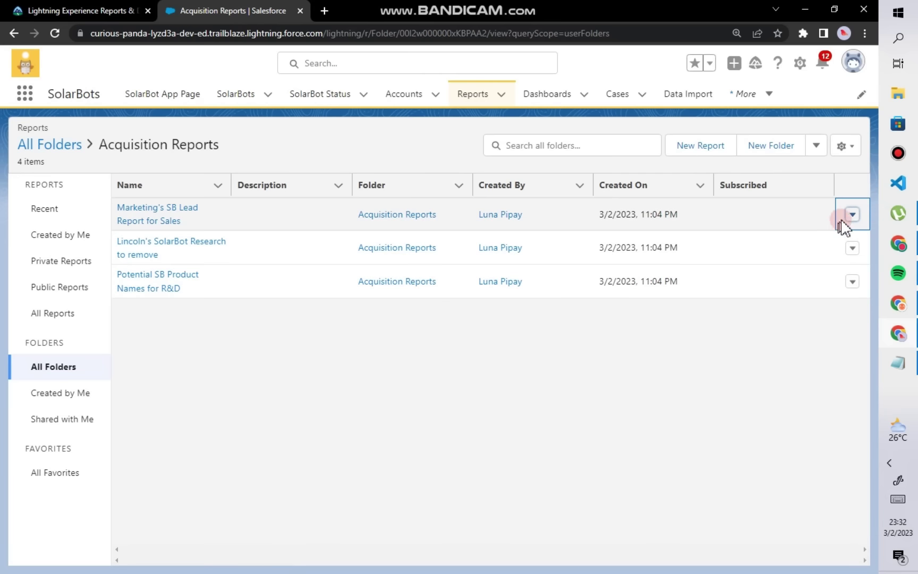
pyautogui.click(850, 223)
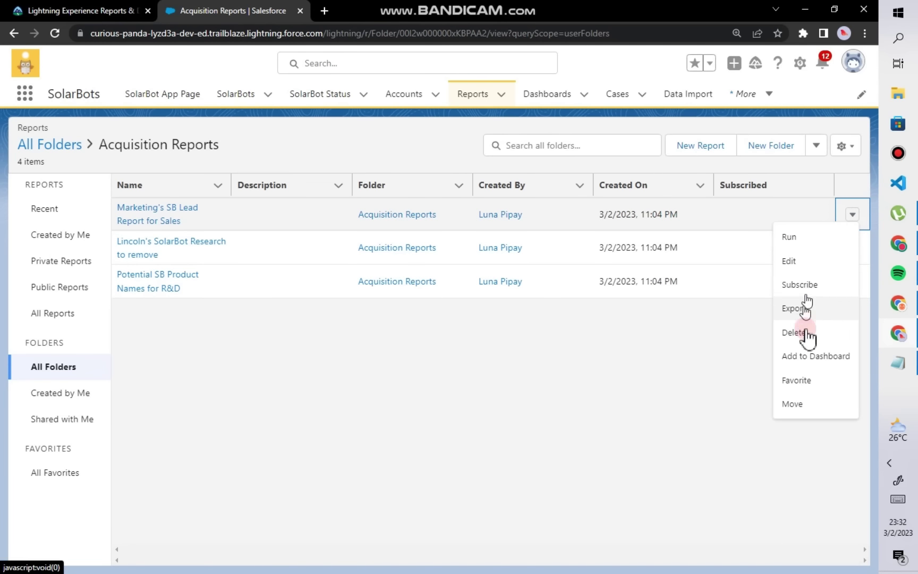
pyautogui.click(796, 404)
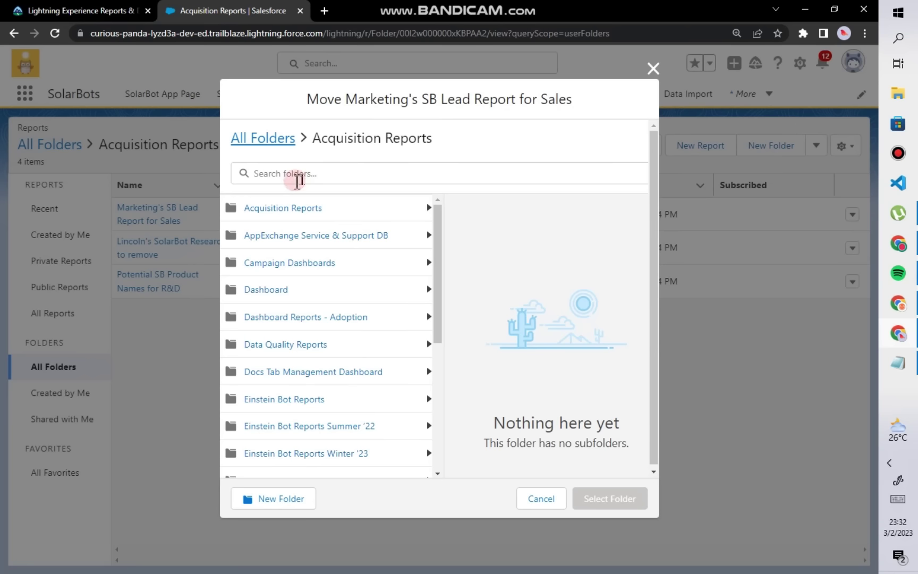
pyautogui.scroll(-4, 318, 297)
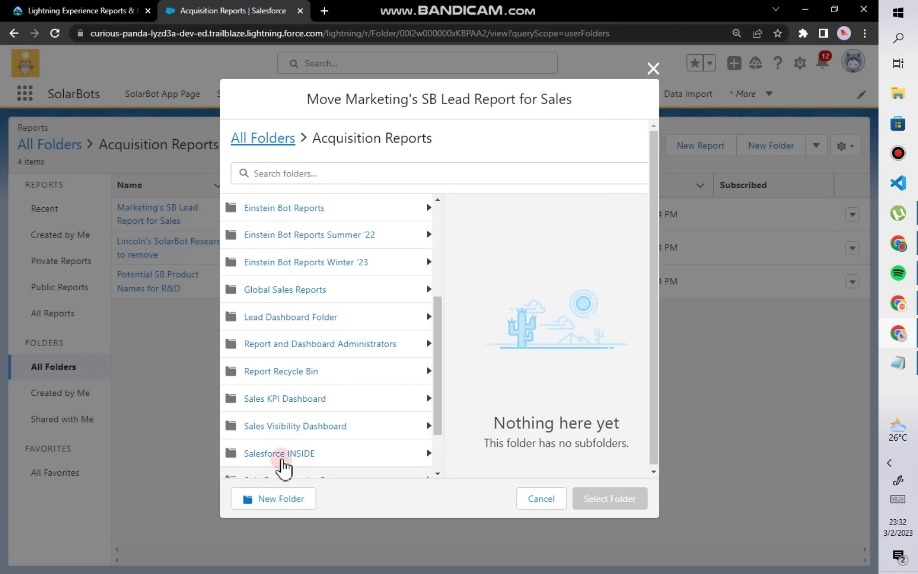
pyautogui.scroll(-2, 283, 463)
pyautogui.scroll(-2, 276, 425)
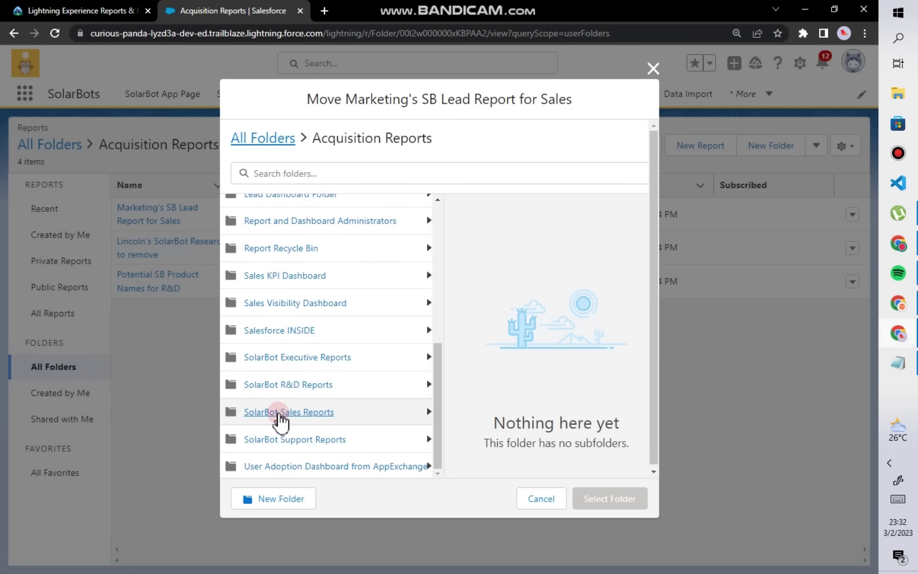
pyautogui.click(283, 417)
pyautogui.click(617, 504)
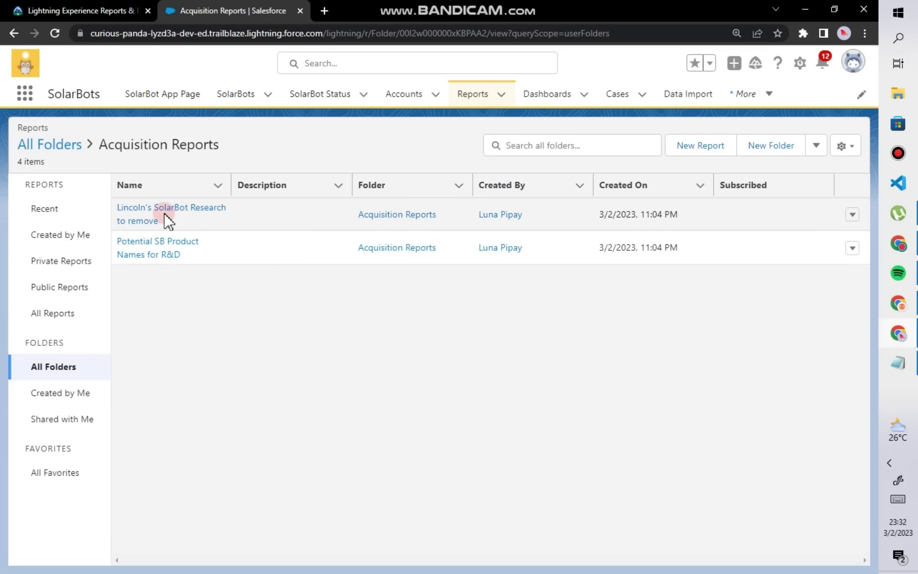
# Step: Move the Lincoln's SolarBot Research to remove report from Acquisition Reports to the Report Recycle Bin folder
pyautogui.click(852, 215)
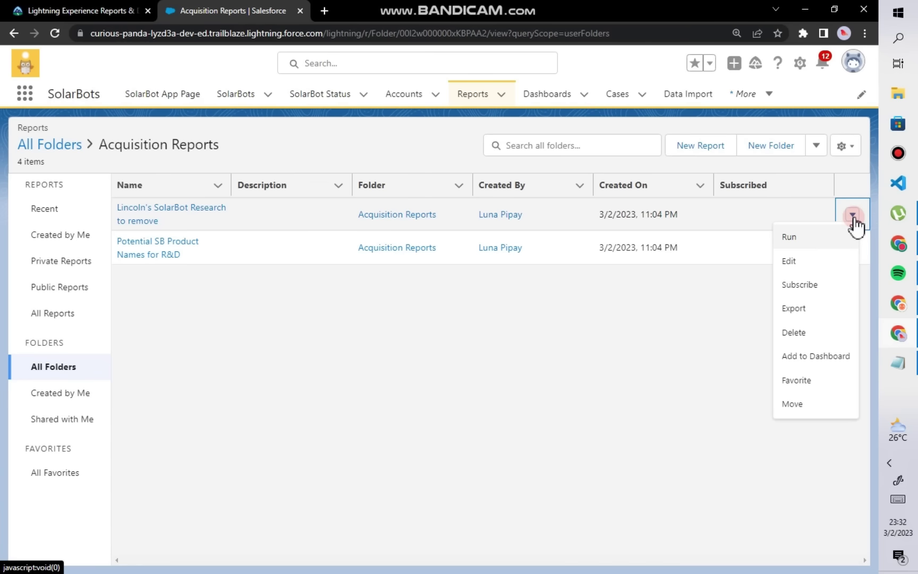
pyautogui.click(803, 404)
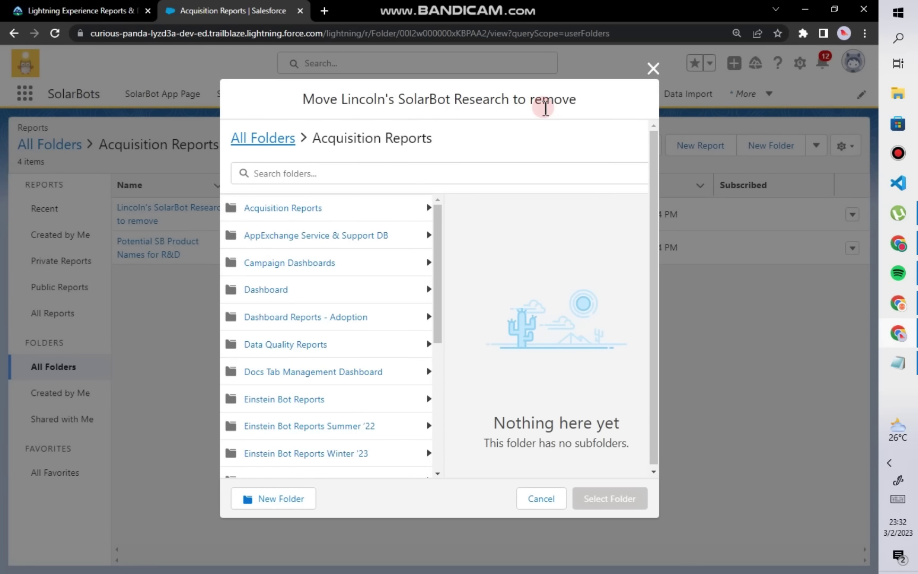
pyautogui.scroll(-5, 327, 359)
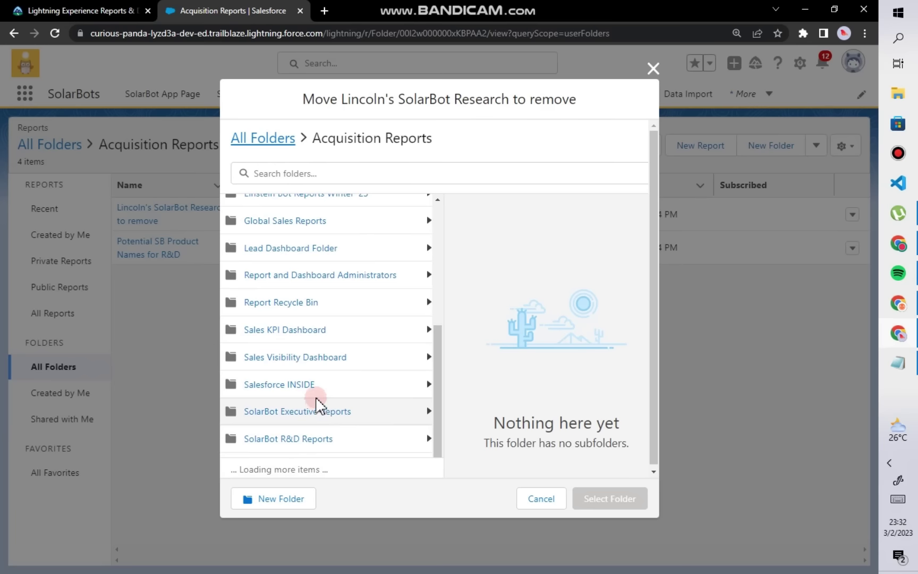
pyautogui.click(289, 302)
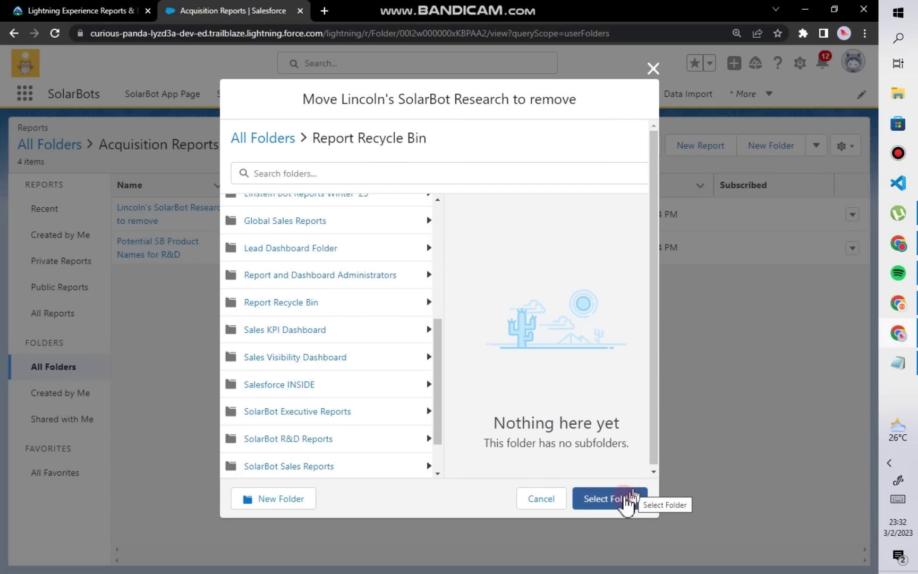
pyautogui.click(627, 499)
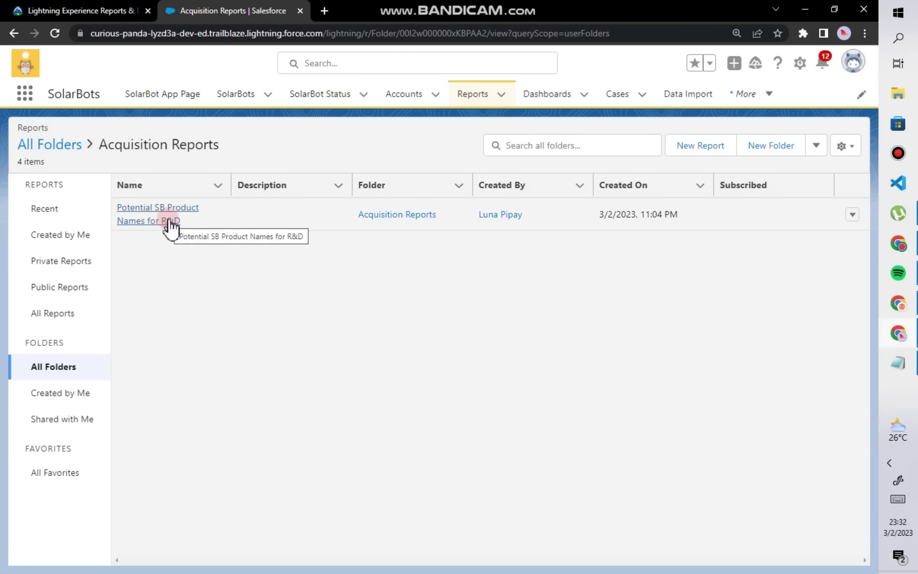
# Step: Move the Potential SB Product Names for R&D report from Acquisition Reports to the SolarBot R&D Reports folder
pyautogui.click(852, 215)
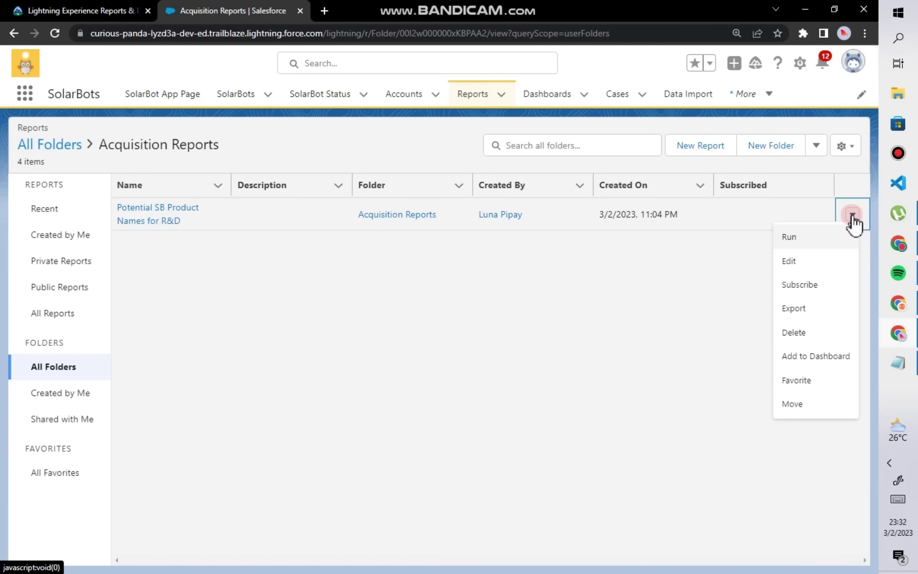
pyautogui.click(791, 403)
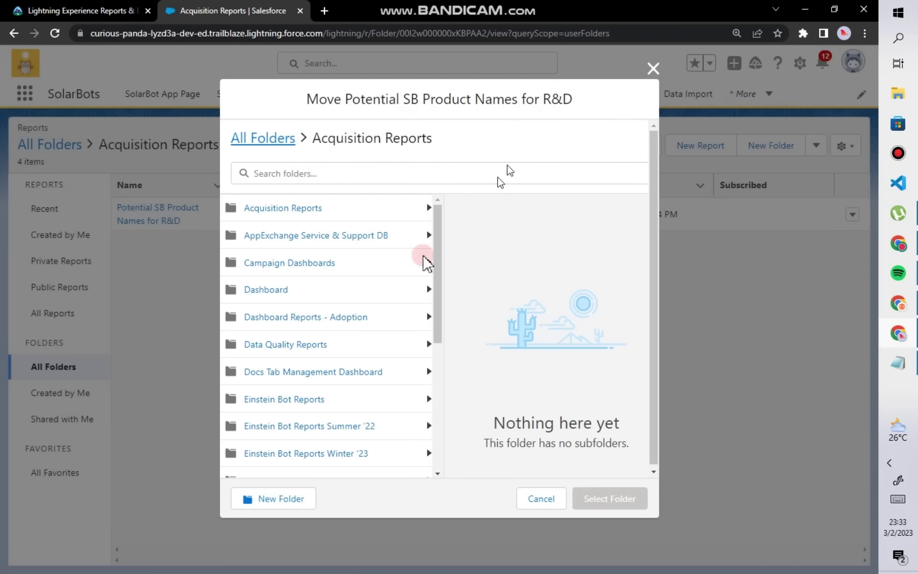
pyautogui.scroll(-3, 329, 385)
pyautogui.scroll(-2, 329, 383)
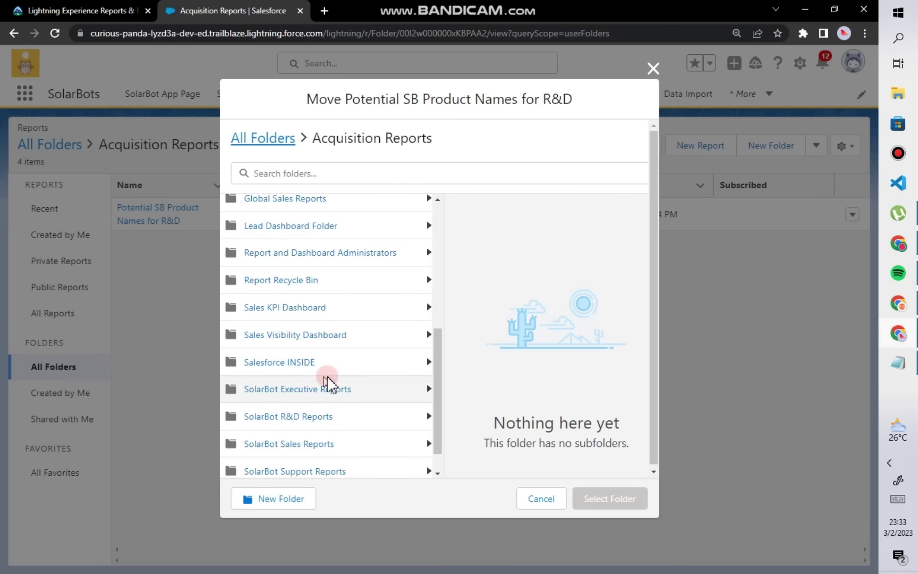
pyautogui.click(301, 418)
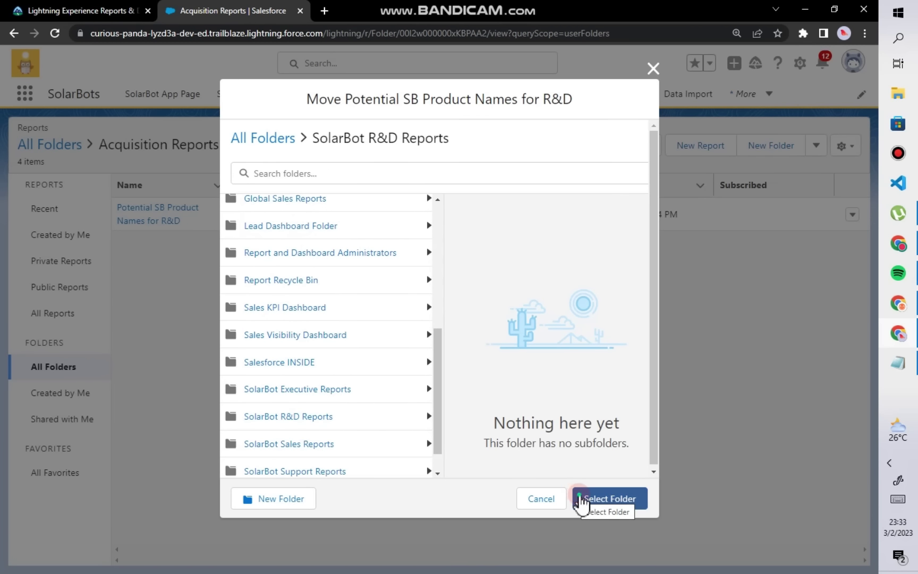
pyautogui.click(581, 499)
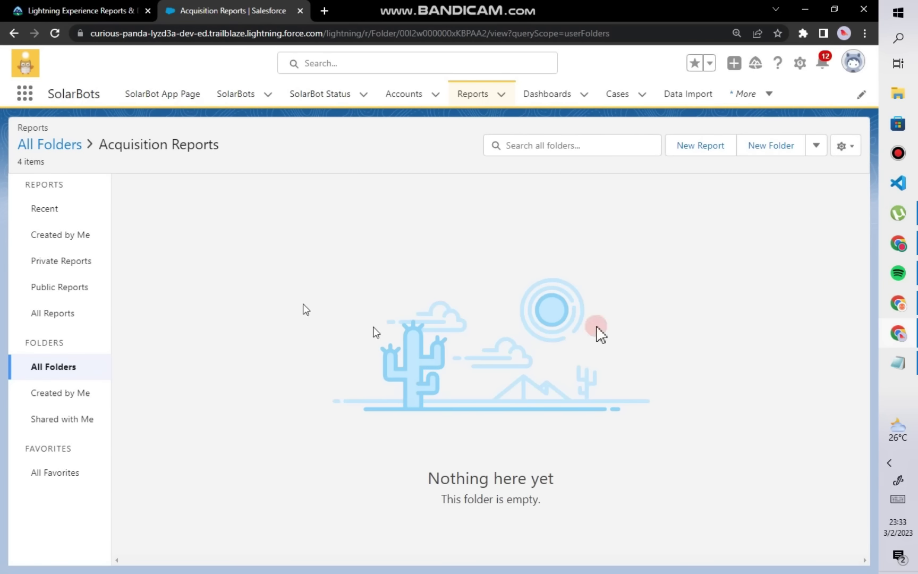
# Step: Switch to Trailhead, dismiss the challenge error and rerun the check for Organize and manage reports and folders
pyautogui.click(139, 9)
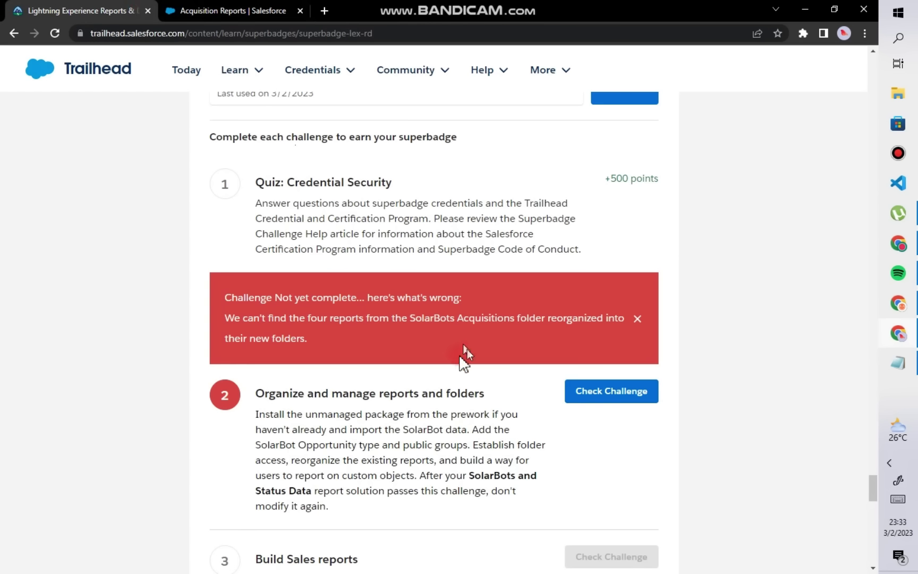
pyautogui.click(637, 318)
pyautogui.click(601, 301)
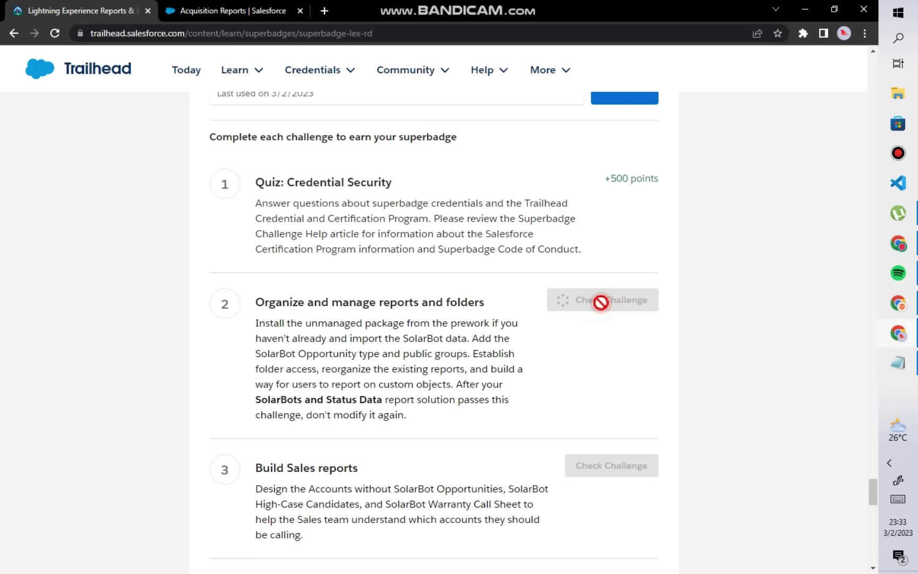